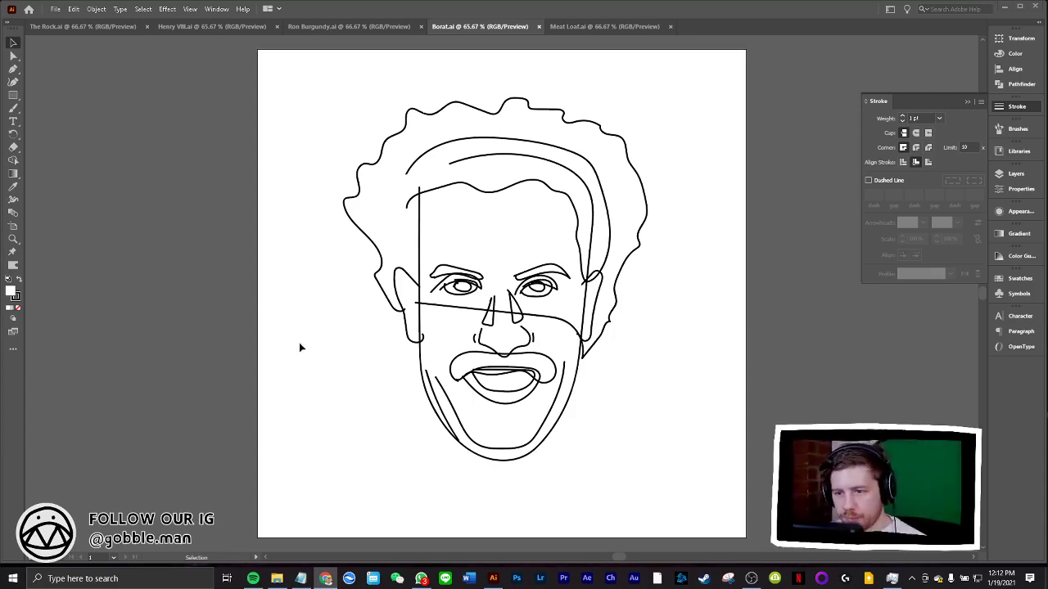
Paste the reference photo left of the drawing and fill the face with its sampled skin tone
{"action": "key", "text": "ctrl+v"}
{"action": "mouse_move", "coordinate": [418, 254]}
{"action": "left_mouse_down"}
{"action": "mouse_move", "coordinate": [320, 268]}
{"action": "mouse_move", "coordinate": [7, 164]}
{"action": "left_mouse_up"}
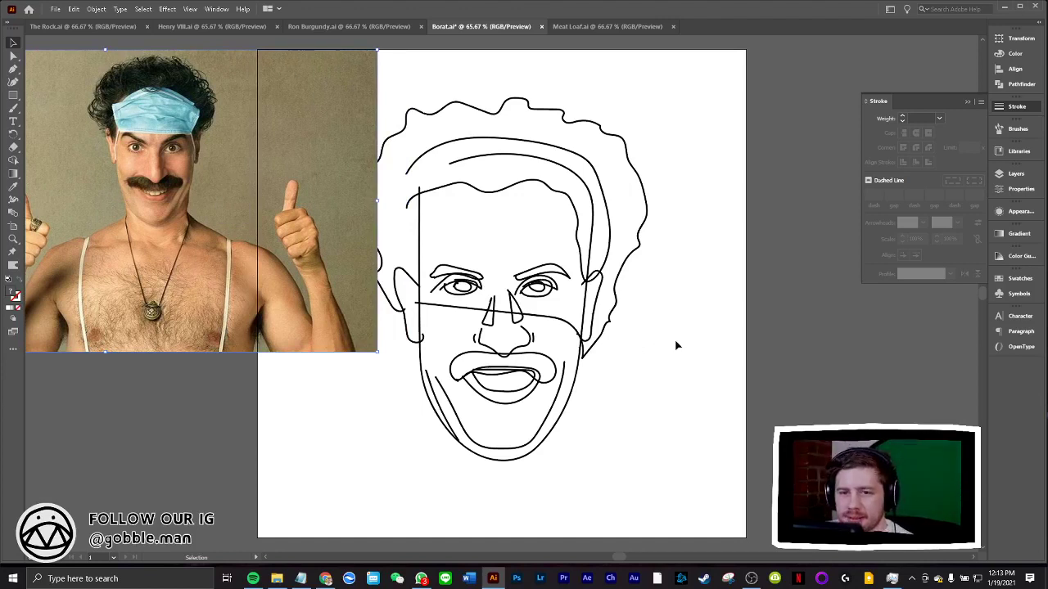
{"action": "left_click", "coordinate": [420, 237]}
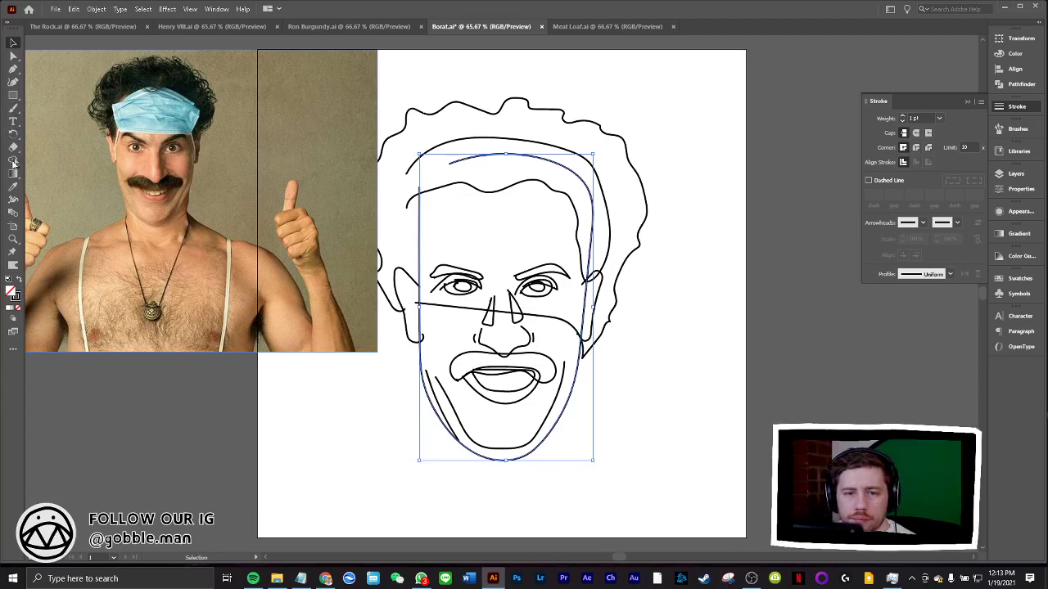
{"action": "left_click", "coordinate": [13, 187]}
{"action": "left_click", "coordinate": [127, 168]}
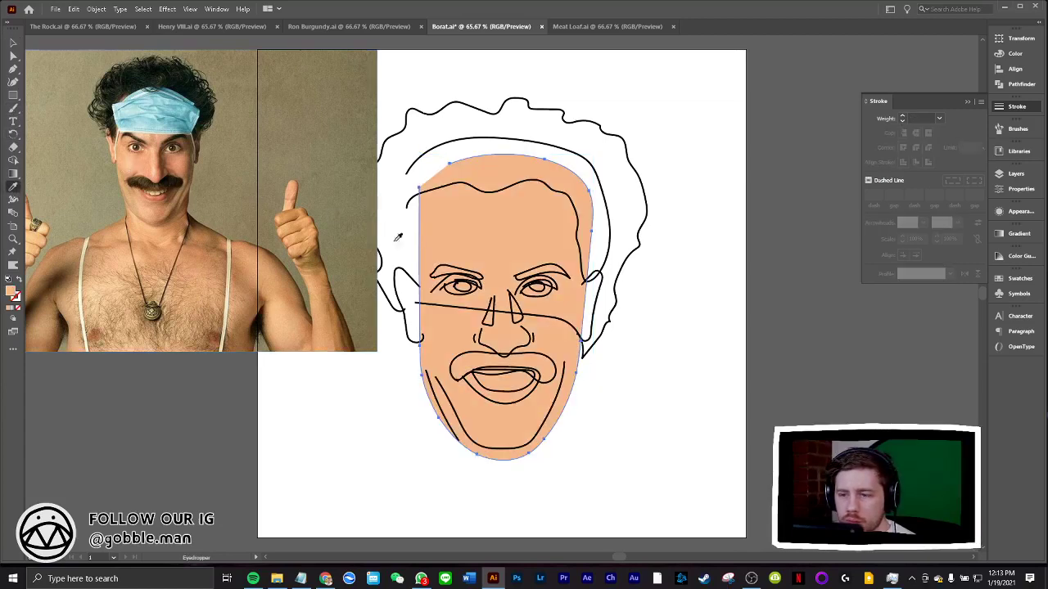
{"action": "left_click", "coordinate": [13, 42]}
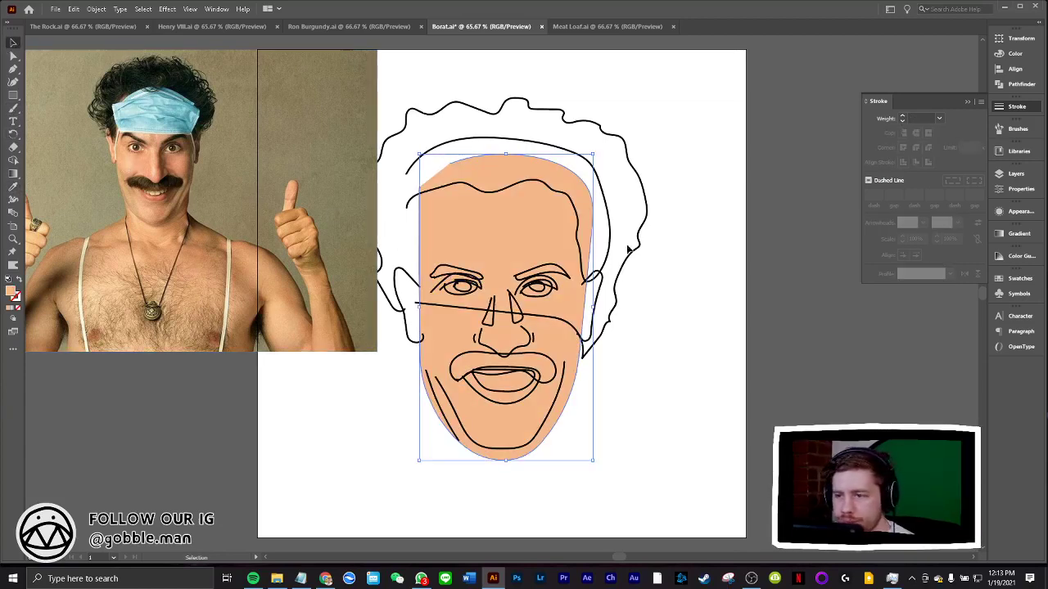
{"action": "left_click", "coordinate": [688, 264]}
Fill the ears path with the same skin tone sampled from the face
{"action": "left_click", "coordinate": [643, 190]}
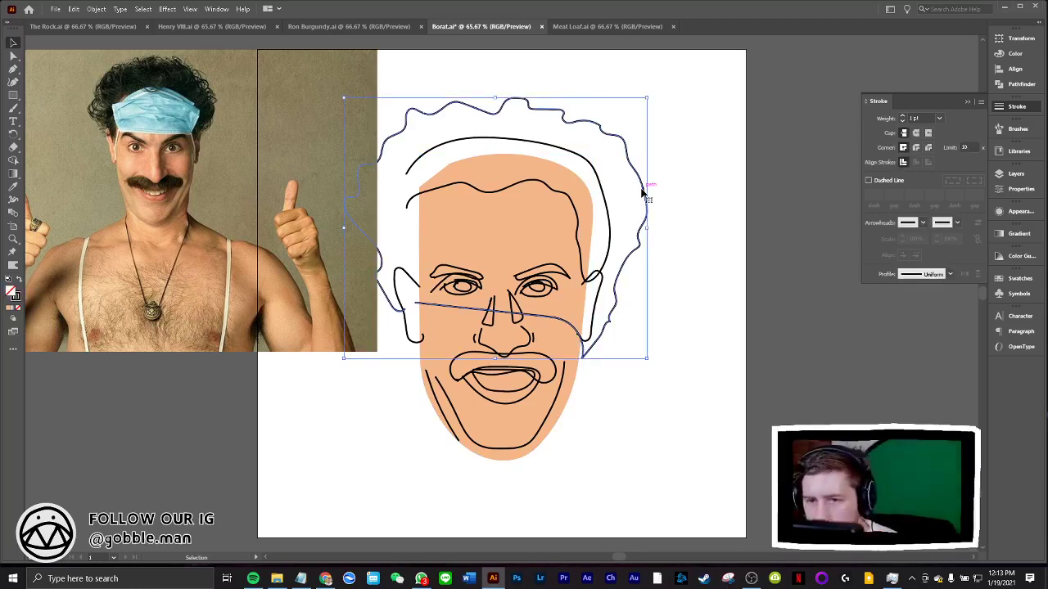
{"action": "left_click", "coordinate": [600, 283]}
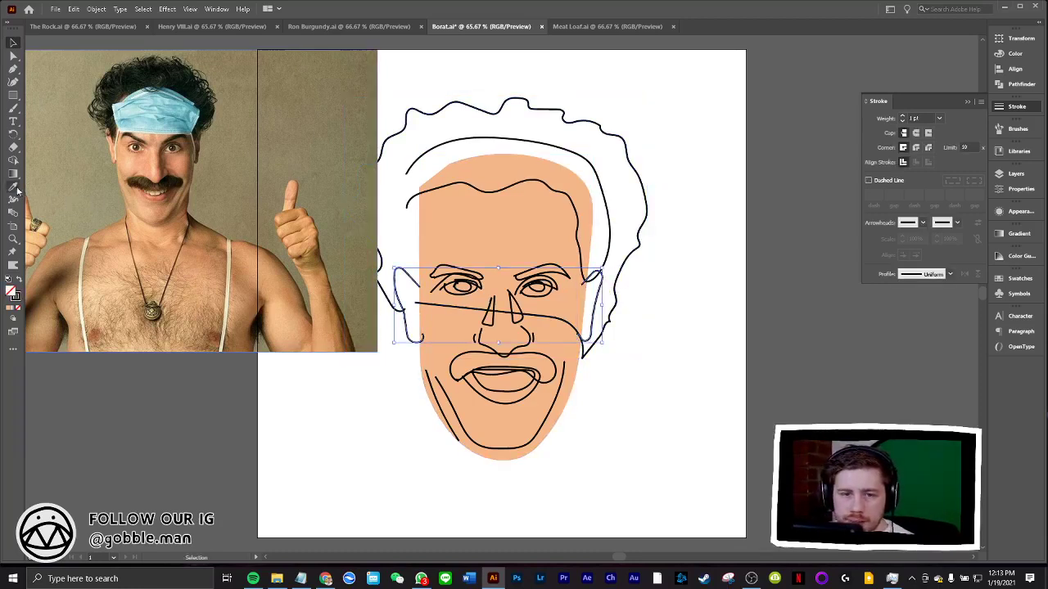
{"action": "key", "text": "i"}
{"action": "left_click", "coordinate": [442, 215]}
{"action": "left_click", "coordinate": [13, 42]}
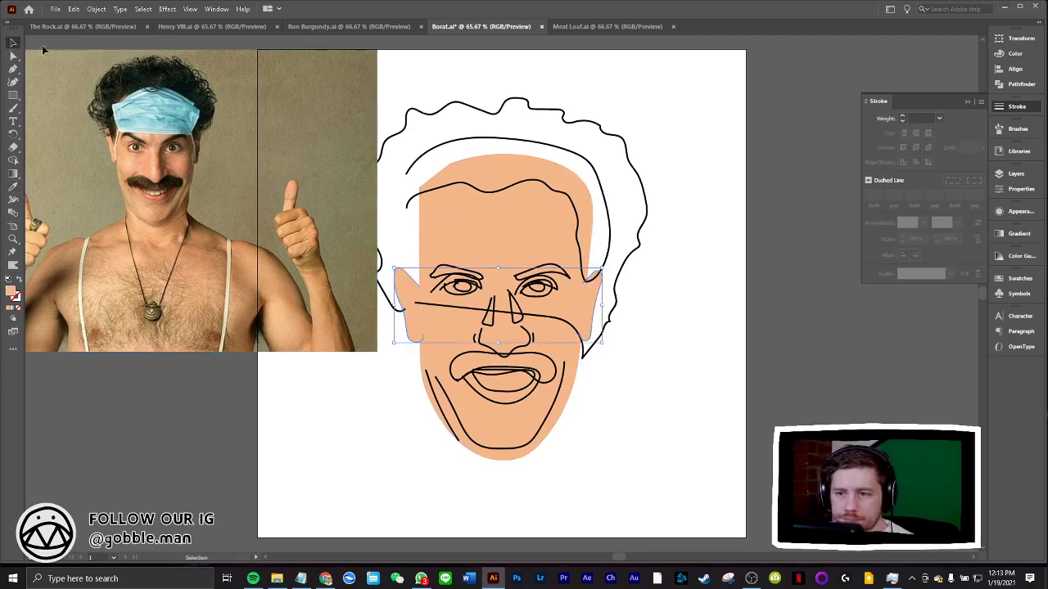
{"action": "left_click", "coordinate": [615, 133]}
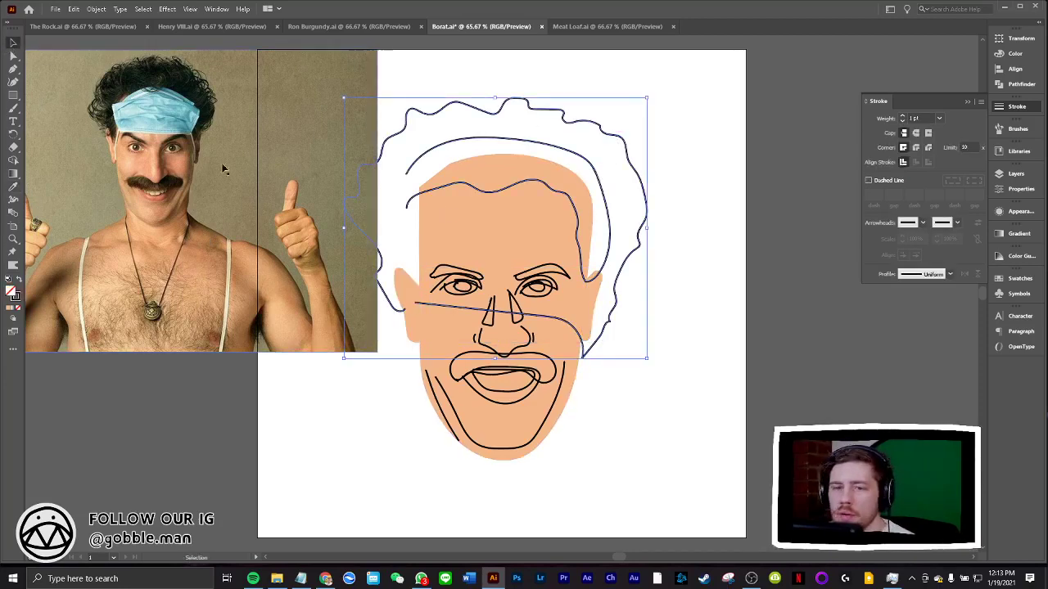
Fill the hair with a near-black colour sampled from the photo's hair
{"action": "left_click", "coordinate": [14, 187]}
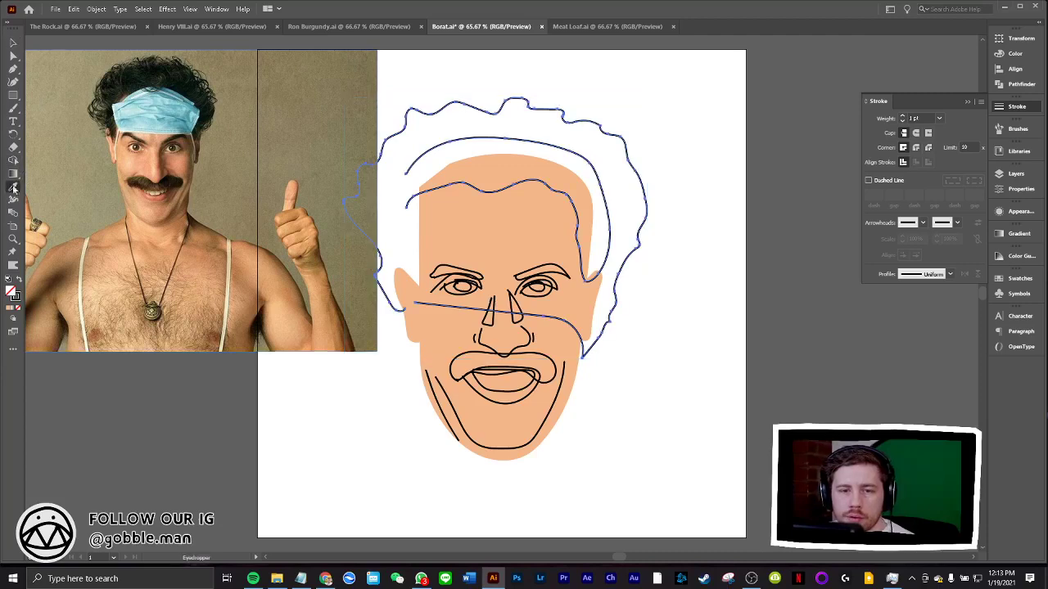
{"action": "left_click", "coordinate": [170, 75]}
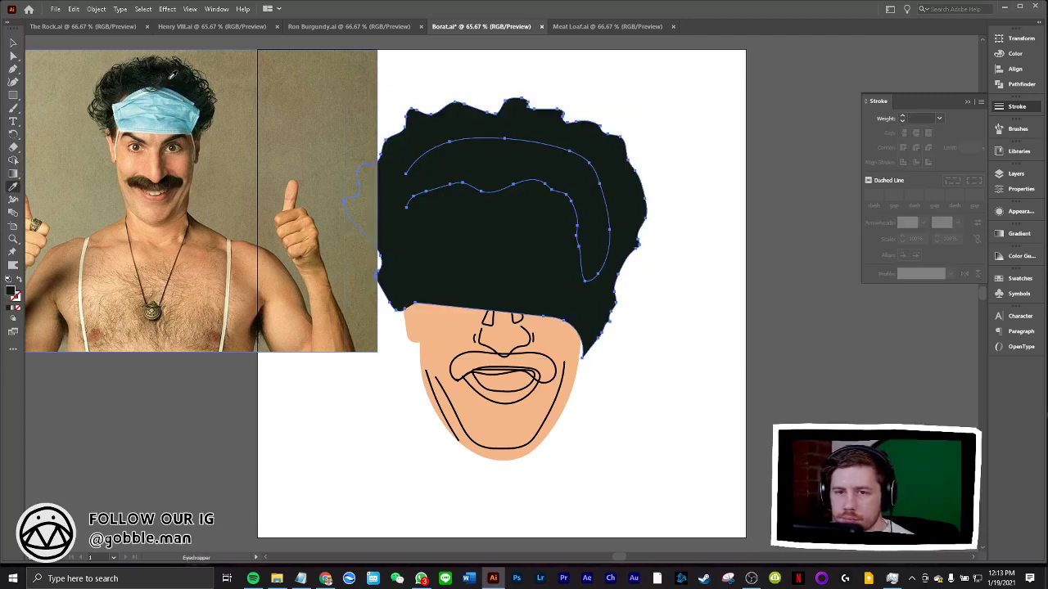
{"action": "left_click", "coordinate": [175, 73]}
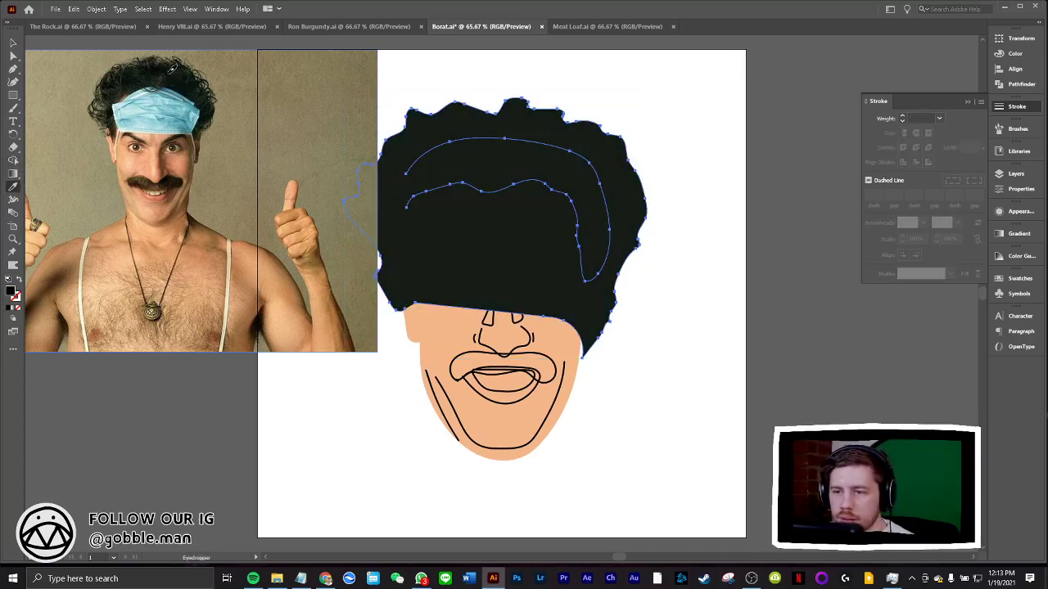
{"action": "left_click", "coordinate": [169, 70]}
{"action": "left_click", "coordinate": [179, 75]}
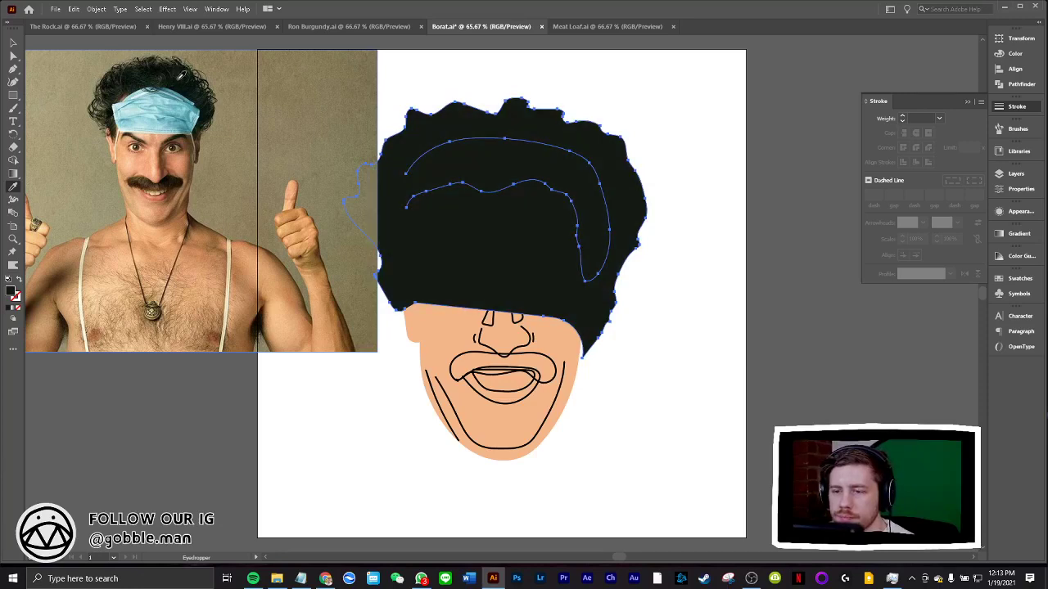
{"action": "left_click", "coordinate": [198, 98]}
Adjust the hair fill to a warm dark brown in the Color Picker
{"action": "key", "text": "v"}
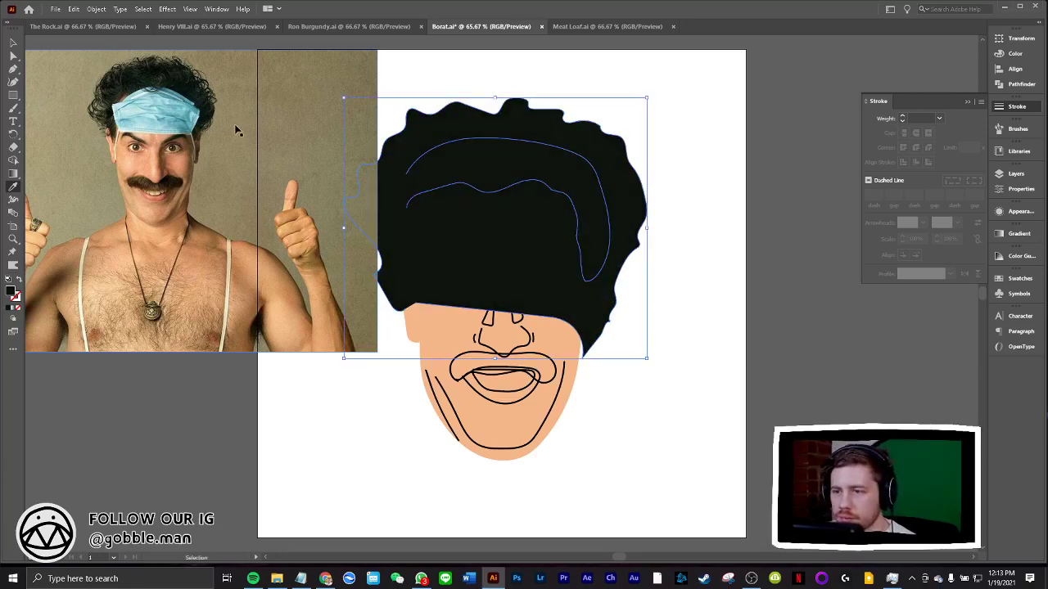
{"action": "key", "text": "i"}
{"action": "double_click", "coordinate": [10, 292]}
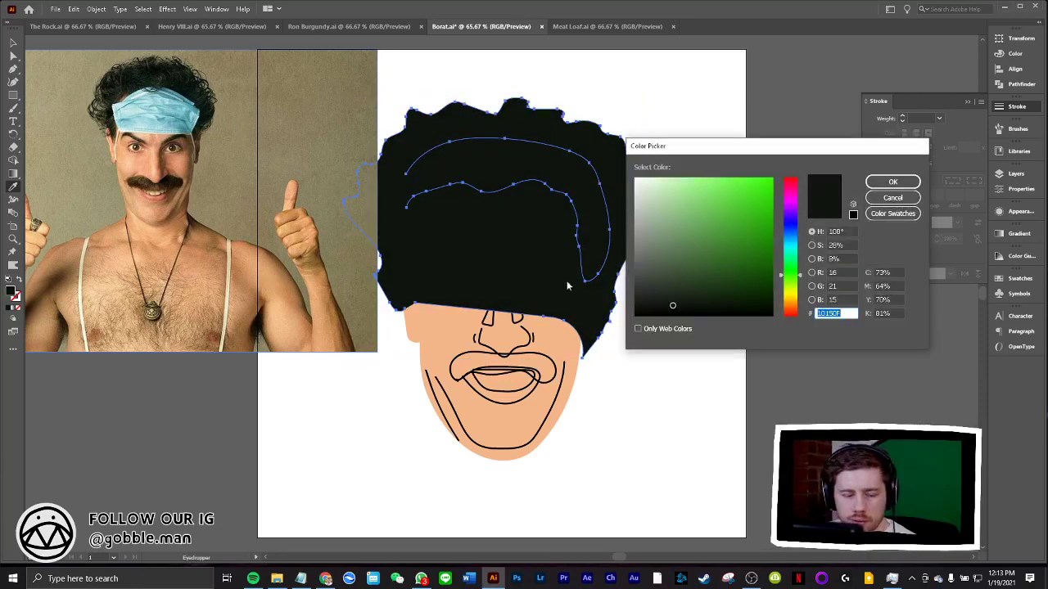
{"action": "left_click_drag", "start_coordinate": [801, 275], "coordinate": [796, 301]}
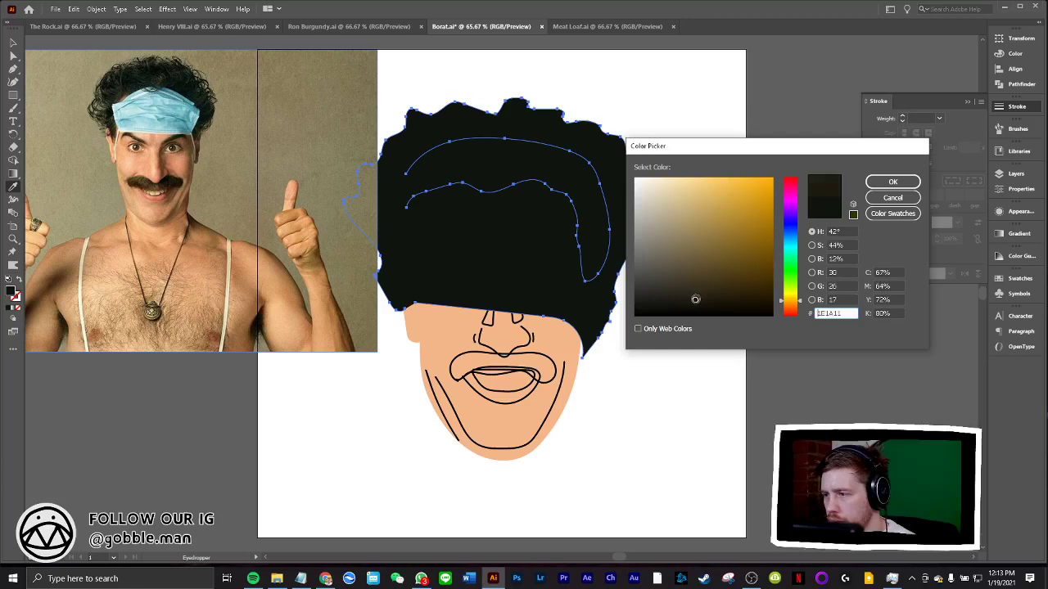
{"action": "left_click", "coordinate": [892, 182]}
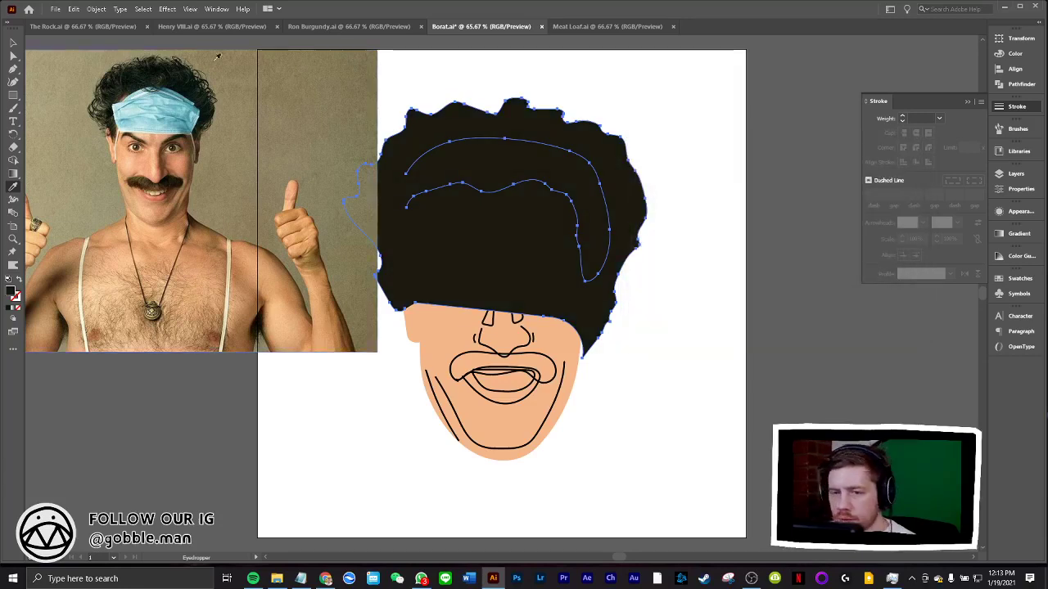
Send the hair to the back so it sits behind the face
{"action": "key", "text": "v"}
{"action": "right_click", "coordinate": [627, 153]}
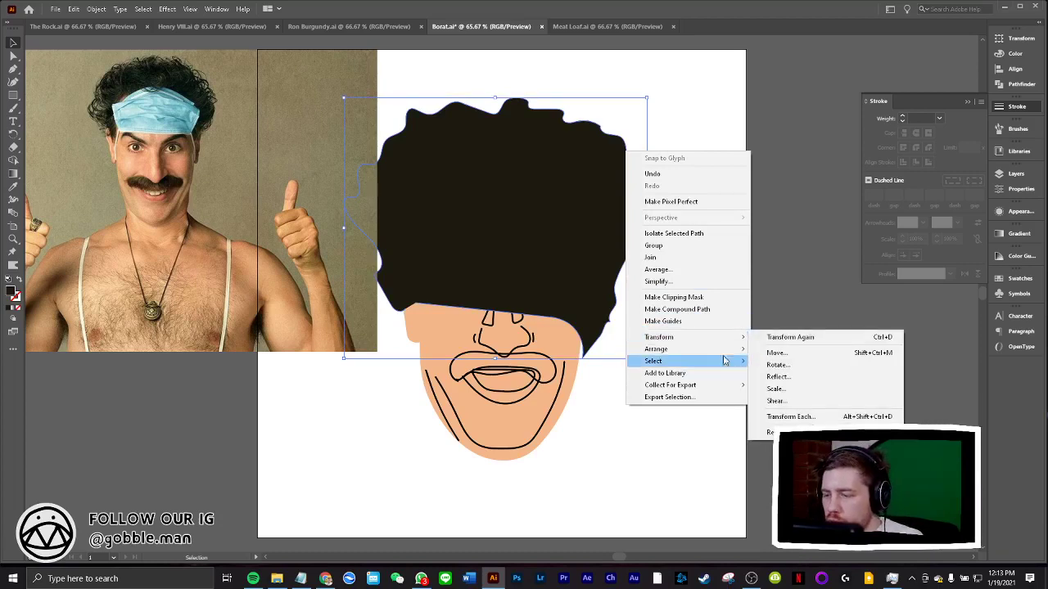
{"action": "left_click", "coordinate": [789, 386]}
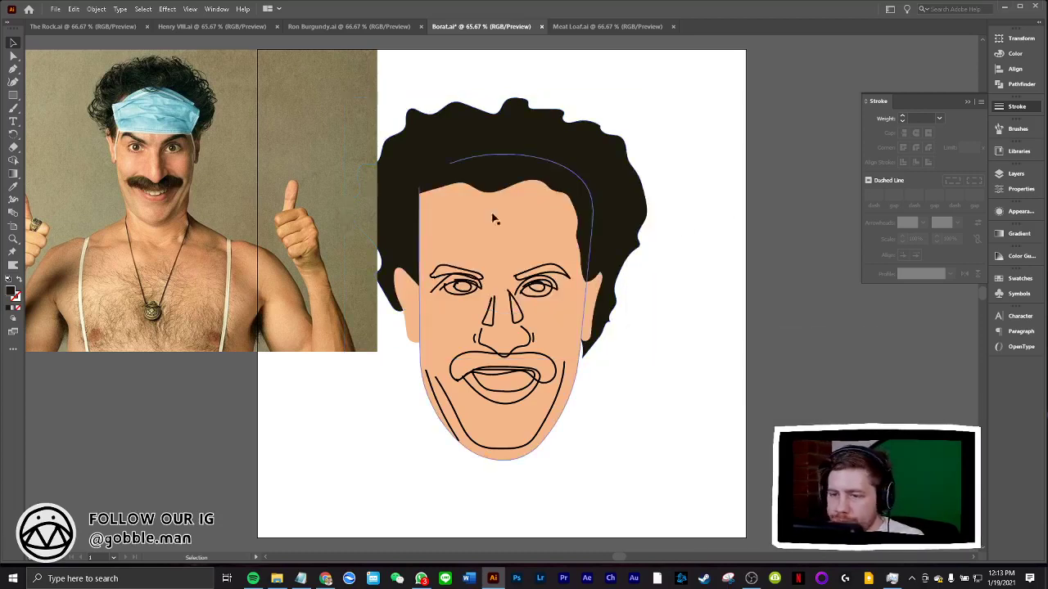
{"action": "left_click", "coordinate": [712, 251]}
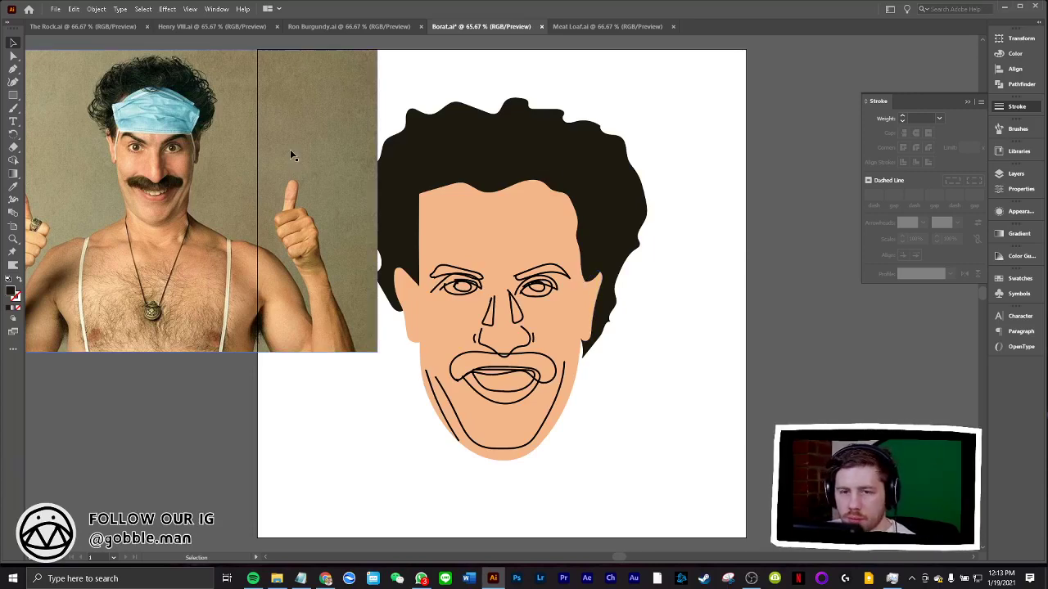
Fill both eyebrows with the dark hair colour
{"action": "left_click_drag", "start_coordinate": [290, 155], "coordinate": [270, 162]}
{"action": "left_click", "coordinate": [456, 273]}
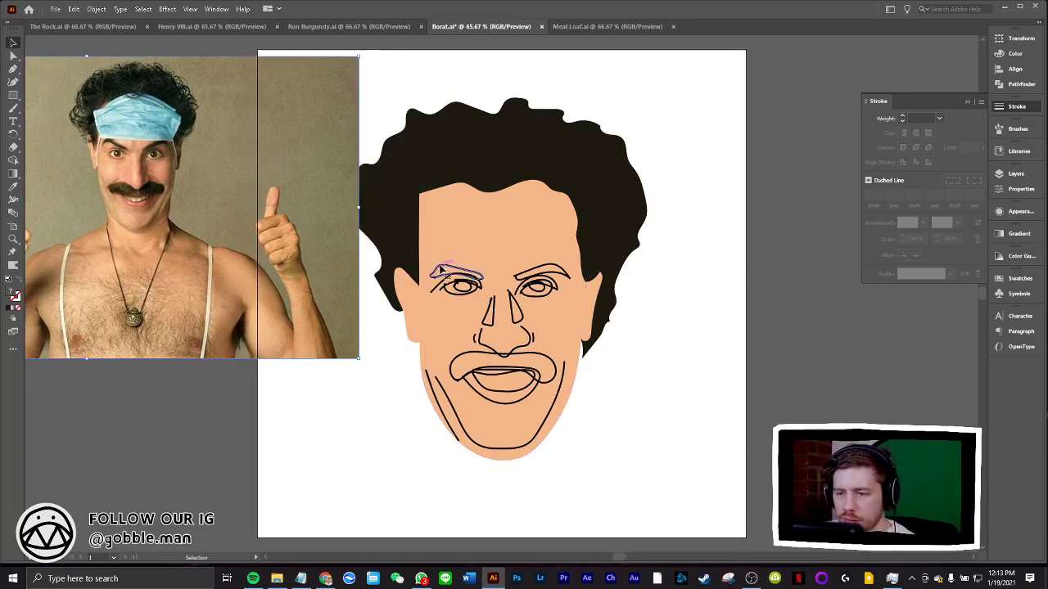
{"action": "left_click", "coordinate": [543, 275], "text": "shift"}
{"action": "key", "text": "i"}
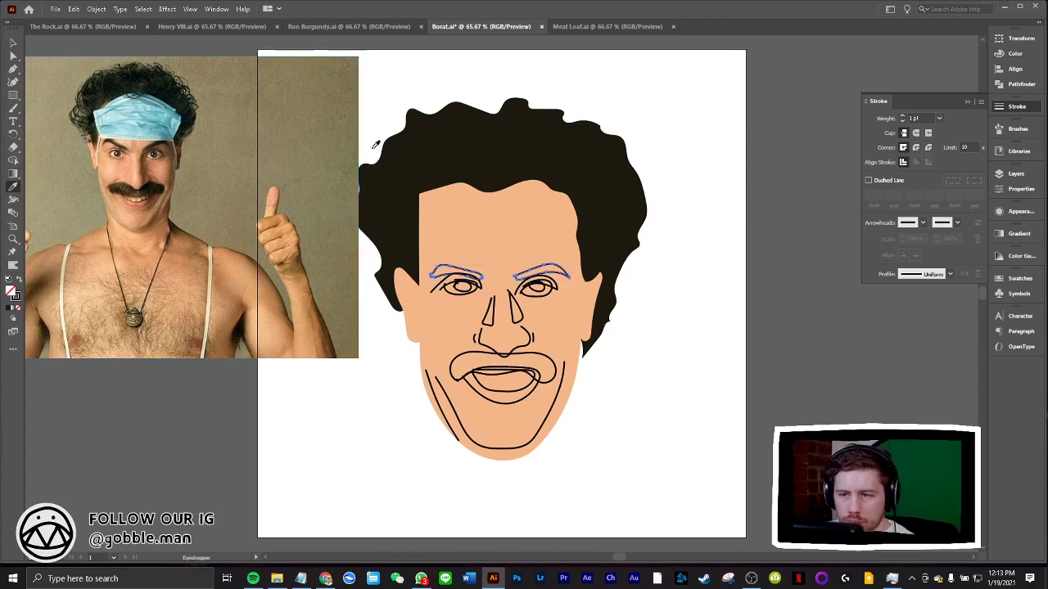
{"action": "left_click", "coordinate": [378, 151]}
{"action": "key", "text": "v"}
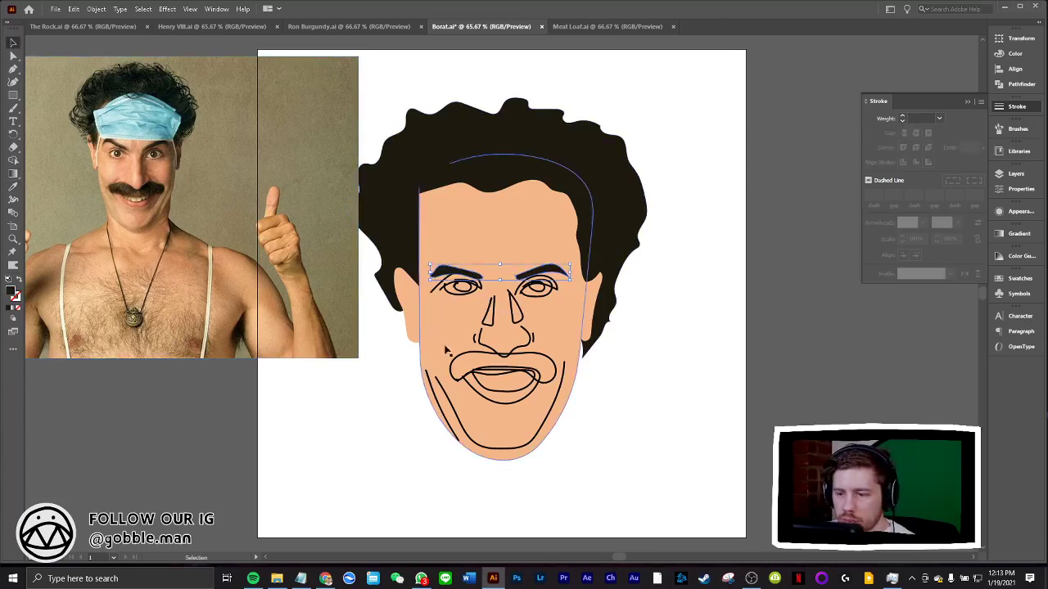
Fill the moustache with the hair colour, save the file, and zoom in on the face
{"action": "left_click", "coordinate": [451, 367]}
{"action": "key", "text": "i"}
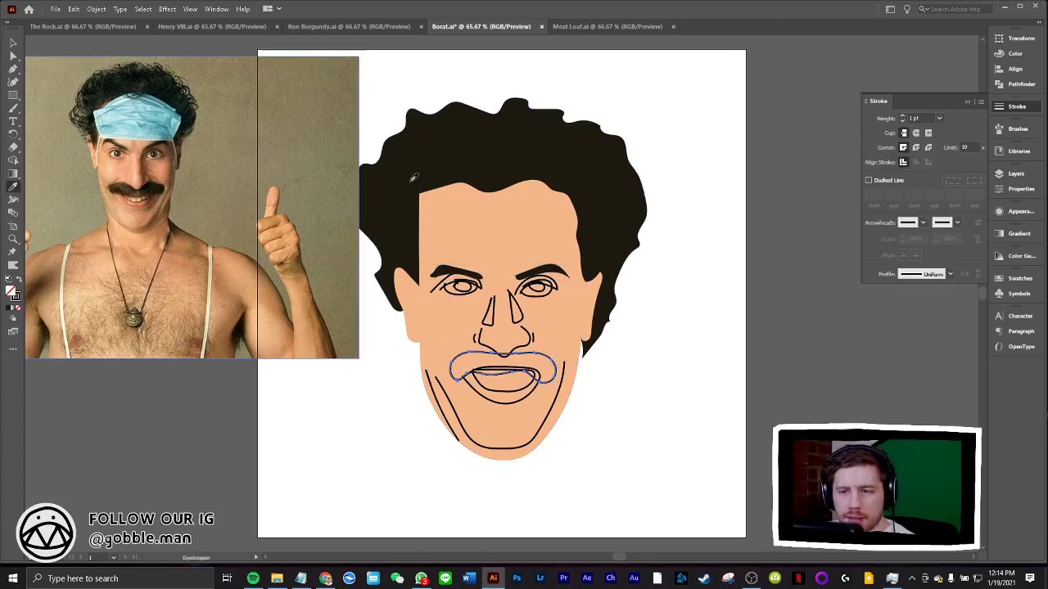
{"action": "left_click", "coordinate": [573, 159]}
{"action": "key", "text": "v"}
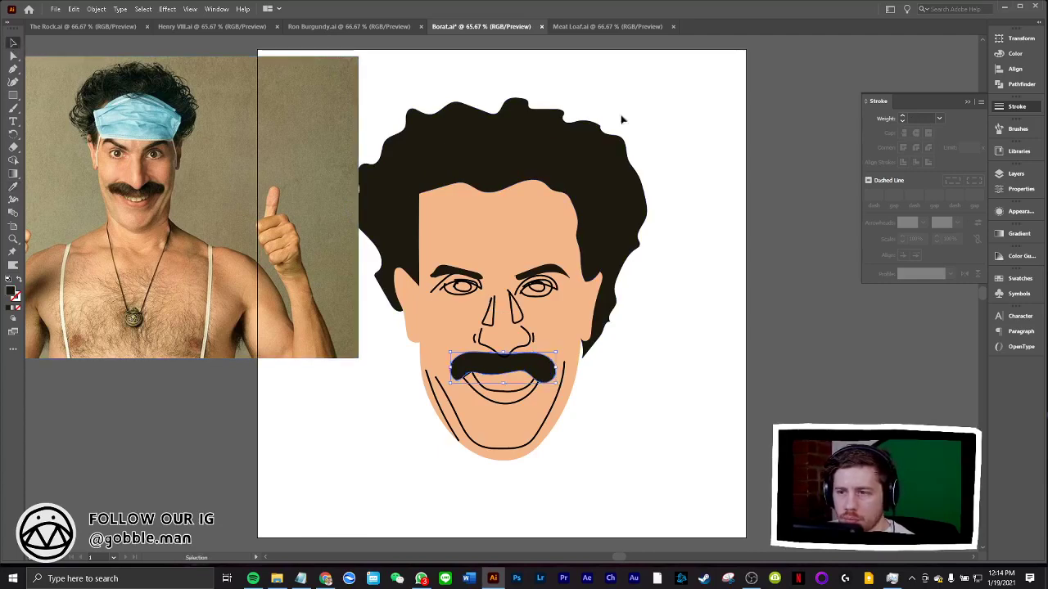
{"action": "left_click", "coordinate": [673, 119]}
{"action": "key", "text": "ctrl+s"}
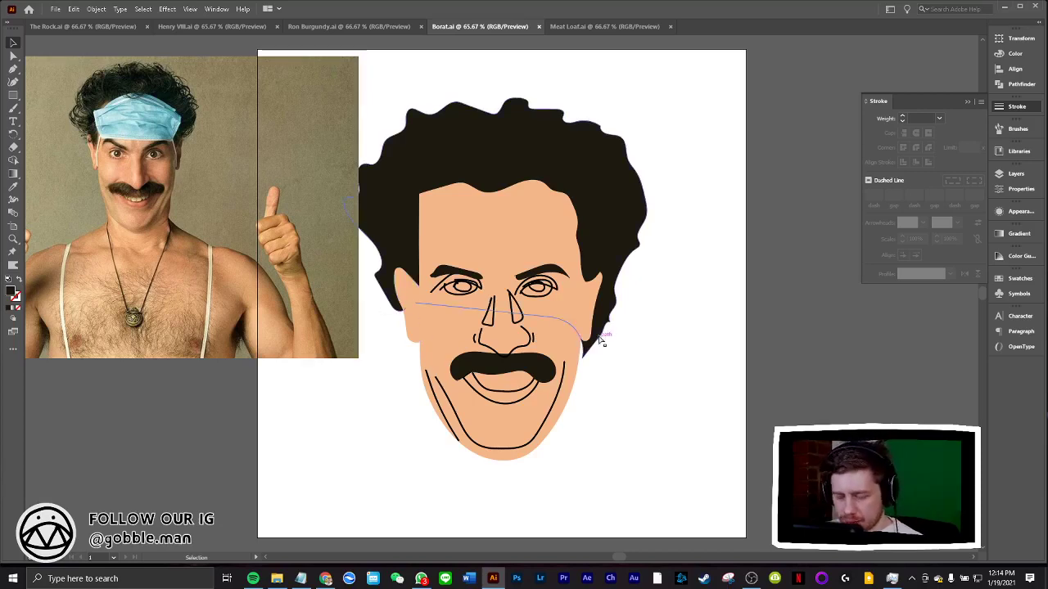
{"action": "key", "text": "ctrl+plus"}
{"action": "key", "text": "ctrl+plus"}
{"action": "key", "text": "ctrl+plus"}
Select the jaw and cheek line strokes
{"action": "scroll", "coordinate": [600, 334], "scroll_direction": "down", "scroll_amount": 4}
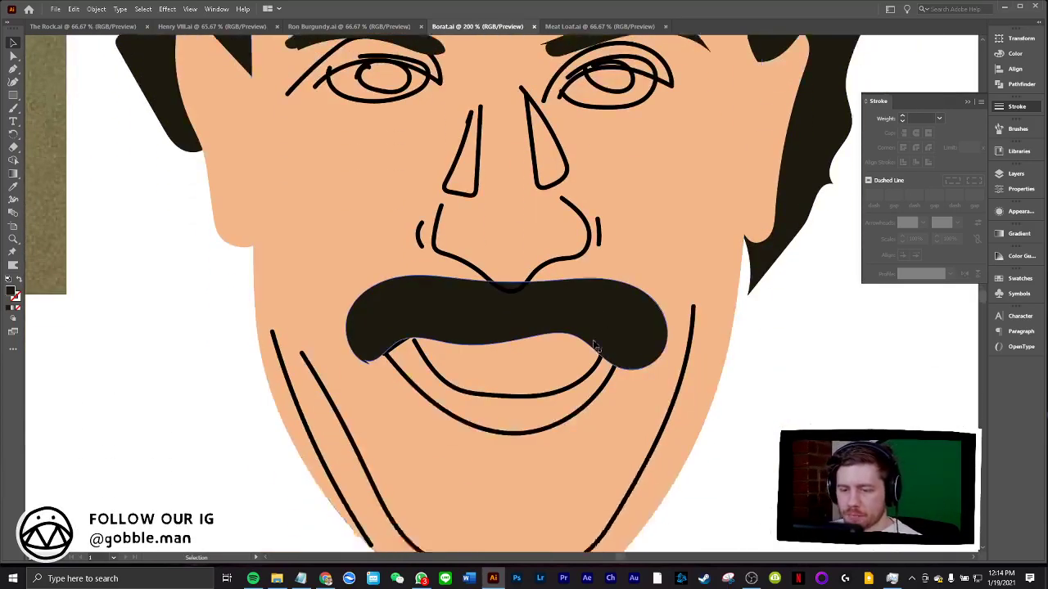
{"action": "scroll", "coordinate": [409, 344], "scroll_direction": "down", "scroll_amount": 1}
{"action": "left_click", "coordinate": [342, 370]}
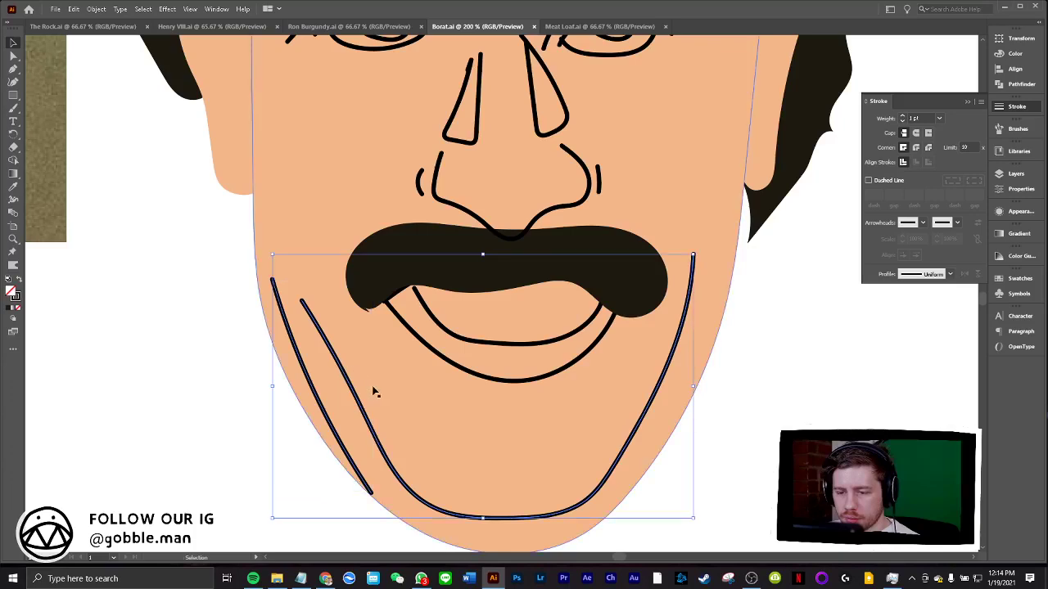
{"action": "mouse_move", "coordinate": [616, 557]}
{"action": "left_mouse_down"}
{"action": "mouse_move", "coordinate": [596, 557]}
{"action": "mouse_move", "coordinate": [622, 558]}
{"action": "left_mouse_up"}
{"action": "scroll", "coordinate": [573, 446], "scroll_direction": "up", "scroll_amount": 1}
{"action": "scroll", "coordinate": [574, 446], "scroll_direction": "up", "scroll_amount": 3}
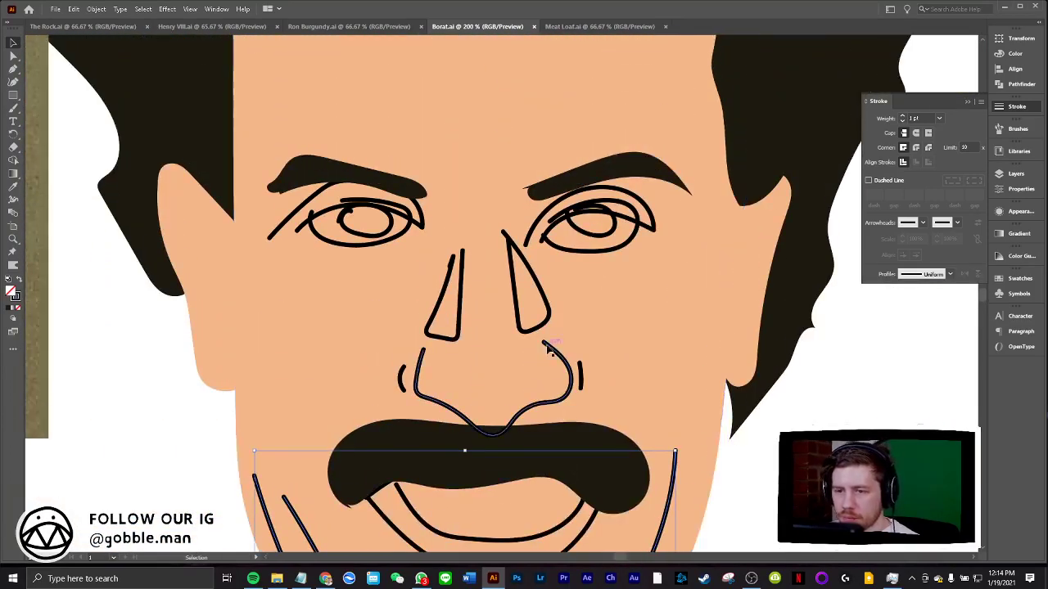
Add both nostril strokes to the selection and swap stroke to solid black fill
{"action": "left_click", "coordinate": [430, 325], "text": "shift"}
{"action": "left_click", "coordinate": [401, 380], "text": "shift"}
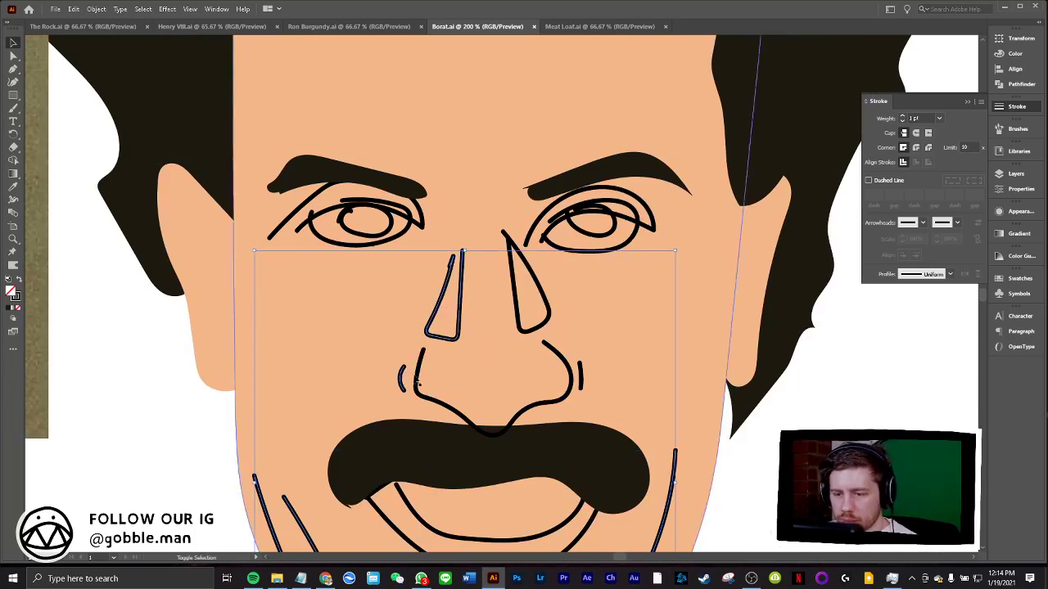
{"action": "left_click", "coordinate": [550, 304], "text": "shift"}
{"action": "scroll", "coordinate": [584, 261], "scroll_direction": "up", "scroll_amount": 2}
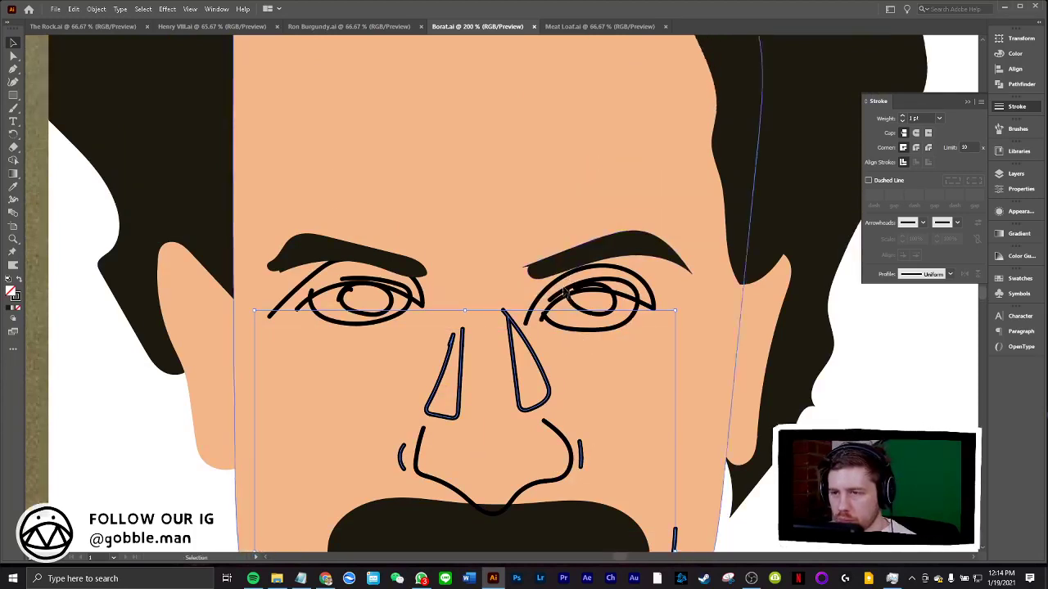
{"action": "scroll", "coordinate": [568, 304], "scroll_direction": "down", "scroll_amount": 2}
{"action": "scroll", "coordinate": [575, 317], "scroll_direction": "down", "scroll_amount": 2}
{"action": "scroll", "coordinate": [589, 278], "scroll_direction": "down", "scroll_amount": 2}
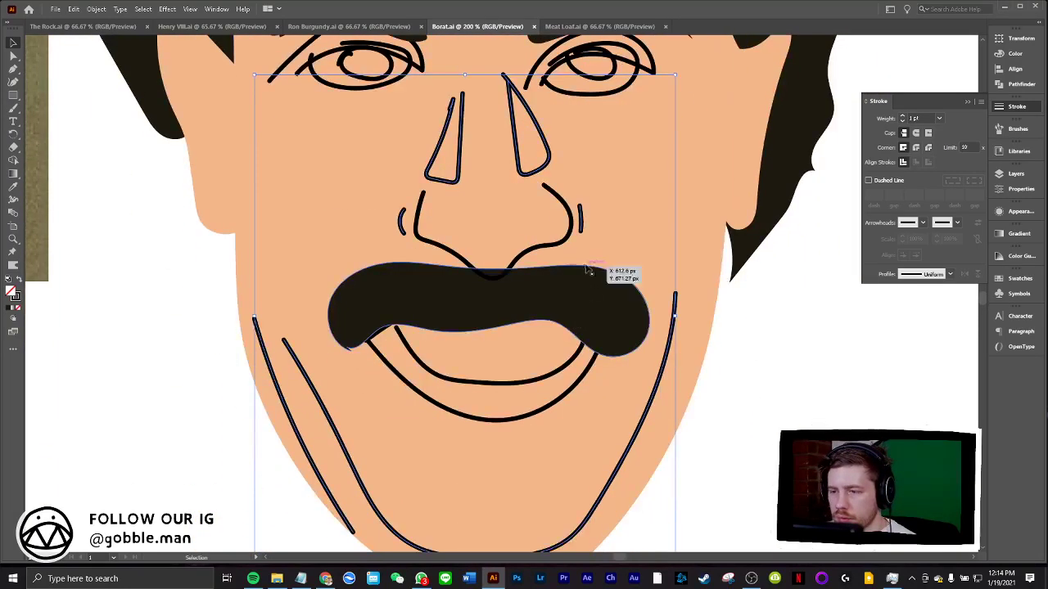
{"action": "scroll", "coordinate": [602, 291], "scroll_direction": "down", "scroll_amount": 1}
{"action": "scroll", "coordinate": [603, 296], "scroll_direction": "down", "scroll_amount": 1}
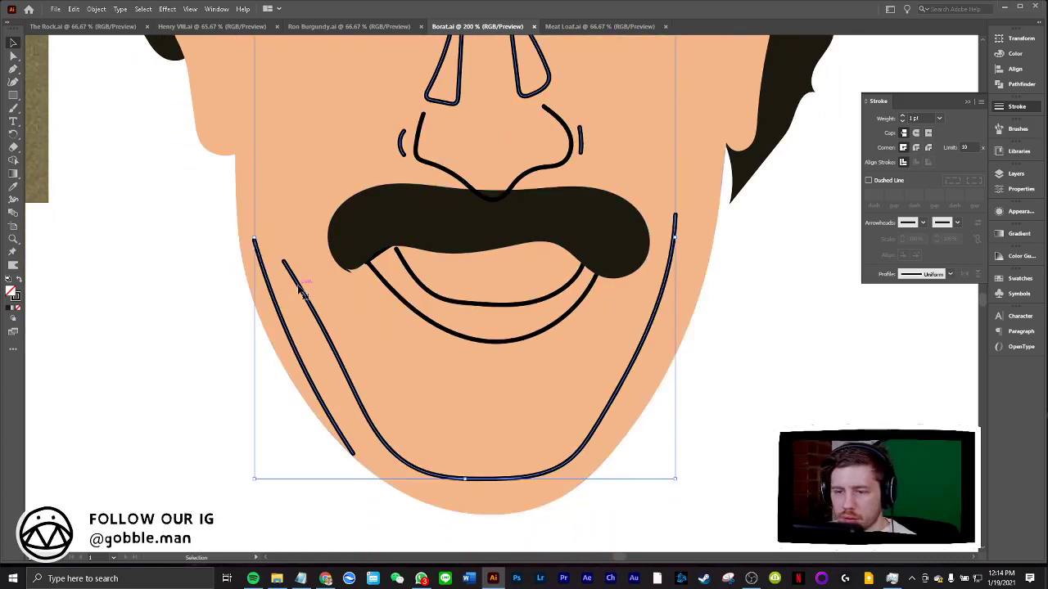
{"action": "left_click", "coordinate": [21, 279]}
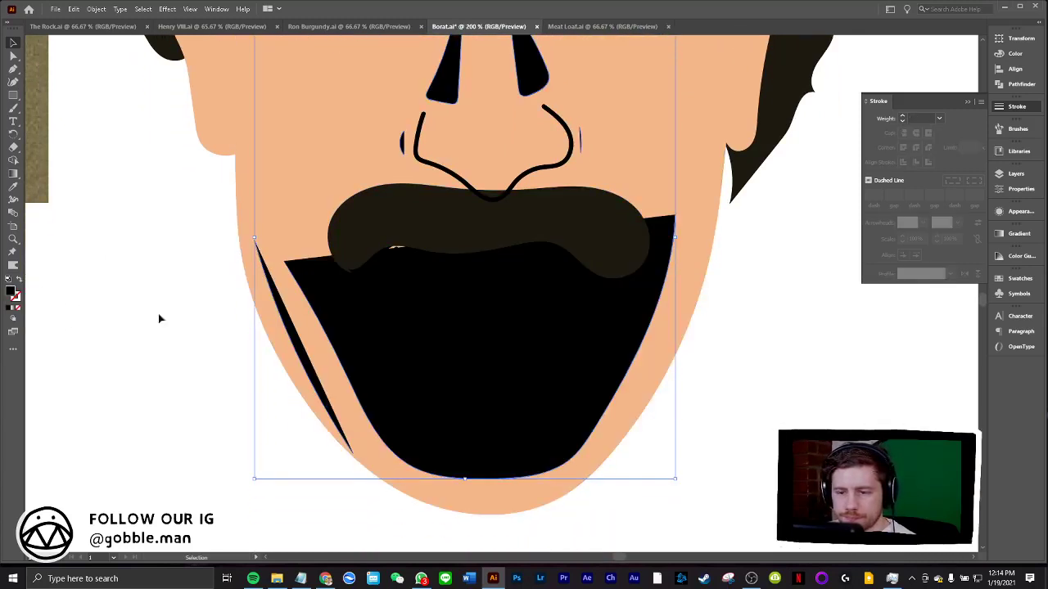
Set the black nose and chin shapes to 10% fill opacity in Appearance
{"action": "left_click", "coordinate": [1015, 211]}
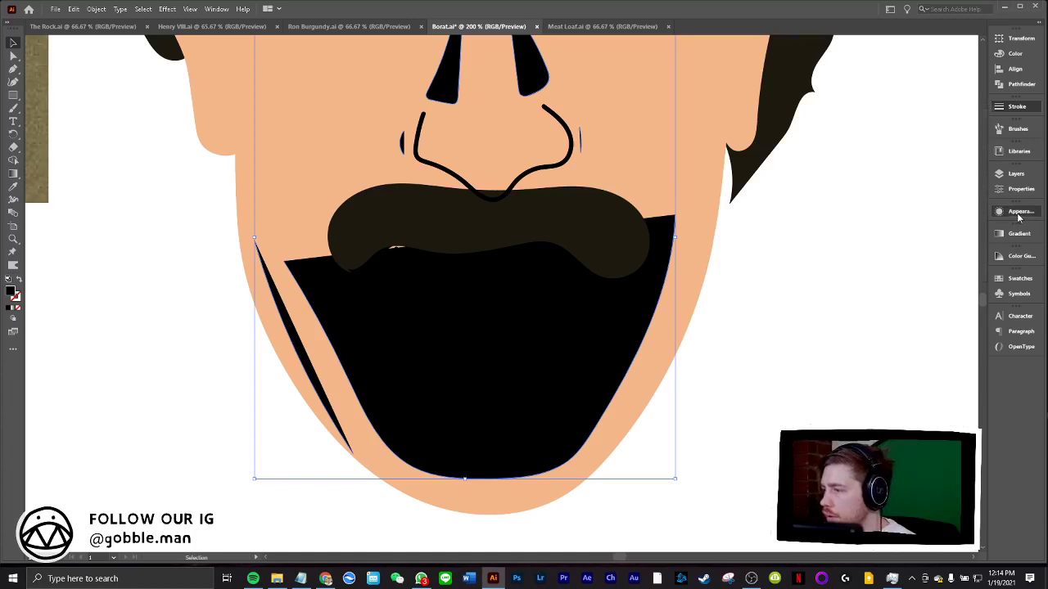
{"action": "left_click", "coordinate": [912, 280]}
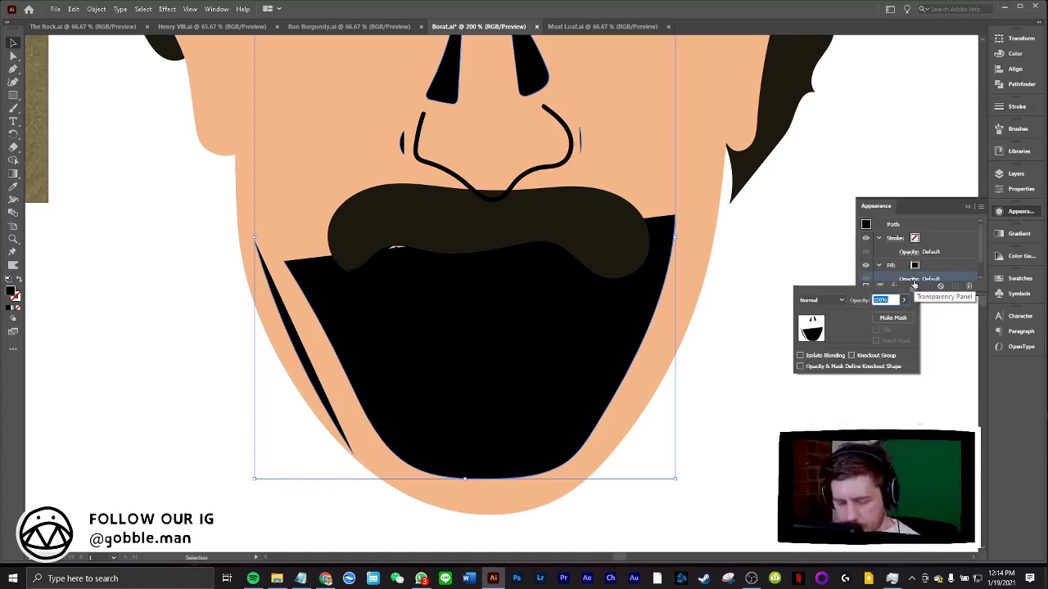
{"action": "type", "text": "10"}
{"action": "key", "text": "Return"}
{"action": "left_click", "coordinate": [787, 339]}
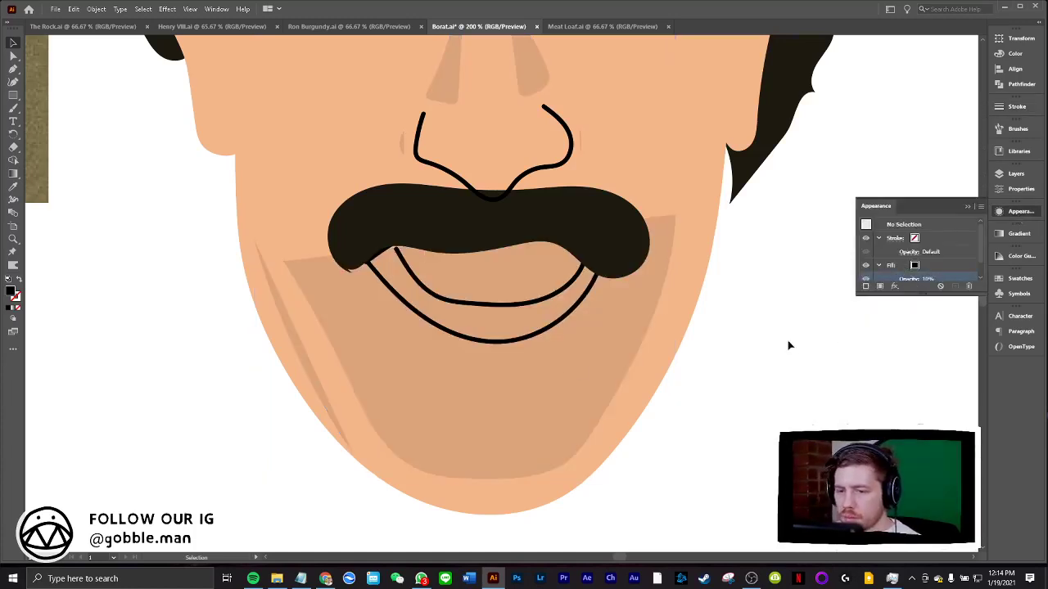
{"action": "left_click", "coordinate": [340, 358]}
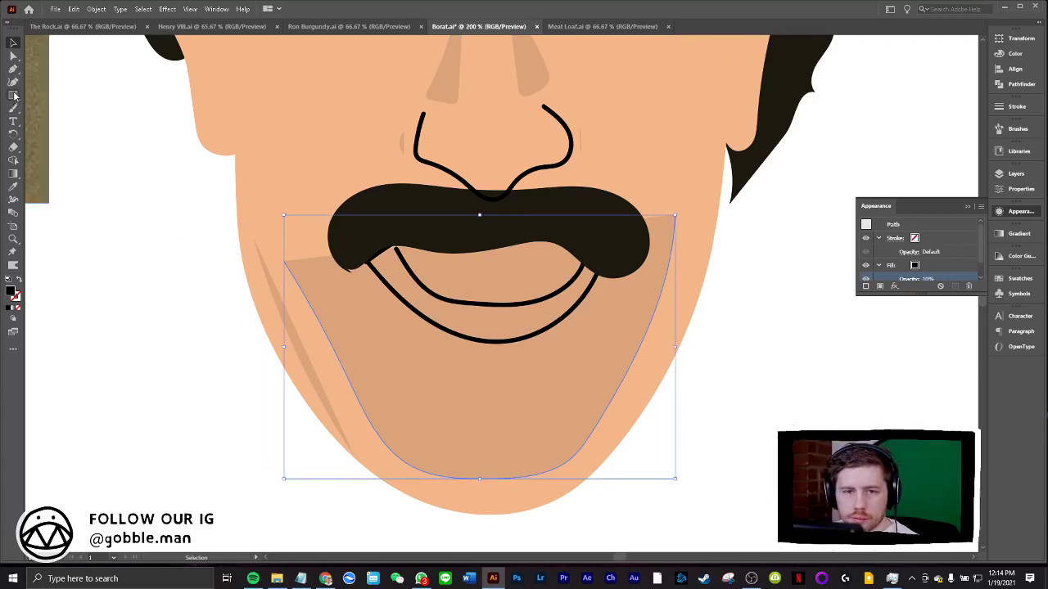
{"action": "left_click", "coordinate": [13, 82]}
Join the chin shadow path and pull its top edge down, removing stray anchors
{"action": "right_click", "coordinate": [316, 298]}
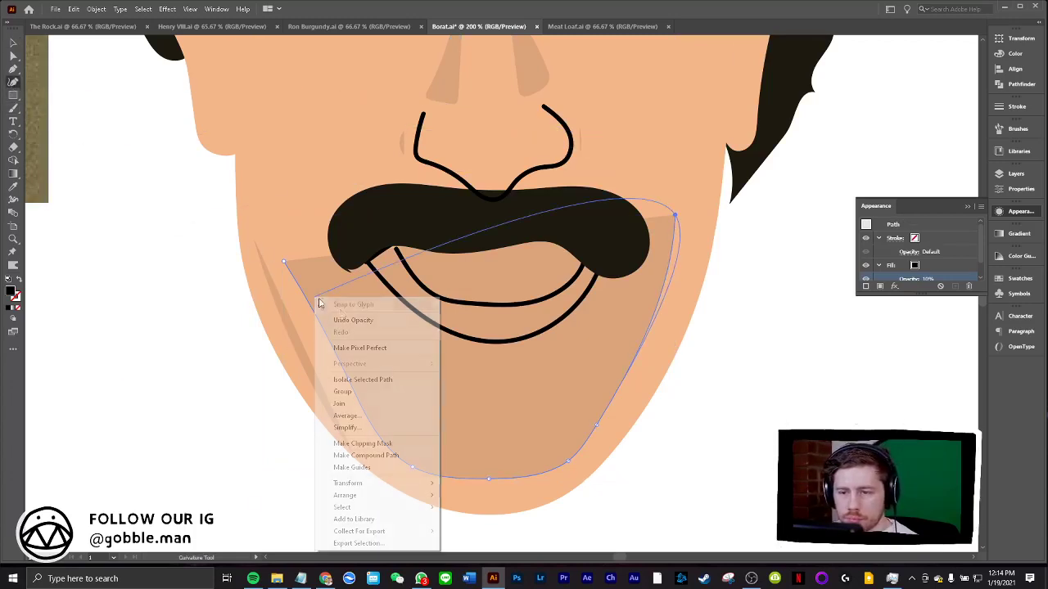
{"action": "left_click", "coordinate": [341, 404]}
{"action": "left_click", "coordinate": [410, 257]}
{"action": "left_click", "coordinate": [333, 288]}
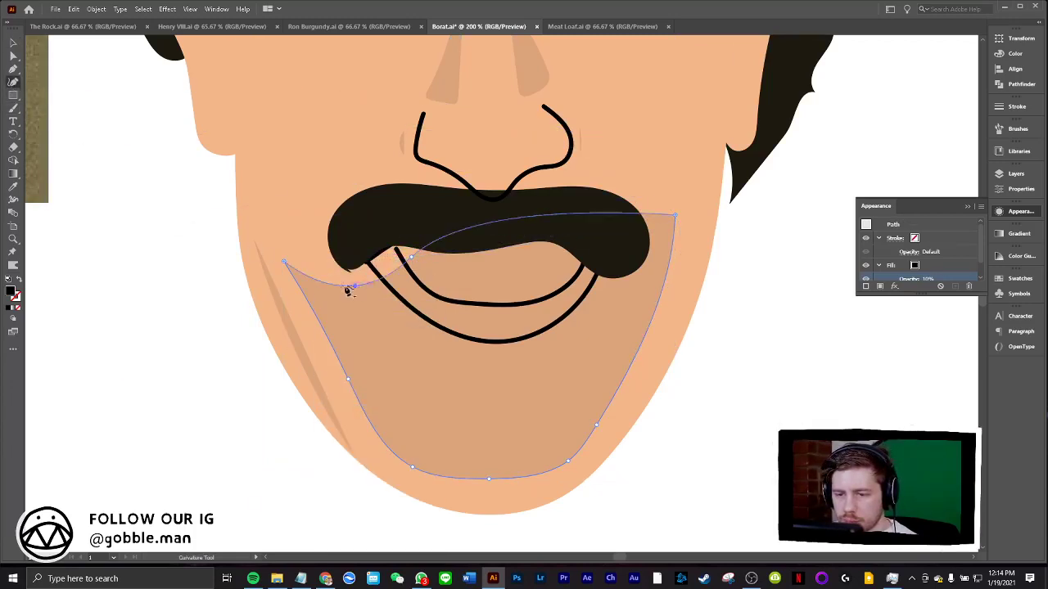
{"action": "left_click_drag", "start_coordinate": [458, 248], "coordinate": [468, 378]}
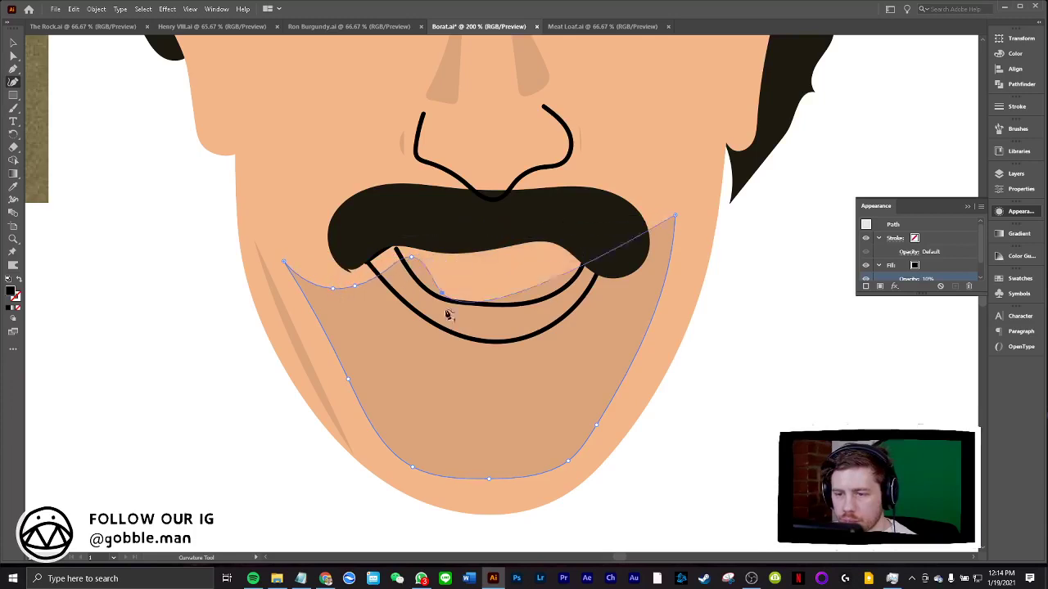
{"action": "left_click", "coordinate": [411, 256]}
{"action": "key", "text": "Delete"}
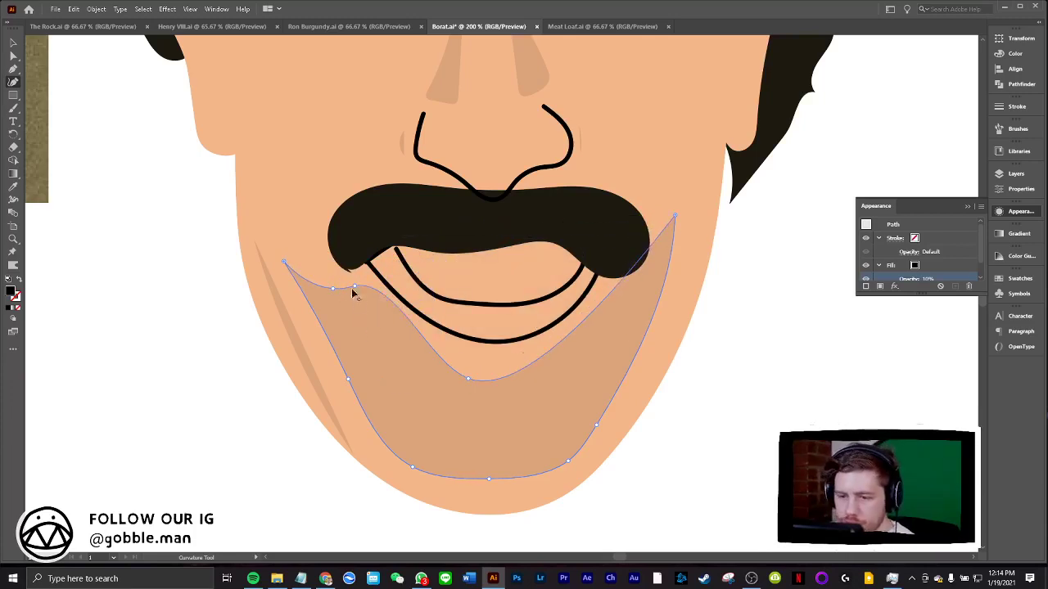
{"action": "left_click_drag", "start_coordinate": [354, 285], "coordinate": [368, 391]}
{"action": "left_click", "coordinate": [333, 288]}
{"action": "key", "text": "Delete"}
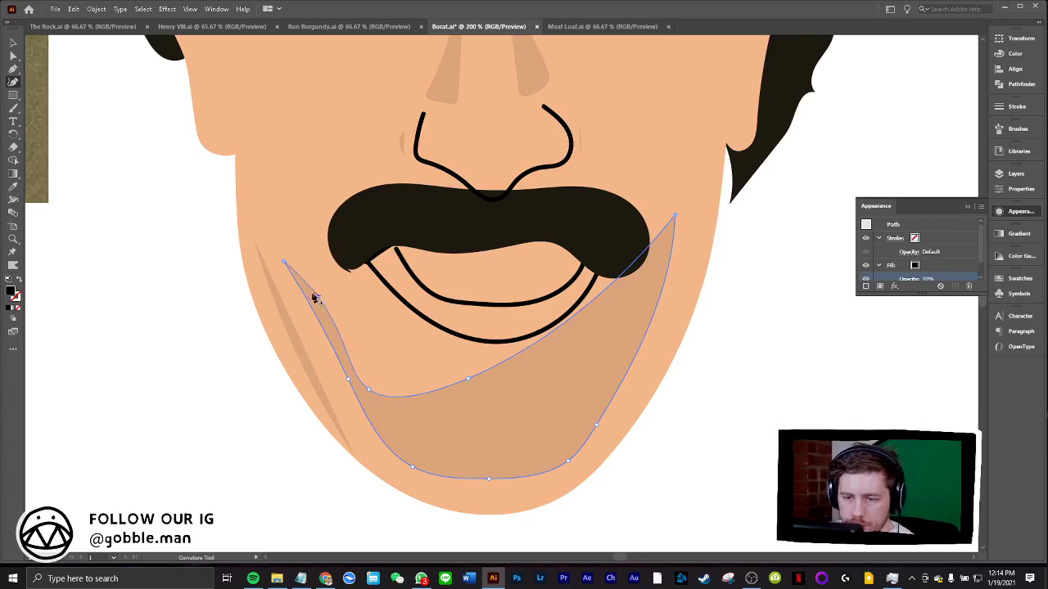
Refine the chin shadow's anchors into a thin strip hugging the jaw
{"action": "left_click", "coordinate": [318, 296]}
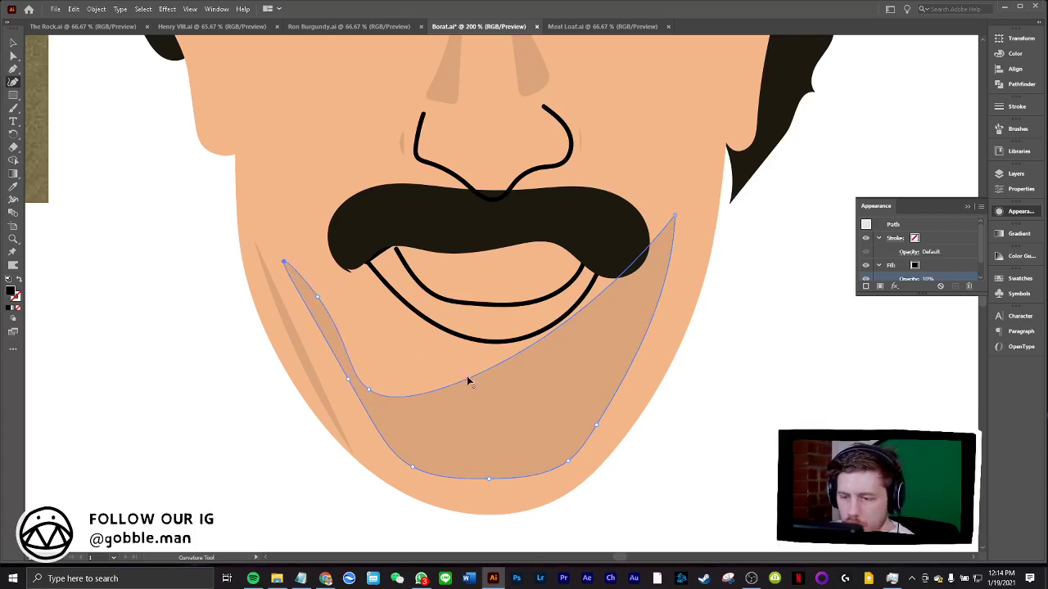
{"action": "left_click_drag", "start_coordinate": [469, 381], "coordinate": [488, 476]}
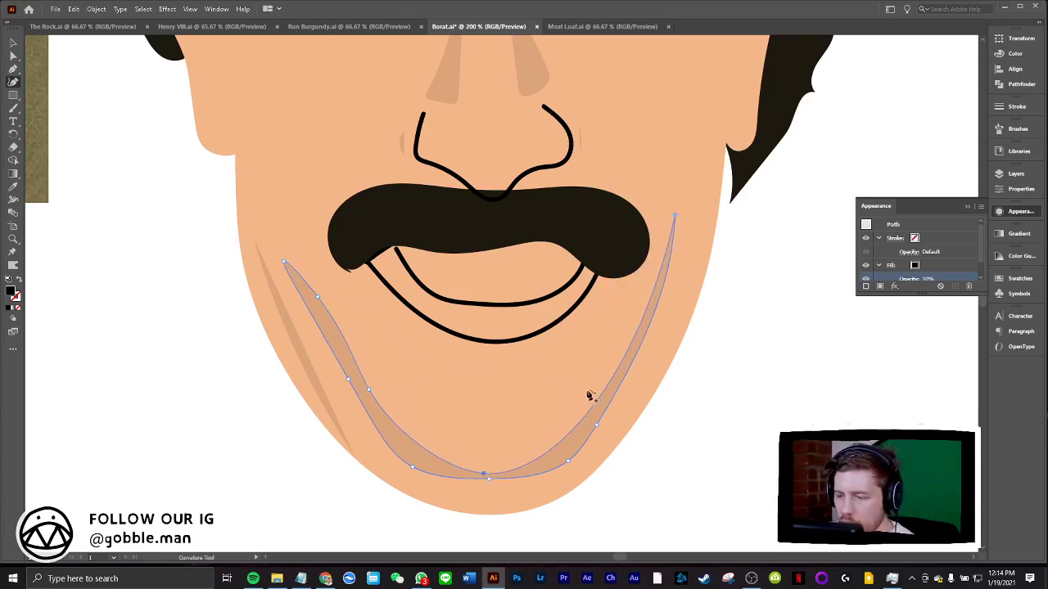
{"action": "left_click", "coordinate": [594, 404]}
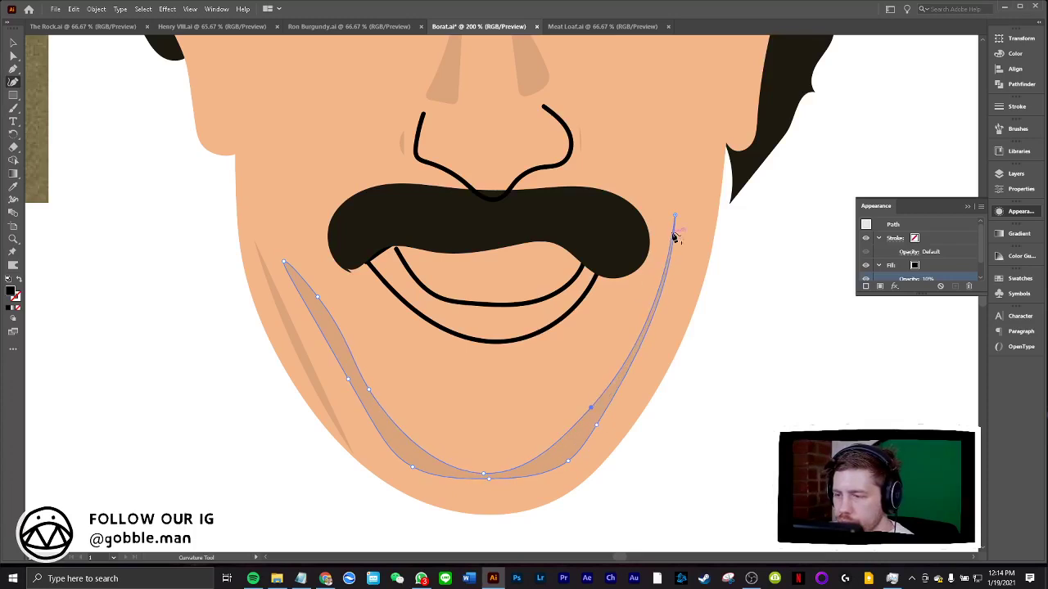
{"action": "left_click", "coordinate": [675, 216]}
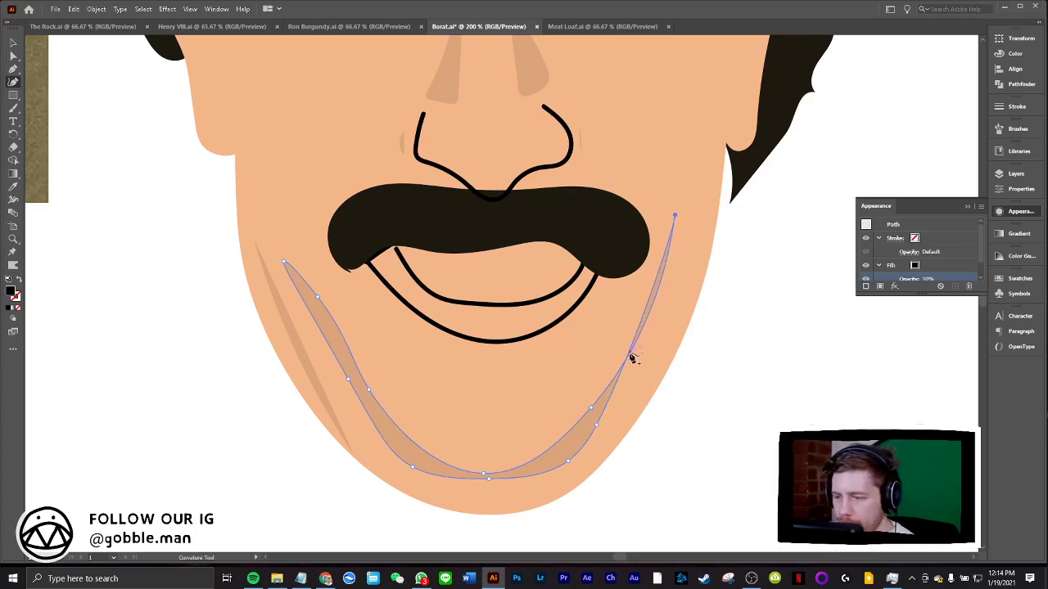
{"action": "mouse_move", "coordinate": [635, 336]}
{"action": "left_mouse_down"}
{"action": "mouse_move", "coordinate": [645, 322]}
{"action": "mouse_move", "coordinate": [653, 329]}
{"action": "left_mouse_up"}
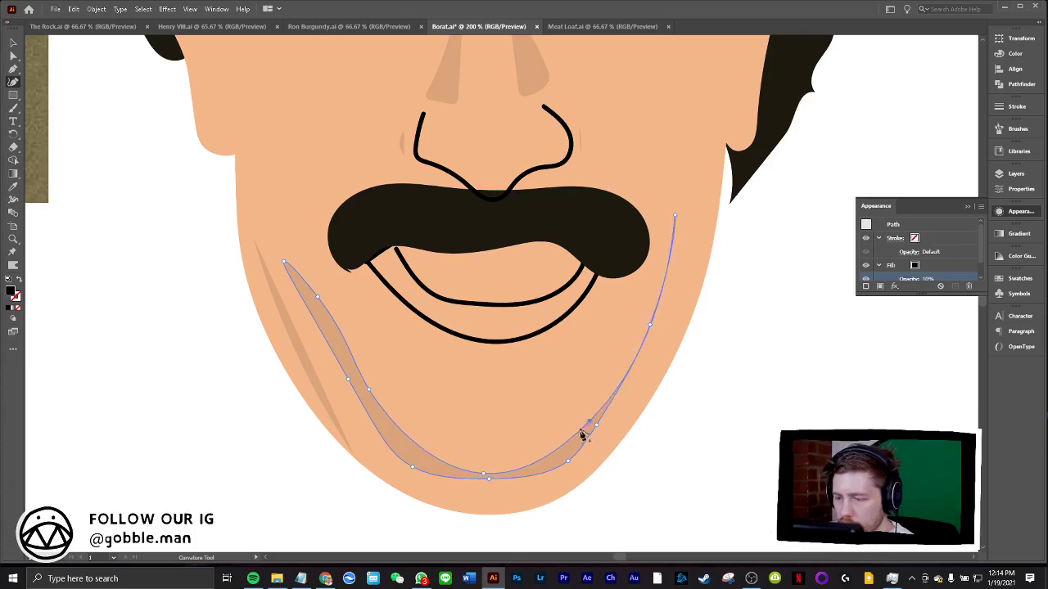
{"action": "left_click_drag", "start_coordinate": [591, 414], "coordinate": [576, 448]}
{"action": "left_click", "coordinate": [593, 422]}
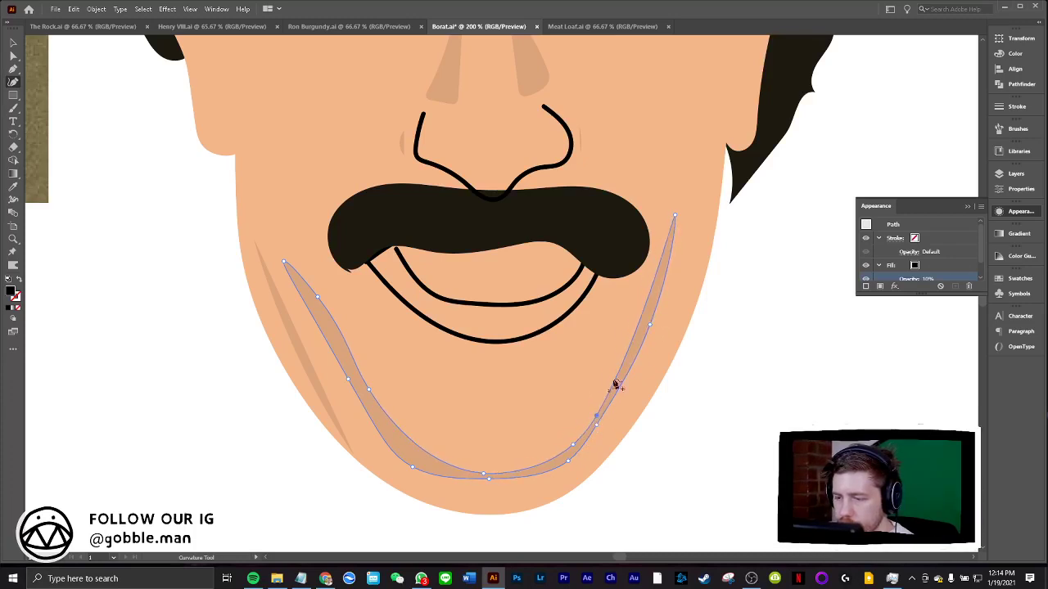
{"action": "left_click_drag", "start_coordinate": [641, 334], "coordinate": [644, 335]}
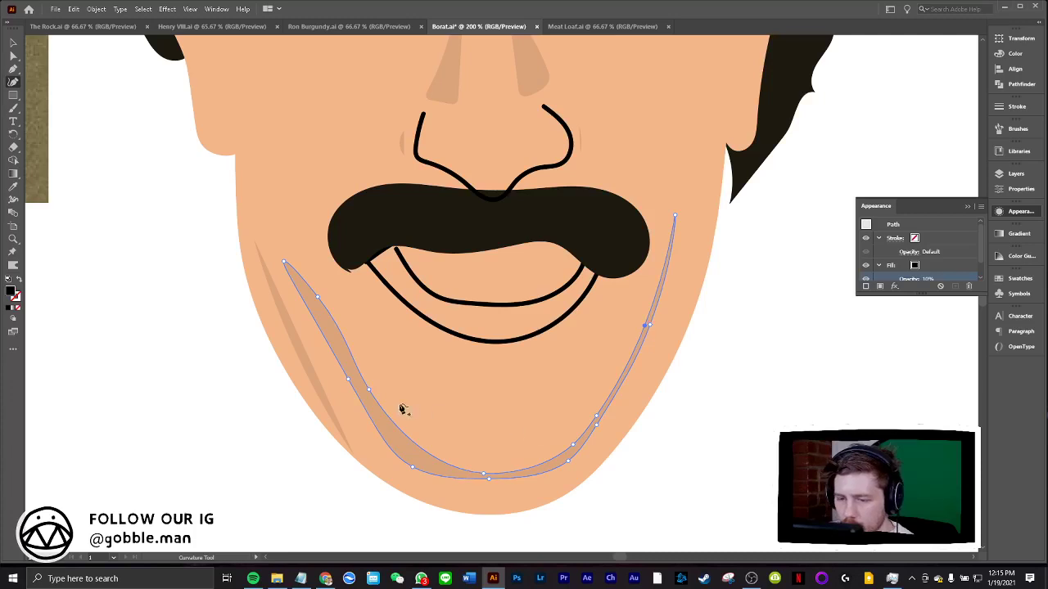
{"action": "left_click_drag", "start_coordinate": [348, 379], "coordinate": [349, 368]}
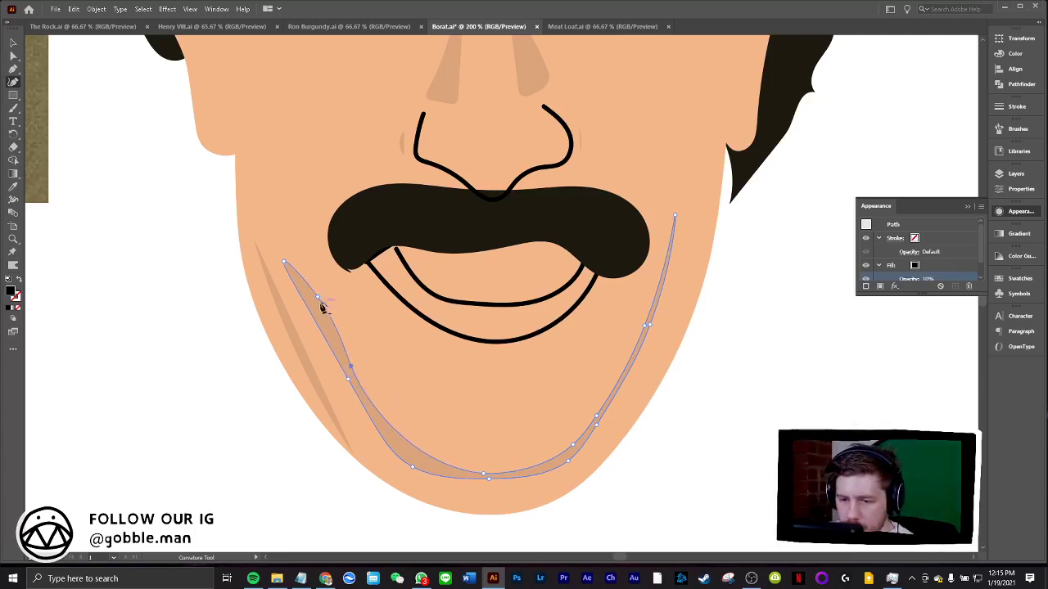
{"action": "left_click_drag", "start_coordinate": [323, 305], "coordinate": [309, 301]}
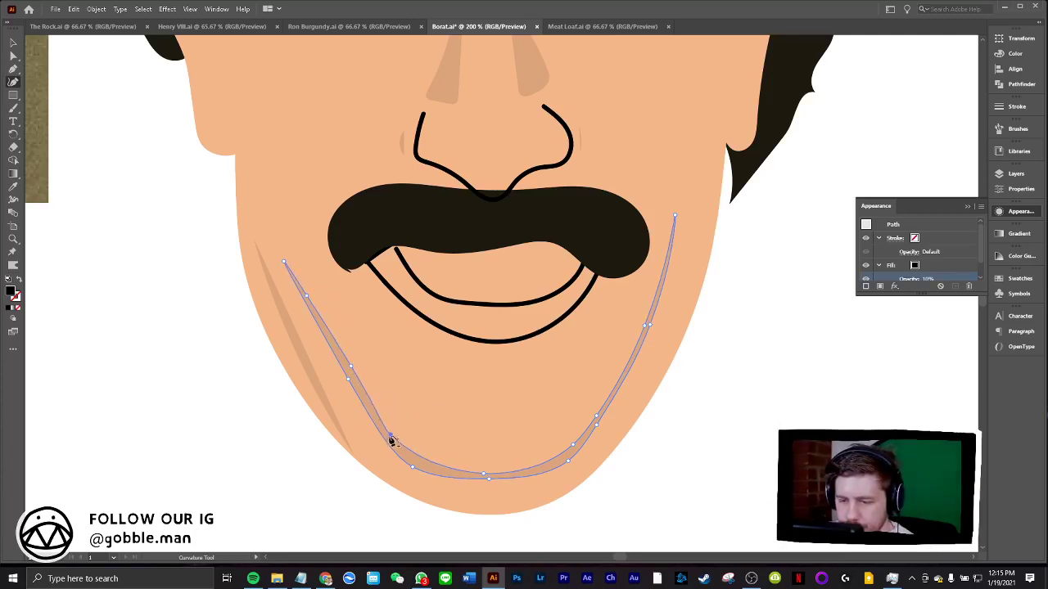
{"action": "left_click_drag", "start_coordinate": [412, 467], "coordinate": [420, 463]}
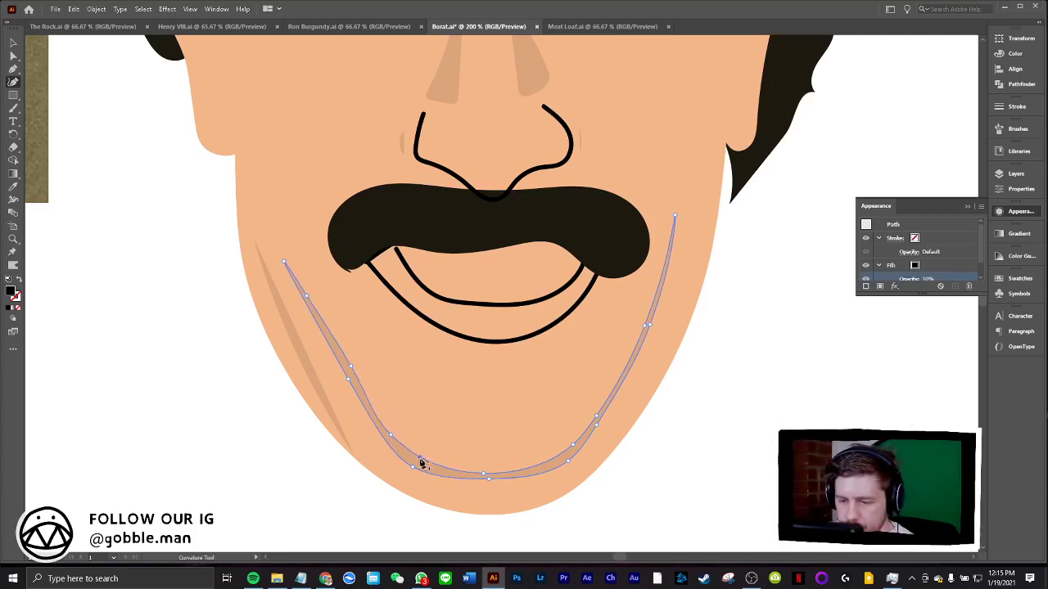
Join the left cheek shadow line and add a point to slim it
{"action": "right_click", "coordinate": [327, 413]}
{"action": "left_click", "coordinate": [376, 259]}
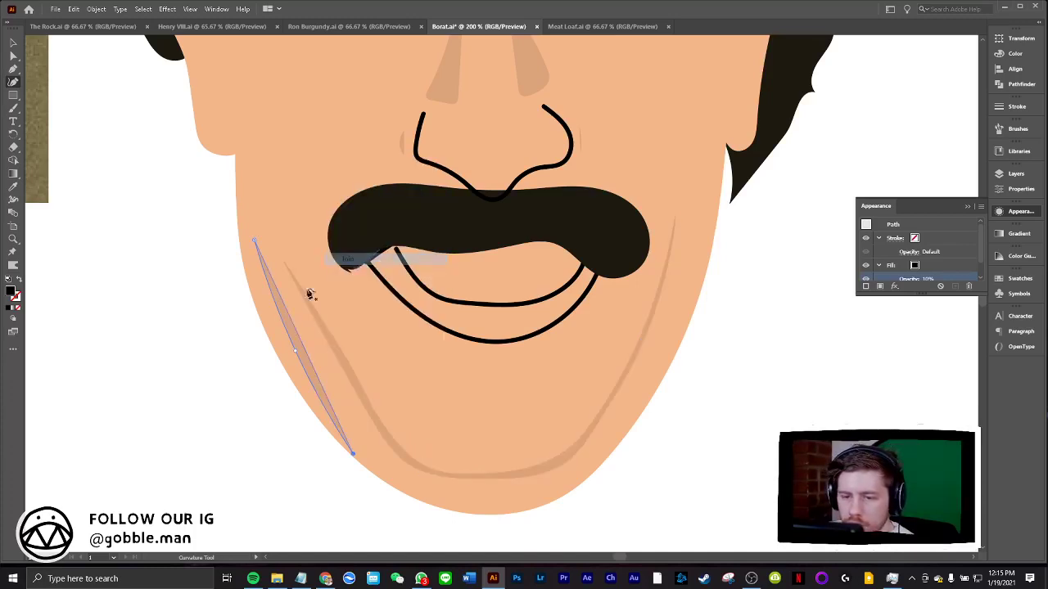
{"action": "left_click", "coordinate": [292, 336]}
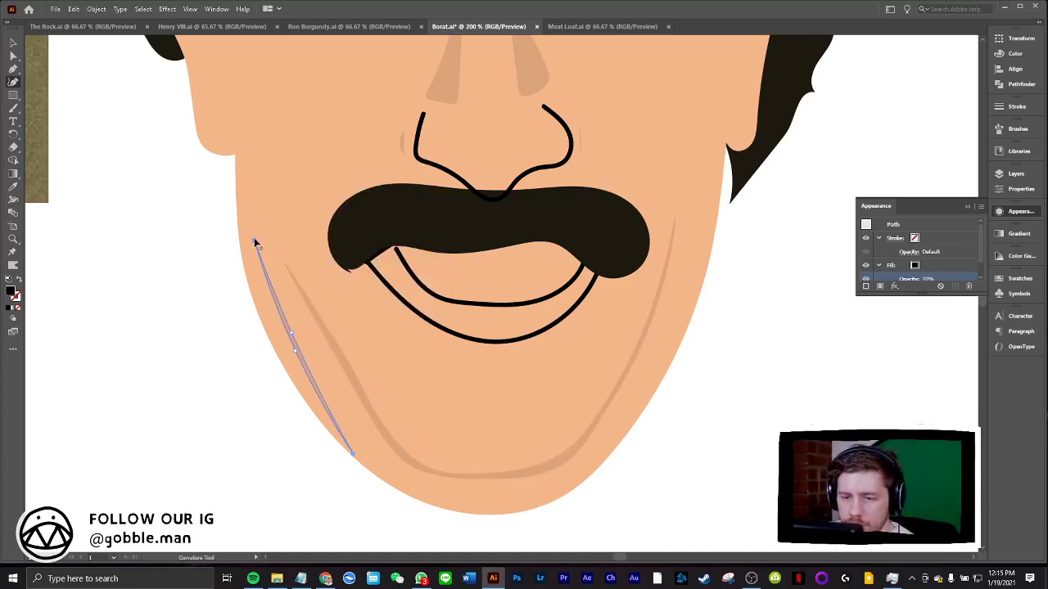
{"action": "left_click", "coordinate": [254, 240]}
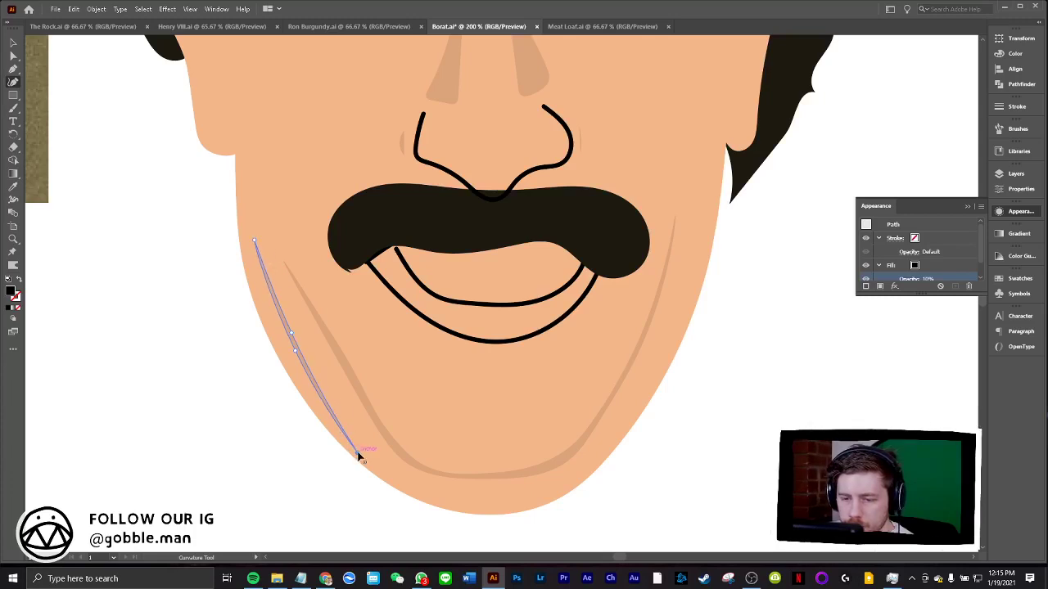
{"action": "scroll", "coordinate": [401, 384], "scroll_direction": "up", "scroll_amount": 1}
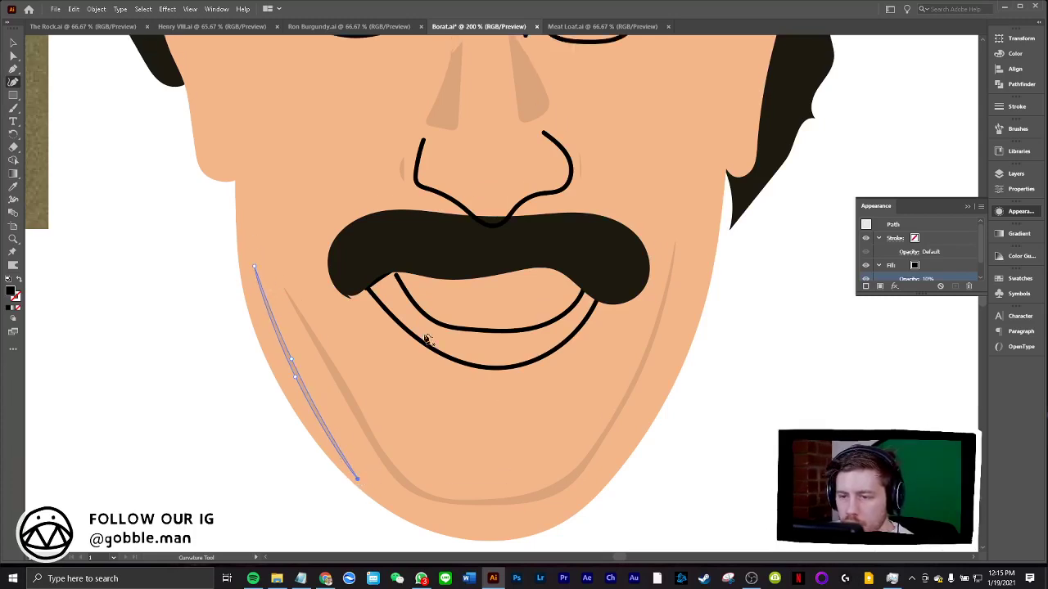
{"action": "left_click", "coordinate": [334, 273]}
{"action": "right_click", "coordinate": [329, 263]}
{"action": "left_click", "coordinate": [354, 301]}
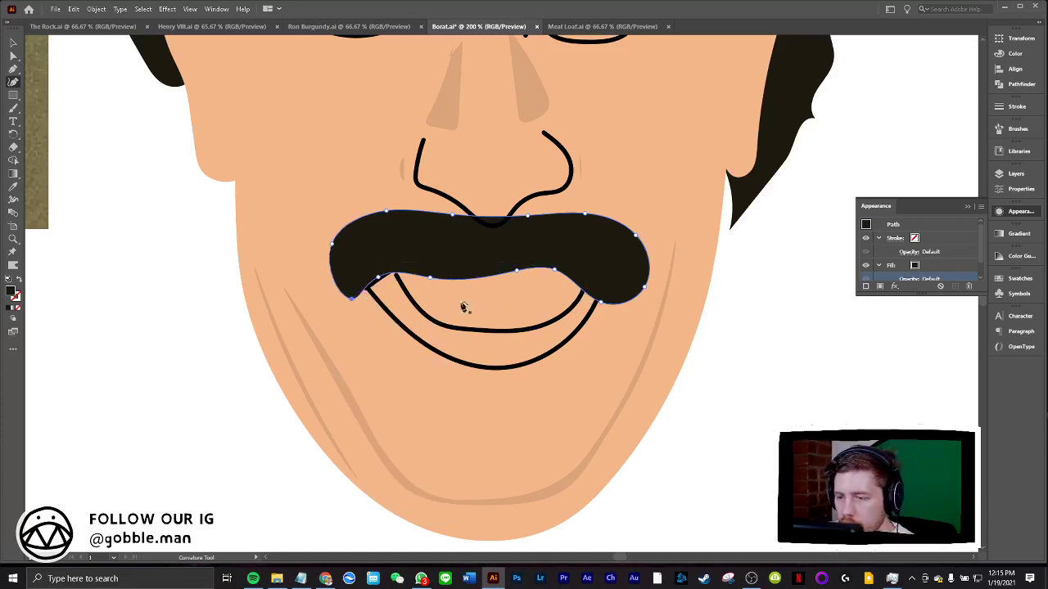
Join the inner lip path into a closed shape filled white (FFFFFF)
{"action": "left_click", "coordinate": [426, 319]}
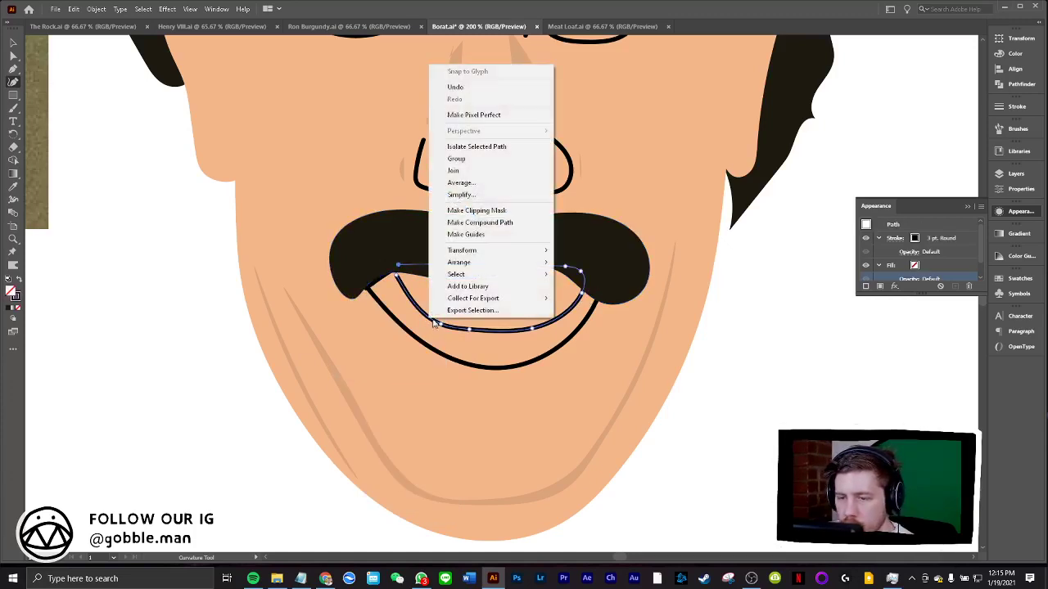
{"action": "right_click", "coordinate": [428, 320]}
{"action": "left_click", "coordinate": [459, 171]}
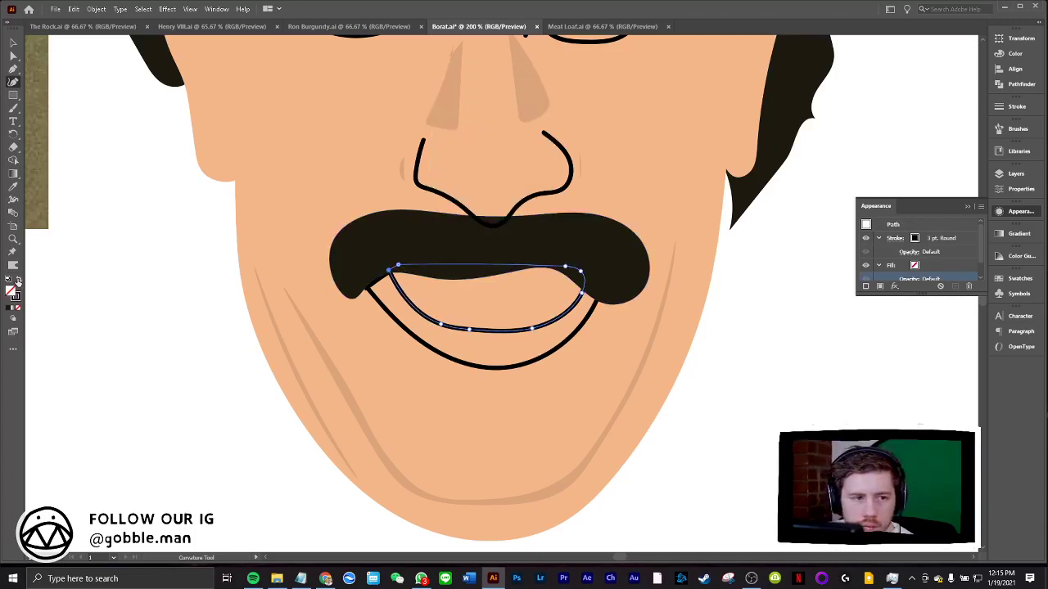
{"action": "left_click", "coordinate": [18, 281]}
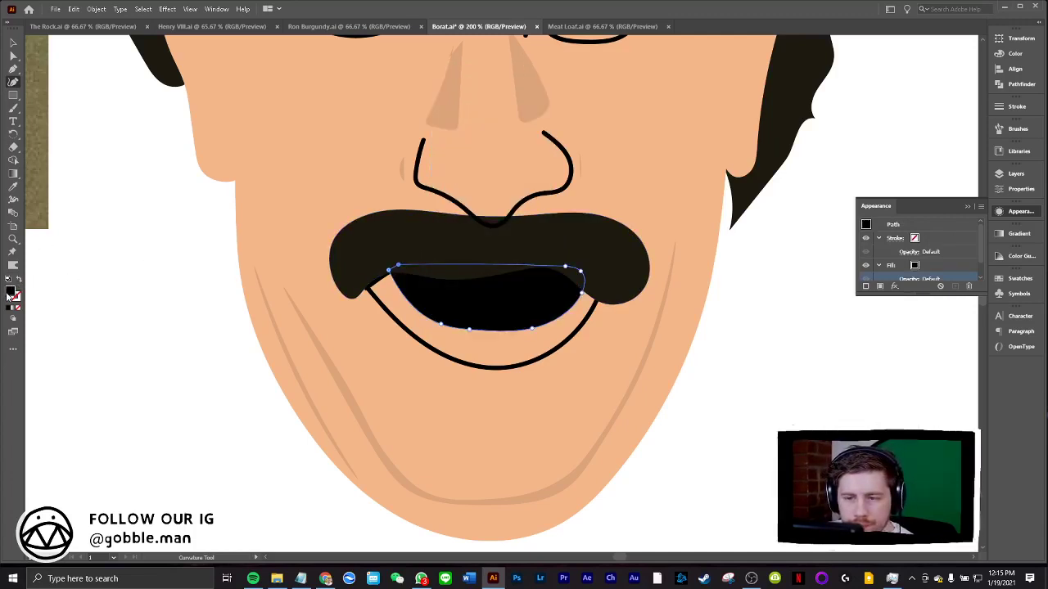
{"action": "double_click", "coordinate": [10, 293]}
{"action": "left_click", "coordinate": [637, 180]}
{"action": "left_click", "coordinate": [890, 181]}
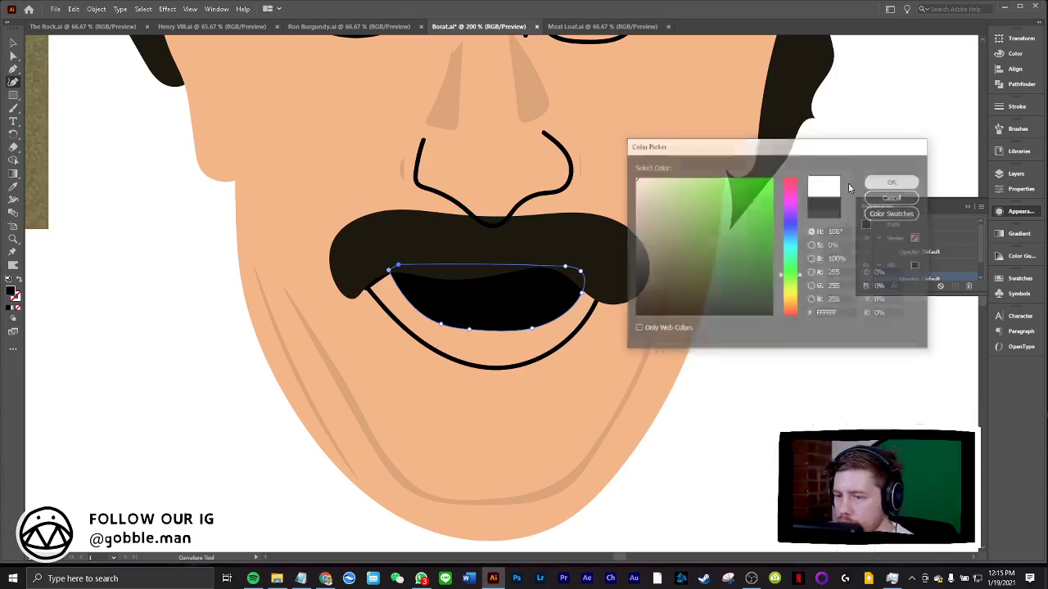
Join the outer lip path, smooth its left corner, and make it a solid black shape
{"action": "left_click", "coordinate": [13, 42]}
{"action": "left_click", "coordinate": [428, 345]}
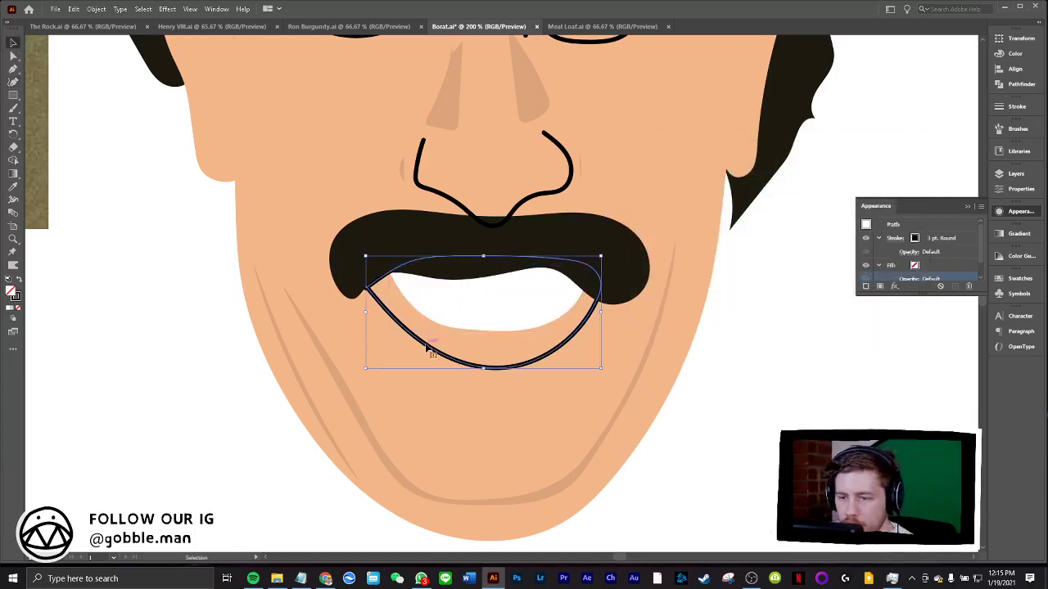
{"action": "left_click", "coordinate": [13, 82]}
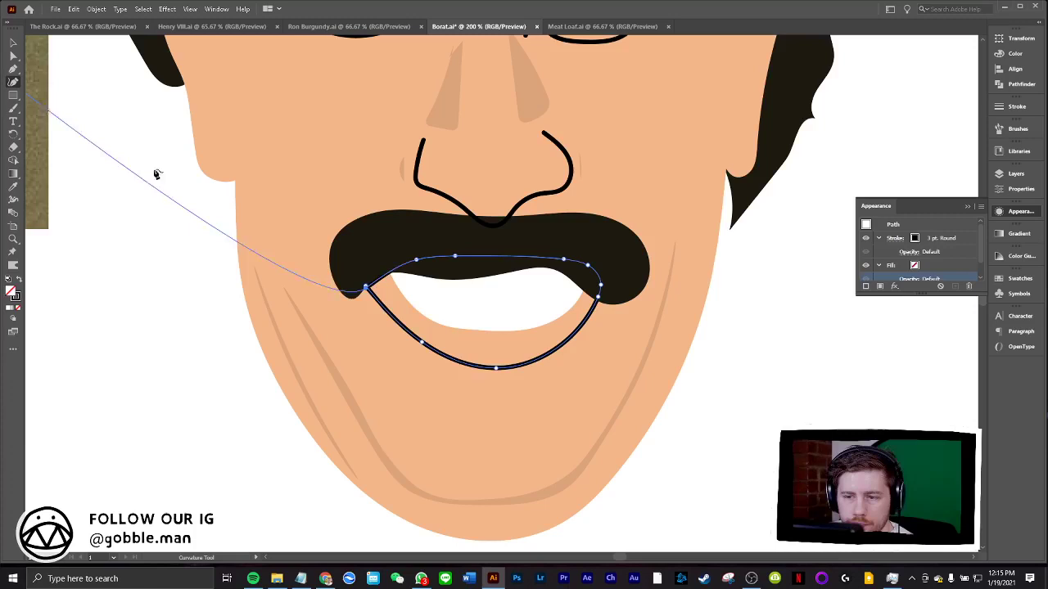
{"action": "right_click", "coordinate": [383, 314]}
{"action": "left_click", "coordinate": [416, 417]}
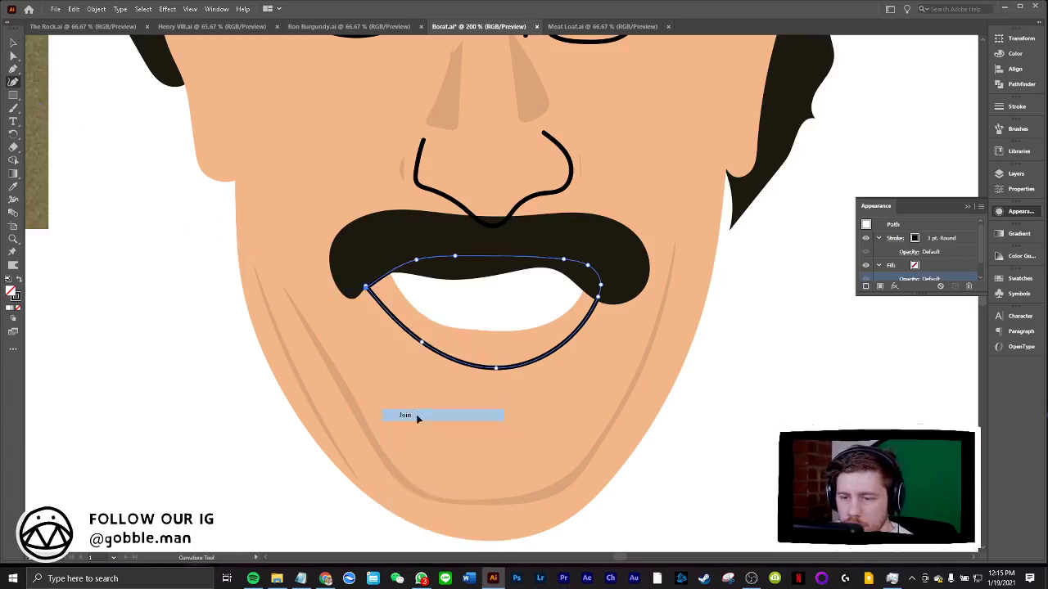
{"action": "double_click", "coordinate": [366, 287]}
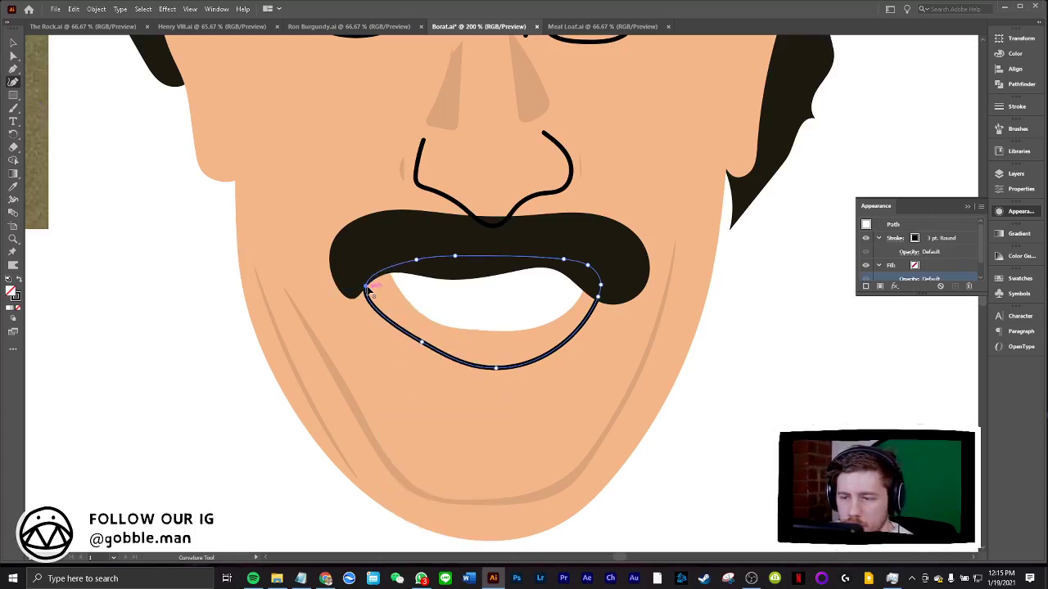
{"action": "left_click_drag", "start_coordinate": [367, 289], "coordinate": [372, 283]}
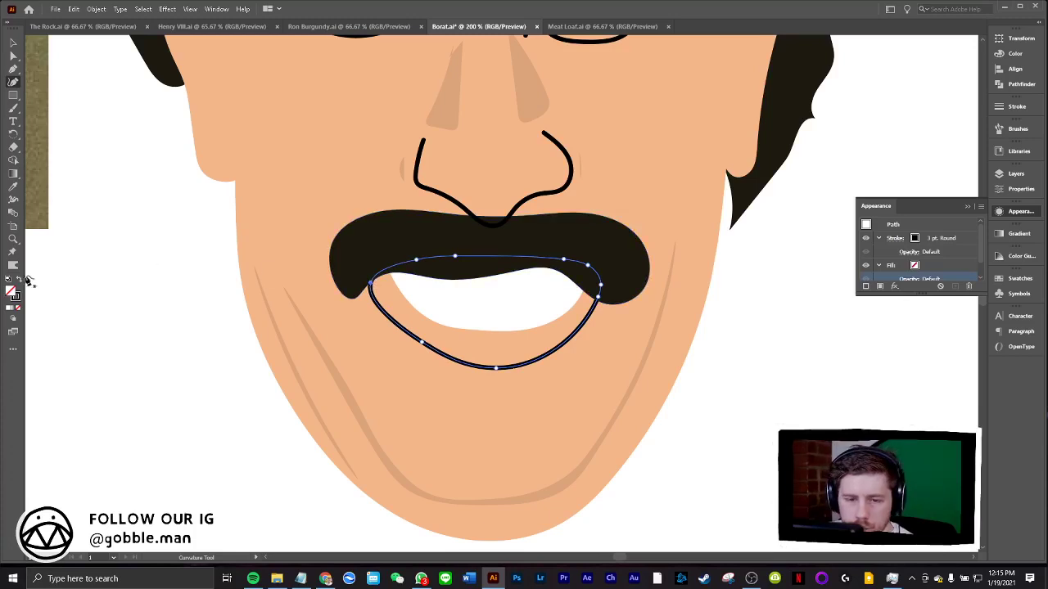
{"action": "left_click", "coordinate": [19, 280]}
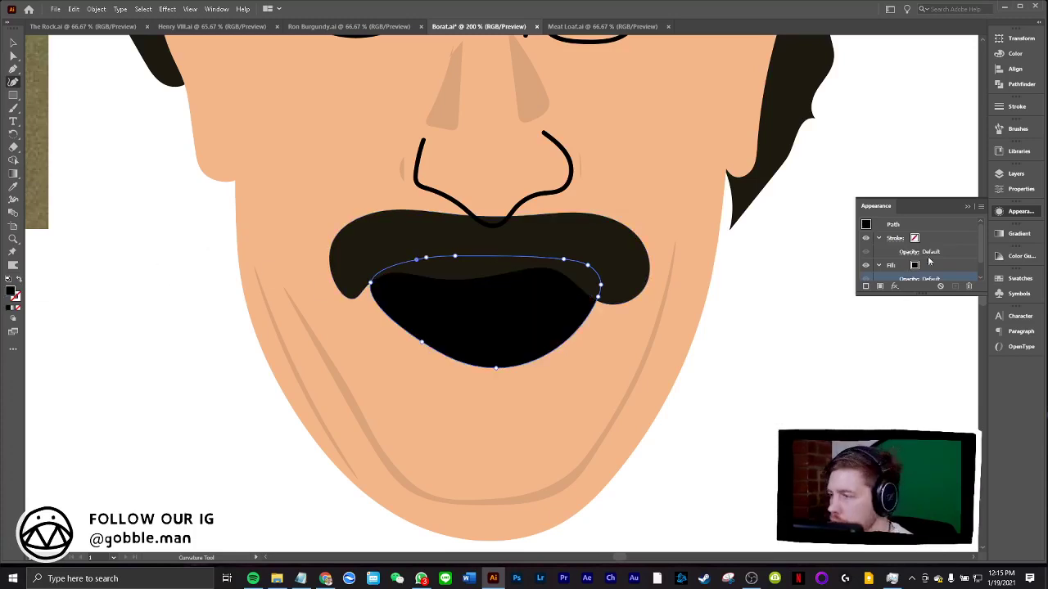
{"action": "left_click", "coordinate": [1020, 279]}
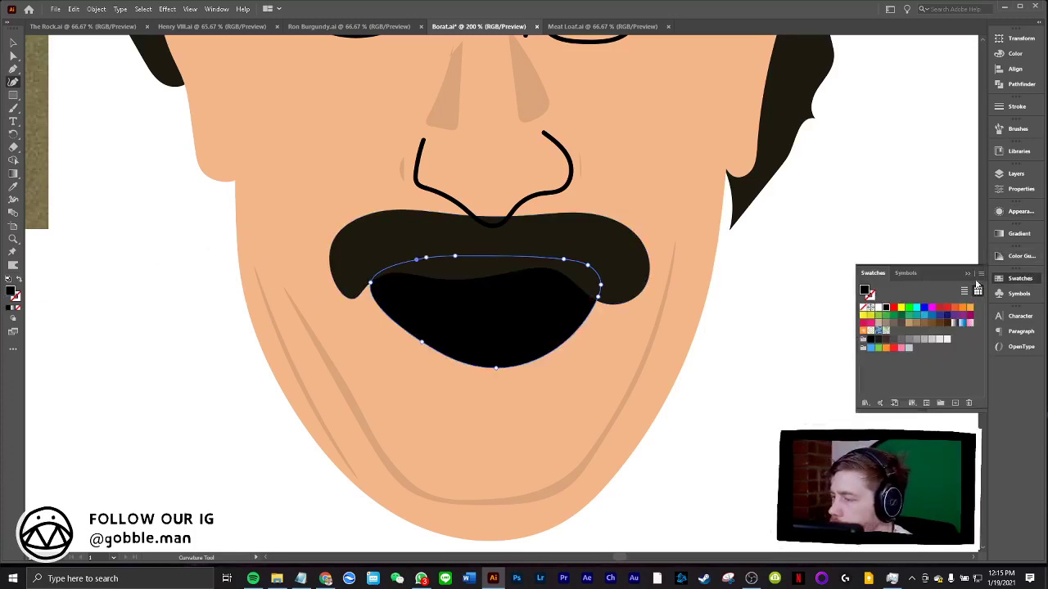
Fill the outer mouth shape with pink from the Gobbleman Lip Tones swatch library
{"action": "left_click", "coordinate": [974, 281]}
{"action": "left_click", "coordinate": [1019, 279]}
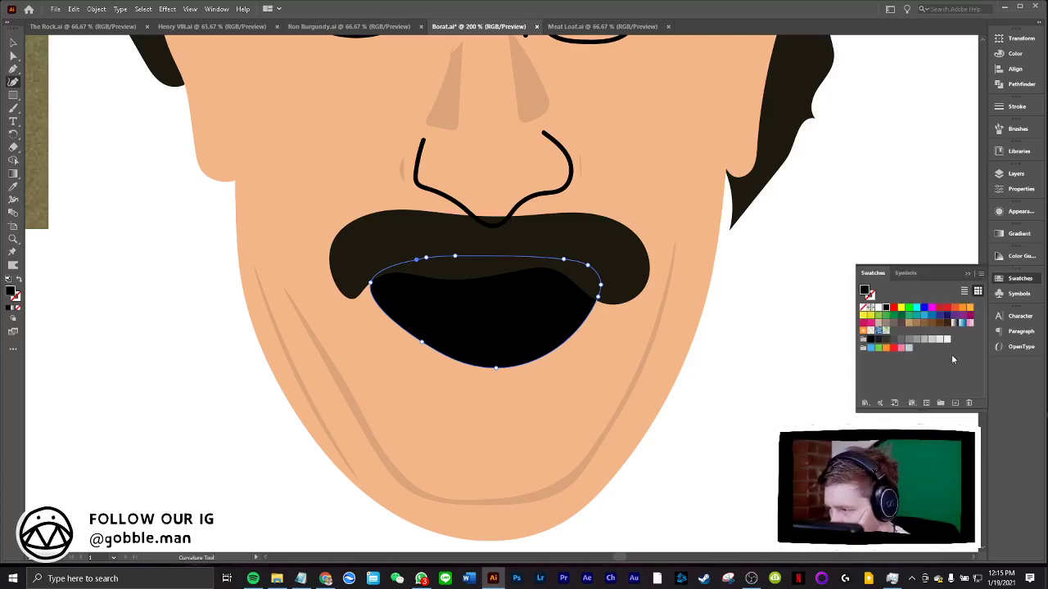
{"action": "left_click", "coordinate": [979, 281]}
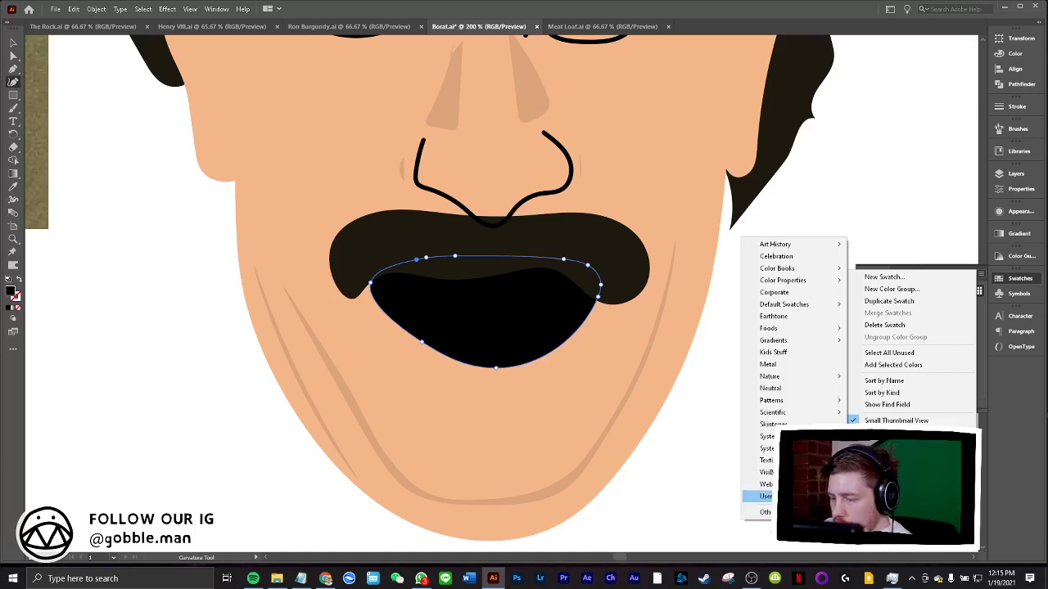
{"action": "left_click", "coordinate": [700, 496]}
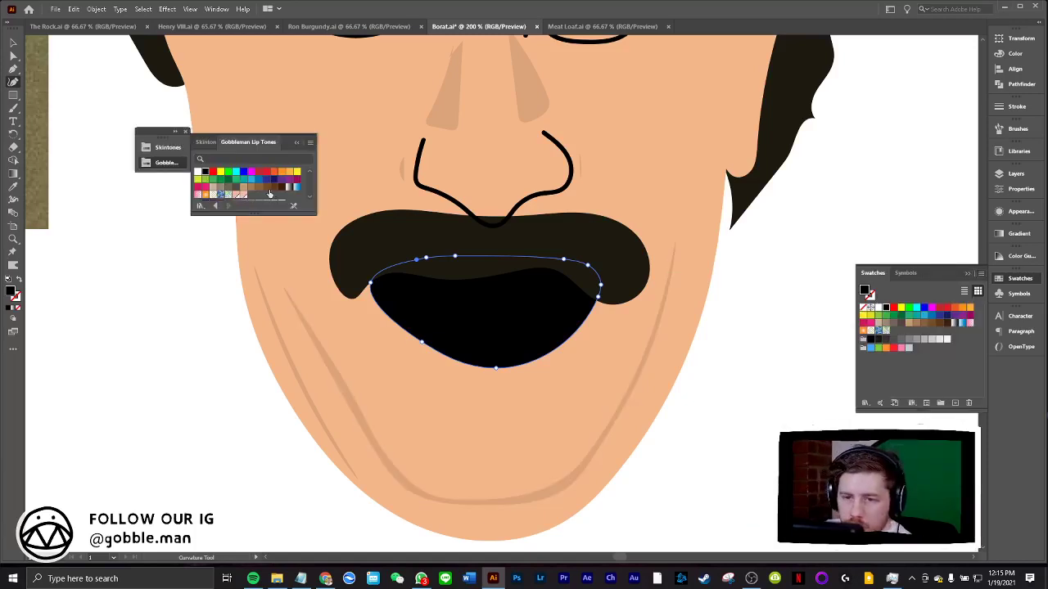
{"action": "left_click", "coordinate": [204, 194]}
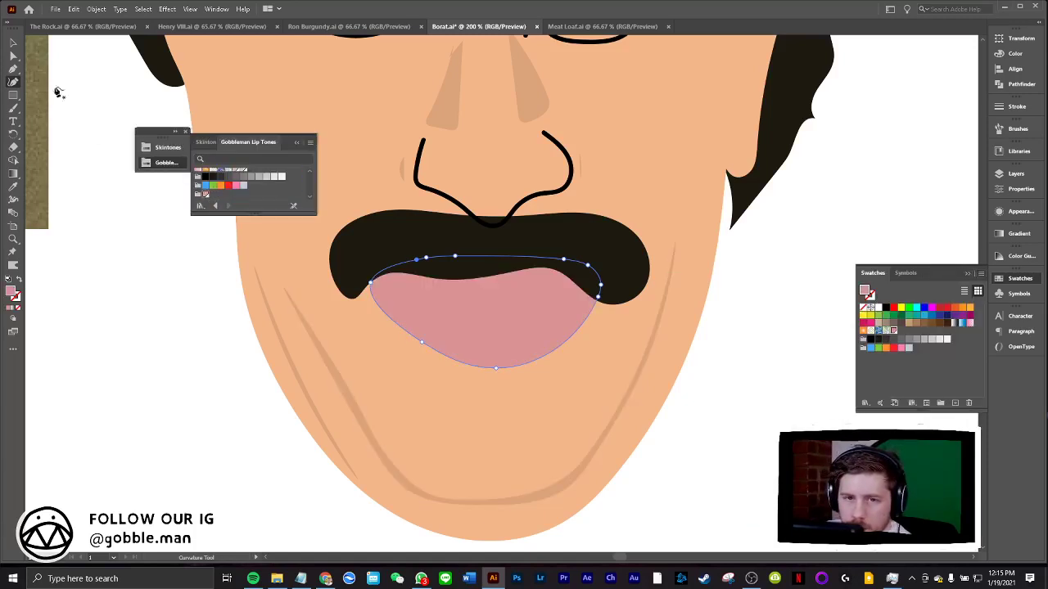
Send the pink lips backward behind the white teeth
{"action": "left_click", "coordinate": [12, 43]}
{"action": "left_click", "coordinate": [156, 306]}
{"action": "left_click", "coordinate": [481, 320]}
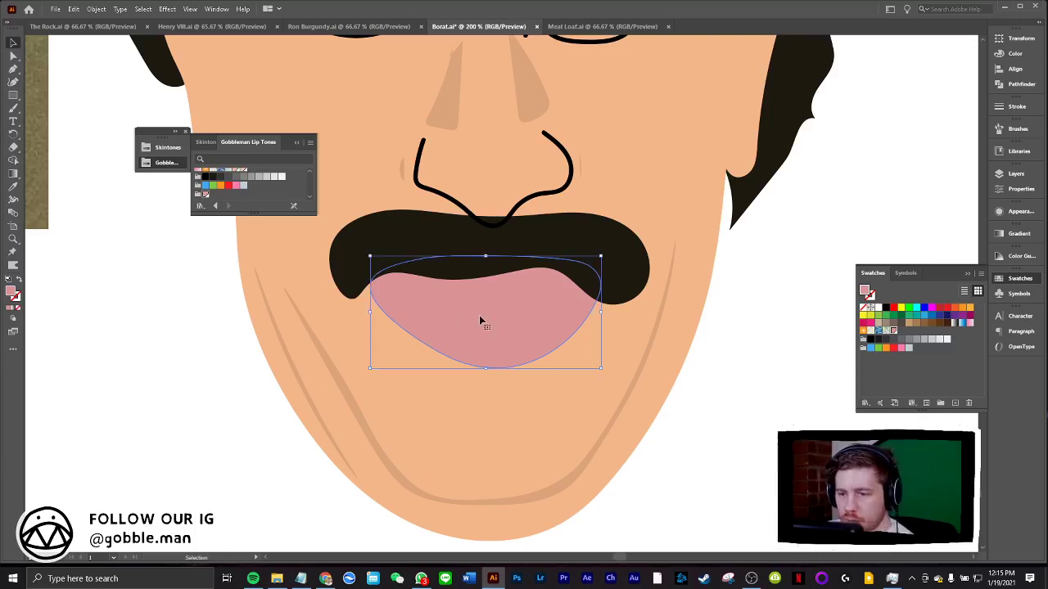
{"action": "key", "text": "ctrl+["}
{"action": "key", "text": "a"}
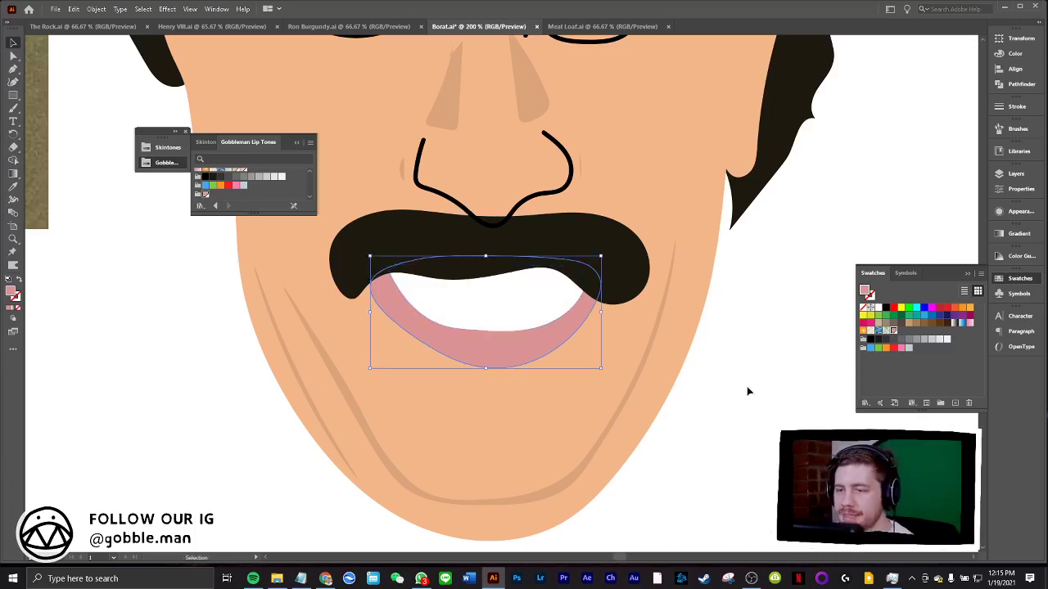
{"action": "scroll", "coordinate": [646, 330], "scroll_direction": "up", "scroll_amount": 2}
{"action": "left_click", "coordinate": [538, 258]}
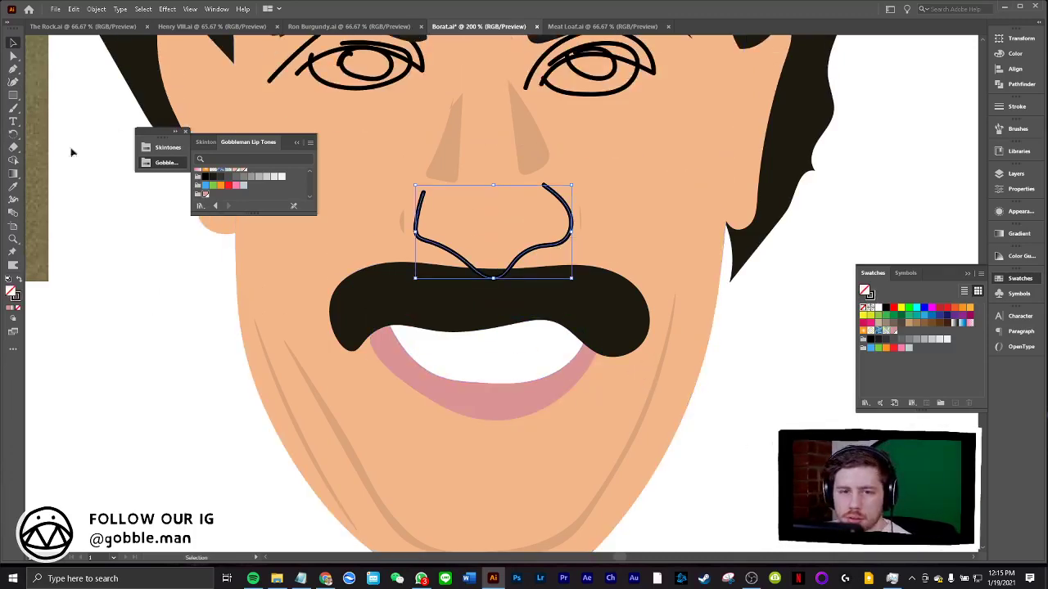
Give the nose outline the sampled skin tone, then set the nose shape's fill to none
{"action": "left_click", "coordinate": [13, 186]}
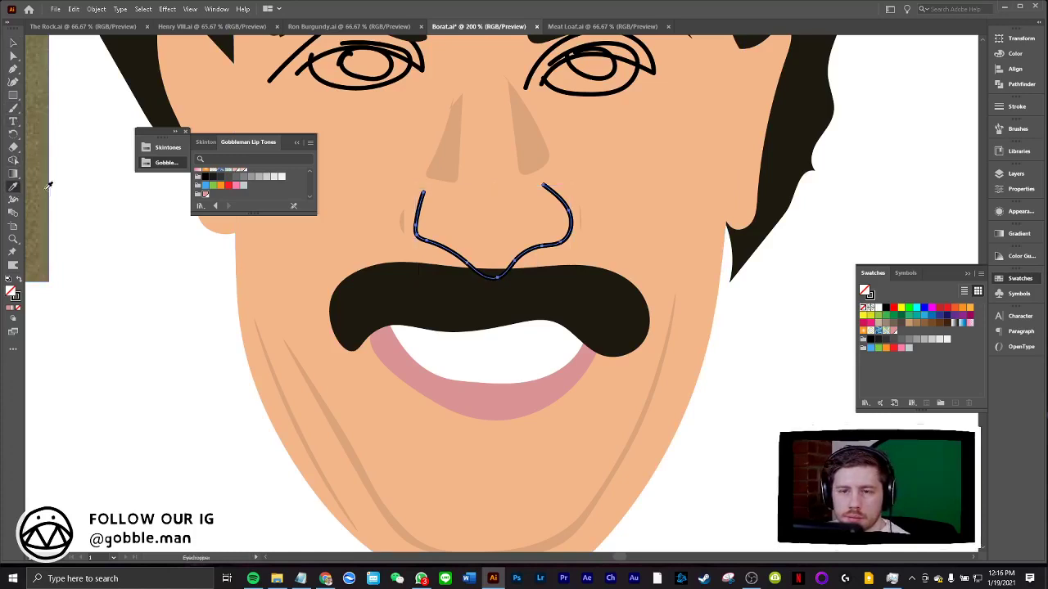
{"action": "left_click", "coordinate": [358, 136]}
{"action": "key", "text": "v"}
{"action": "left_click", "coordinate": [150, 288]}
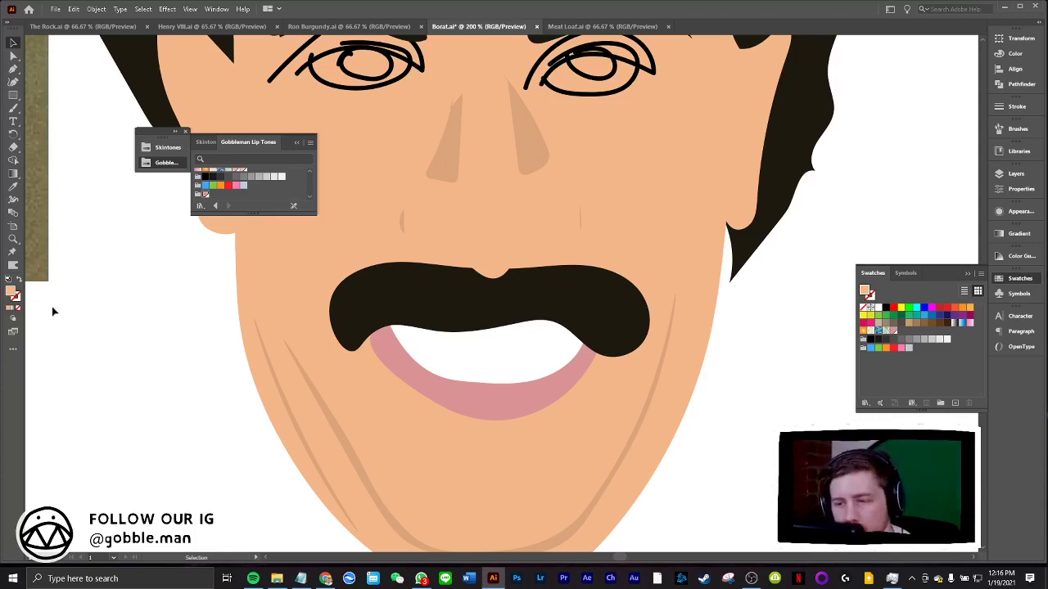
{"action": "left_click", "coordinate": [526, 236]}
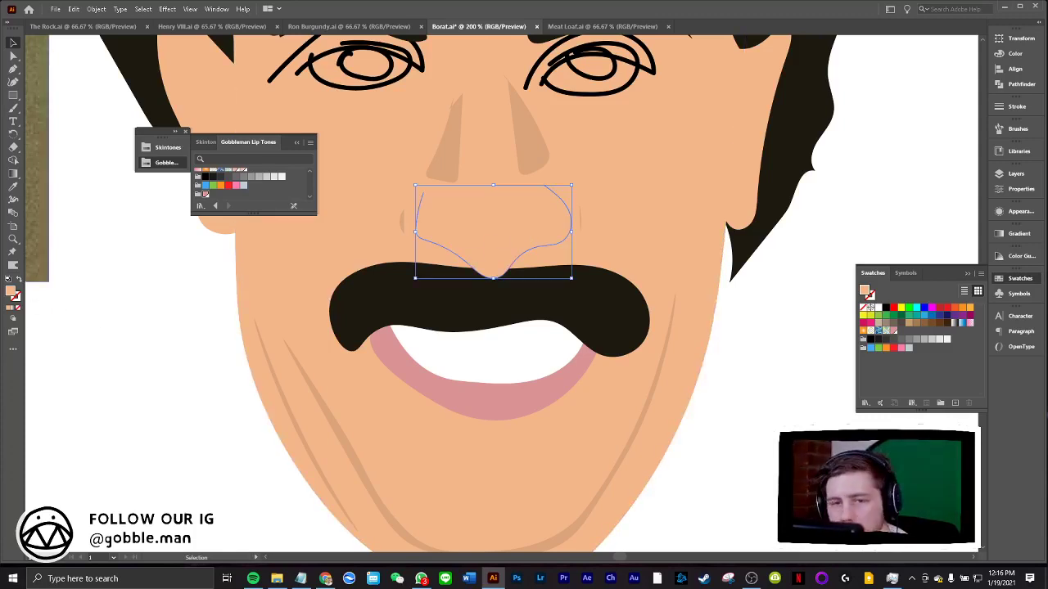
{"action": "key", "text": "b"}
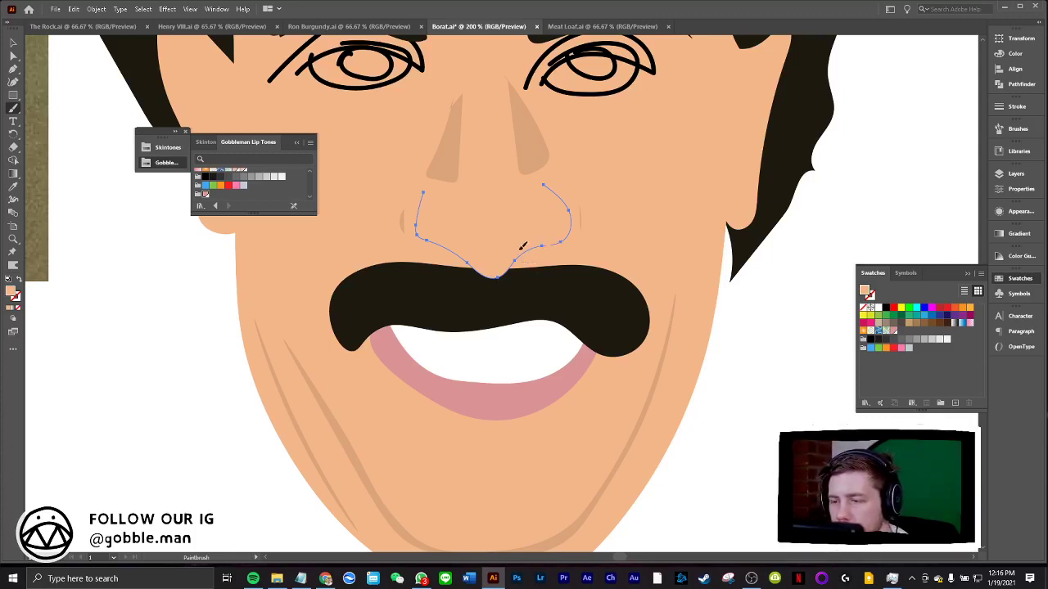
{"action": "key", "text": "ctrl+shift+a"}
Join the small ellipse beside the nose and fill it black (000000) as a nostril
{"action": "key", "text": "v"}
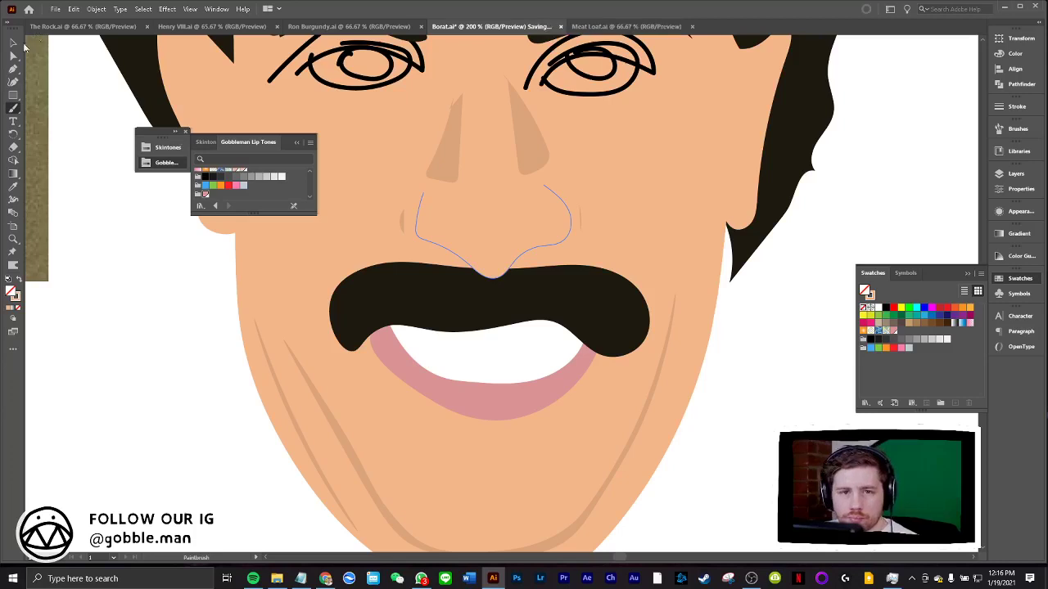
{"action": "left_click", "coordinate": [542, 255]}
{"action": "right_click", "coordinate": [542, 255]}
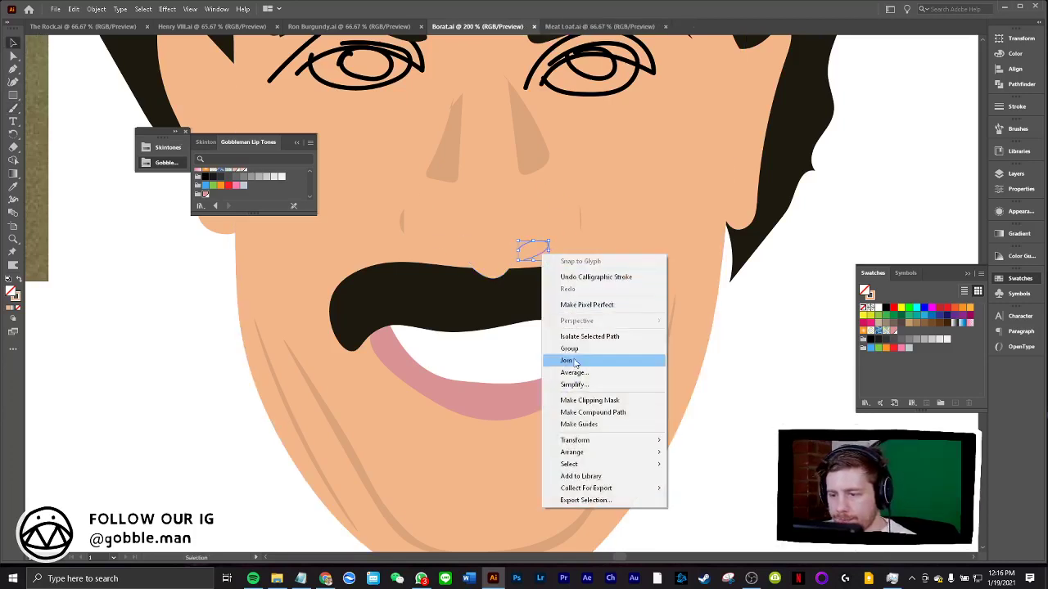
{"action": "left_click", "coordinate": [577, 362]}
{"action": "key", "text": "b"}
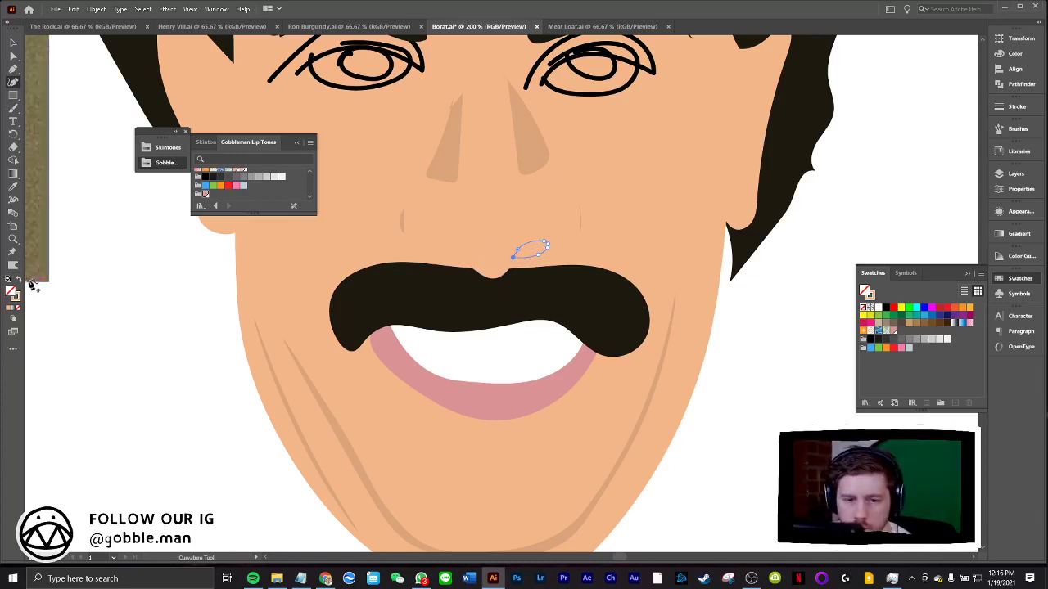
{"action": "double_click", "coordinate": [12, 291]}
{"action": "type", "text": "000000"}
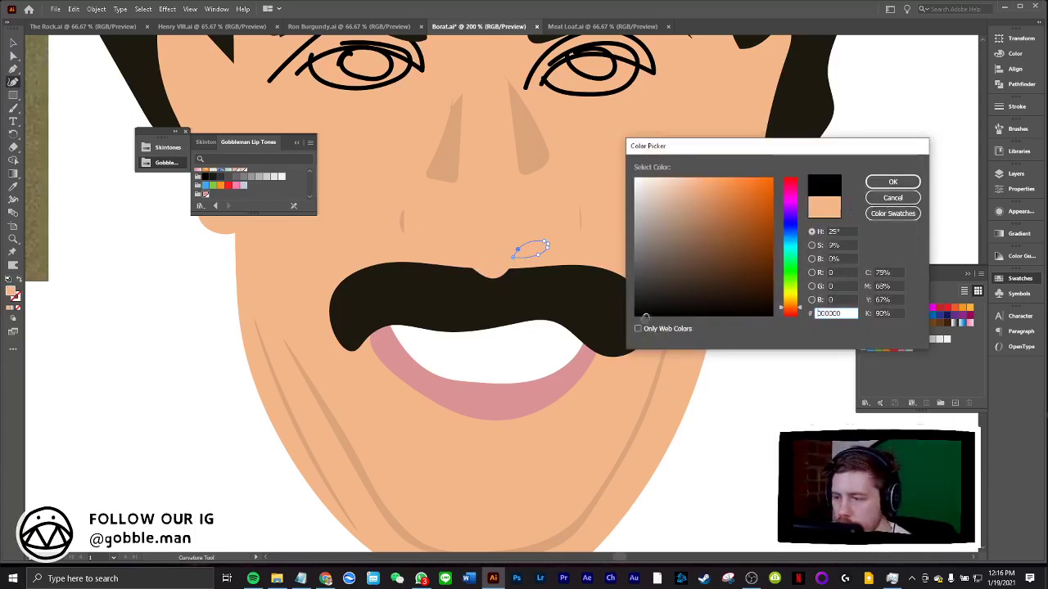
{"action": "left_click", "coordinate": [892, 182]}
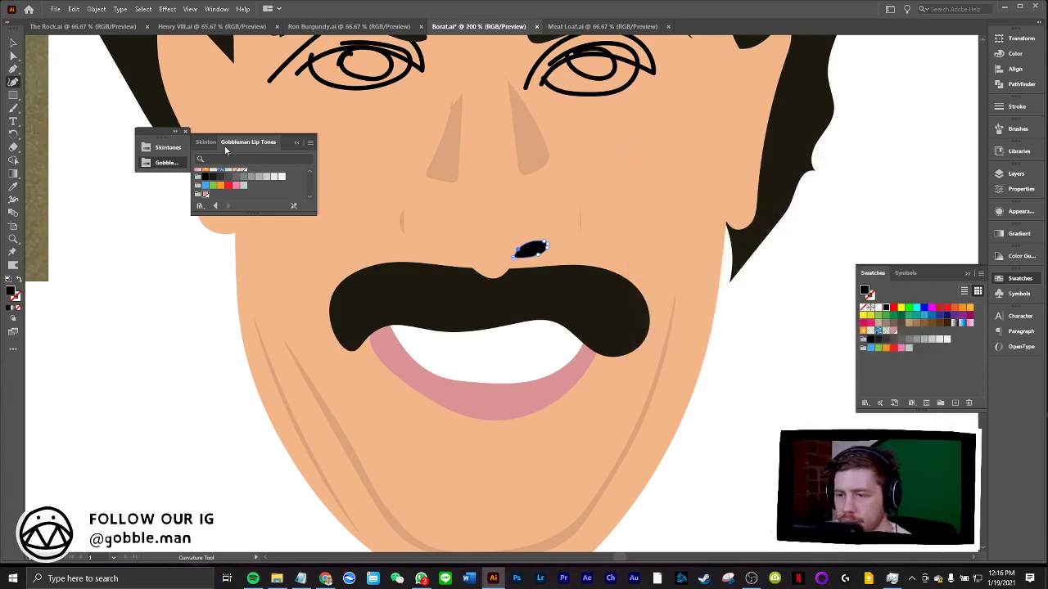
Nudge the nostril slightly down and right, then paste a copy of it
{"action": "left_click", "coordinate": [13, 42]}
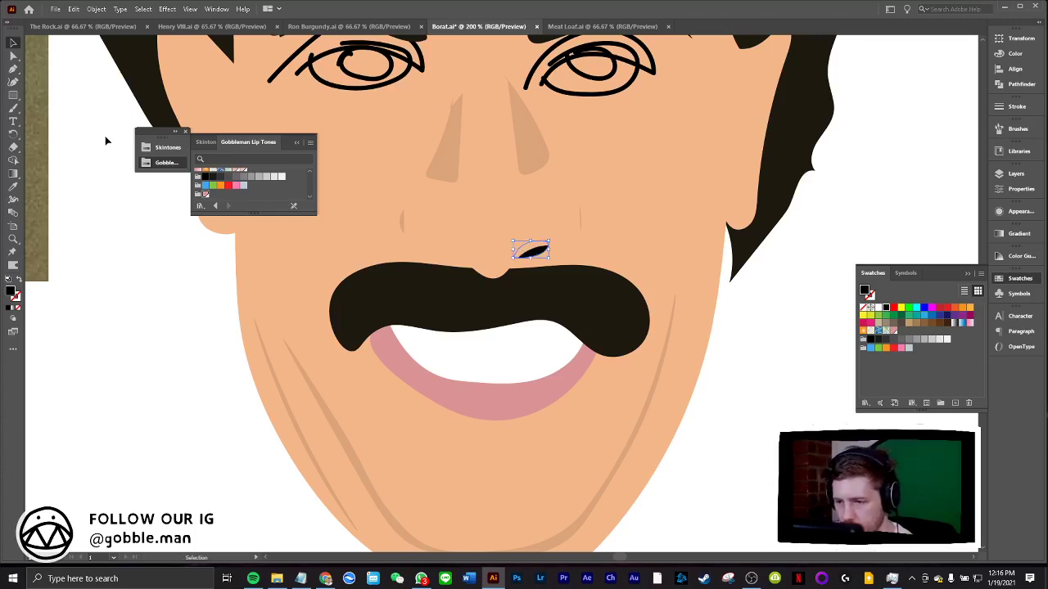
{"action": "key", "text": "Down"}
{"action": "key", "text": "Down"}
{"action": "key", "text": "Right"}
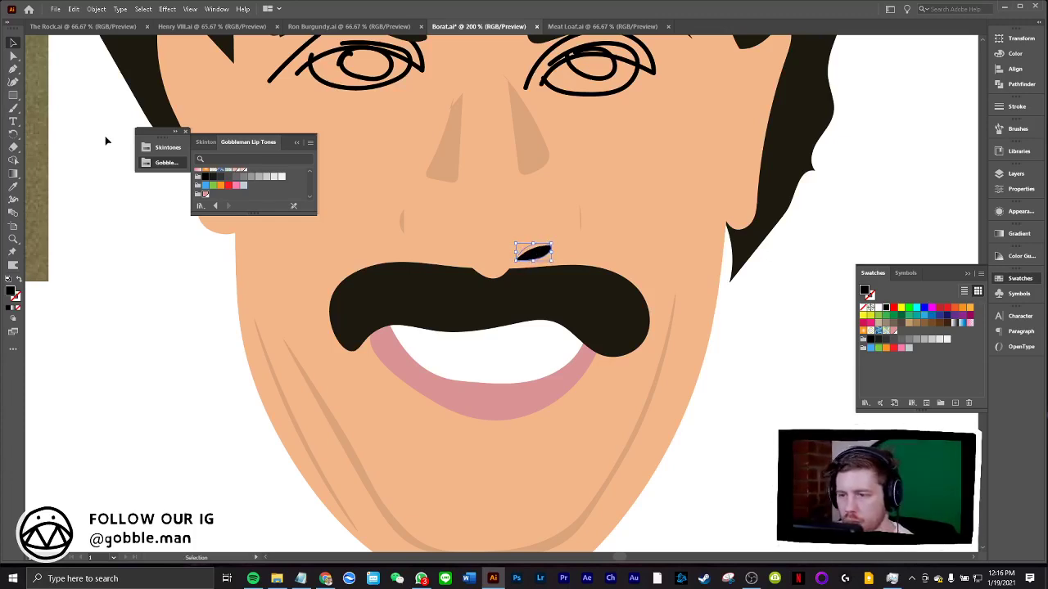
{"action": "key", "text": "ctrl+v"}
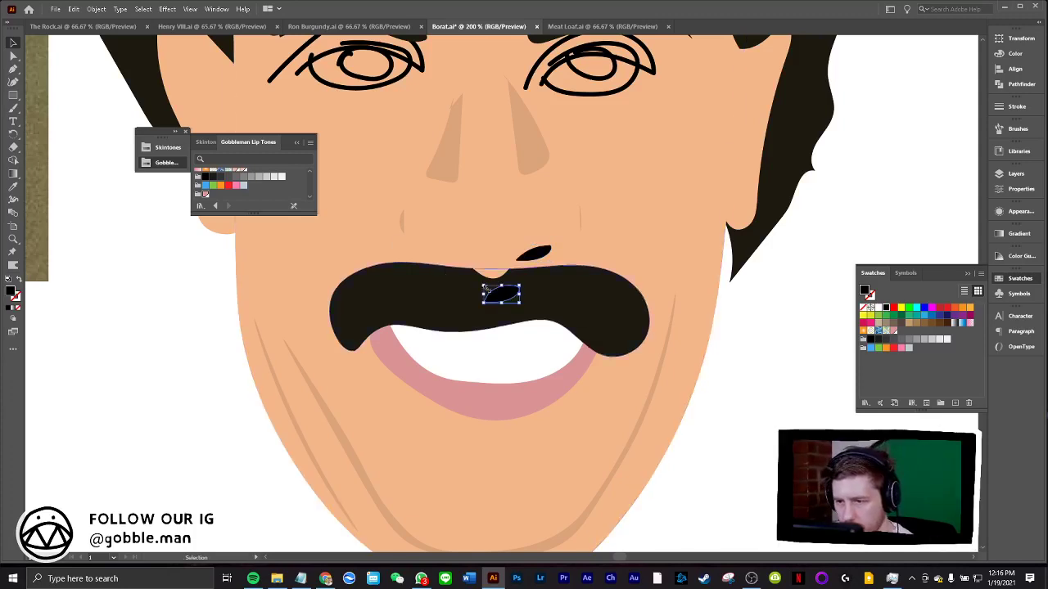
Reflect the pasted nostril copy vertically and nudge it into the left nostril position
{"action": "right_click", "coordinate": [499, 292]}
{"action": "mouse_move", "coordinate": [532, 478]}
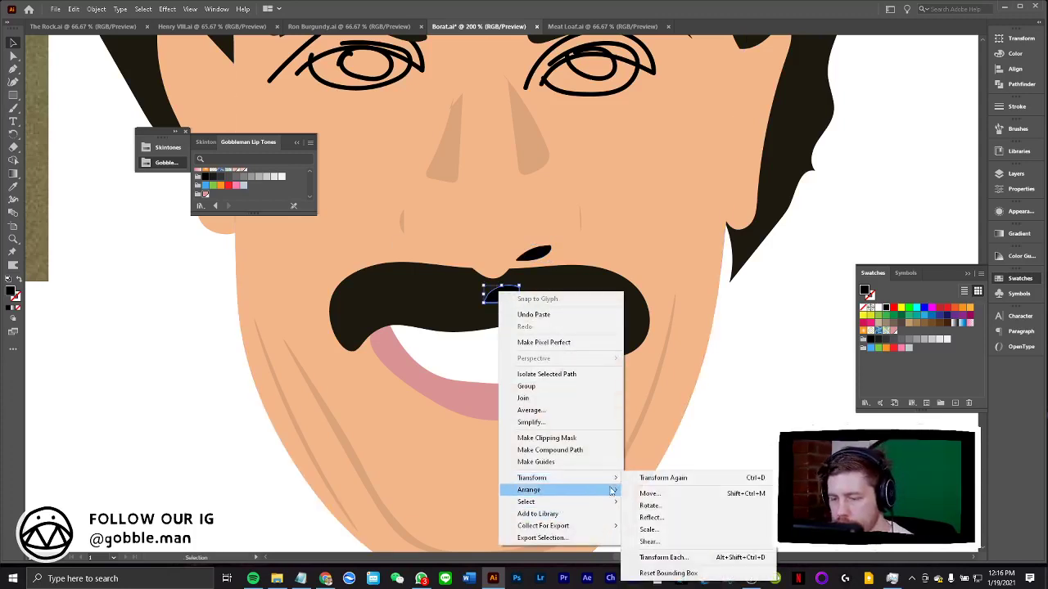
{"action": "left_click", "coordinate": [664, 521]}
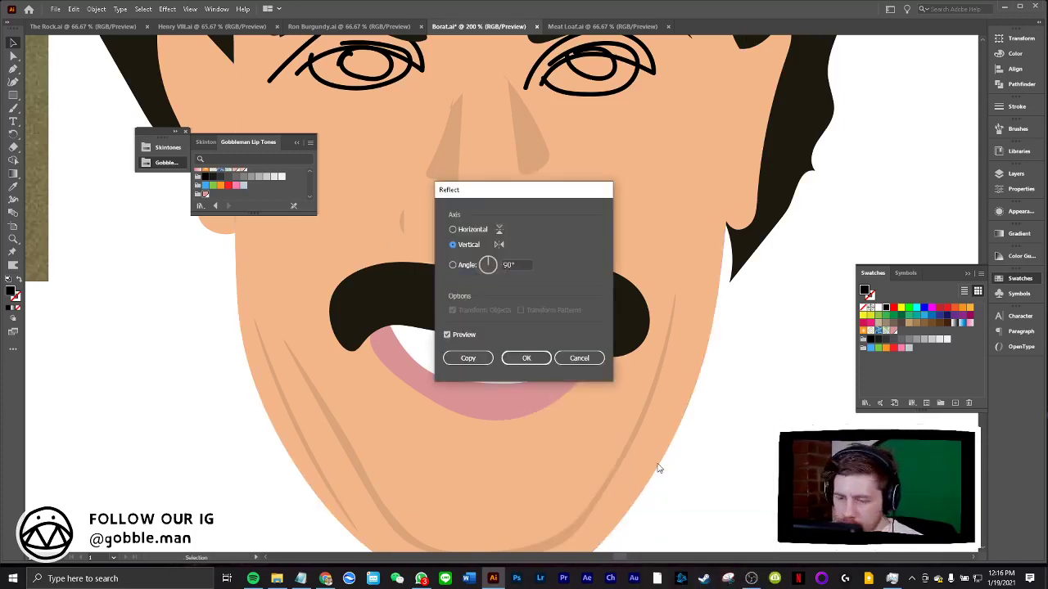
{"action": "key", "text": "Return"}
{"action": "key", "text": "Up"}
{"action": "key", "text": "Up"}
{"action": "key", "text": "Up"}
{"action": "key", "text": "Up"}
{"action": "key", "text": "Up"}
{"action": "key", "text": "Up"}
{"action": "key", "text": "Left"}
{"action": "key", "text": "Left"}
{"action": "key", "text": "Left"}
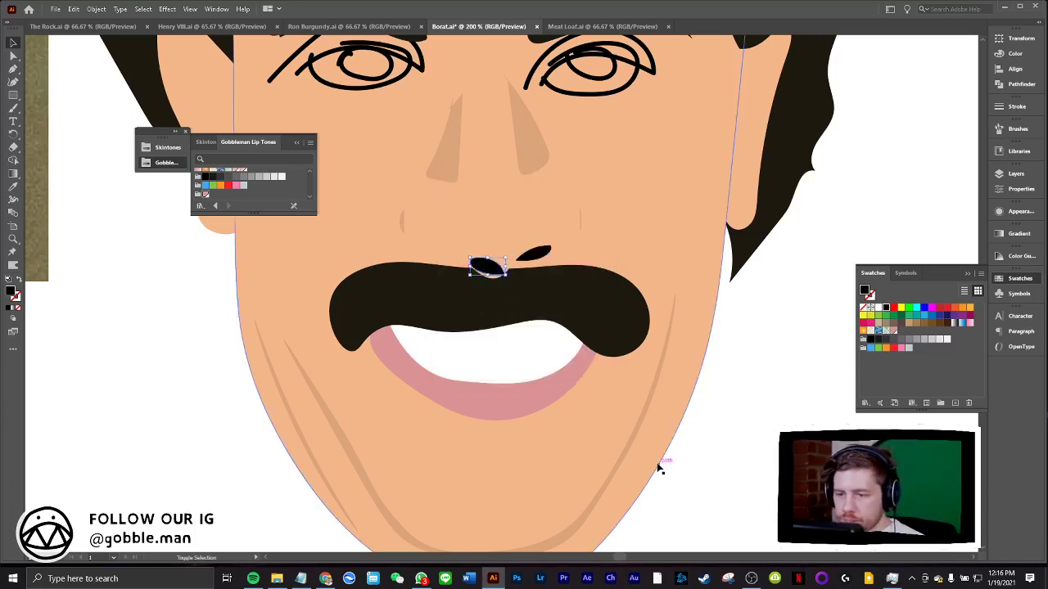
{"action": "key", "text": "Left"}
{"action": "key", "text": "Left"}
{"action": "key", "text": "Left"}
{"action": "key", "text": "Up"}
{"action": "key", "text": "Up"}
{"action": "key", "text": "Up"}
{"action": "key", "text": "Left"}
{"action": "key", "text": "Left"}
{"action": "key", "text": "Left"}
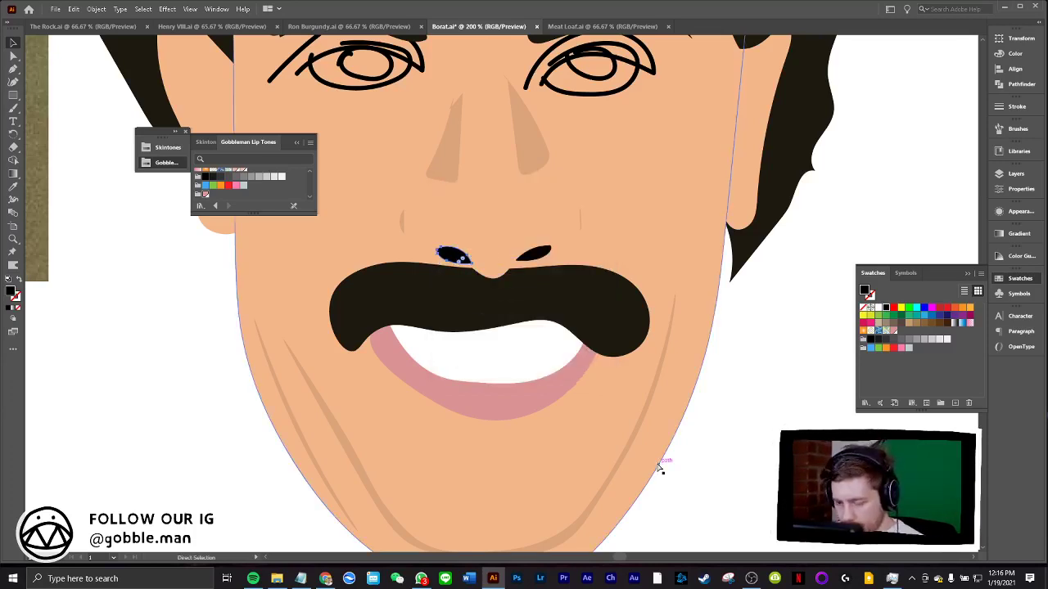
Fine-tune both nostril positions and Eyedropper the nose's tan colour onto them
{"action": "key", "text": "slash"}
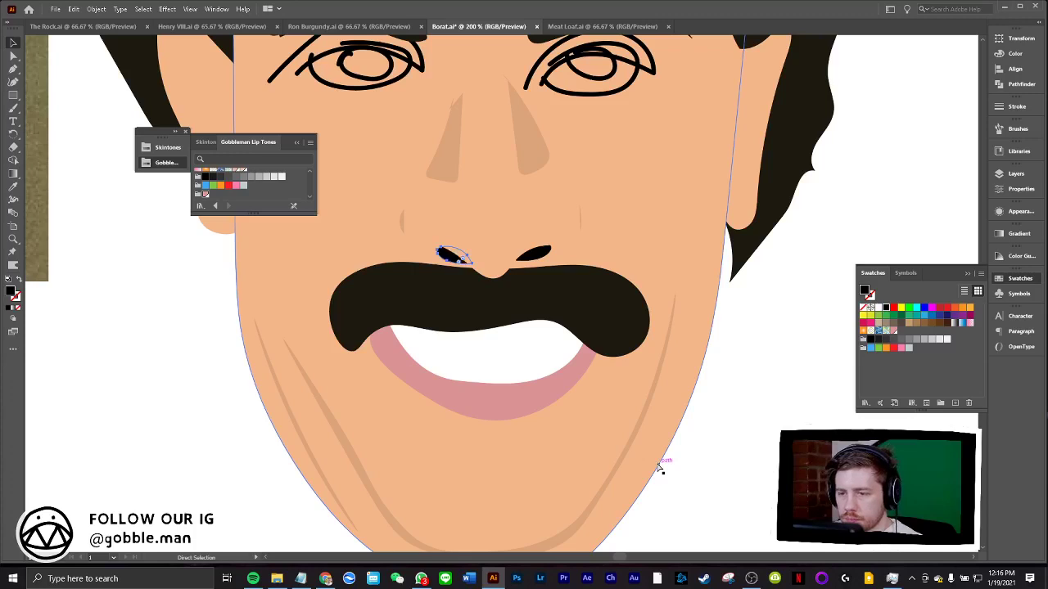
{"action": "key", "text": "v"}
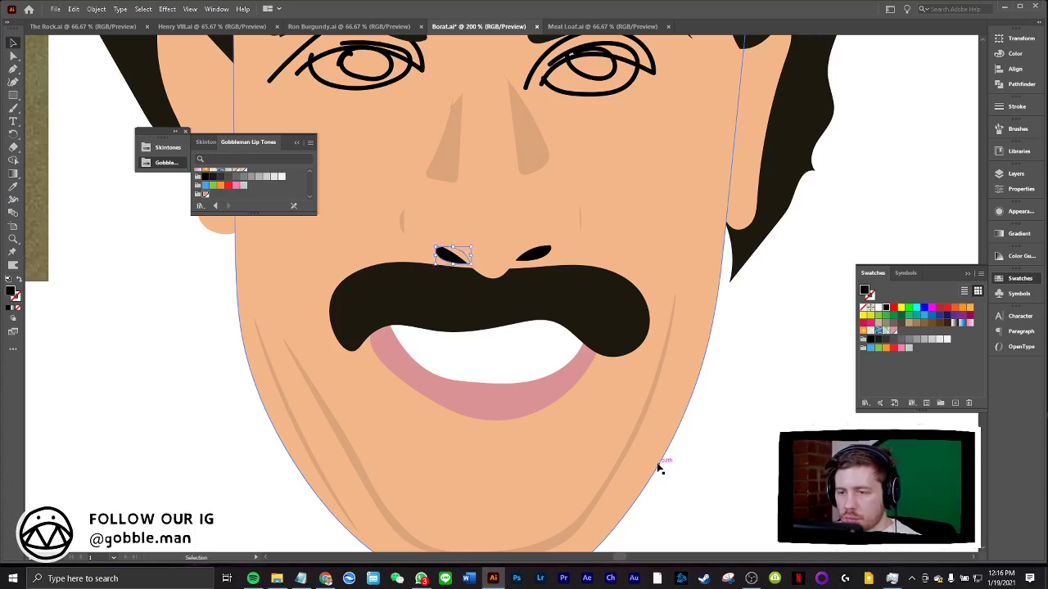
{"action": "key", "text": "Left"}
{"action": "key", "text": "Left"}
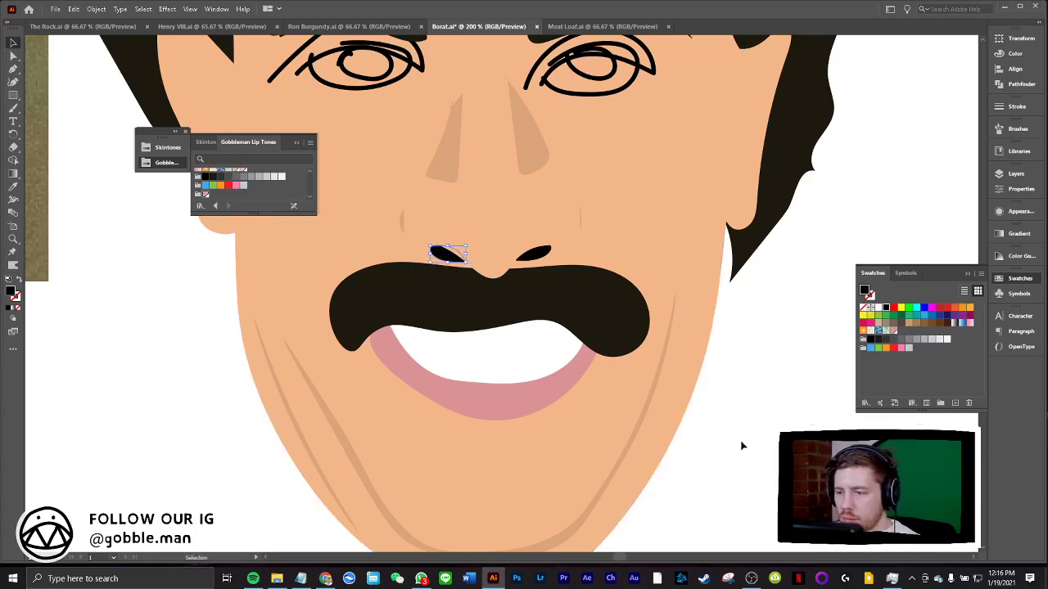
{"action": "left_click", "coordinate": [741, 442]}
{"action": "scroll", "coordinate": [753, 381], "scroll_direction": "up", "scroll_amount": 1}
{"action": "scroll", "coordinate": [754, 396], "scroll_direction": "up", "scroll_amount": 1}
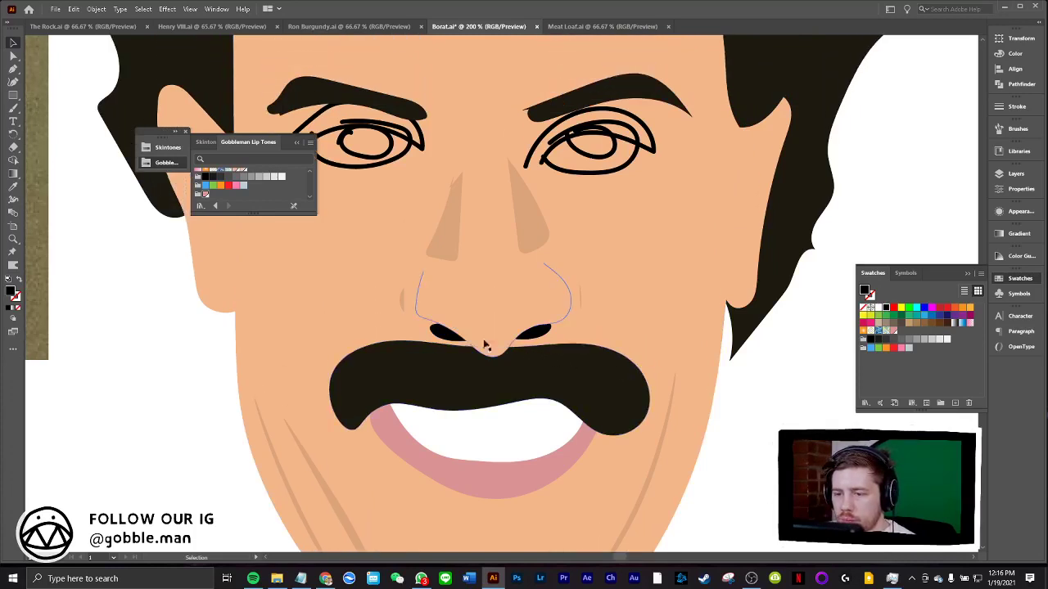
{"action": "left_click", "coordinate": [440, 336]}
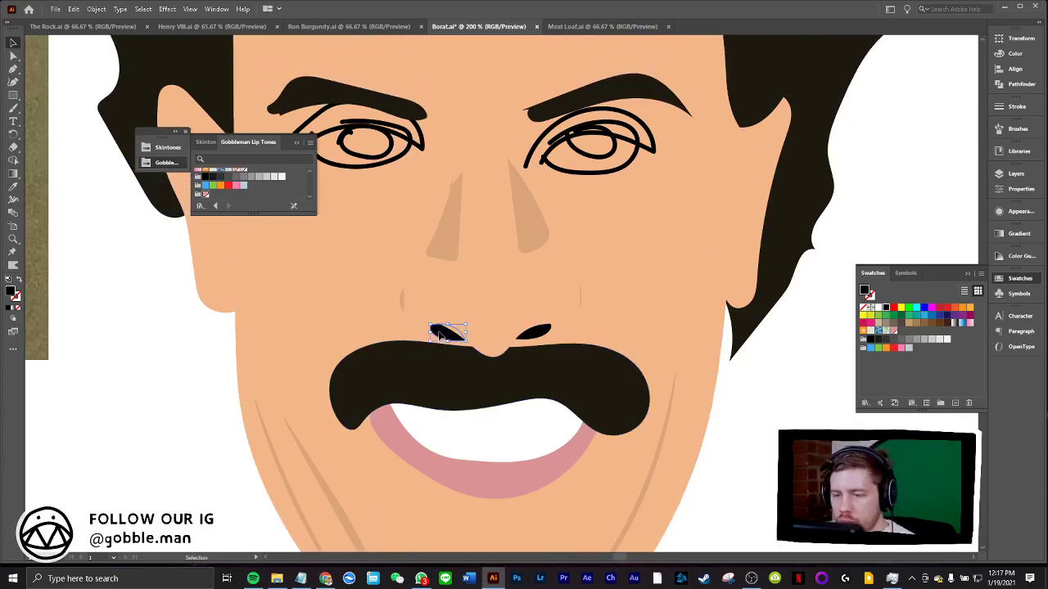
{"action": "left_click_drag", "start_coordinate": [530, 338], "coordinate": [530, 336]}
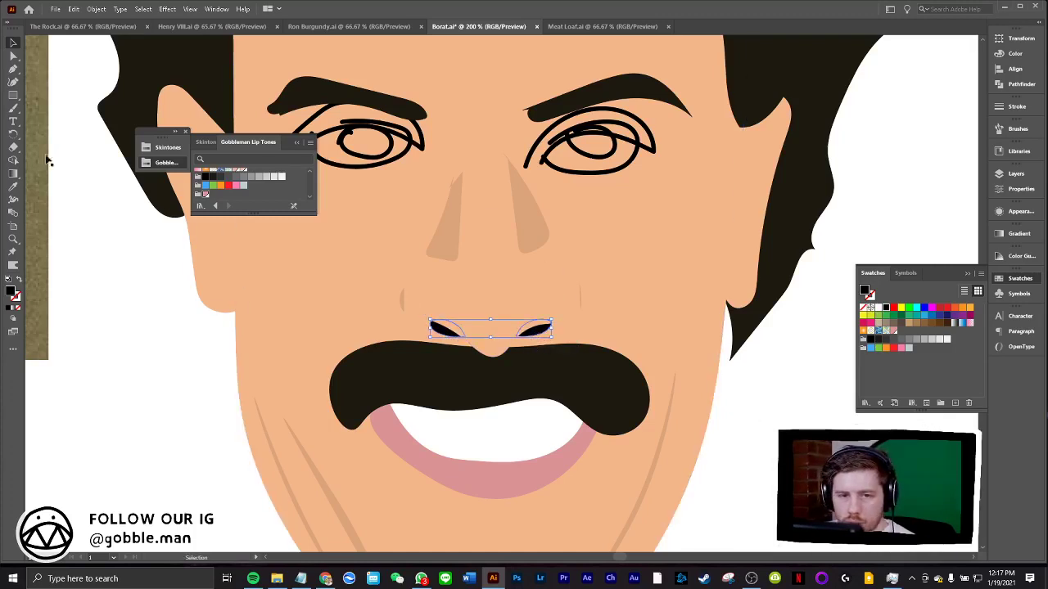
{"action": "left_click", "coordinate": [13, 186]}
{"action": "left_click", "coordinate": [452, 227]}
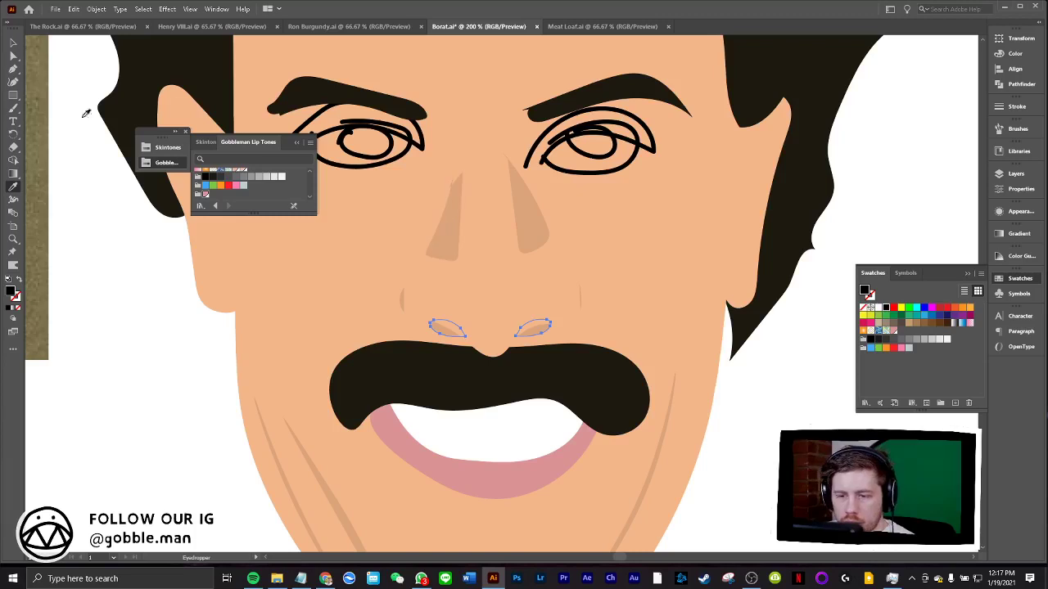
Drag the left and right nostrils slightly higher and scale each one up
{"action": "key", "text": "v"}
{"action": "left_click", "coordinate": [126, 368]}
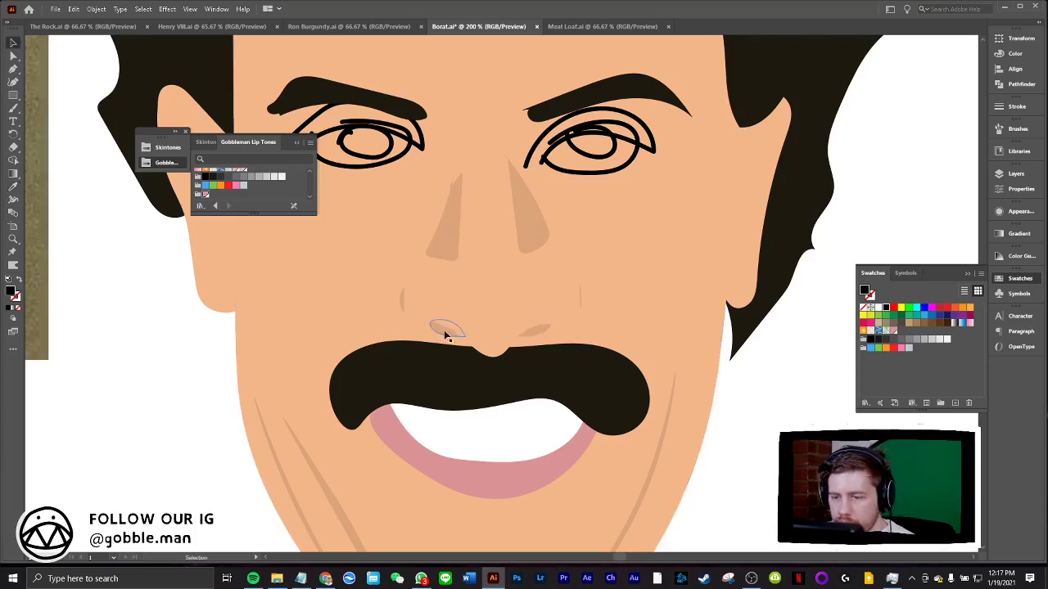
{"action": "mouse_move", "coordinate": [429, 321]}
{"action": "left_mouse_down"}
{"action": "mouse_move", "coordinate": [416, 316]}
{"action": "mouse_move", "coordinate": [499, 344]}
{"action": "left_mouse_up"}
{"action": "left_click", "coordinate": [532, 334]}
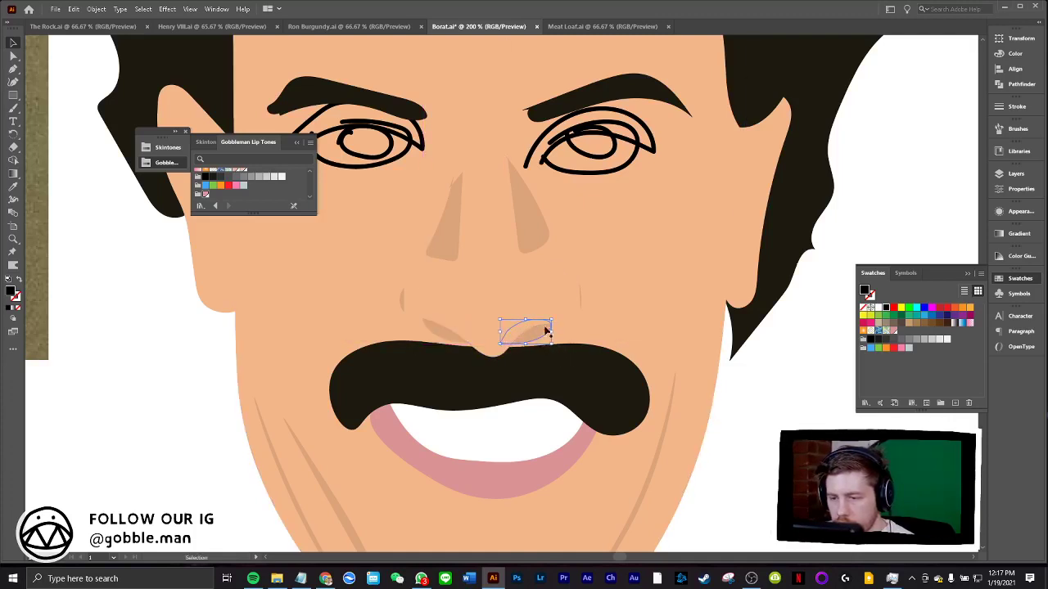
{"action": "mouse_move", "coordinate": [551, 319]}
{"action": "left_mouse_down"}
{"action": "mouse_move", "coordinate": [555, 312]}
{"action": "mouse_move", "coordinate": [540, 330]}
{"action": "left_mouse_up"}
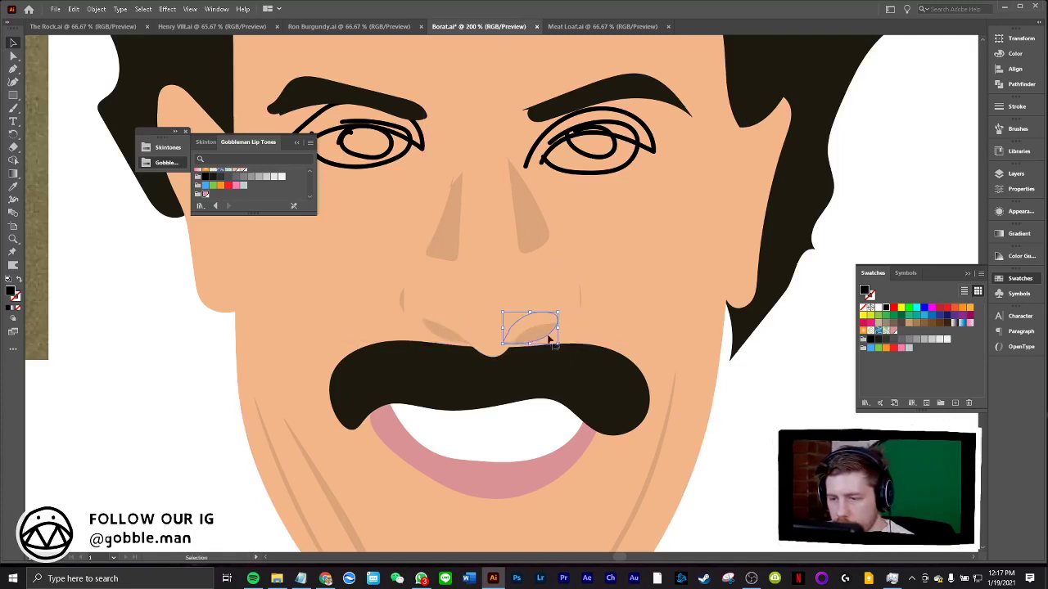
{"action": "left_click", "coordinate": [775, 407]}
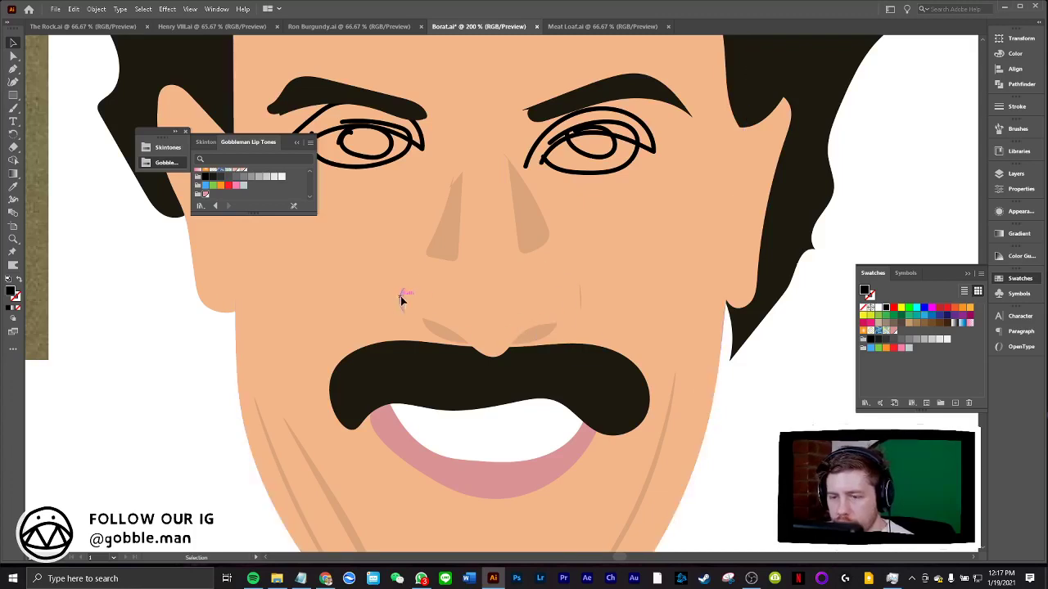
{"action": "key", "text": "ctrl+plus"}
{"action": "key", "text": "ctrl+plus"}
{"action": "key", "text": "ctrl+plus"}
{"action": "key", "text": "ctrl+plus"}
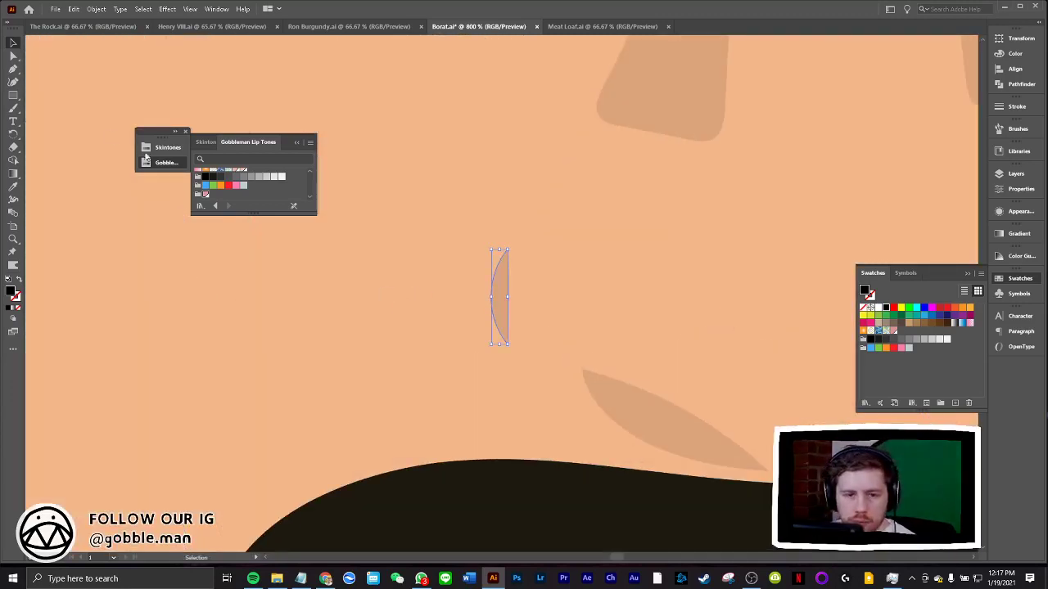
Join the first small crease path beside the nose into a closed shape
{"action": "left_click", "coordinate": [14, 82]}
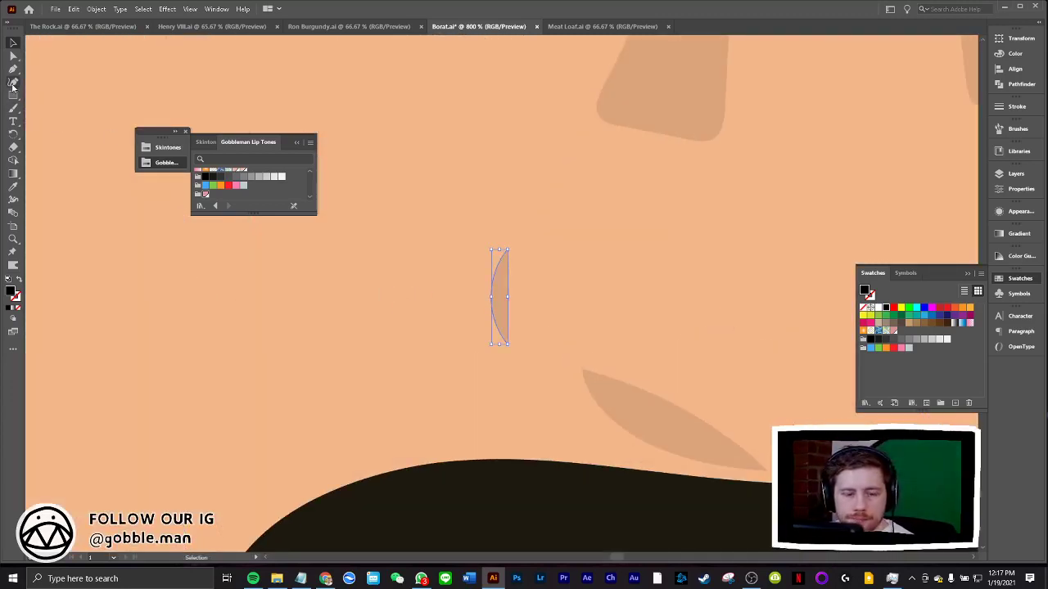
{"action": "right_click", "coordinate": [495, 268]}
{"action": "left_click", "coordinate": [531, 374]}
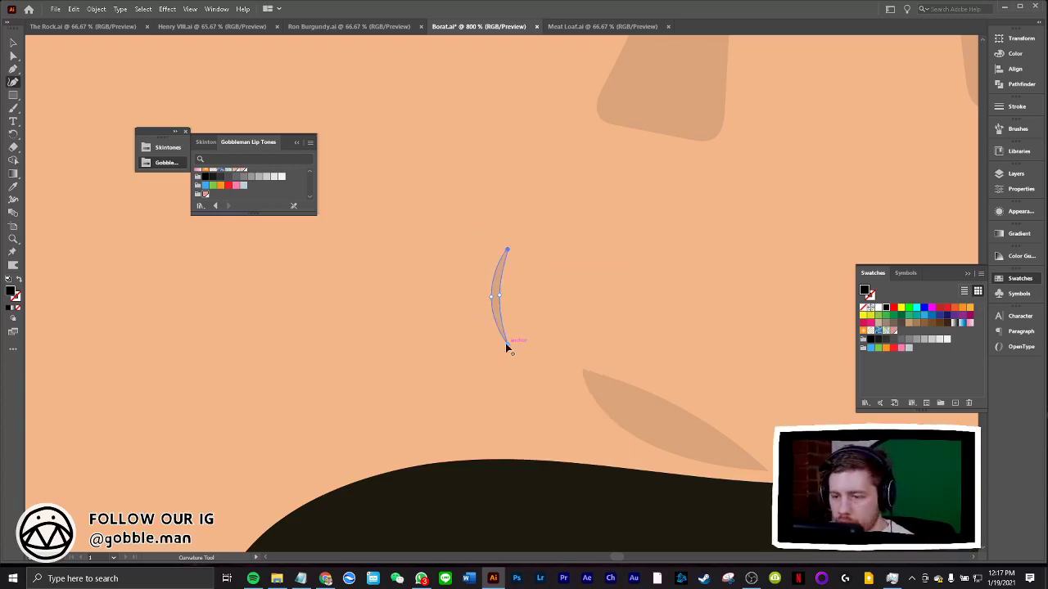
{"action": "left_click_drag", "start_coordinate": [615, 561], "coordinate": [627, 561]}
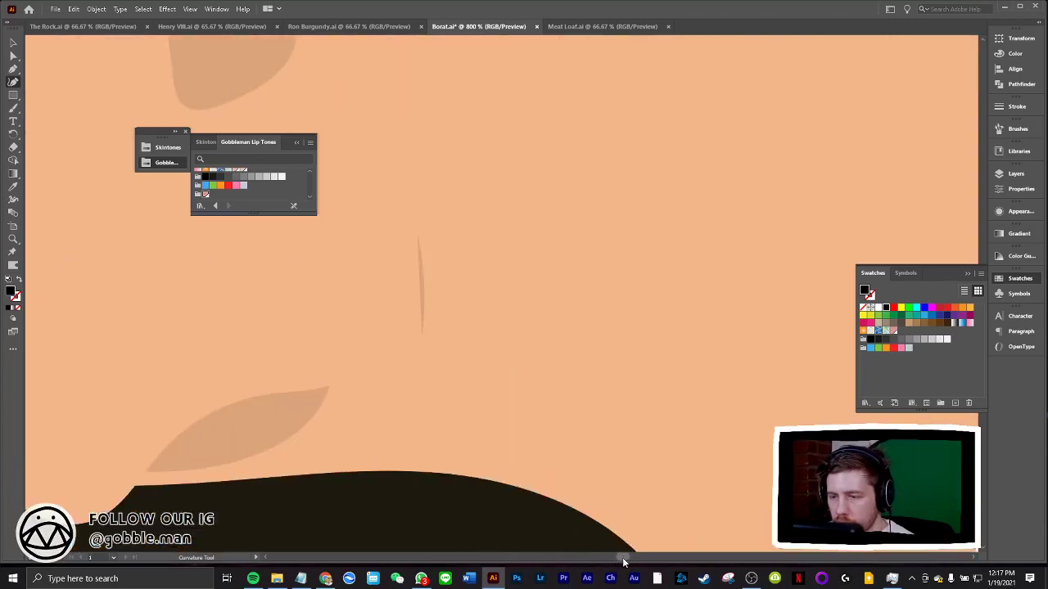
Bend the second small vertical path into a curve and join it into a thin crescent
{"action": "left_click", "coordinate": [422, 334]}
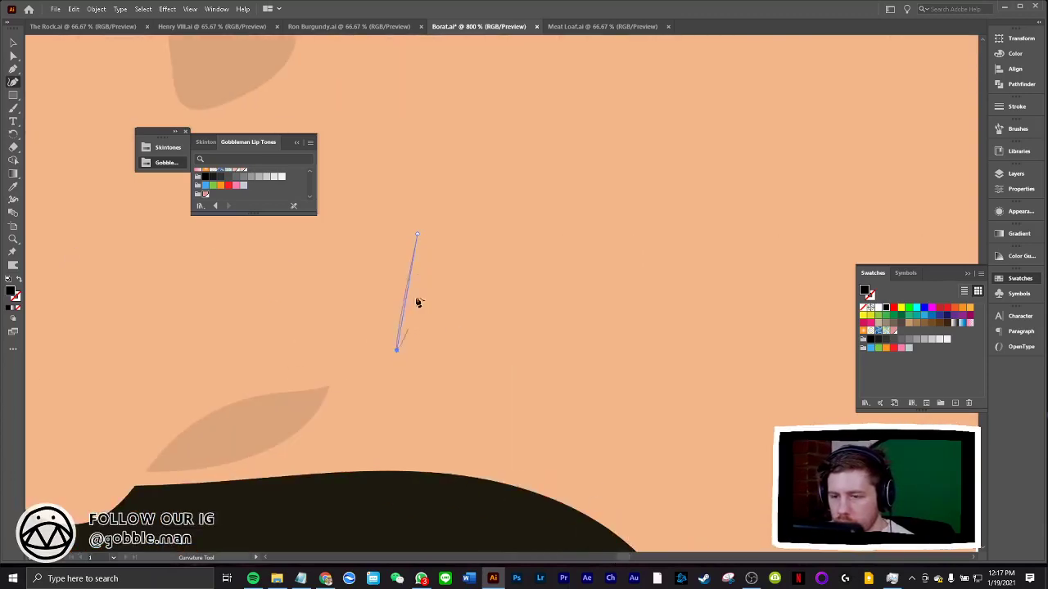
{"action": "left_click_drag", "start_coordinate": [409, 285], "coordinate": [424, 302]}
{"action": "right_click", "coordinate": [428, 296]}
{"action": "left_click", "coordinate": [471, 404]}
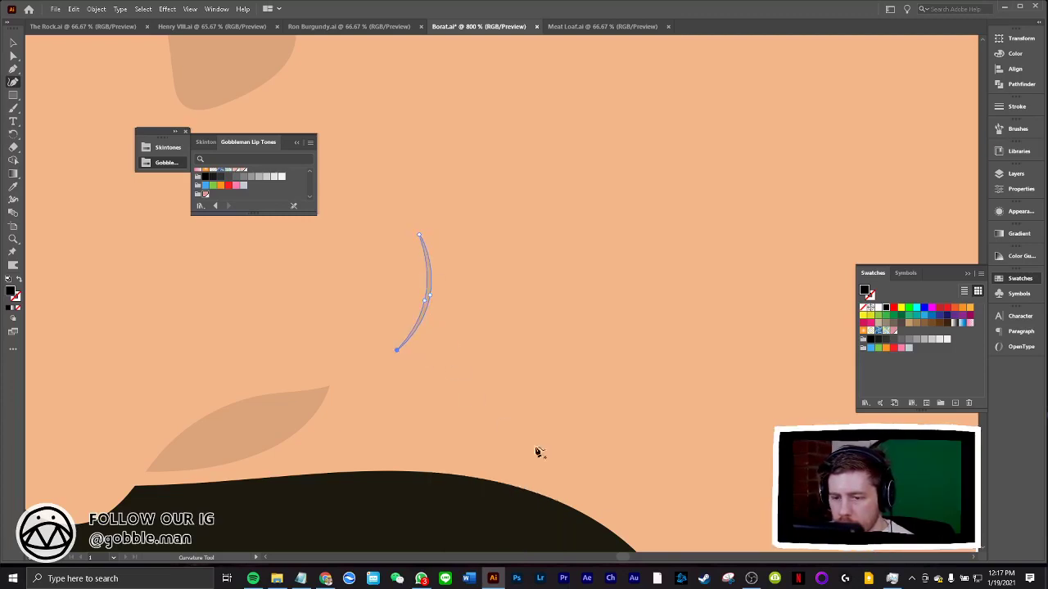
{"action": "scroll", "coordinate": [622, 491], "scroll_direction": "left", "scroll_amount": 5}
{"action": "scroll", "coordinate": [618, 413], "scroll_direction": "left", "scroll_amount": 4}
{"action": "scroll", "coordinate": [618, 414], "scroll_direction": "up", "scroll_amount": 2}
Close the right nose shading shape, round its top and straighten its left edge
{"action": "scroll", "coordinate": [618, 413], "scroll_direction": "up", "scroll_amount": 3}
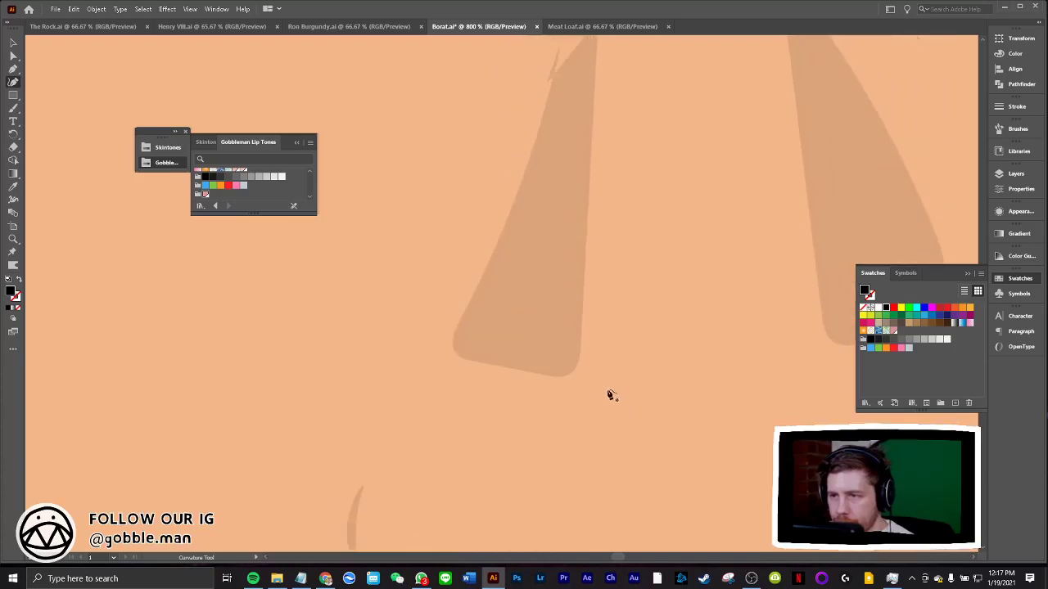
{"action": "scroll", "coordinate": [608, 393], "scroll_direction": "up", "scroll_amount": 2}
{"action": "left_click", "coordinate": [549, 205]}
{"action": "right_click", "coordinate": [549, 208]}
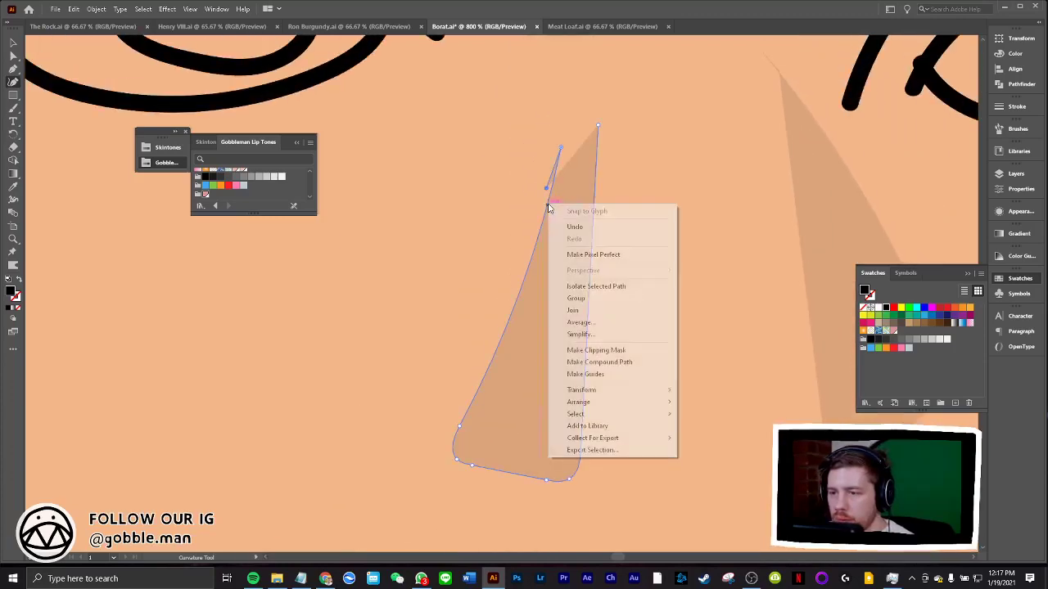
{"action": "left_click", "coordinate": [573, 311]}
{"action": "left_click_drag", "start_coordinate": [562, 150], "coordinate": [548, 187]}
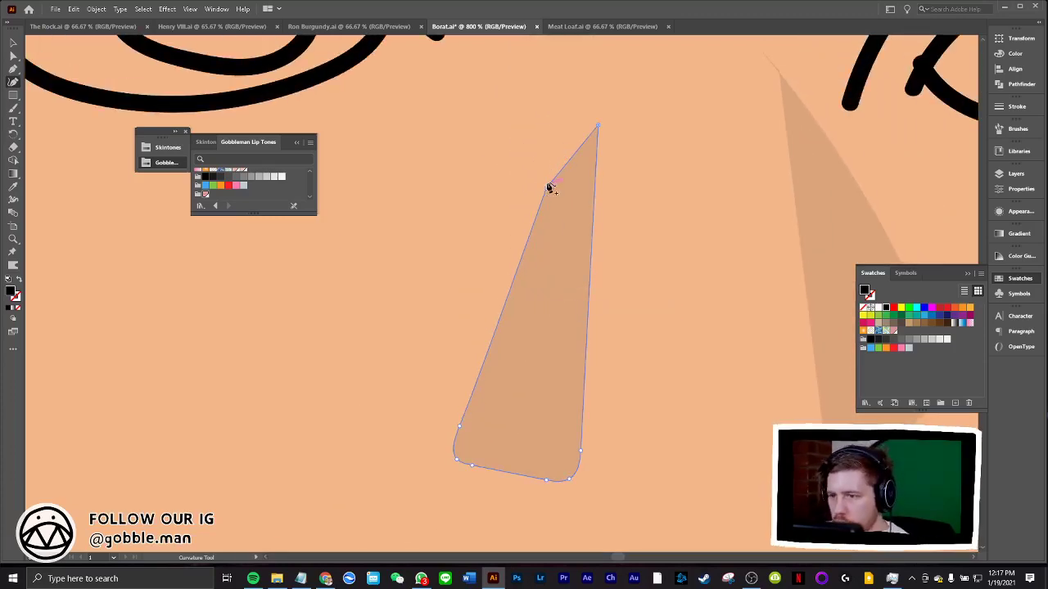
{"action": "double_click", "coordinate": [597, 126]}
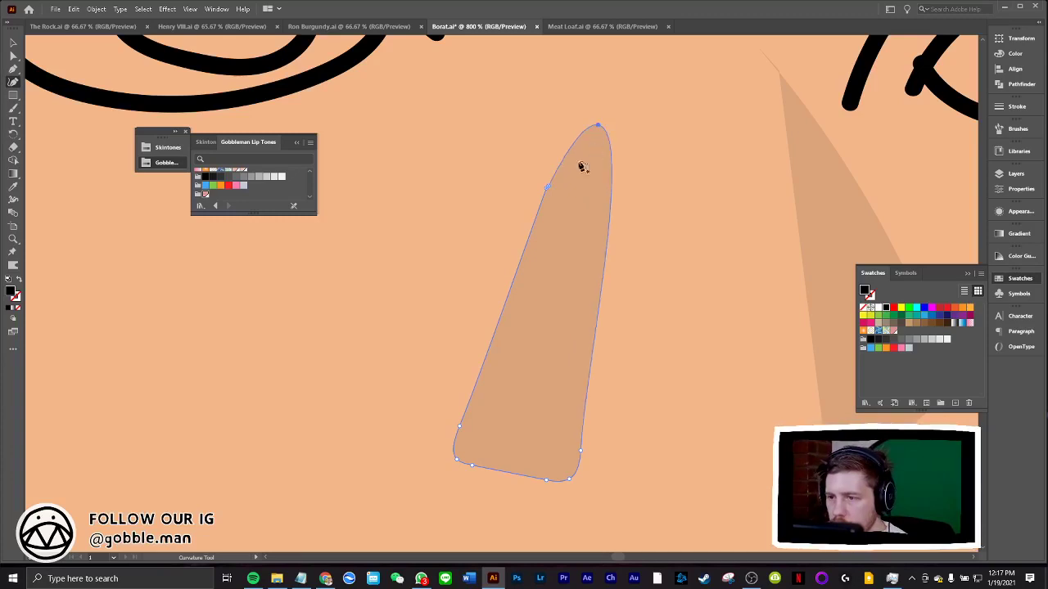
{"action": "left_click_drag", "start_coordinate": [603, 180], "coordinate": [592, 179]}
{"action": "left_click", "coordinate": [547, 190]}
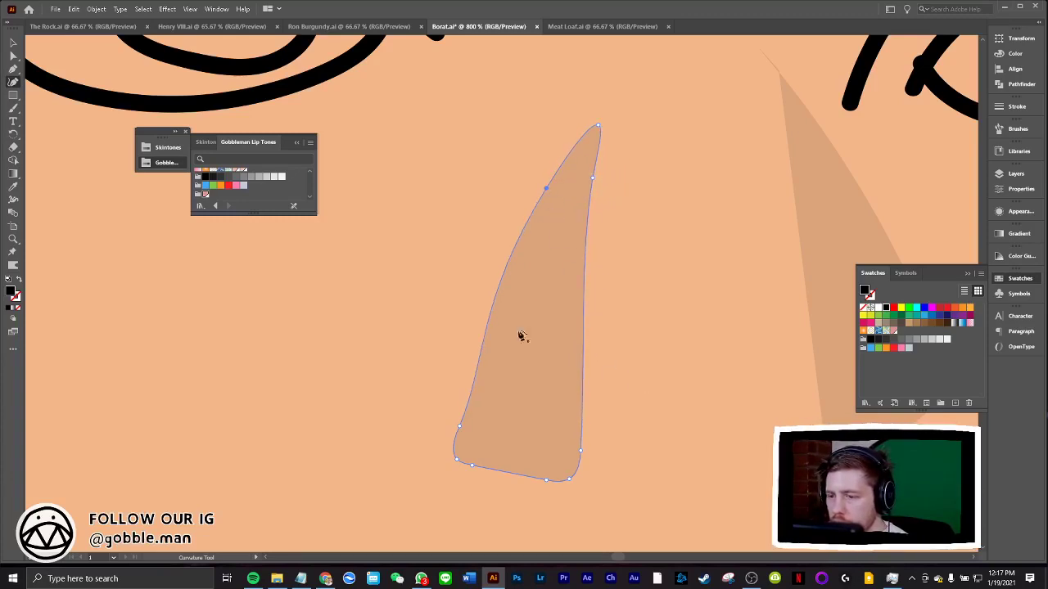
{"action": "left_click_drag", "start_coordinate": [547, 191], "coordinate": [537, 243]}
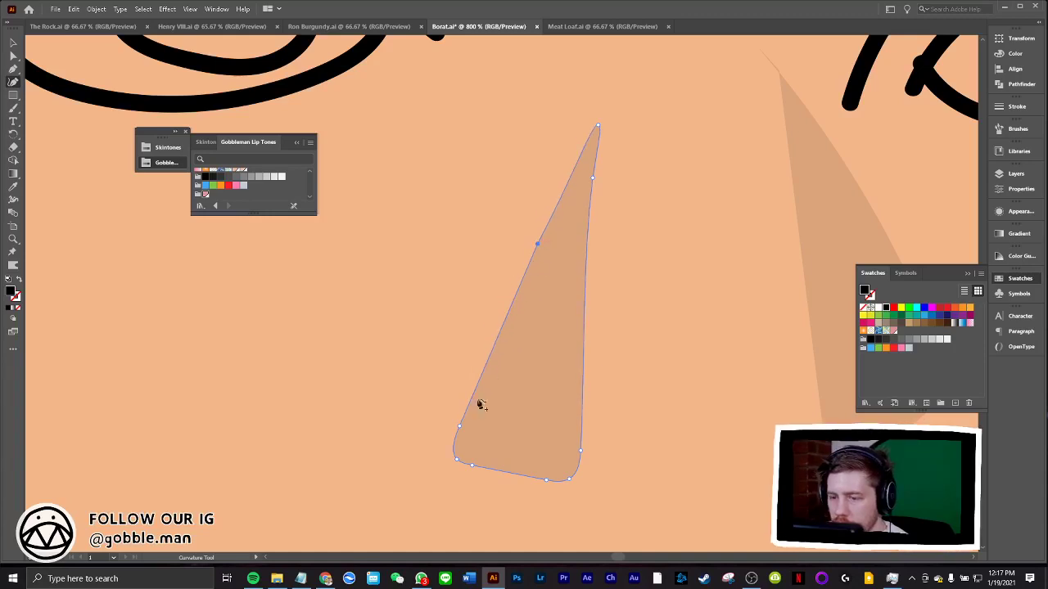
{"action": "scroll", "coordinate": [613, 468], "scroll_direction": "right", "scroll_amount": 5}
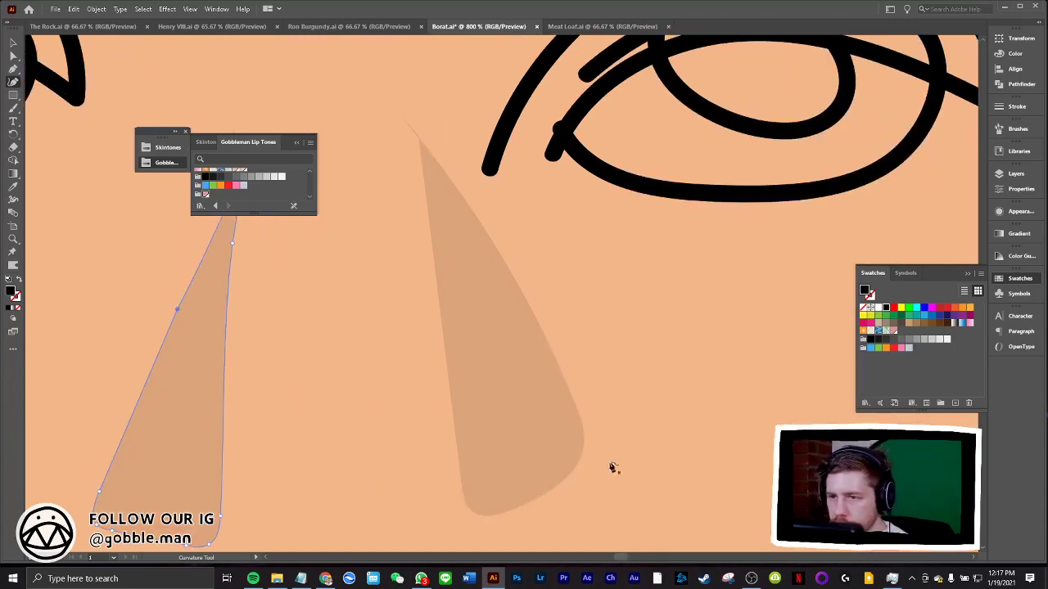
{"action": "scroll", "coordinate": [612, 468], "scroll_direction": "up", "scroll_amount": 2}
Pull the other nose shading's top point up-left and narrow its upper part
{"action": "left_click", "coordinate": [534, 330]}
{"action": "right_click", "coordinate": [536, 328]}
{"action": "left_click", "coordinate": [557, 175]}
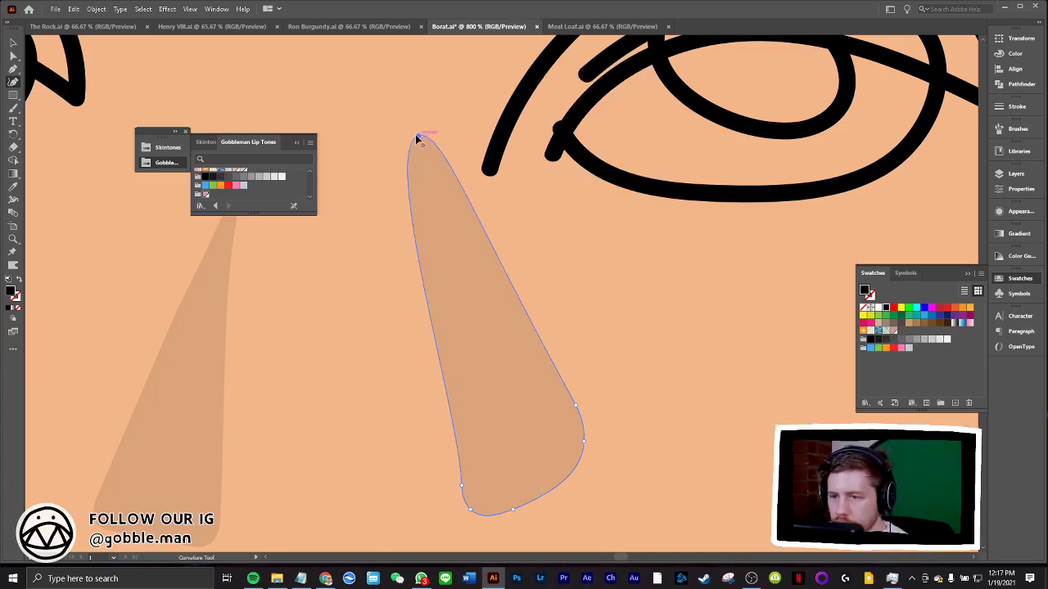
{"action": "left_click_drag", "start_coordinate": [420, 136], "coordinate": [403, 106]}
{"action": "left_click_drag", "start_coordinate": [400, 167], "coordinate": [412, 169]}
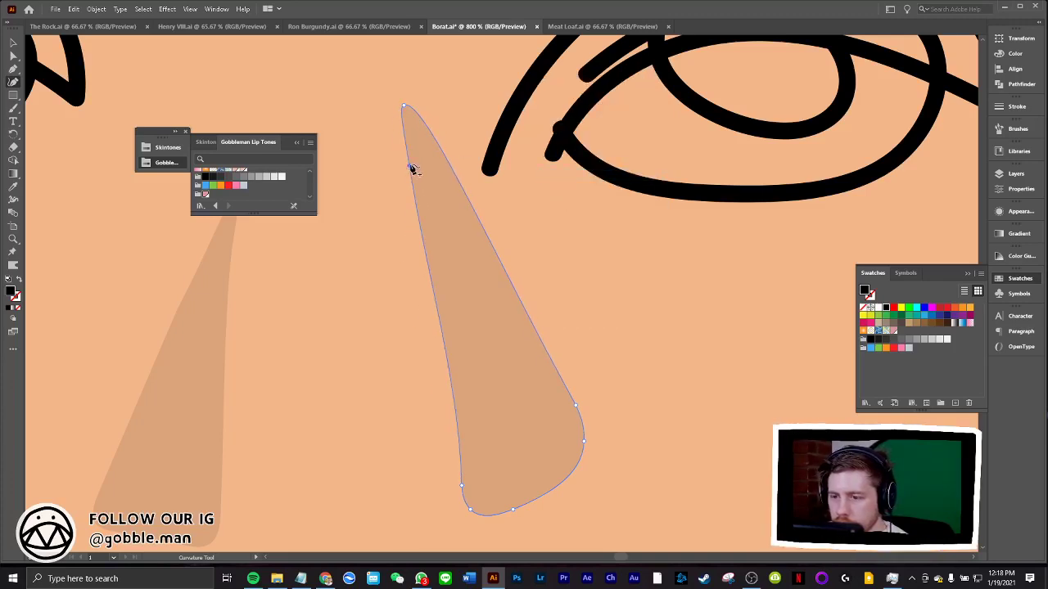
{"action": "scroll", "coordinate": [524, 210], "scroll_direction": "up", "scroll_amount": 2}
{"action": "scroll", "coordinate": [540, 227], "scroll_direction": "up", "scroll_amount": 2}
Round off the right eyebrow's pointed inner end with the Curvature tool
{"action": "scroll", "coordinate": [526, 154], "scroll_direction": "up", "scroll_amount": 1}
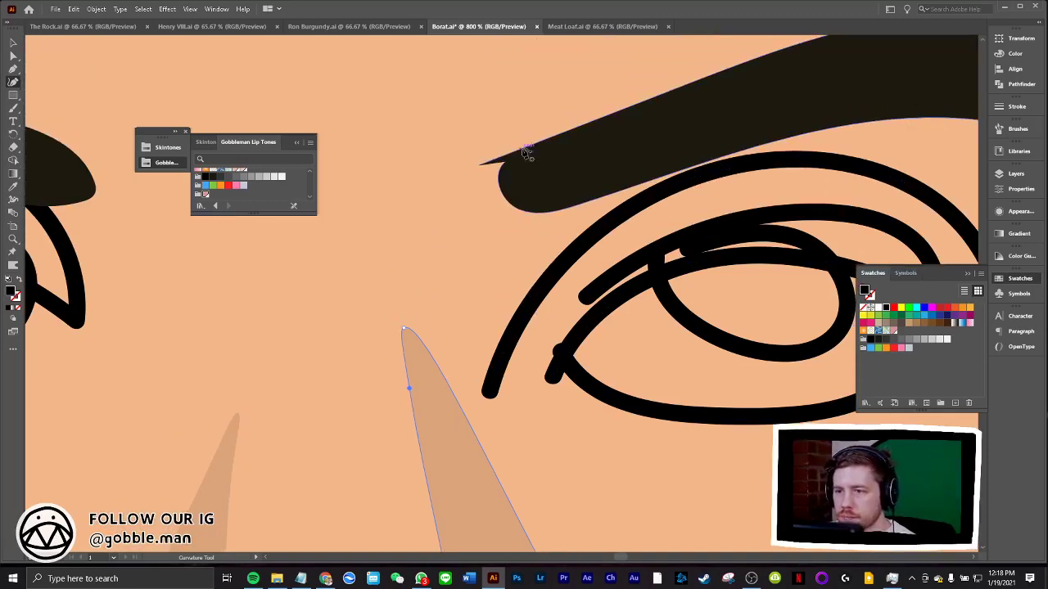
{"action": "right_click", "coordinate": [526, 154]}
{"action": "key", "text": "Escape"}
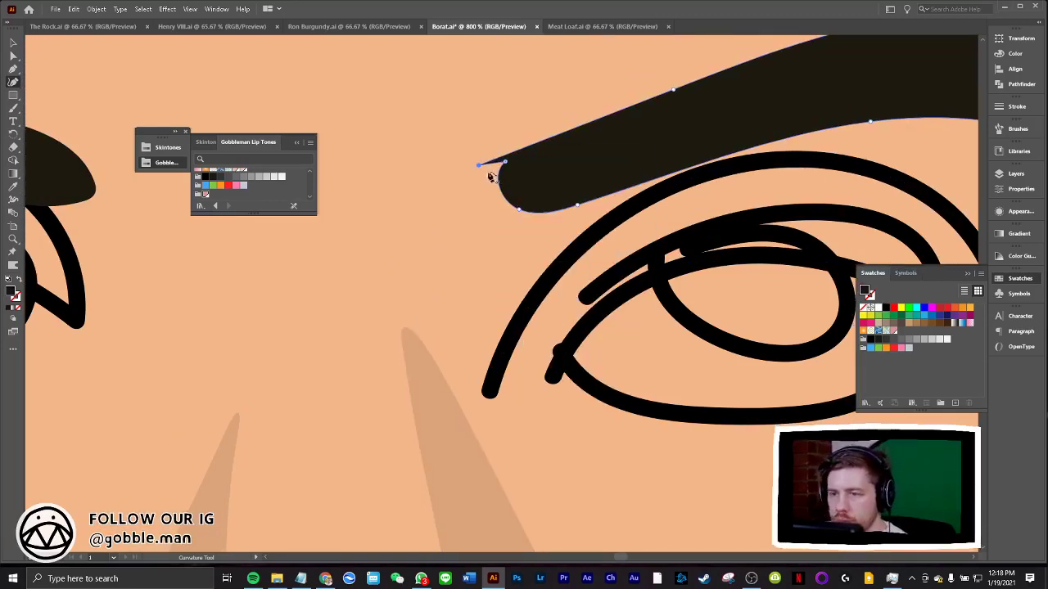
{"action": "left_click_drag", "start_coordinate": [479, 164], "coordinate": [506, 162]}
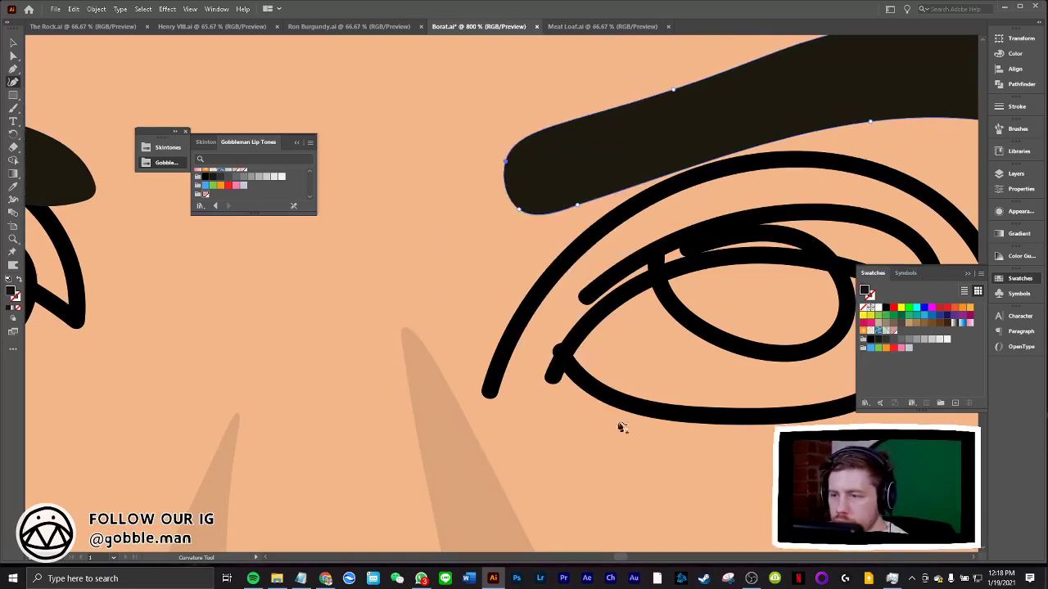
{"action": "left_click_drag", "start_coordinate": [618, 561], "coordinate": [621, 562]}
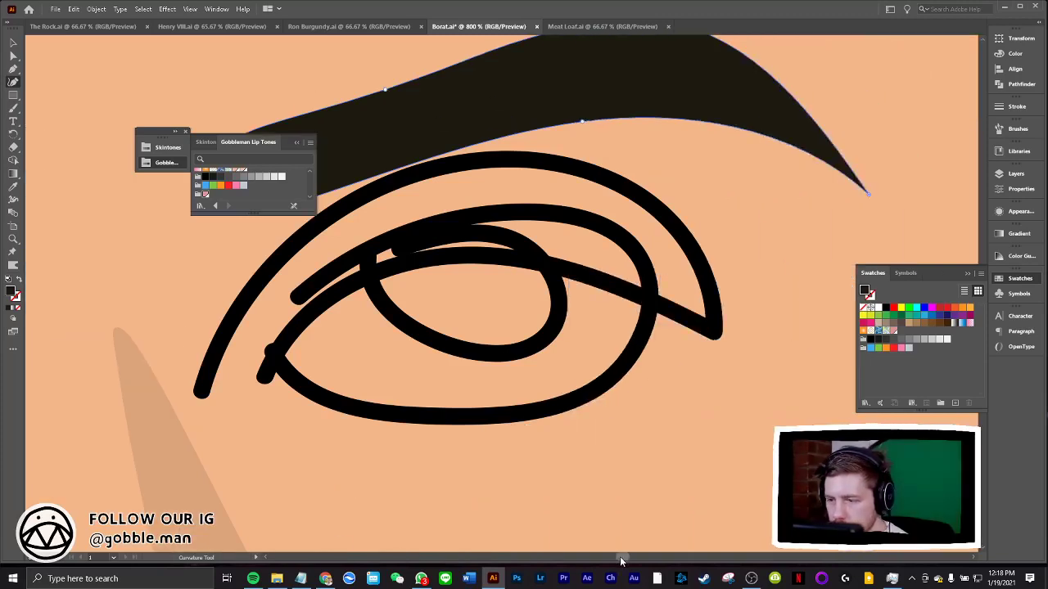
Select the inner eyelid curve and zoom out to show the whole face
{"action": "right_click", "coordinate": [578, 273]}
{"action": "left_click", "coordinate": [626, 374]}
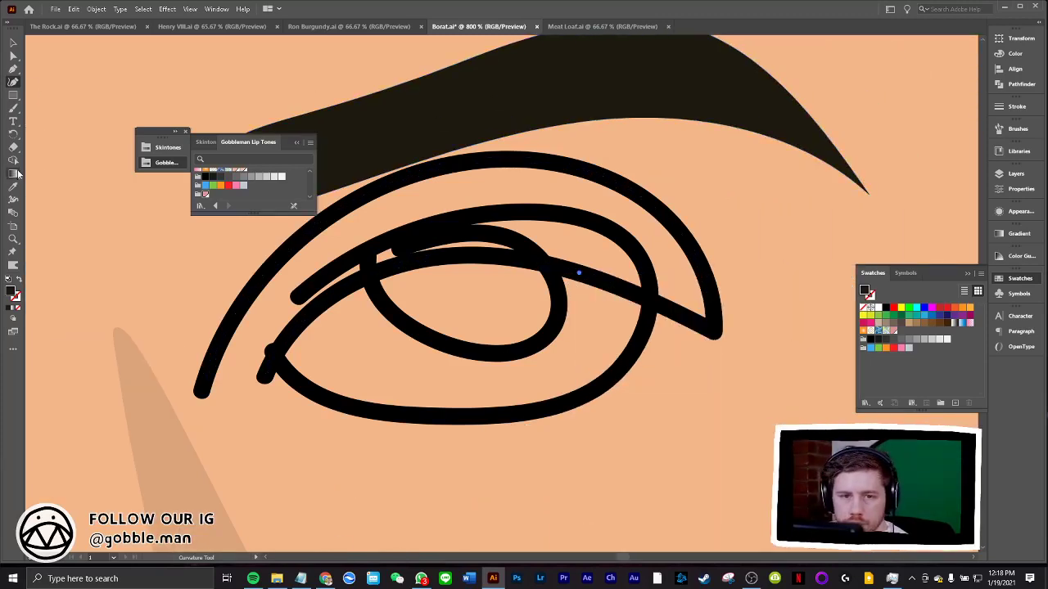
{"action": "left_click", "coordinate": [14, 187]}
{"action": "key", "text": "v"}
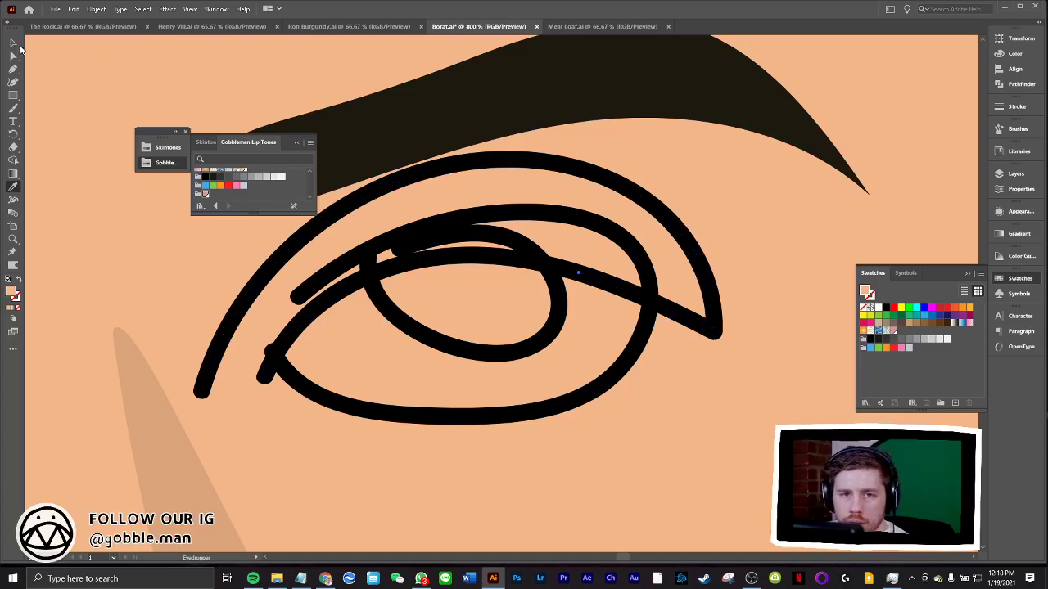
{"action": "left_click", "coordinate": [631, 255]}
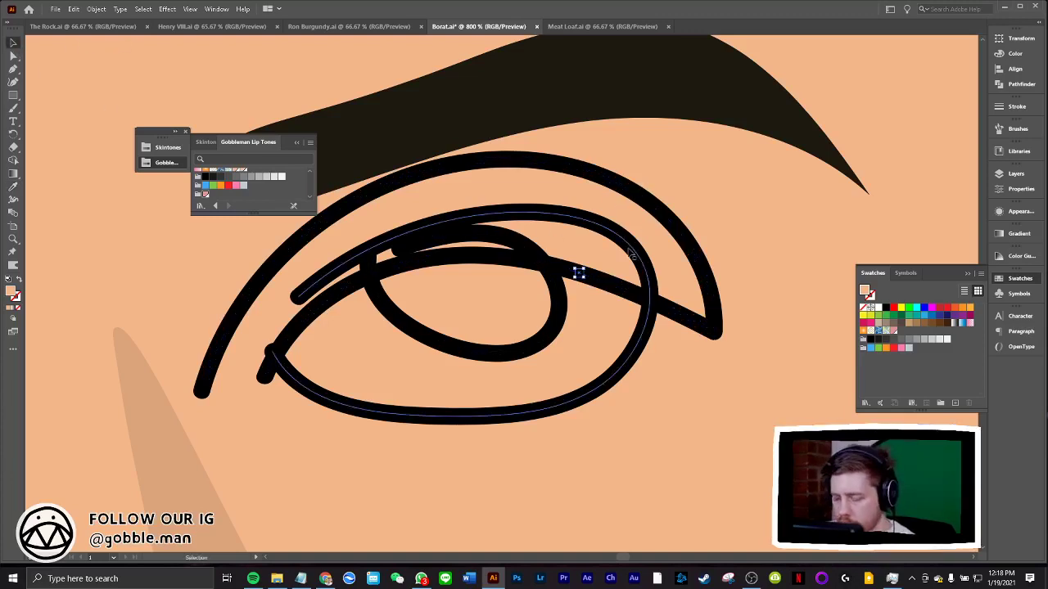
{"action": "key", "text": "ctrl+minus"}
{"action": "key", "text": "ctrl+minus"}
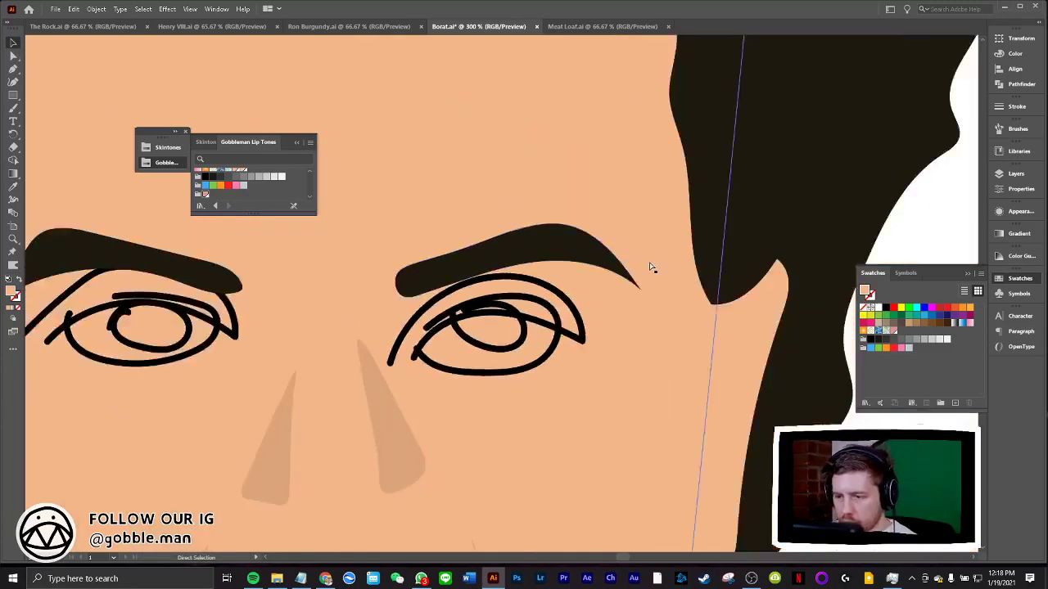
{"action": "key", "text": "ctrl+minus"}
{"action": "key", "text": "ctrl+minus"}
{"action": "key", "text": "ctrl+minus"}
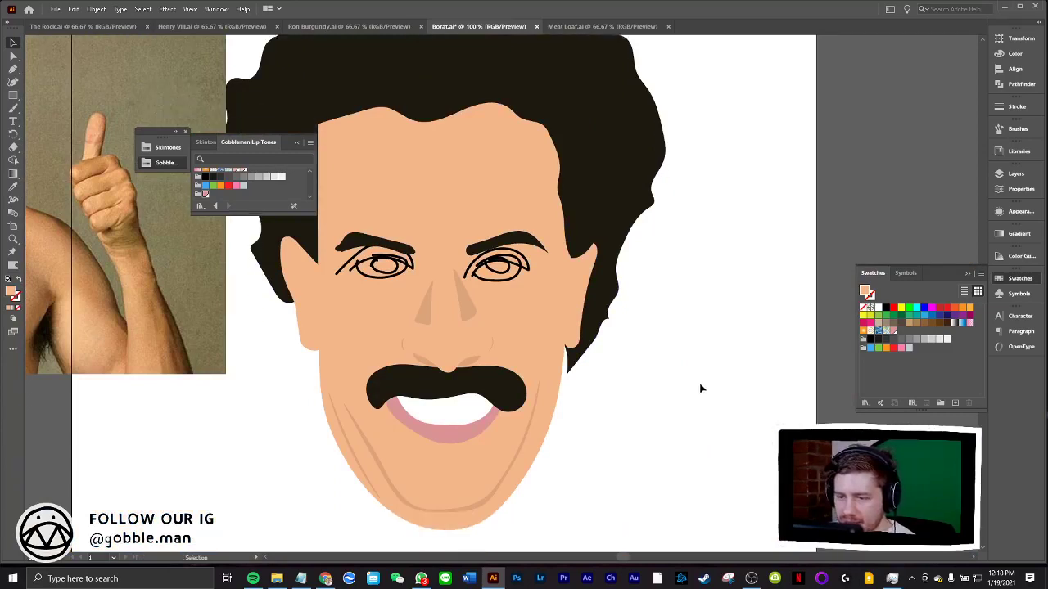
Save the caricature to Borat.ai with Ctrl+S
{"action": "scroll", "coordinate": [687, 368], "scroll_direction": "up", "scroll_amount": 1}
{"action": "scroll", "coordinate": [680, 365], "scroll_direction": "down", "scroll_amount": 3}
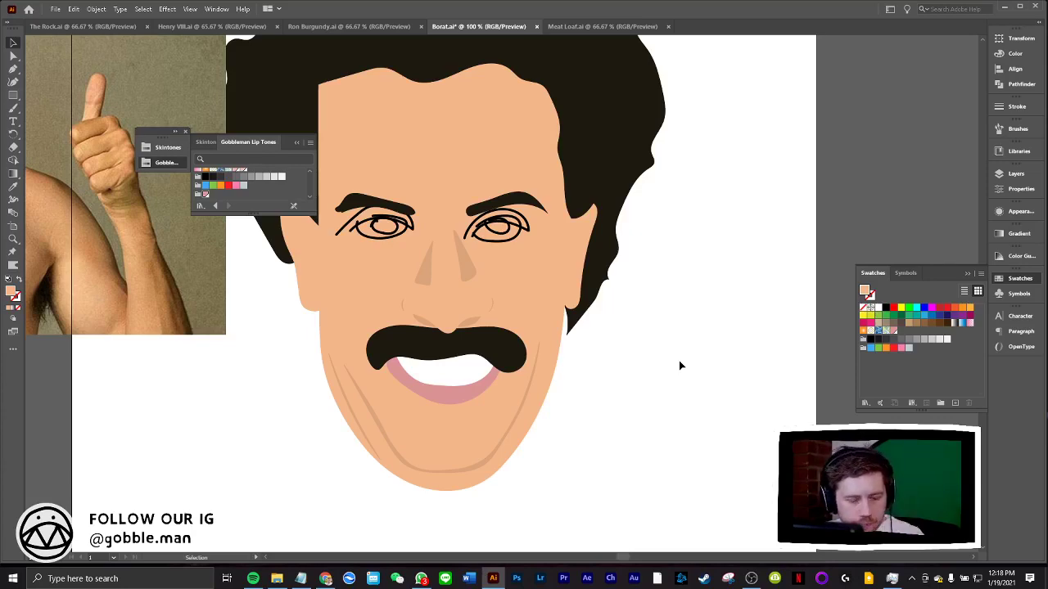
{"action": "key", "text": "ctrl+s"}
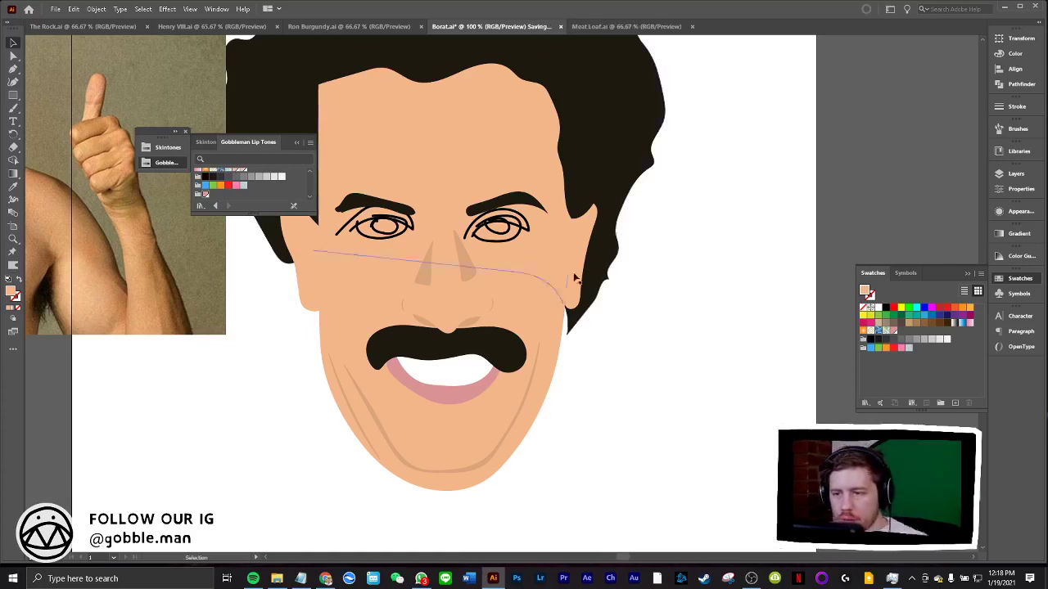
{"action": "scroll", "coordinate": [538, 248], "scroll_direction": "up", "scroll_amount": 2}
{"action": "scroll", "coordinate": [537, 246], "scroll_direction": "up", "scroll_amount": 2}
Group the right eye paths, fill the upper lid with sampled skin colour, and bring it to front
{"action": "scroll", "coordinate": [521, 231], "scroll_direction": "up", "scroll_amount": 1}
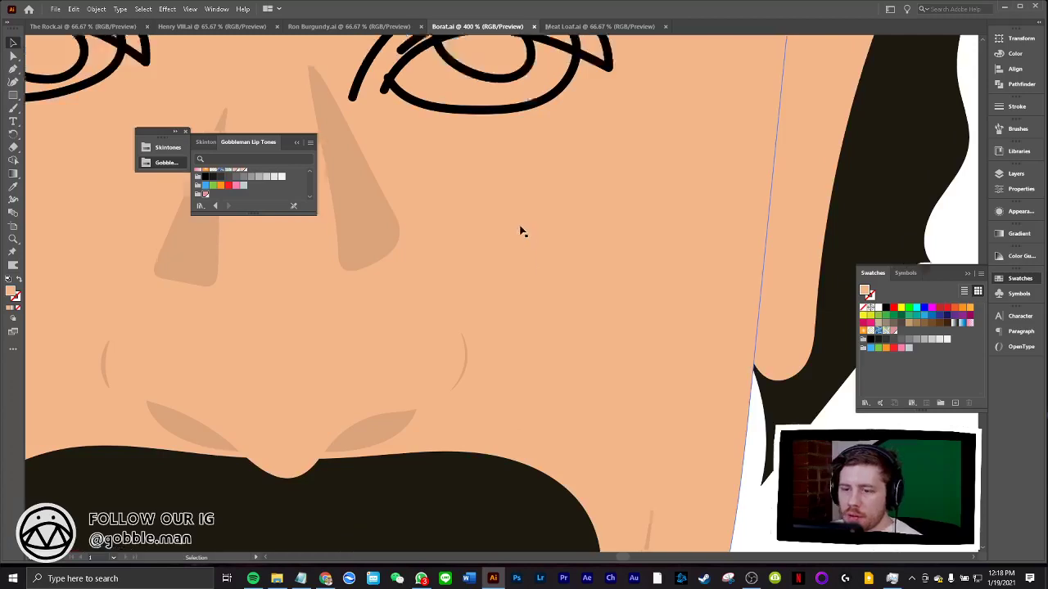
{"action": "scroll", "coordinate": [521, 231], "scroll_direction": "up", "scroll_amount": 1}
{"action": "scroll", "coordinate": [521, 231], "scroll_direction": "up", "scroll_amount": 2}
{"action": "left_click", "coordinate": [561, 207]}
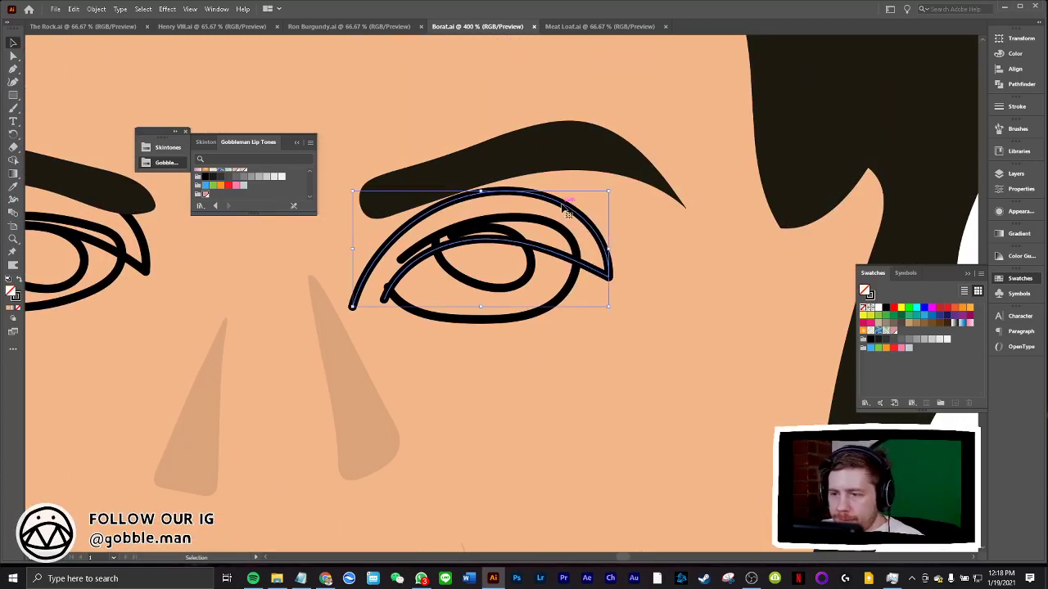
{"action": "right_click", "coordinate": [563, 206]}
{"action": "left_click", "coordinate": [589, 300]}
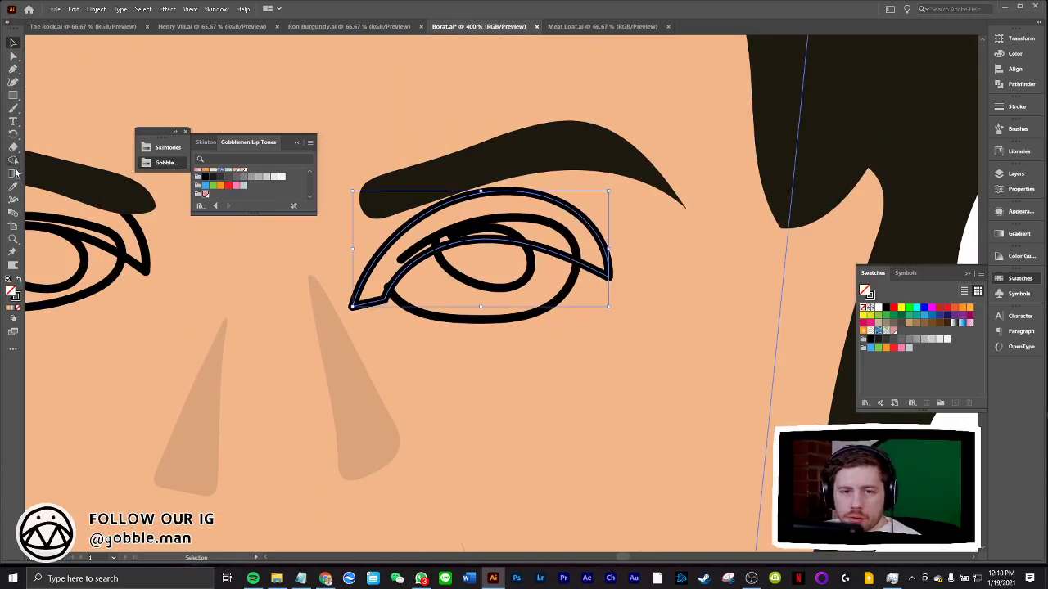
{"action": "left_click", "coordinate": [13, 186]}
{"action": "left_click", "coordinate": [357, 123]}
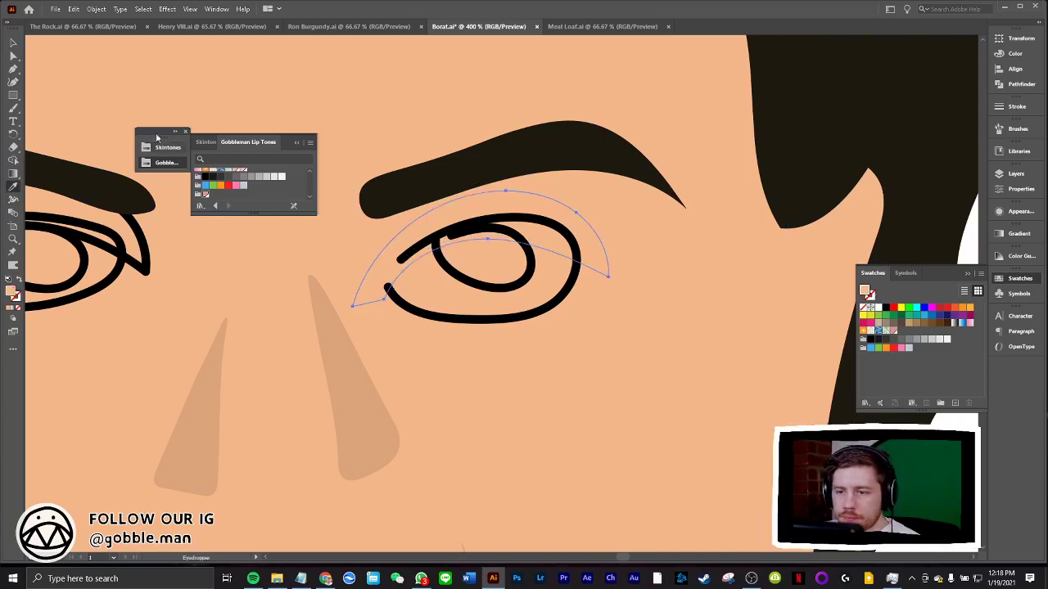
{"action": "key", "text": "v"}
{"action": "key", "text": "ctrl+shift+bracketright"}
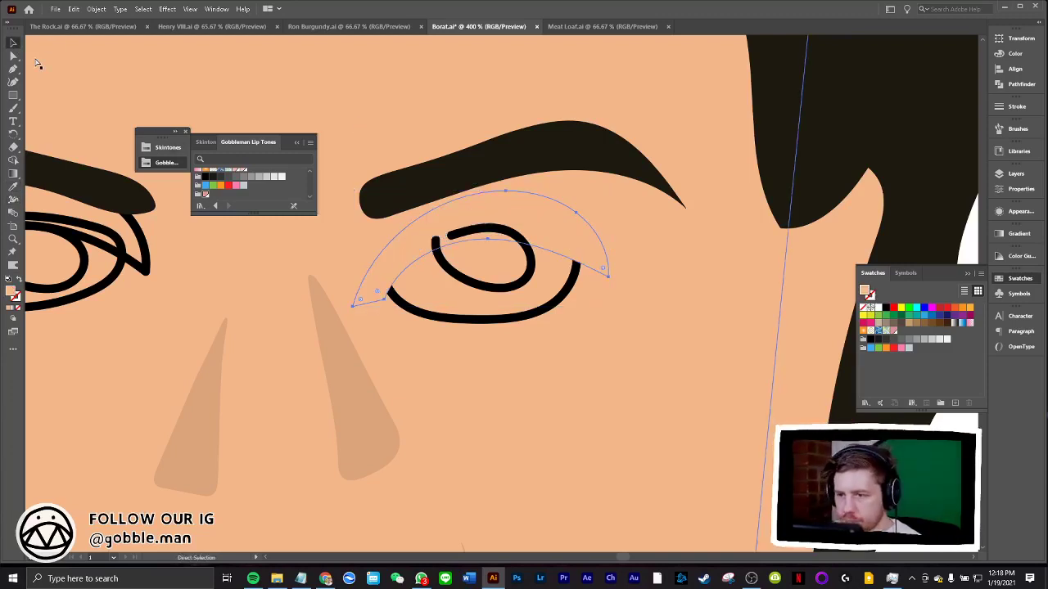
{"action": "key", "text": "v"}
Swap the iris's fill and stroke to make it solid black
{"action": "left_click", "coordinate": [638, 325]}
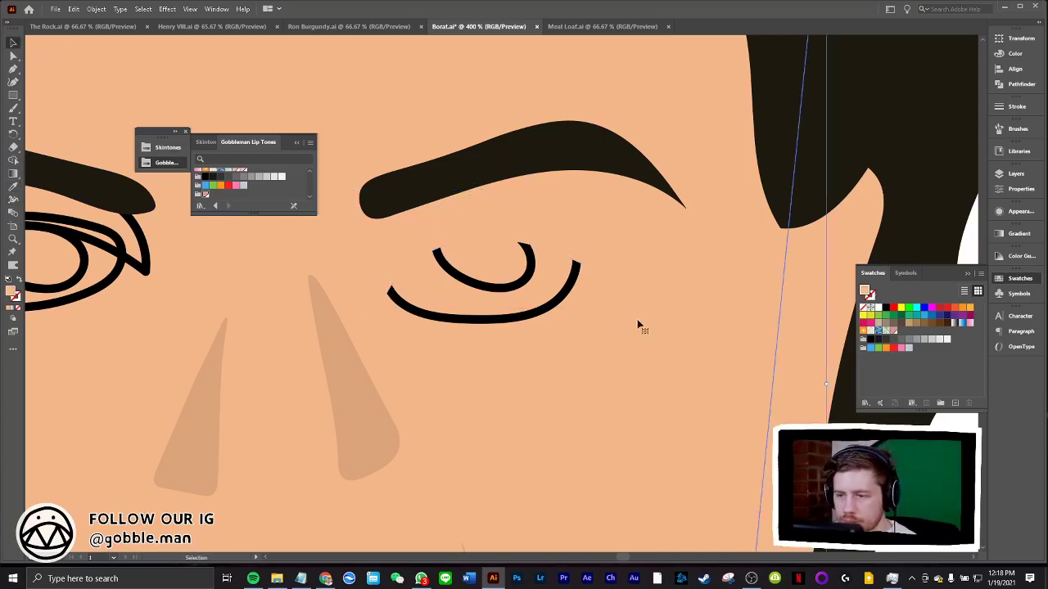
{"action": "left_click", "coordinate": [538, 275]}
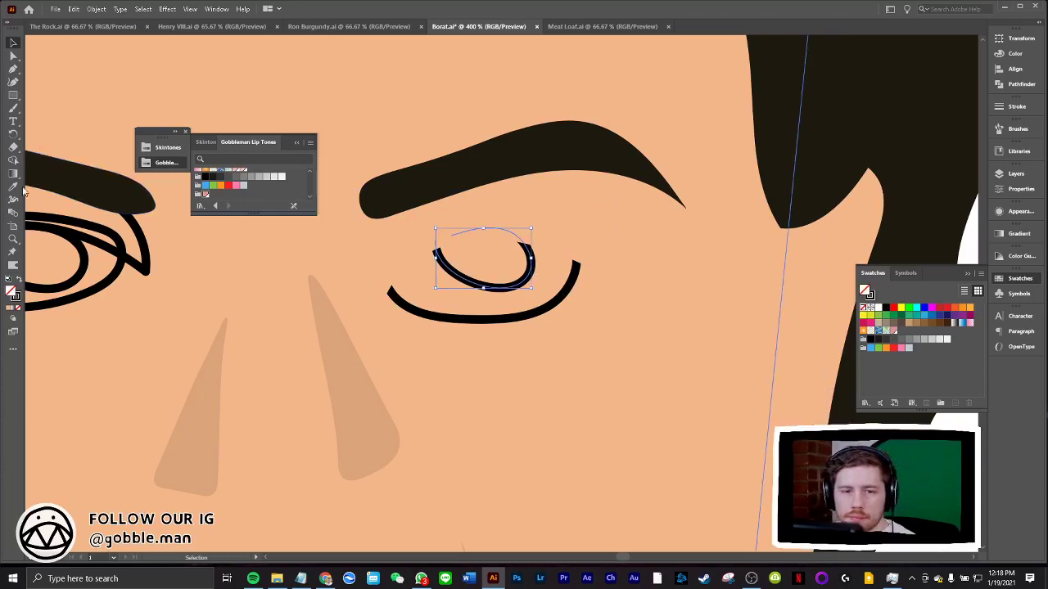
{"action": "left_click", "coordinate": [19, 280]}
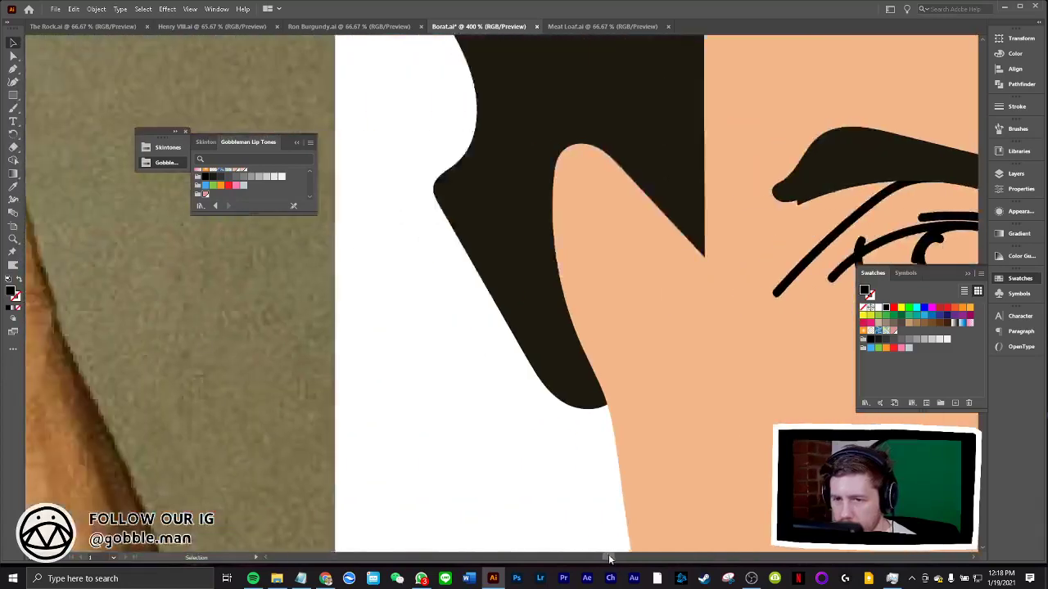
{"action": "scroll", "coordinate": [528, 463], "scroll_direction": "up", "scroll_amount": 5}
{"action": "scroll", "coordinate": [524, 458], "scroll_direction": "up", "scroll_amount": 5}
{"action": "scroll", "coordinate": [485, 445], "scroll_direction": "up", "scroll_amount": 5}
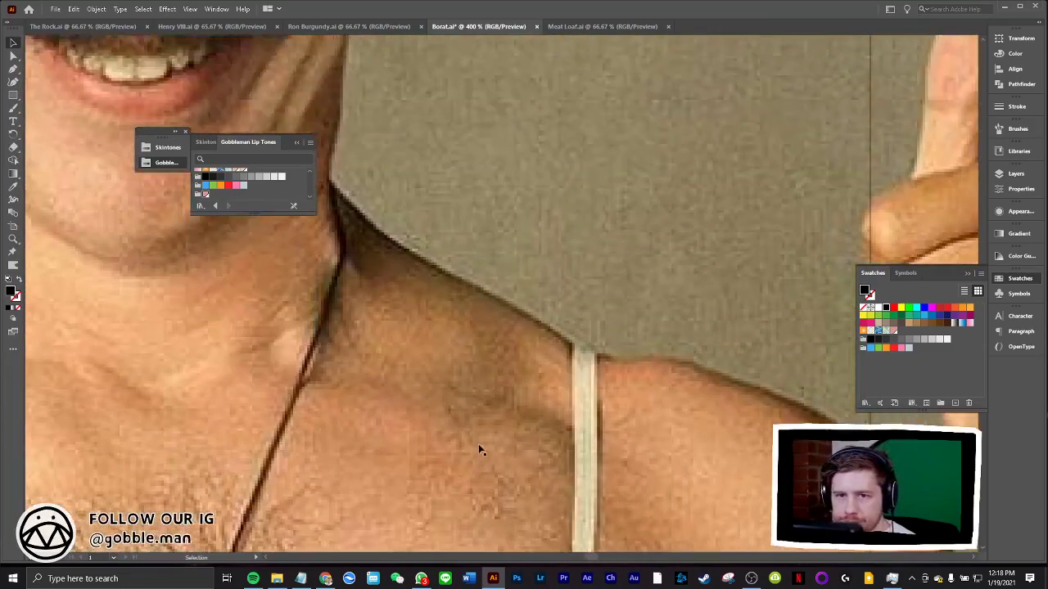
{"action": "scroll", "coordinate": [478, 444], "scroll_direction": "up", "scroll_amount": 5}
{"action": "scroll", "coordinate": [461, 440], "scroll_direction": "up", "scroll_amount": 3}
{"action": "scroll", "coordinate": [459, 439], "scroll_direction": "up", "scroll_amount": 3}
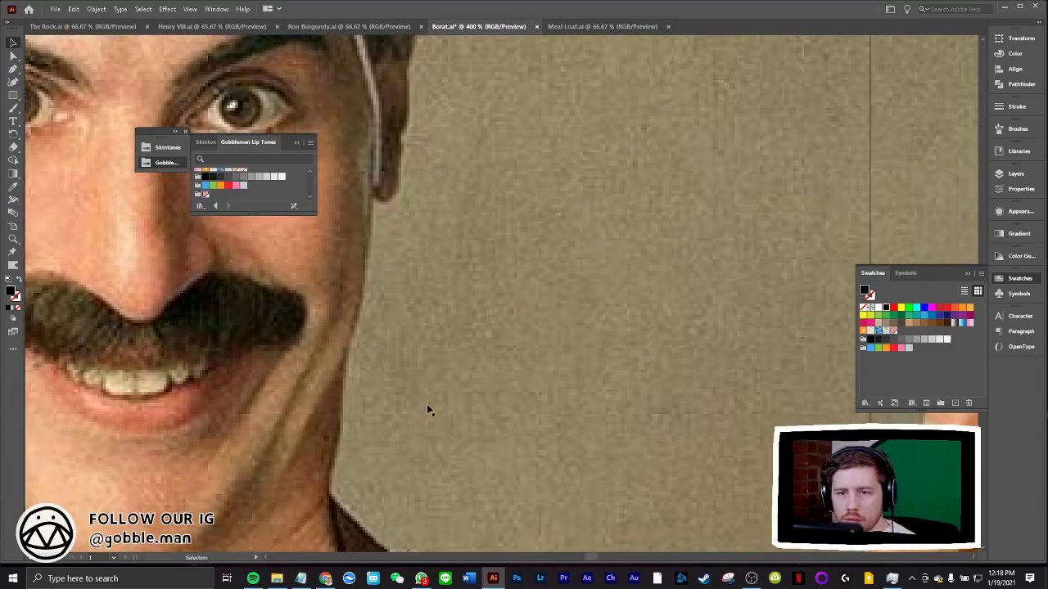
{"action": "scroll", "coordinate": [577, 553], "scroll_direction": "right", "scroll_amount": 5}
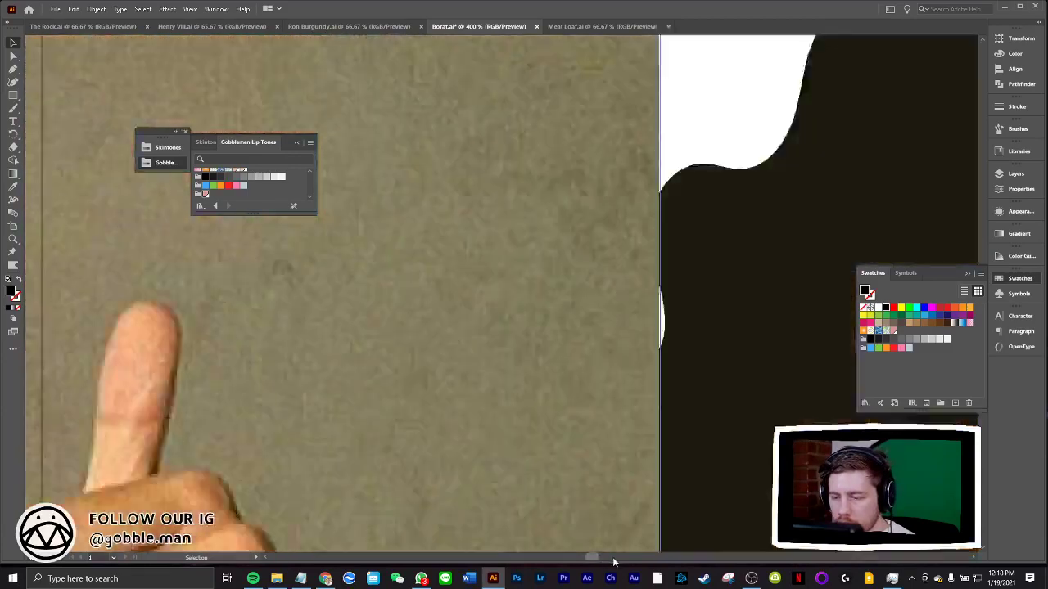
{"action": "scroll", "coordinate": [583, 536], "scroll_direction": "right", "scroll_amount": 5}
{"action": "scroll", "coordinate": [589, 520], "scroll_direction": "right", "scroll_amount": 3}
{"action": "scroll", "coordinate": [595, 509], "scroll_direction": "down", "scroll_amount": 5}
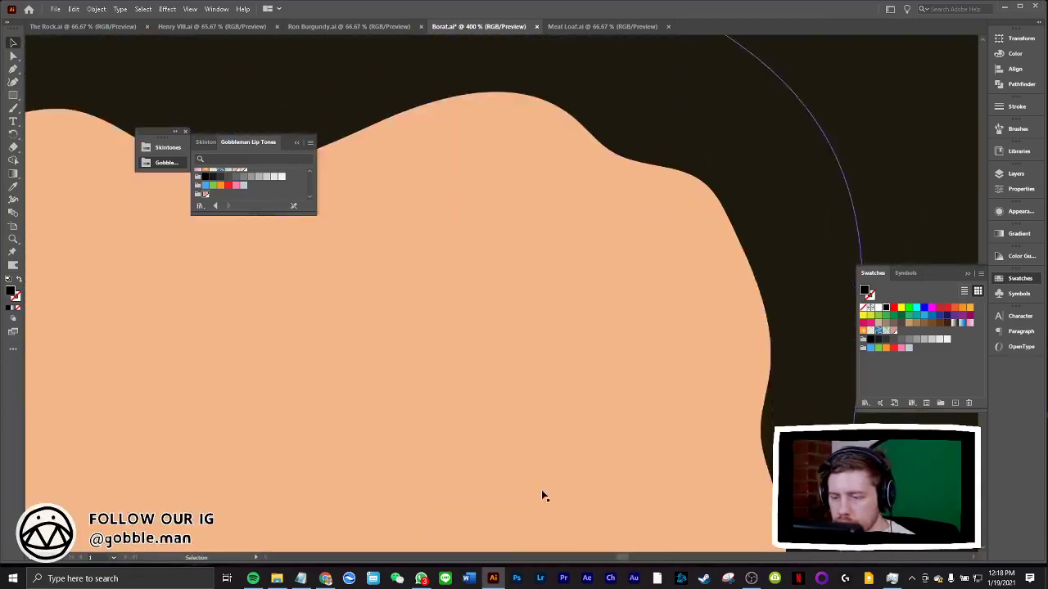
{"action": "scroll", "coordinate": [542, 493], "scroll_direction": "down", "scroll_amount": 5}
{"action": "scroll", "coordinate": [532, 496], "scroll_direction": "down", "scroll_amount": 4}
{"action": "scroll", "coordinate": [526, 498], "scroll_direction": "down", "scroll_amount": 3}
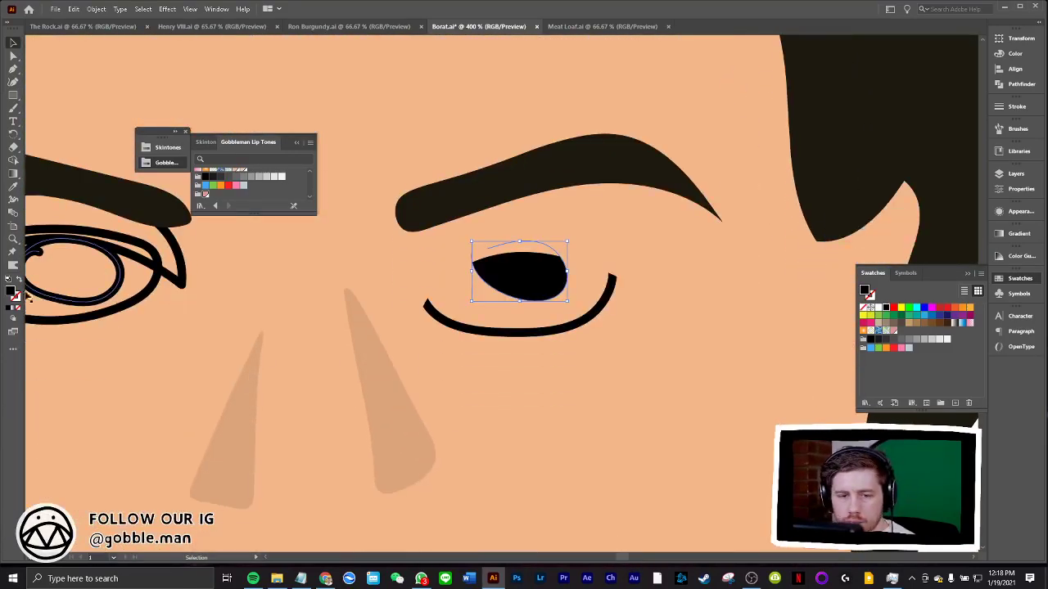
Change the iris fill to a dark brown in the Color Picker
{"action": "double_click", "coordinate": [12, 292]}
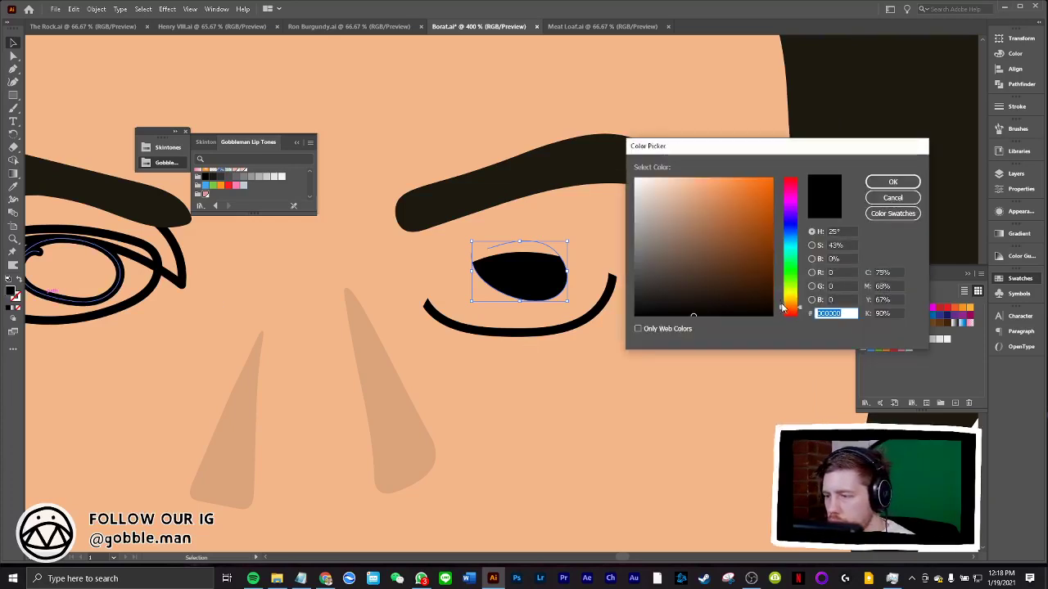
{"action": "left_click_drag", "start_coordinate": [784, 308], "coordinate": [784, 301]}
{"action": "left_click_drag", "start_coordinate": [714, 289], "coordinate": [734, 281]}
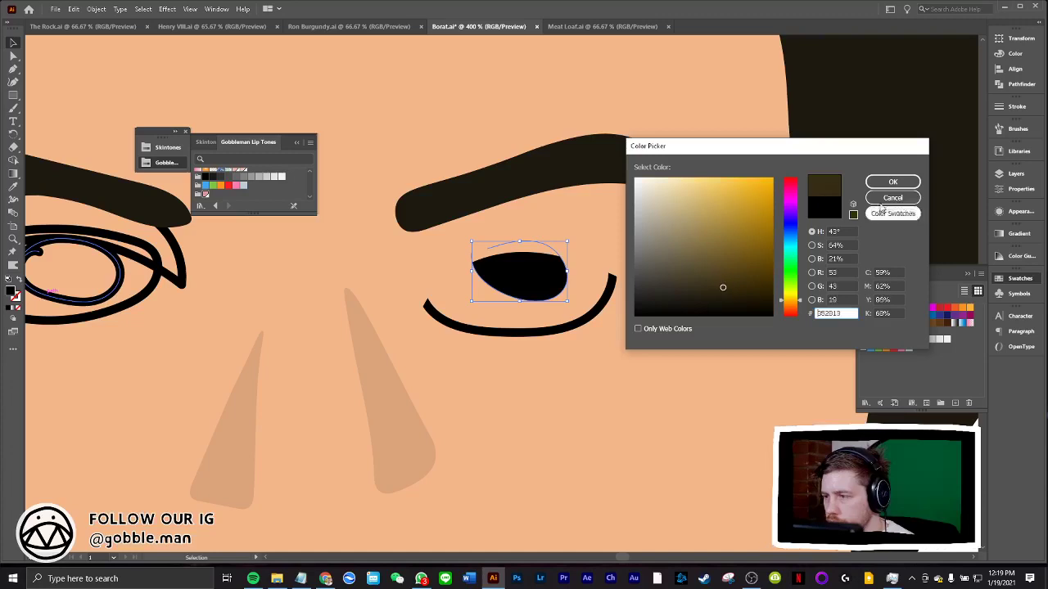
{"action": "left_click", "coordinate": [892, 182]}
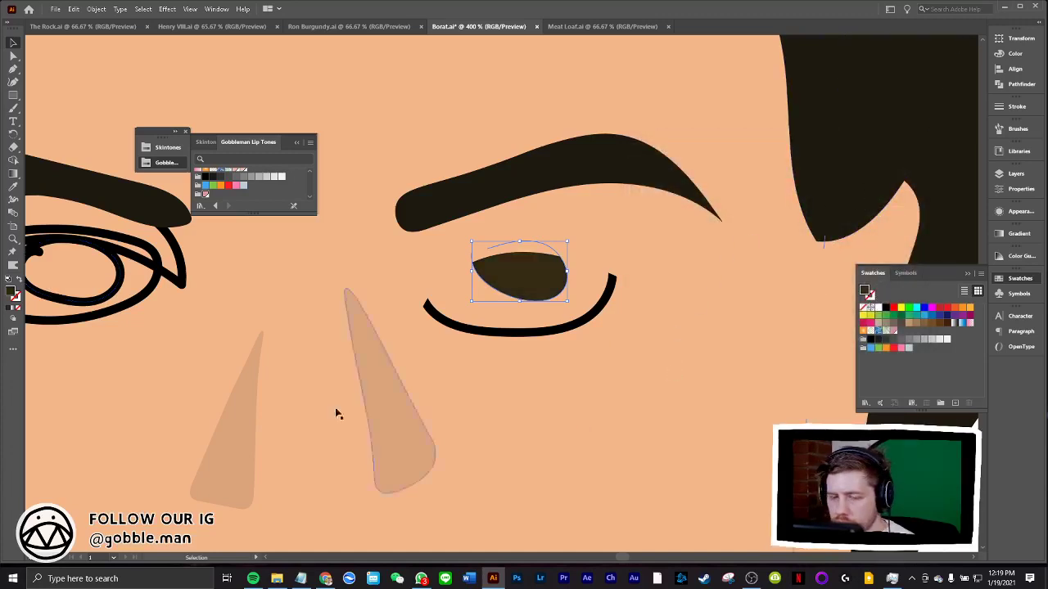
Fill the right eye outline white and save the document
{"action": "left_click", "coordinate": [491, 333]}
{"action": "left_click", "coordinate": [17, 285]}
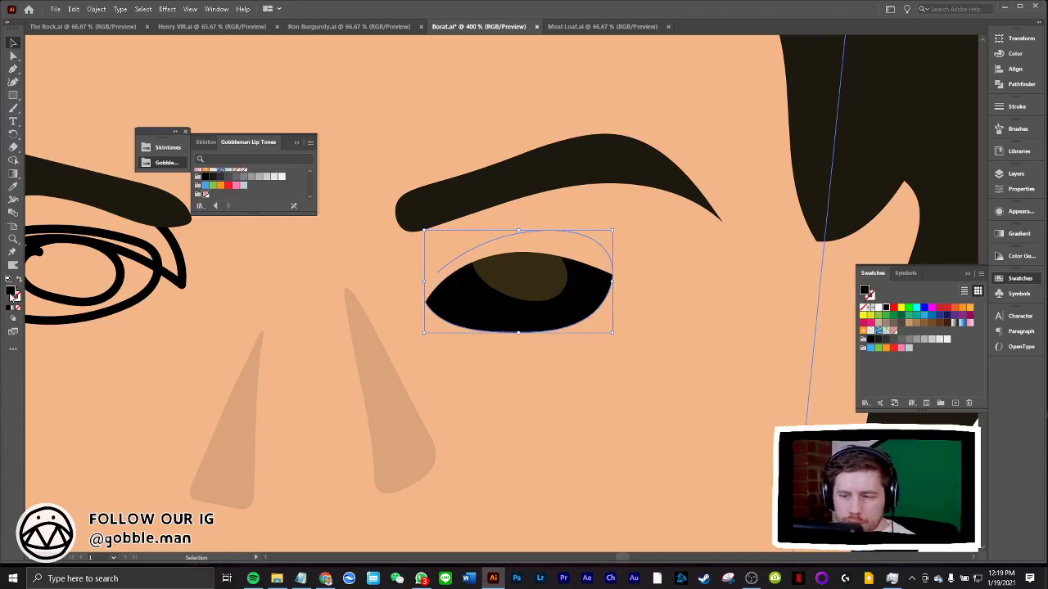
{"action": "double_click", "coordinate": [10, 292]}
{"action": "left_click", "coordinate": [636, 178]}
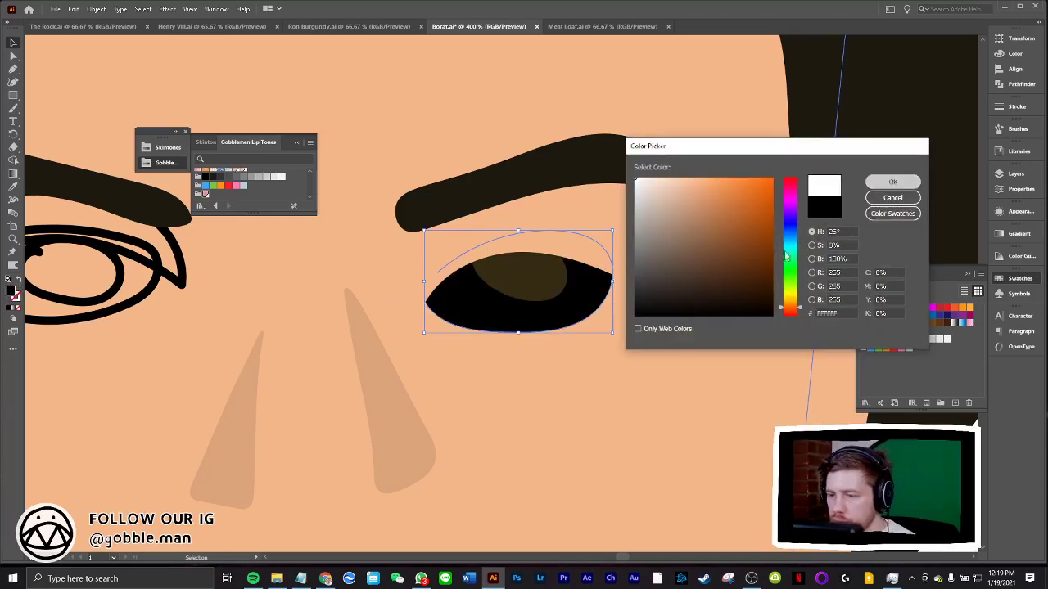
{"action": "key", "text": "Return"}
{"action": "left_click", "coordinate": [723, 339]}
{"action": "key", "text": "ctrl+s"}
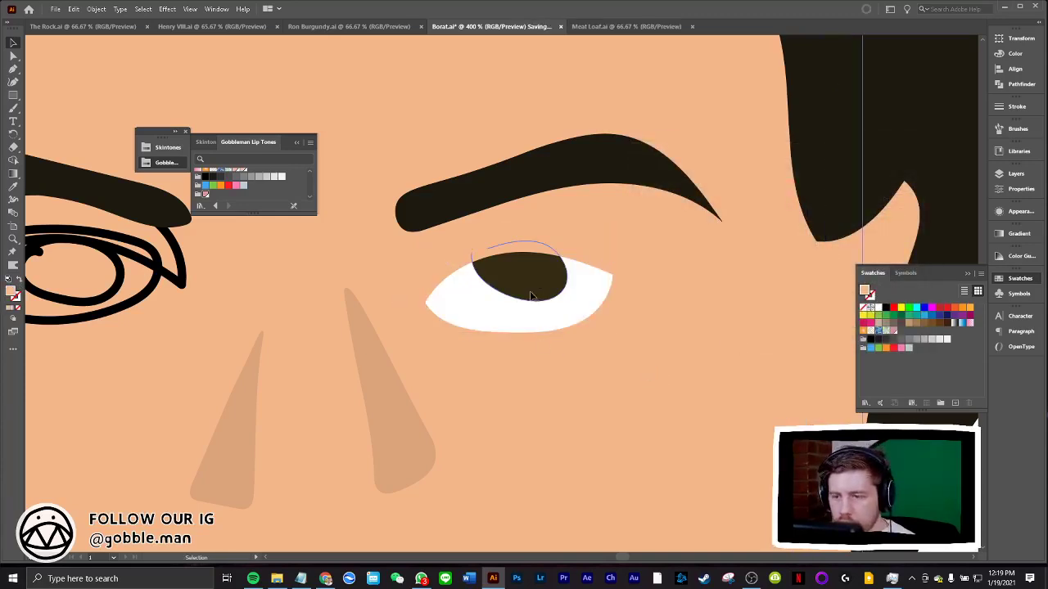
Reshape the dark iris into a rounded circle and move it down-left inside the eye white
{"action": "left_click", "coordinate": [531, 296]}
{"action": "left_click", "coordinate": [13, 82]}
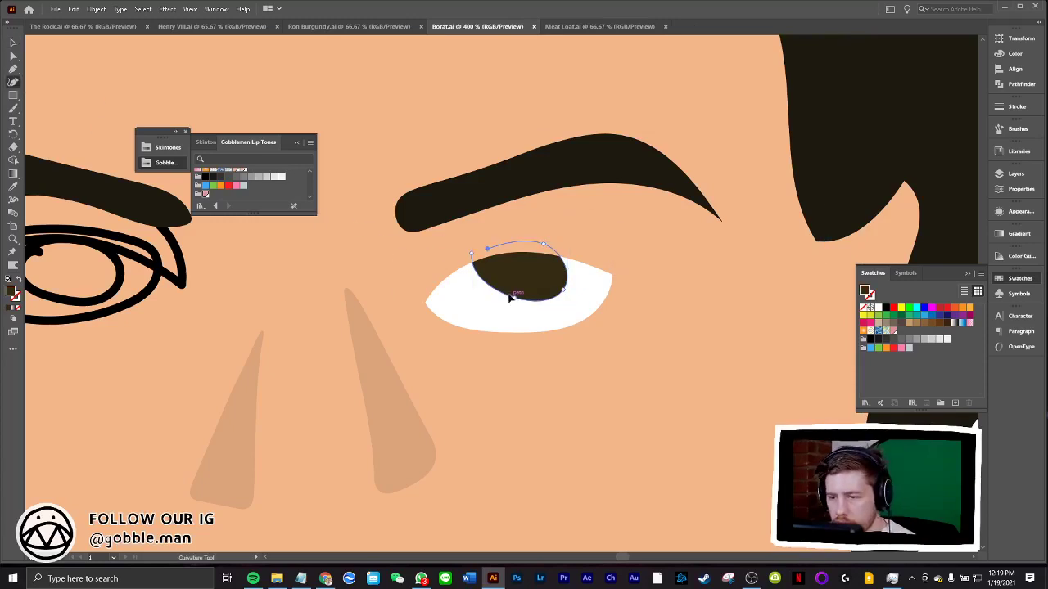
{"action": "right_click", "coordinate": [490, 250]}
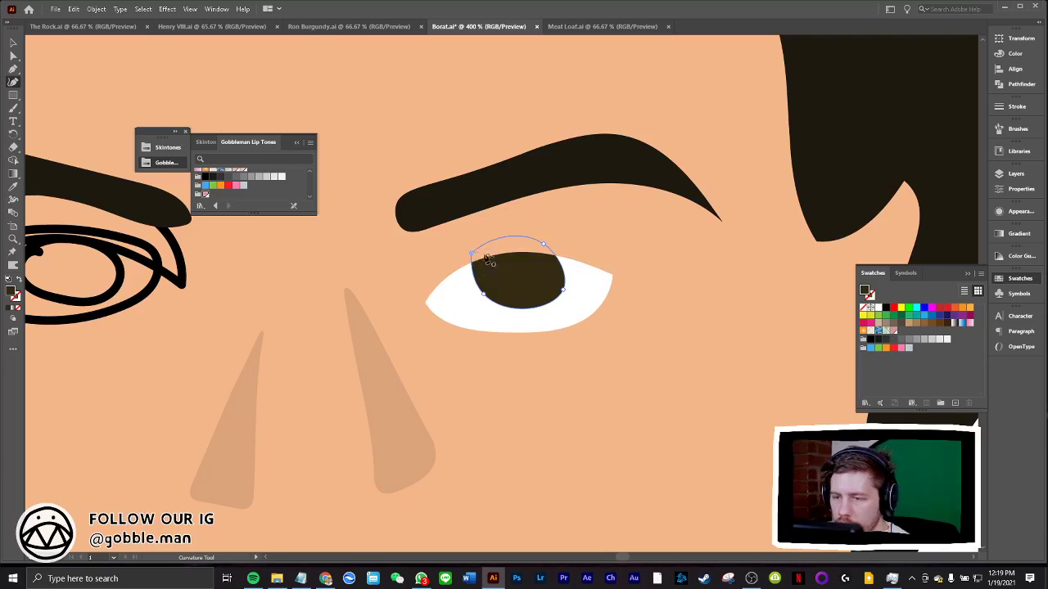
{"action": "left_click_drag", "start_coordinate": [542, 243], "coordinate": [532, 234]}
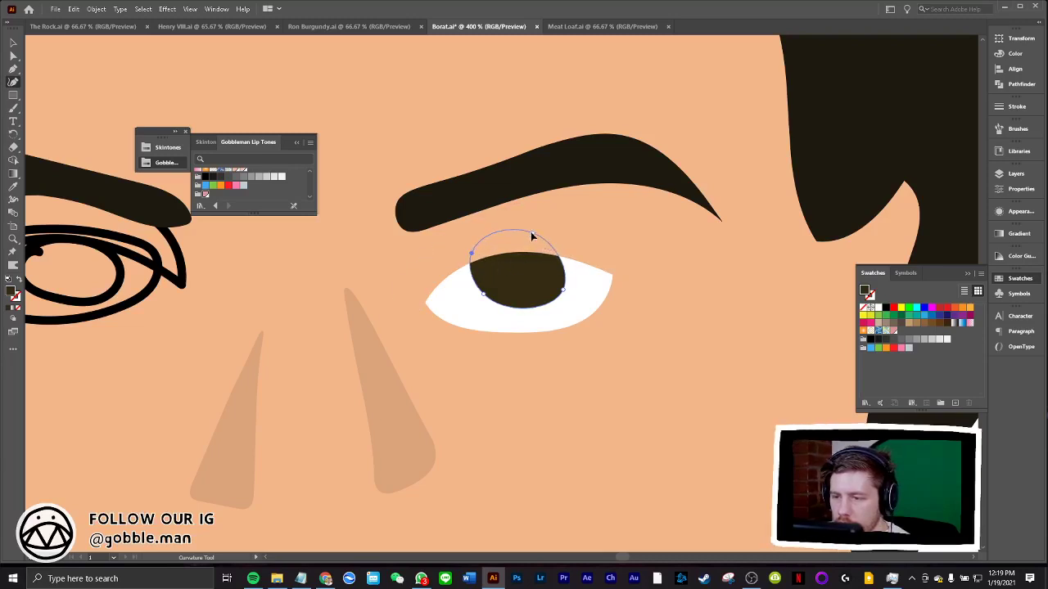
{"action": "left_click_drag", "start_coordinate": [472, 253], "coordinate": [472, 269]}
{"action": "left_click_drag", "start_coordinate": [517, 308], "coordinate": [518, 314]}
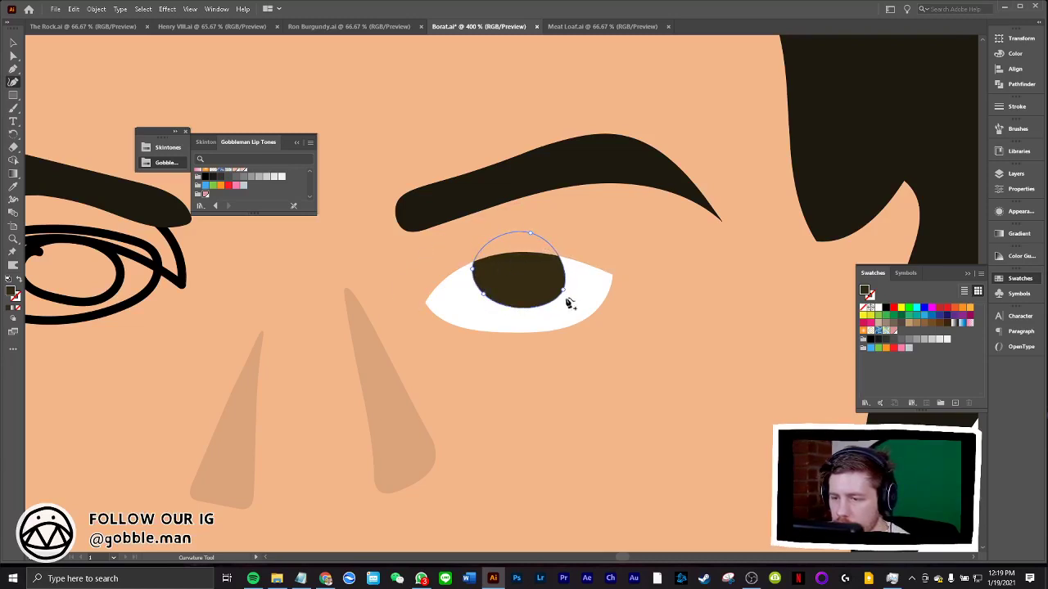
{"action": "left_click_drag", "start_coordinate": [567, 289], "coordinate": [563, 270]}
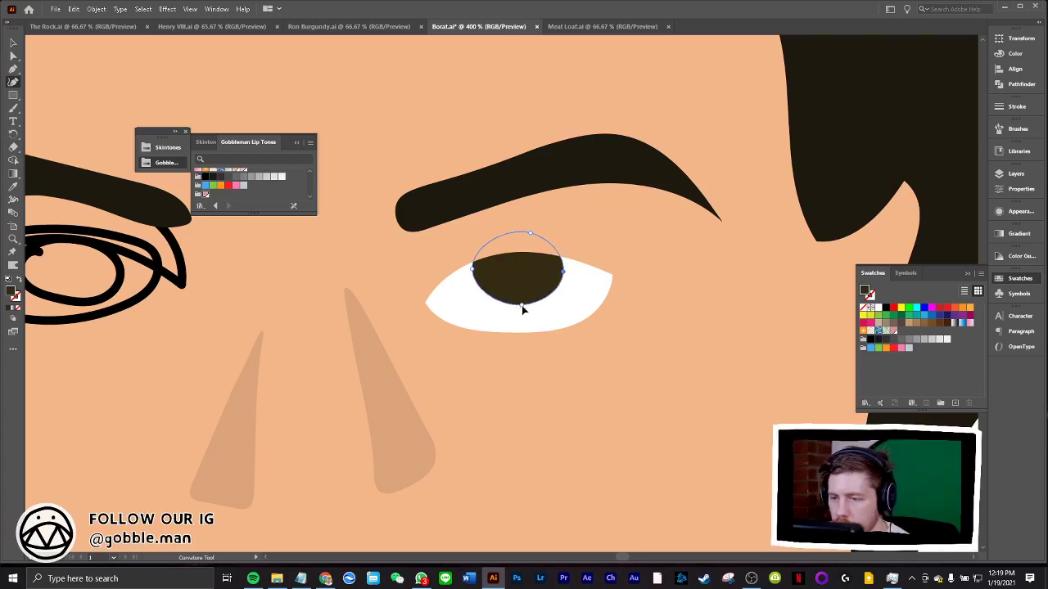
{"action": "left_click_drag", "start_coordinate": [473, 270], "coordinate": [479, 271]}
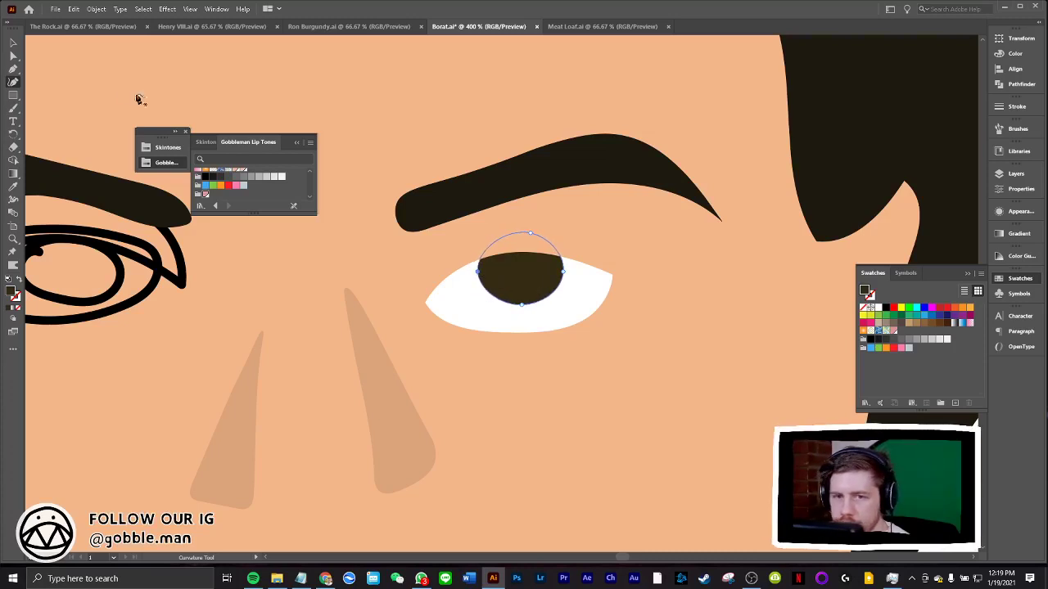
{"action": "key", "text": "v"}
{"action": "mouse_move", "coordinate": [483, 226]}
{"action": "left_mouse_down"}
{"action": "mouse_move", "coordinate": [462, 249]}
{"action": "mouse_move", "coordinate": [496, 291]}
{"action": "mouse_move", "coordinate": [519, 268]}
{"action": "left_mouse_up"}
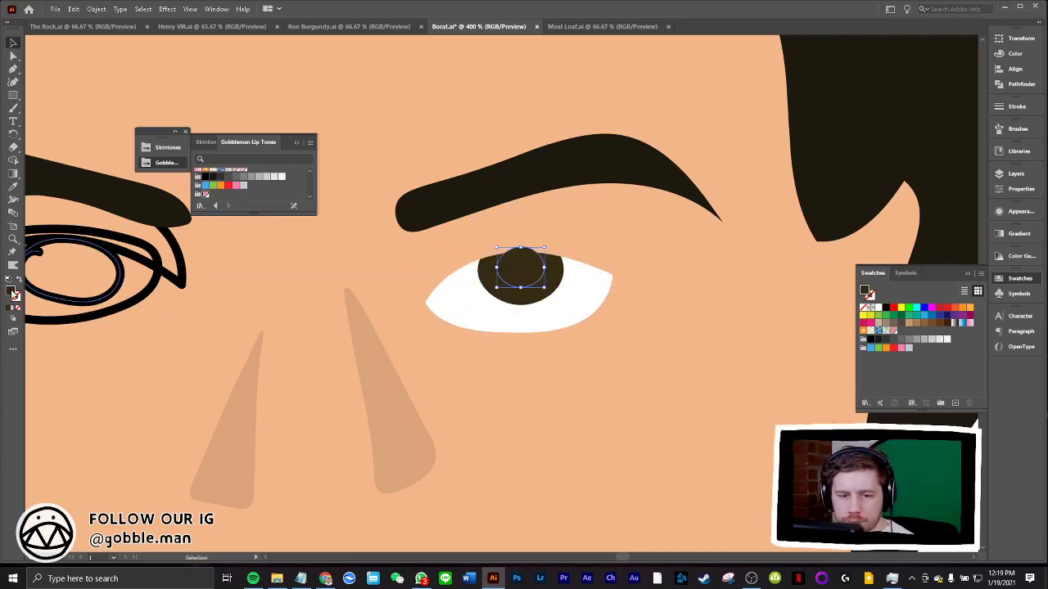
Fill the inner circle black (#000000) and move the pupil down-left
{"action": "double_click", "coordinate": [14, 293]}
{"action": "type", "text": "000000"}
{"action": "left_click", "coordinate": [890, 183]}
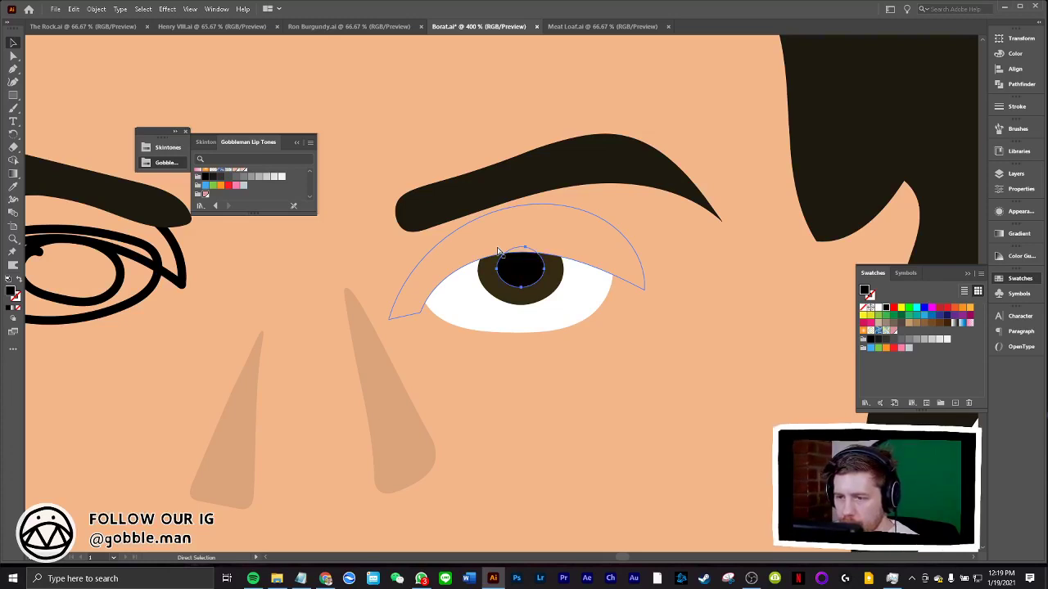
{"action": "key", "text": "v"}
{"action": "mouse_move", "coordinate": [526, 280]}
{"action": "left_mouse_down"}
{"action": "mouse_move", "coordinate": [507, 307]}
{"action": "mouse_move", "coordinate": [509, 271]}
{"action": "left_mouse_up"}
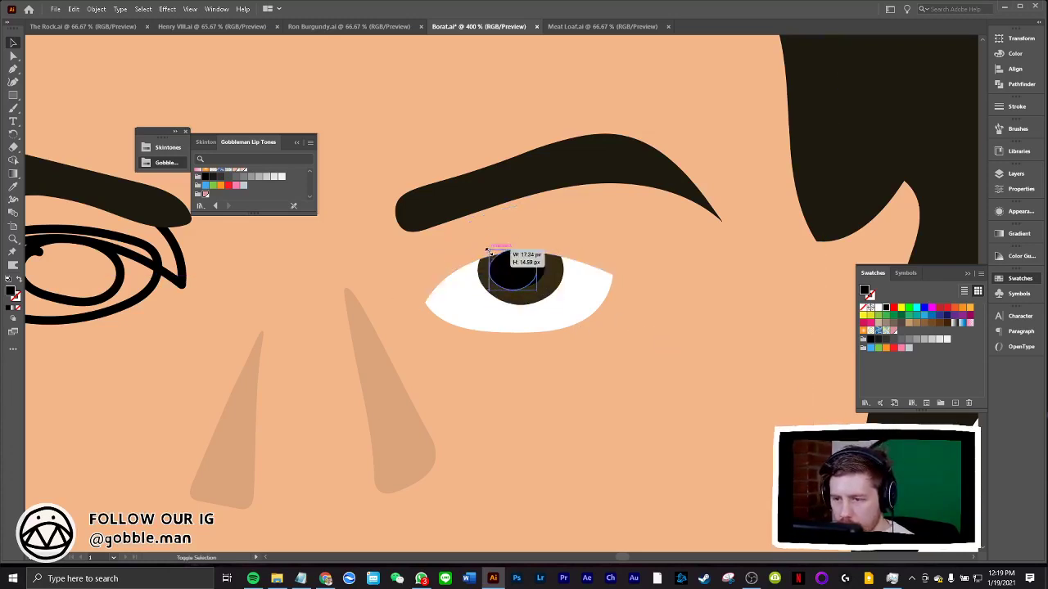
Shrink a circle into a small highlight dot and fill it pure white
{"action": "left_click_drag", "start_coordinate": [509, 271], "coordinate": [501, 266]}
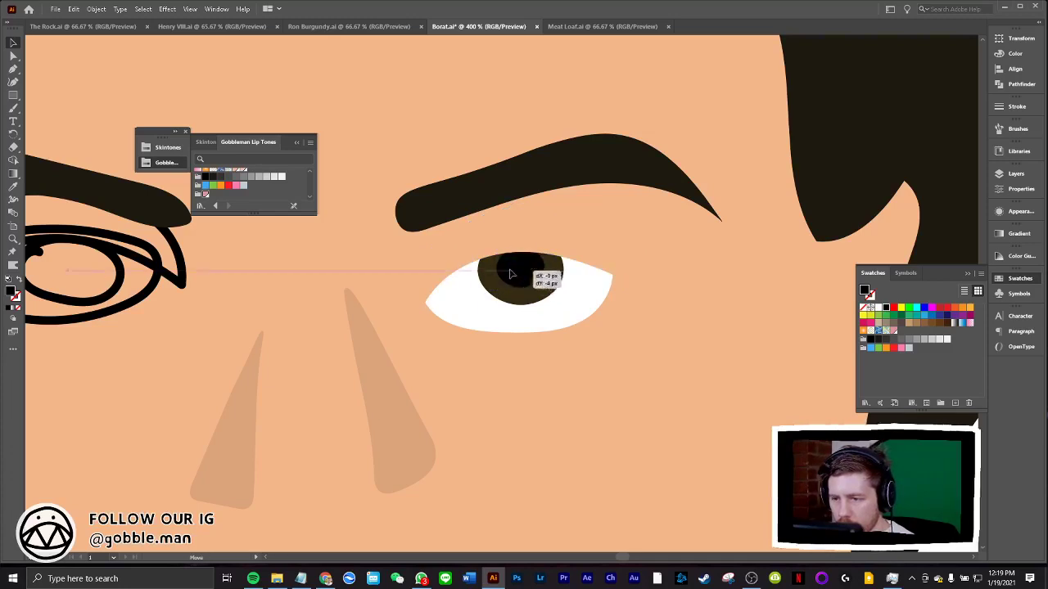
{"action": "double_click", "coordinate": [10, 292]}
{"action": "left_click", "coordinate": [635, 178]}
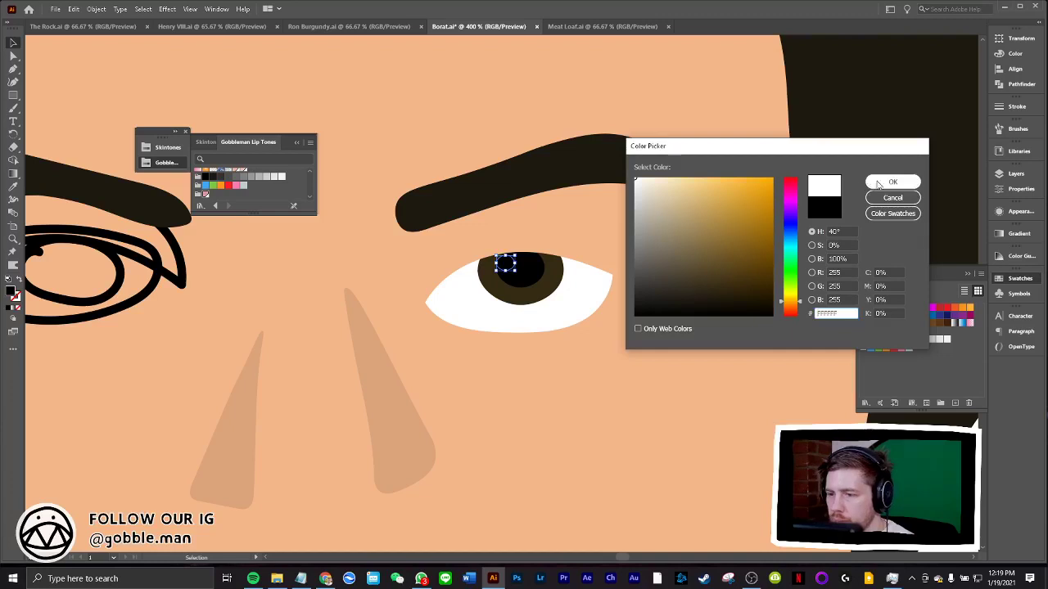
{"action": "left_click", "coordinate": [879, 183]}
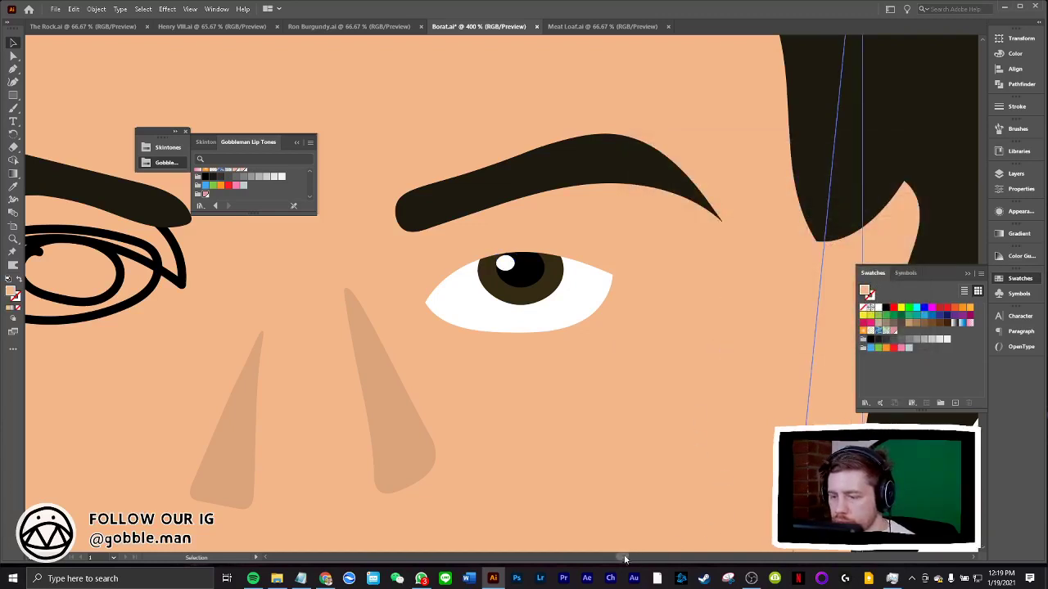
{"action": "left_click_drag", "start_coordinate": [624, 559], "coordinate": [617, 557]}
Simplify the left eye's inner ring and Eyedropper a black fill onto it
{"action": "right_click", "coordinate": [335, 281]}
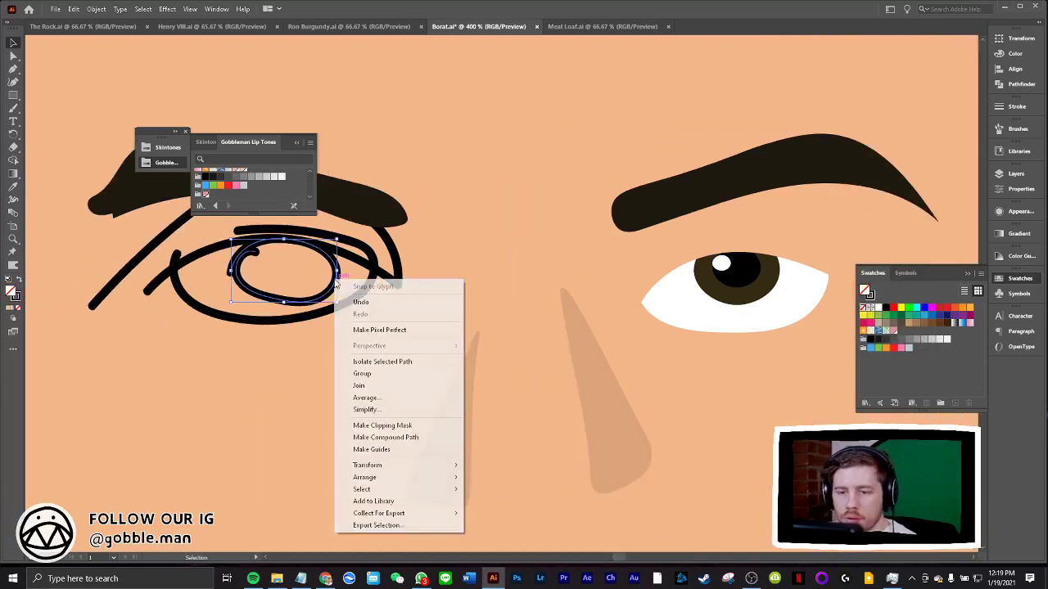
{"action": "left_click", "coordinate": [385, 410]}
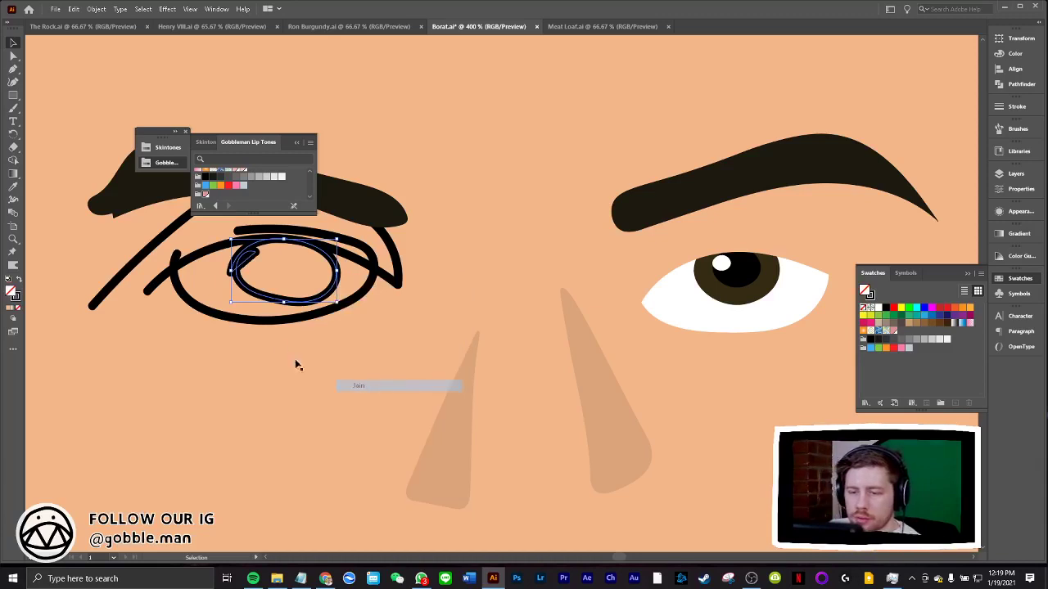
{"action": "left_click", "coordinate": [14, 187]}
{"action": "left_click", "coordinate": [737, 274]}
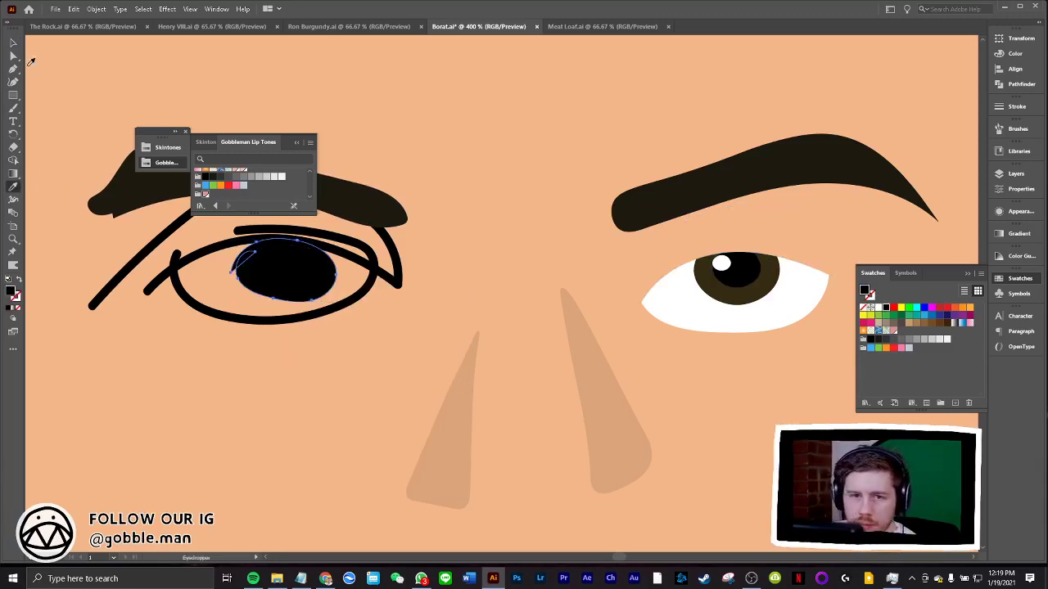
{"action": "left_click", "coordinate": [13, 42]}
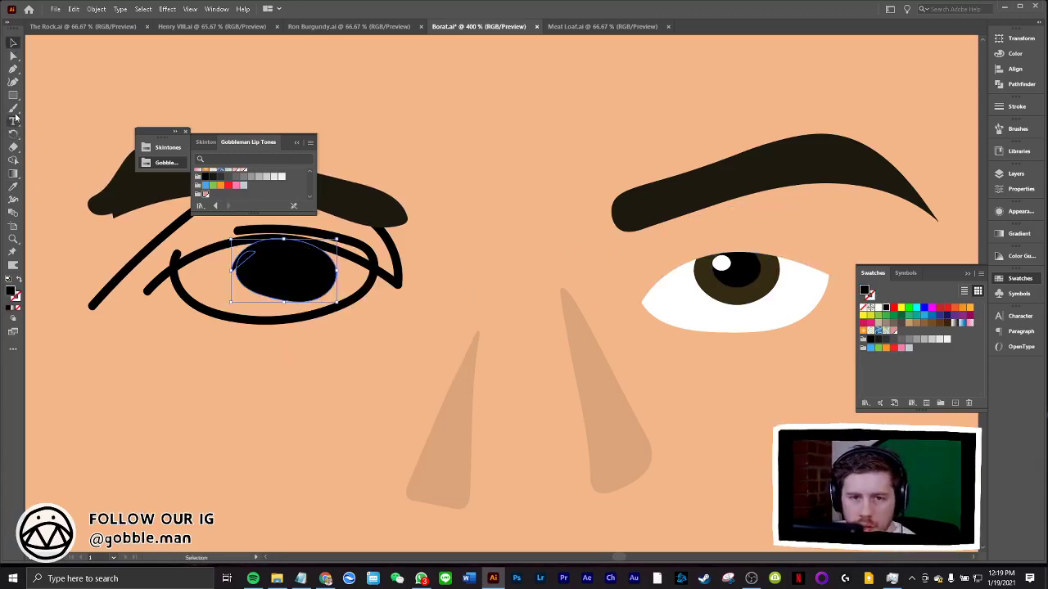
{"action": "left_click", "coordinate": [14, 187]}
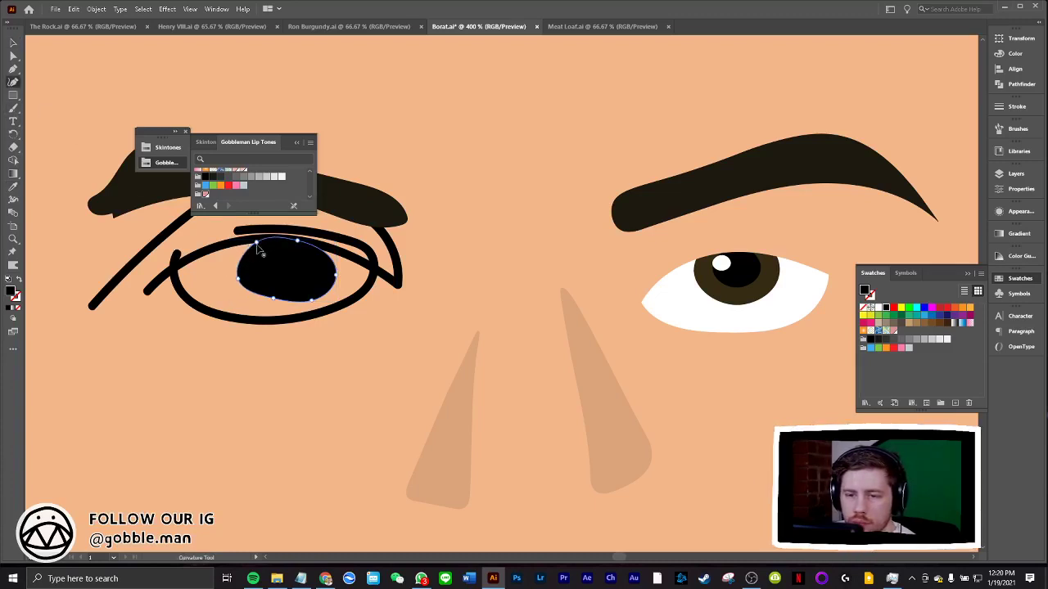
Delete the extra left and top points and reshape the ring into a rounded oval
{"action": "left_click", "coordinate": [238, 278]}
{"action": "key", "text": "Delete"}
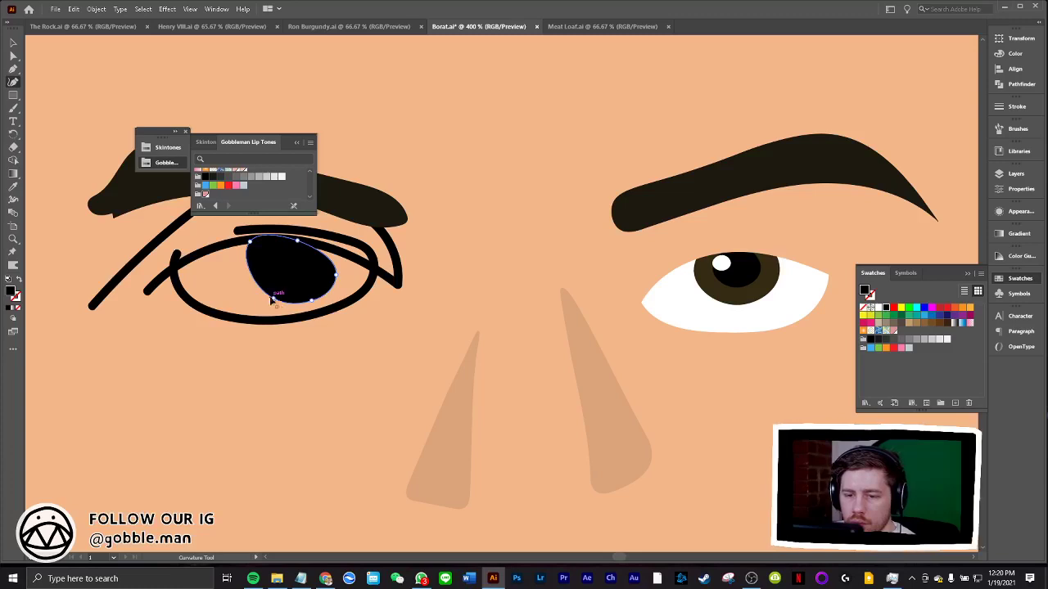
{"action": "left_click", "coordinate": [296, 241]}
{"action": "key", "text": "Delete"}
{"action": "left_click_drag", "start_coordinate": [249, 241], "coordinate": [280, 239]}
{"action": "left_click_drag", "start_coordinate": [336, 277], "coordinate": [321, 259]}
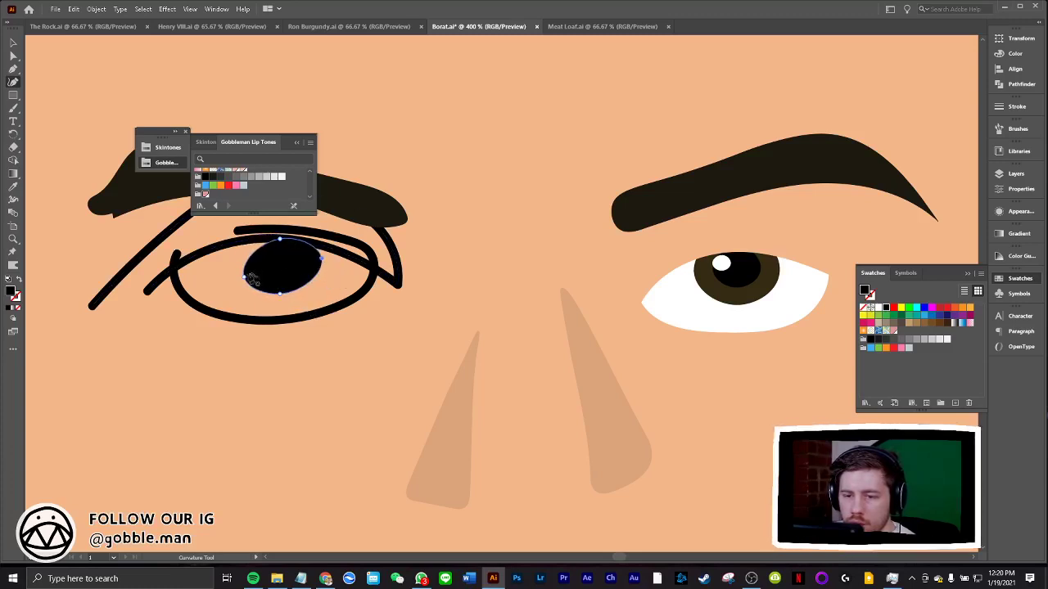
{"action": "double_click", "coordinate": [253, 257]}
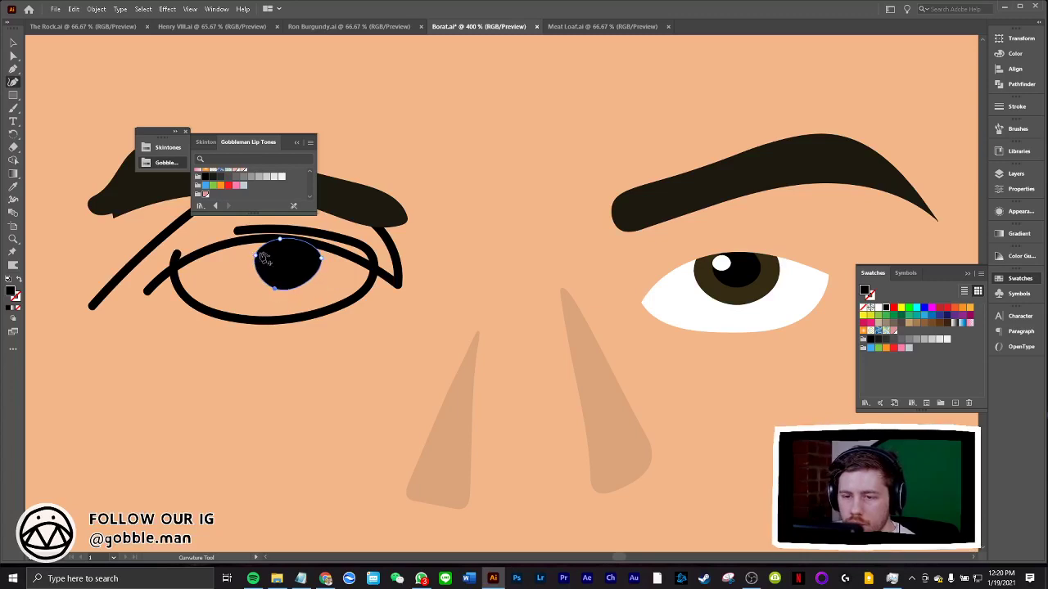
{"action": "left_click_drag", "start_coordinate": [279, 242], "coordinate": [280, 234]}
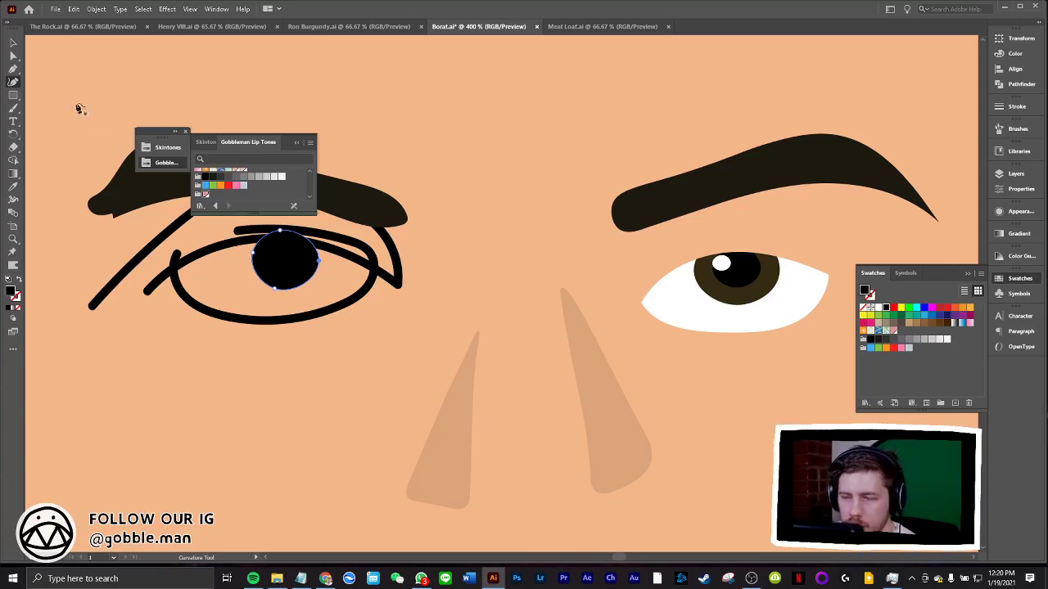
Eyedropper the right iris's dark brown onto the rounded left iris
{"action": "left_click", "coordinate": [14, 43]}
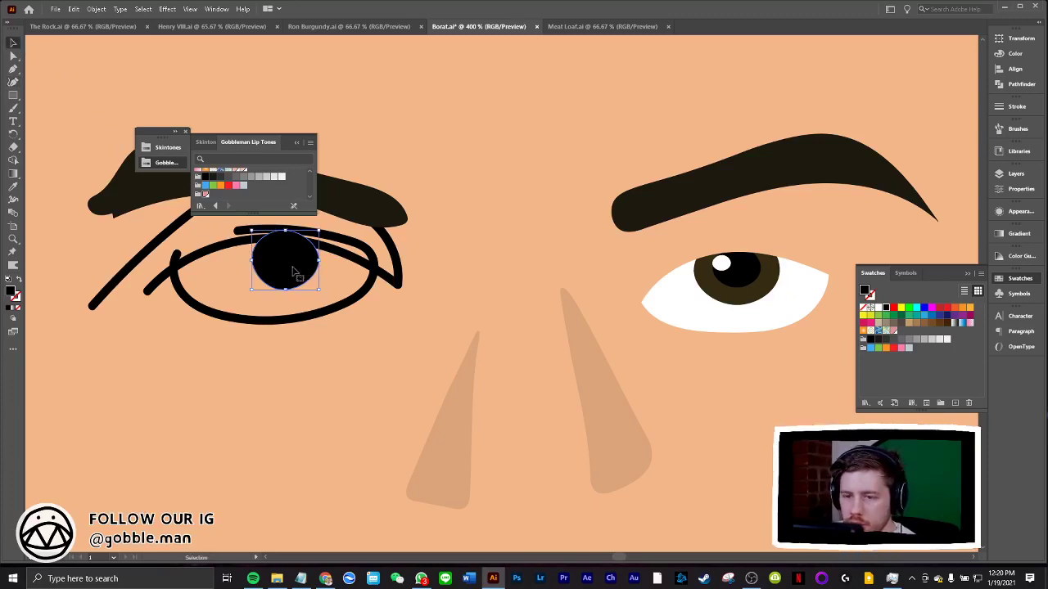
{"action": "left_click", "coordinate": [17, 188]}
{"action": "left_click", "coordinate": [726, 278]}
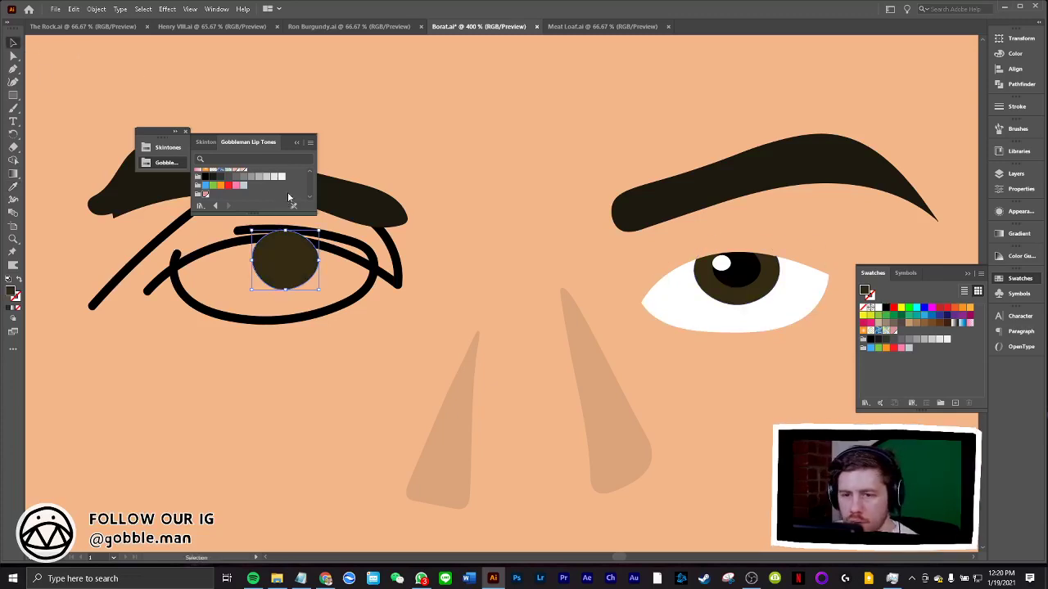
Widen the left eye's brown iris and copy the right eye's pupil and highlight onto it
{"action": "left_click_drag", "start_coordinate": [252, 260], "coordinate": [236, 261]}
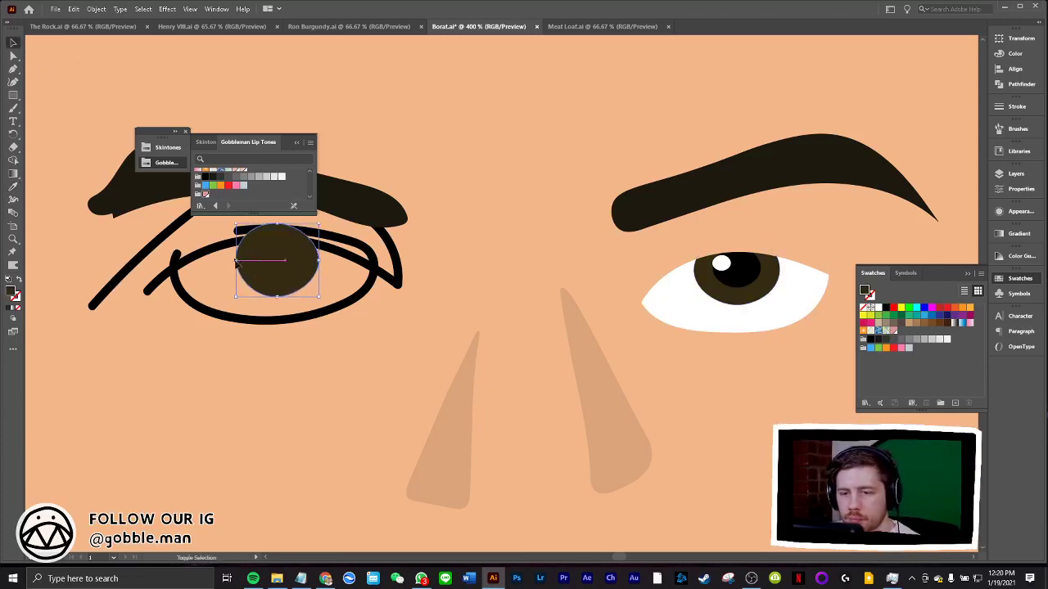
{"action": "mouse_move", "coordinate": [319, 260]}
{"action": "left_mouse_down"}
{"action": "mouse_move", "coordinate": [330, 262]}
{"action": "mouse_move", "coordinate": [281, 265]}
{"action": "left_mouse_up"}
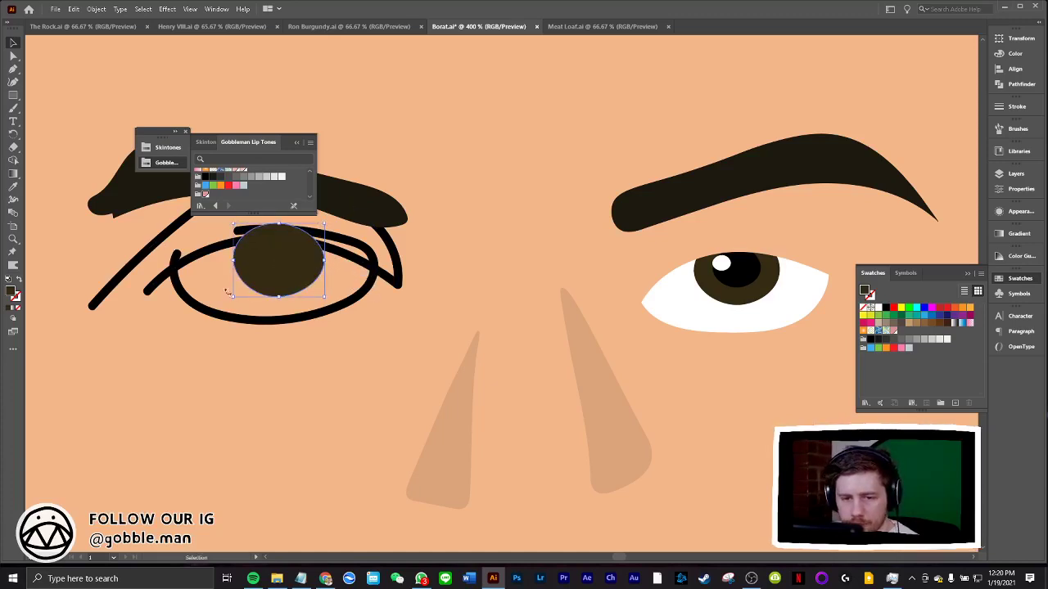
{"action": "left_click", "coordinate": [734, 270]}
{"action": "key", "text": "ctrl+c"}
{"action": "key", "text": "ctrl+v"}
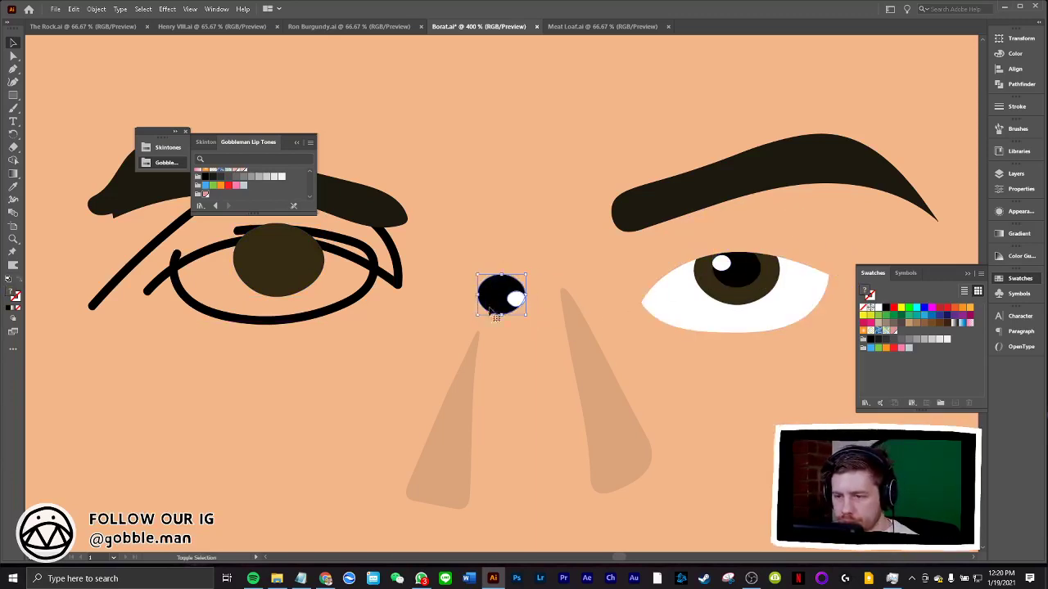
{"action": "mouse_move", "coordinate": [483, 296]}
{"action": "left_mouse_down"}
{"action": "mouse_move", "coordinate": [270, 264]}
{"action": "mouse_move", "coordinate": [301, 253]}
{"action": "left_mouse_up"}
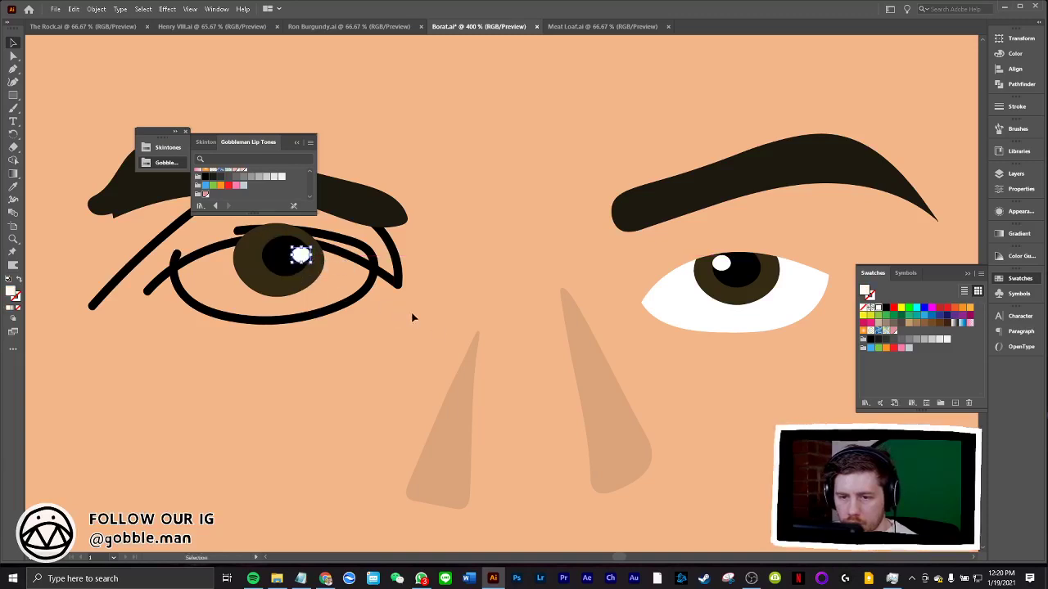
Delete the upper eyelid strokes, fill the left eye ellipse white, and send it behind the iris
{"action": "left_click", "coordinate": [256, 257]}
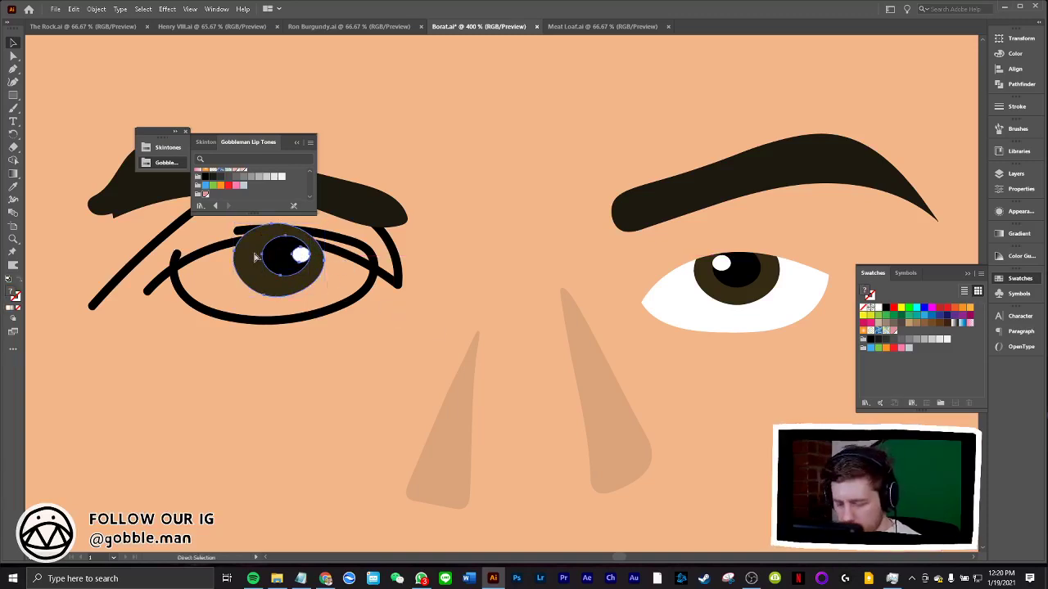
{"action": "left_click", "coordinate": [250, 239]}
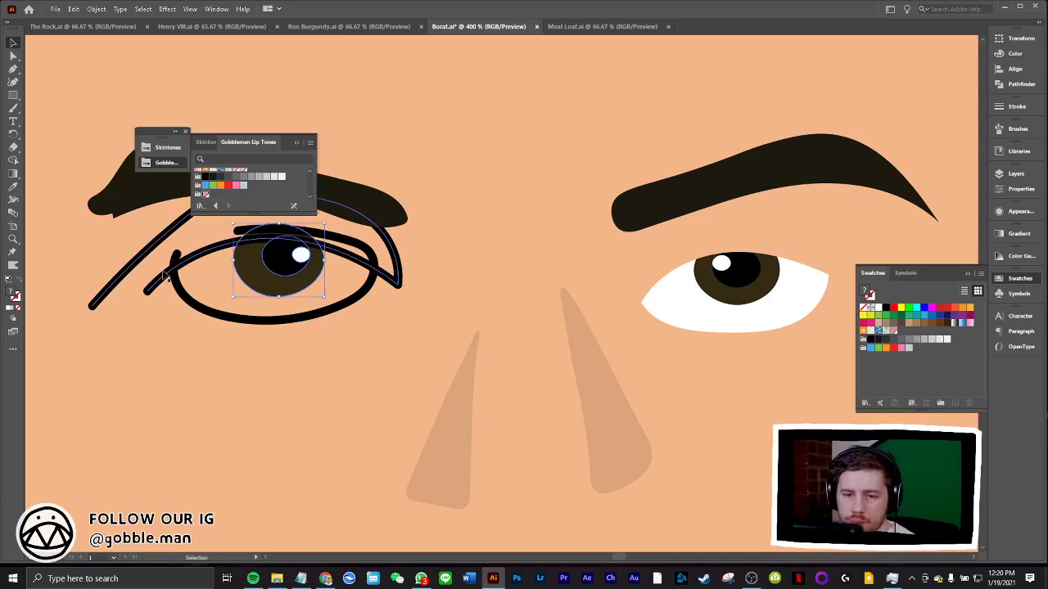
{"action": "key", "text": "i"}
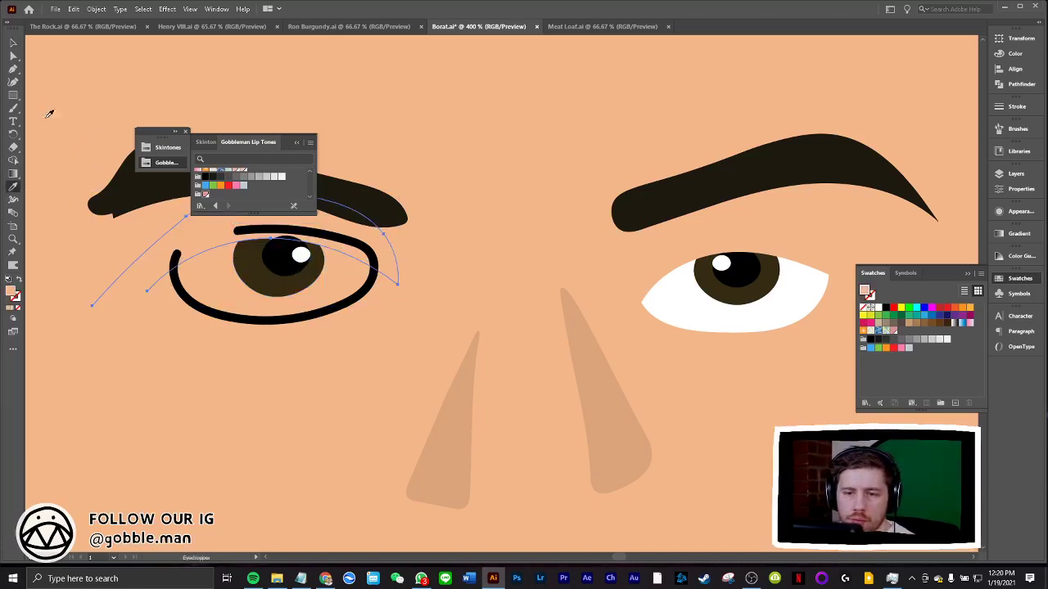
{"action": "key", "text": "v"}
{"action": "key", "text": "Delete"}
{"action": "left_click", "coordinate": [231, 321]}
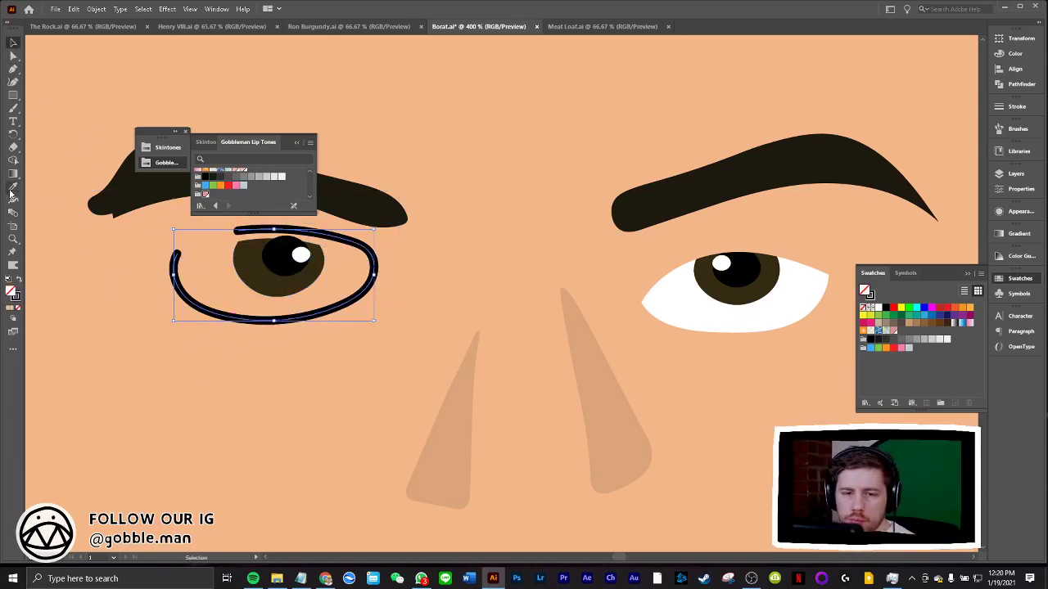
{"action": "left_click", "coordinate": [11, 193]}
{"action": "left_click", "coordinate": [636, 311]}
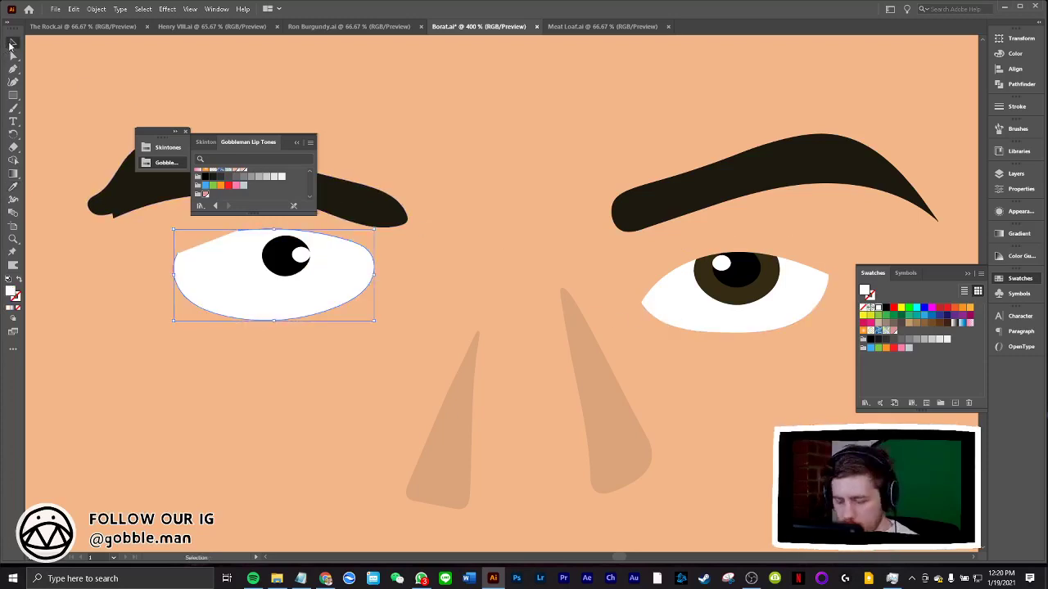
{"action": "key", "text": "ctrl+bracketleft"}
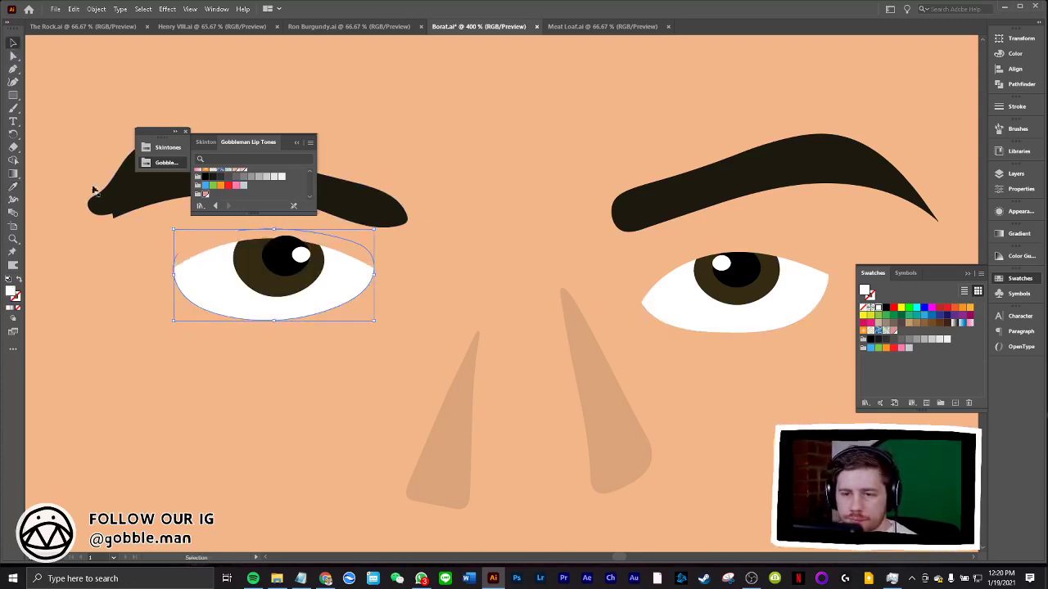
{"action": "scroll", "coordinate": [279, 432], "scroll_direction": "up", "scroll_amount": 1}
{"action": "scroll", "coordinate": [246, 368], "scroll_direction": "up", "scroll_amount": 2}
Join the left eyebrow path, trying a Curvature reshape of its lower edge and undoing it
{"action": "left_click", "coordinate": [194, 293]}
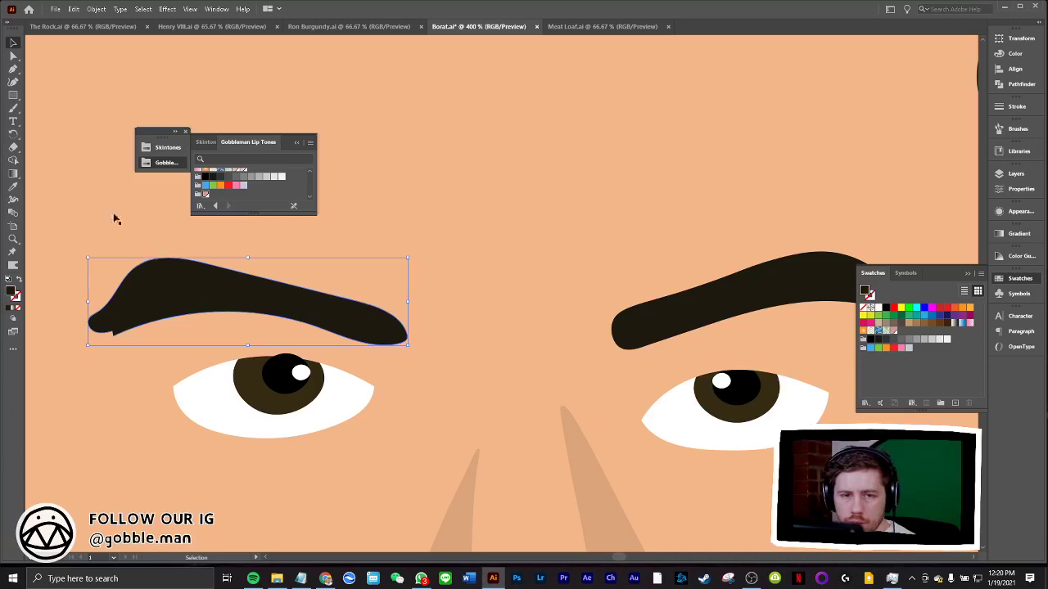
{"action": "key", "text": "shift+grave"}
{"action": "right_click", "coordinate": [173, 263]}
{"action": "left_click", "coordinate": [187, 374]}
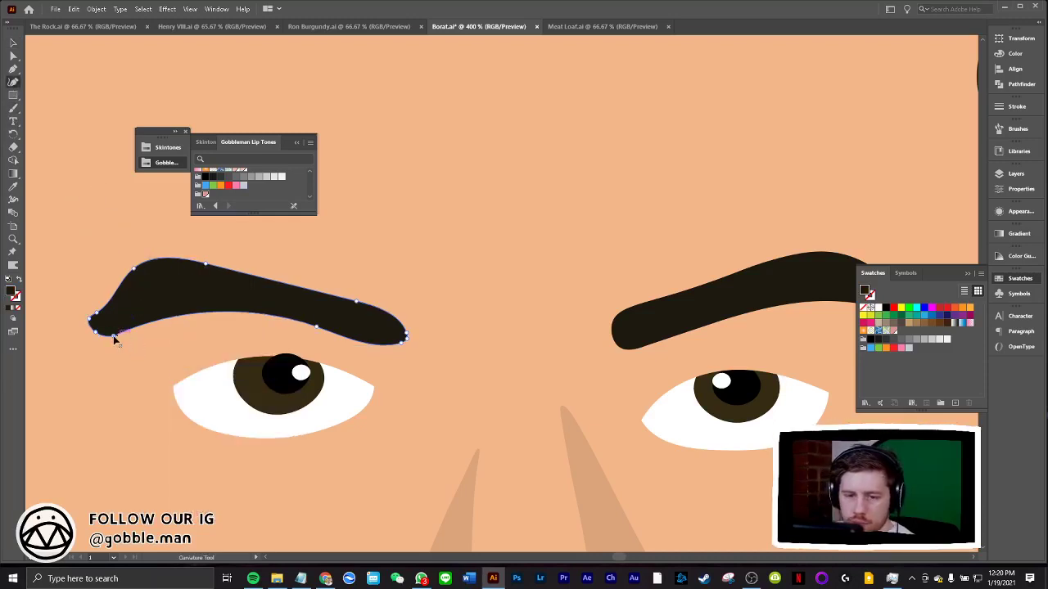
{"action": "left_click", "coordinate": [115, 338]}
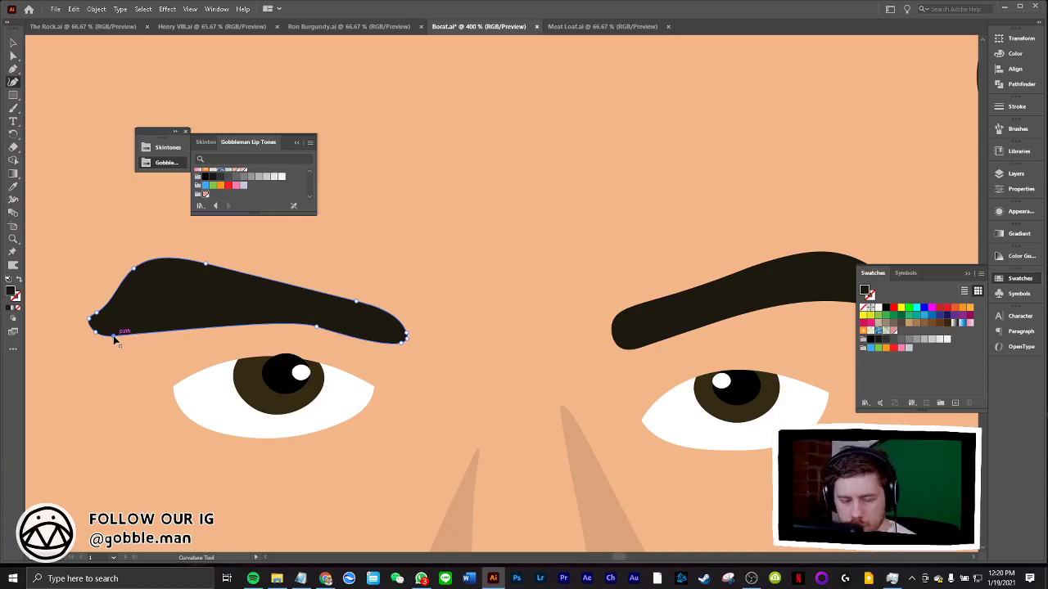
{"action": "key", "text": "ctrl+z"}
{"action": "left_click", "coordinate": [14, 47]}
Select the reference photo and drag it leftward, then deselect it
{"action": "left_click", "coordinate": [488, 251]}
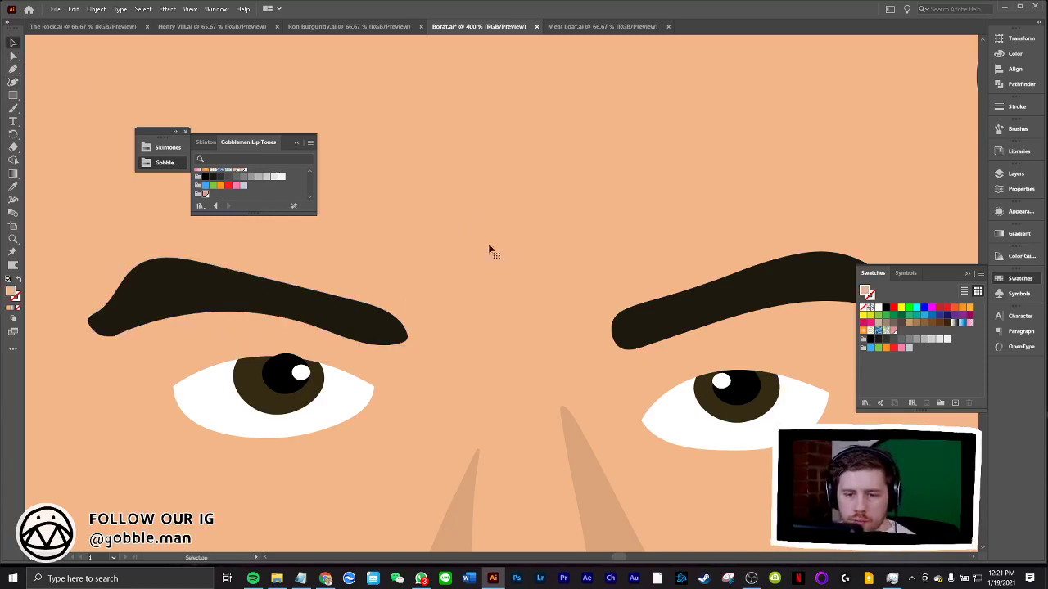
{"action": "scroll", "coordinate": [508, 327], "scroll_direction": "down", "scroll_amount": 3}
{"action": "scroll", "coordinate": [505, 331], "scroll_direction": "down", "scroll_amount": 3}
{"action": "scroll", "coordinate": [505, 331], "scroll_direction": "down", "scroll_amount": 3}
{"action": "scroll", "coordinate": [505, 331], "scroll_direction": "down", "scroll_amount": 2}
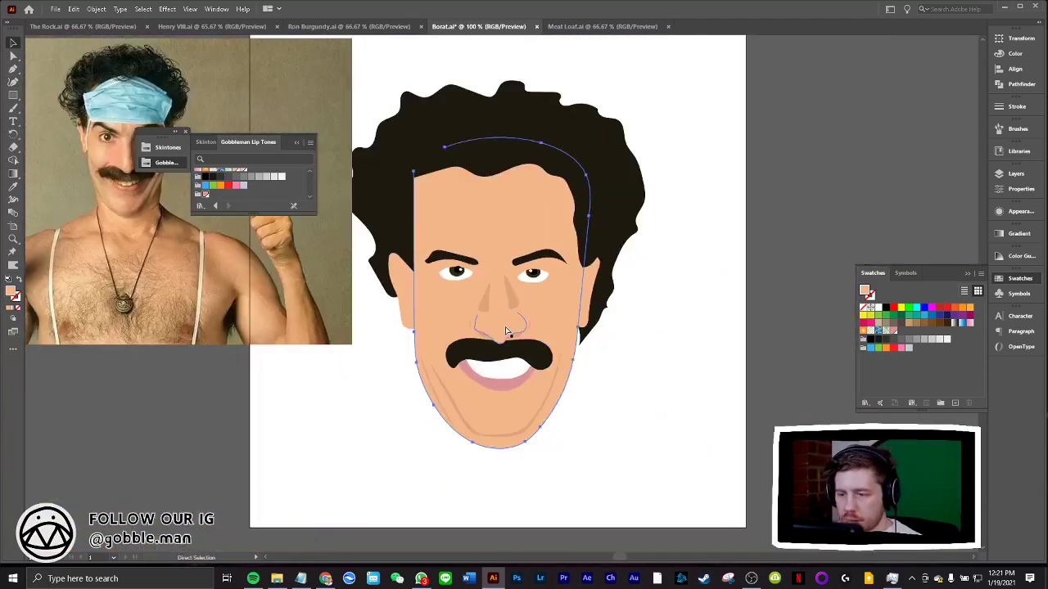
{"action": "left_click", "coordinate": [505, 331]}
{"action": "left_click", "coordinate": [676, 390]}
{"action": "scroll", "coordinate": [655, 392], "scroll_direction": "up", "scroll_amount": 1}
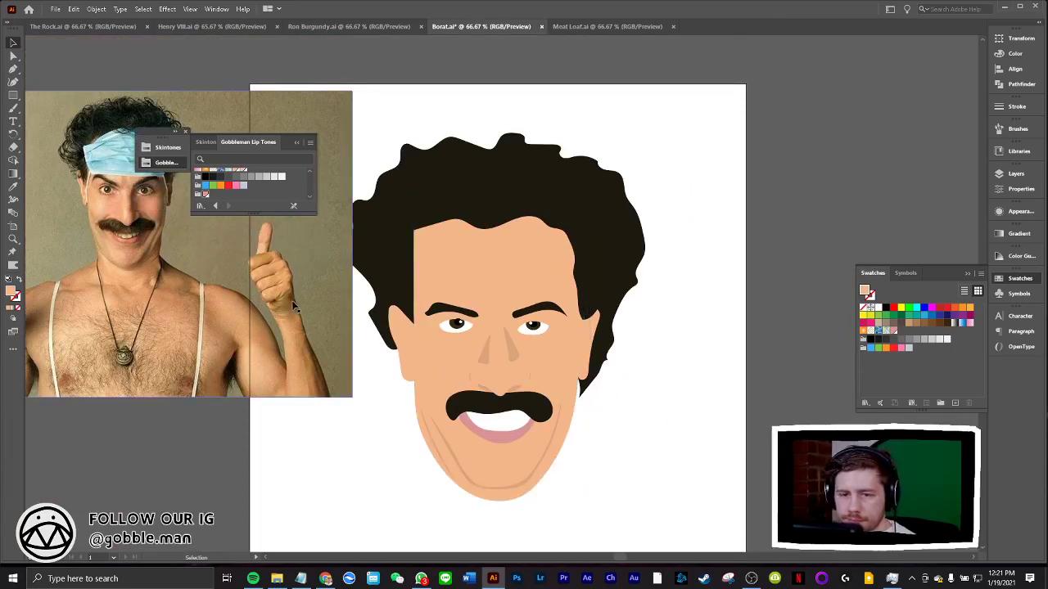
{"action": "left_click_drag", "start_coordinate": [283, 301], "coordinate": [168, 301]}
{"action": "left_click", "coordinate": [690, 357]}
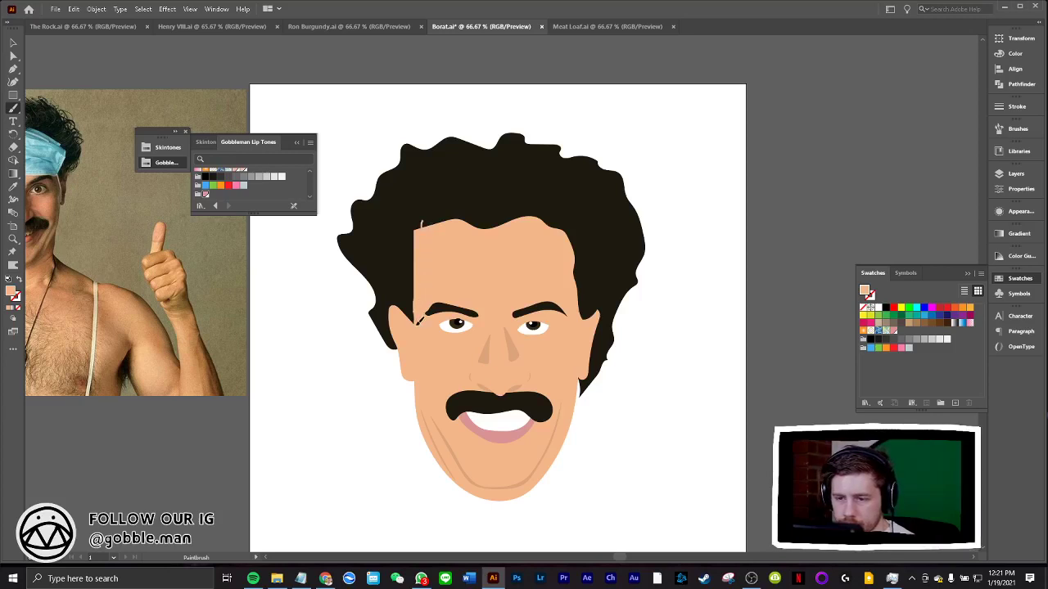
Join the drawn sideburn stroke into a closed shape and fill it with the hair's black
{"action": "key", "text": "v"}
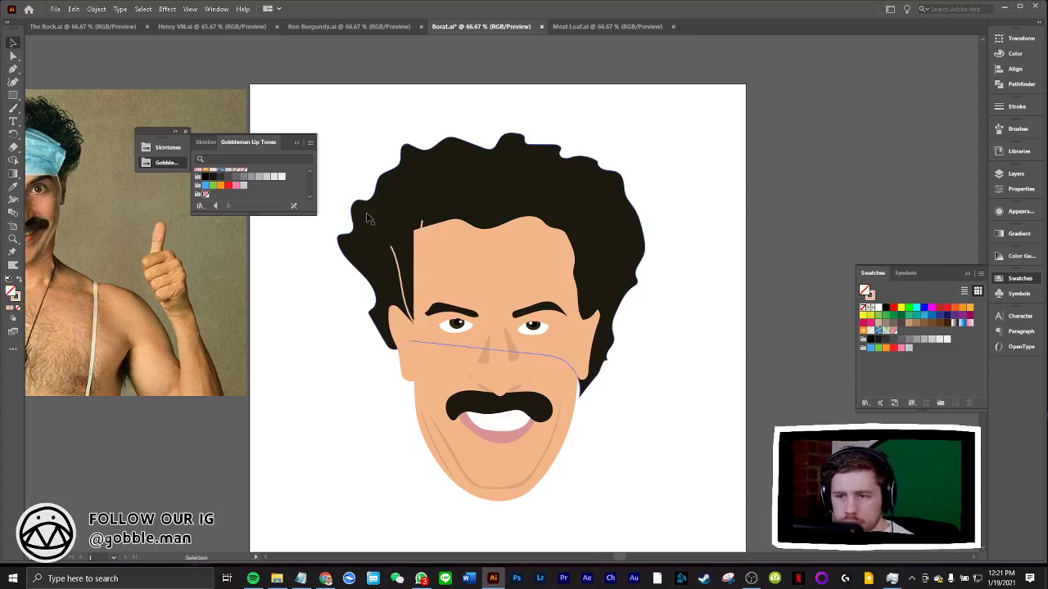
{"action": "left_click", "coordinate": [420, 228]}
{"action": "right_click", "coordinate": [419, 224]}
{"action": "left_click", "coordinate": [452, 331]}
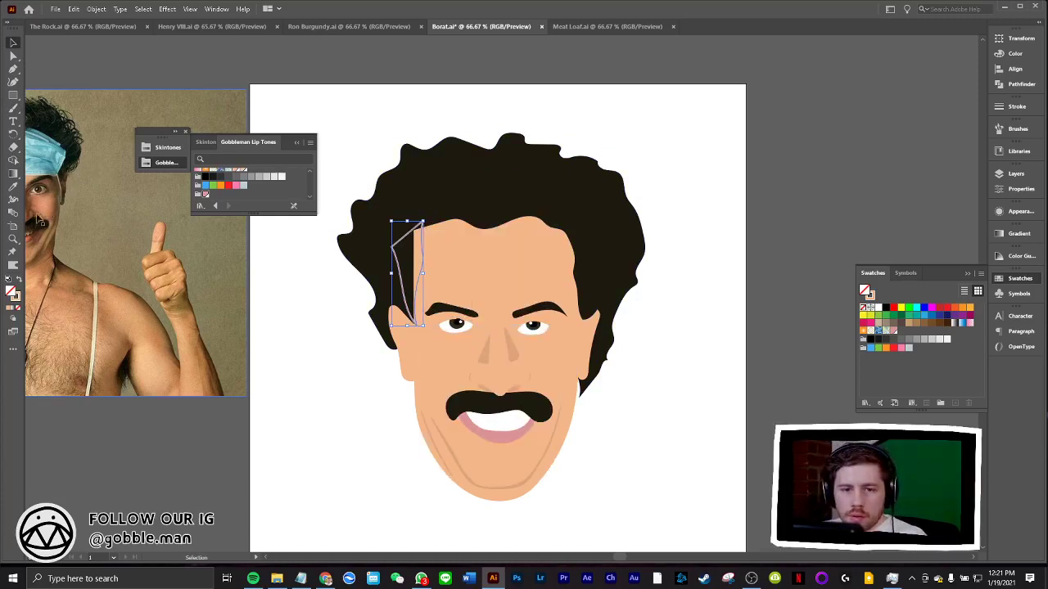
{"action": "left_click", "coordinate": [13, 205]}
{"action": "left_click", "coordinate": [369, 192]}
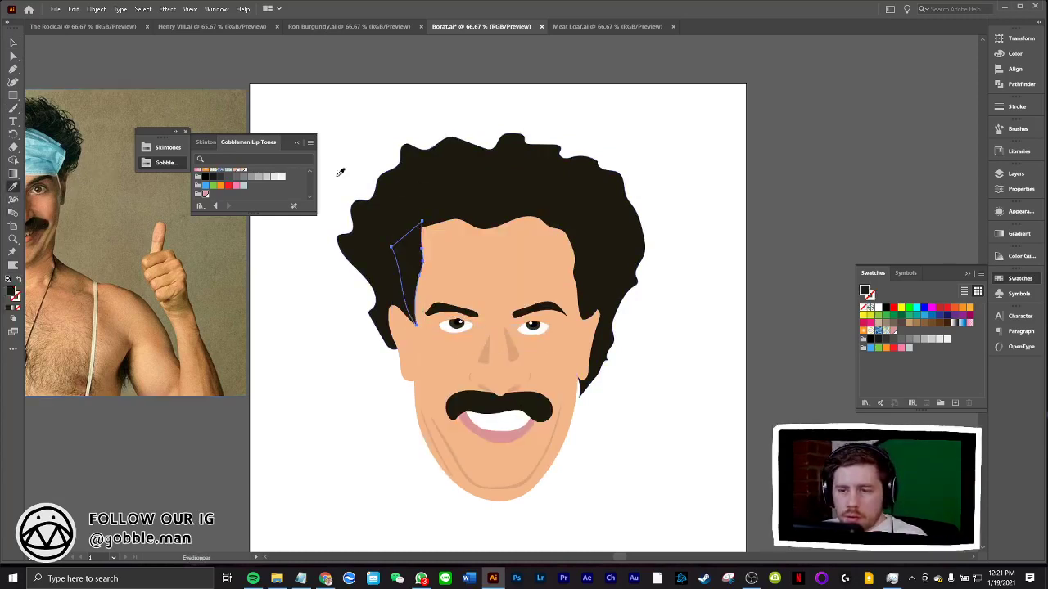
{"action": "key", "text": "v"}
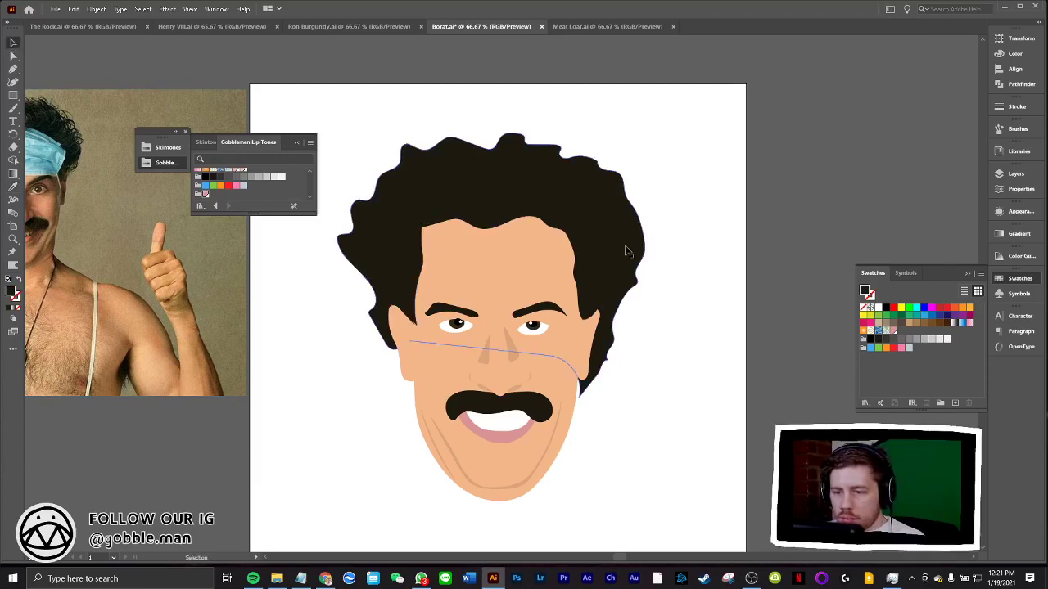
Pull the sideburn tip lower and smooth its inner edge curve
{"action": "key", "text": "a"}
{"action": "scroll", "coordinate": [568, 336], "scroll_direction": "up", "scroll_amount": 2}
{"action": "scroll", "coordinate": [568, 336], "scroll_direction": "up", "scroll_amount": 2}
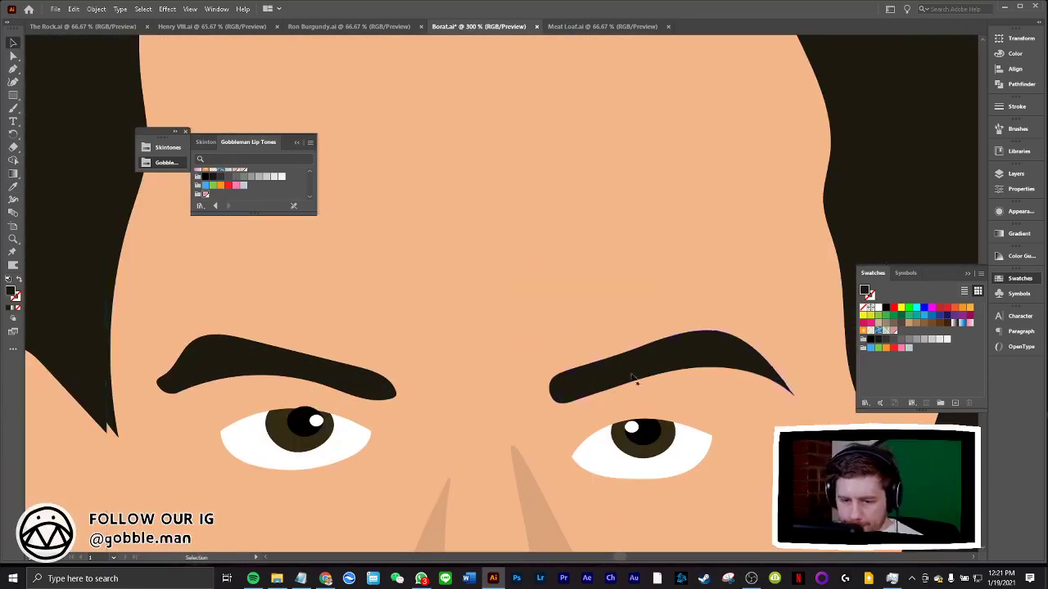
{"action": "key", "text": "v"}
{"action": "left_click_drag", "start_coordinate": [350, 507], "coordinate": [514, 442]}
{"action": "scroll", "coordinate": [514, 442], "scroll_direction": "down", "scroll_amount": 1}
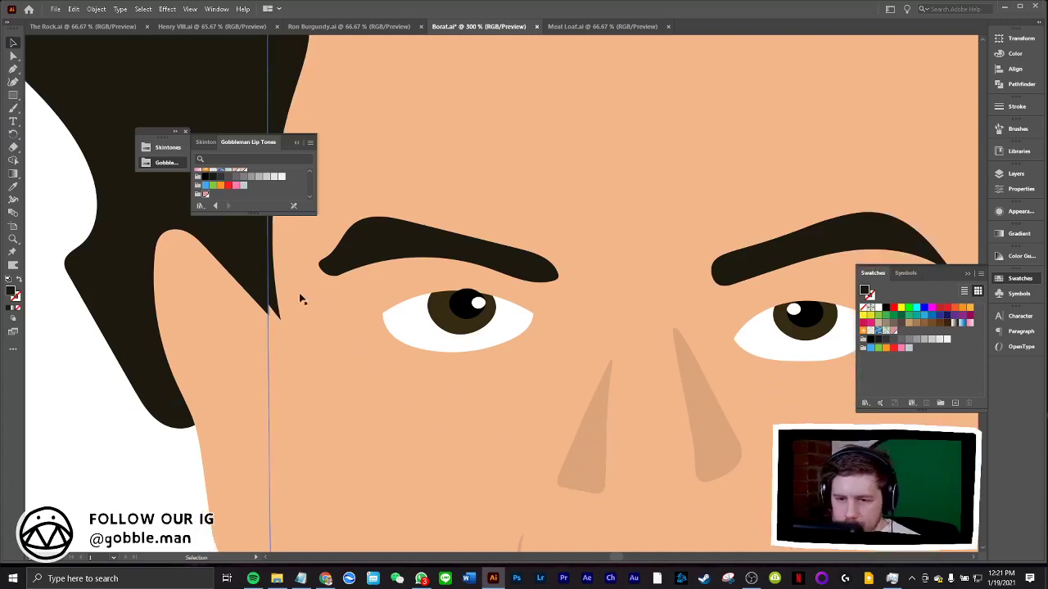
{"action": "left_click", "coordinate": [276, 299]}
{"action": "left_click", "coordinate": [12, 85]}
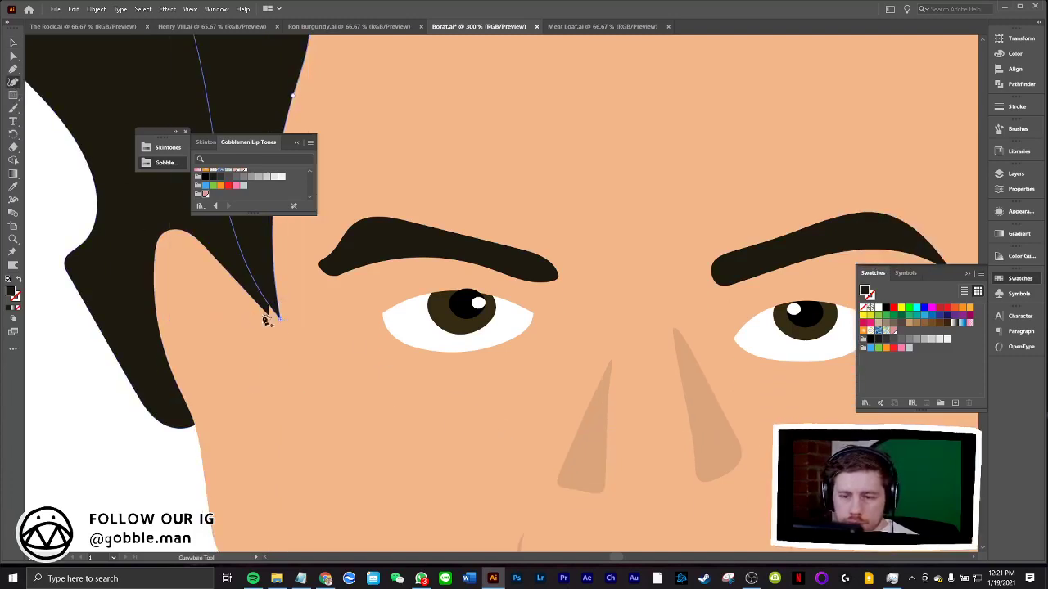
{"action": "left_click_drag", "start_coordinate": [281, 324], "coordinate": [278, 341]}
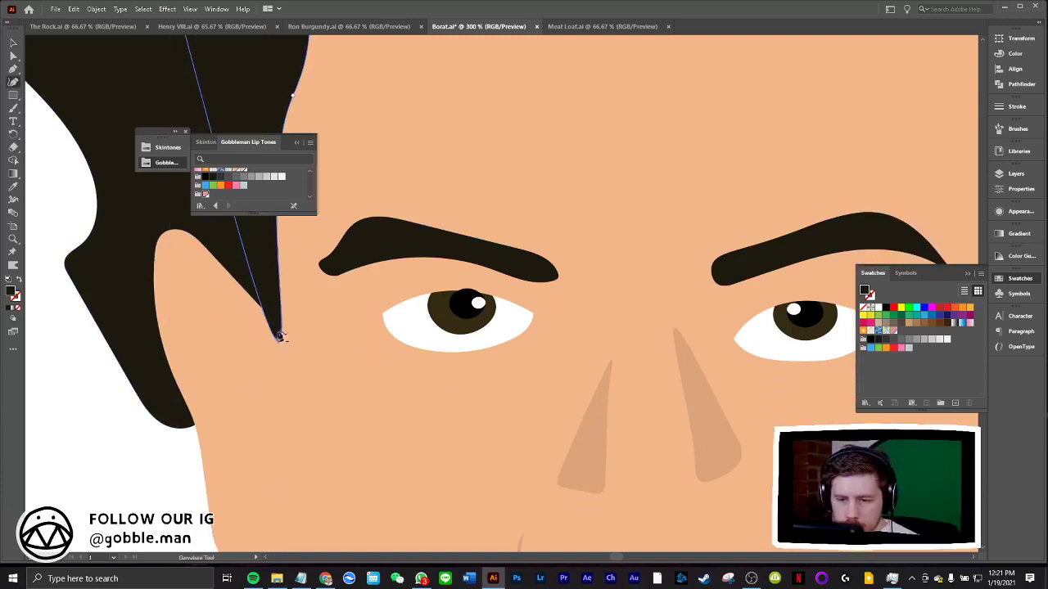
{"action": "mouse_move", "coordinate": [268, 313]}
{"action": "left_mouse_down"}
{"action": "mouse_move", "coordinate": [275, 326]}
{"action": "mouse_move", "coordinate": [255, 291]}
{"action": "left_mouse_up"}
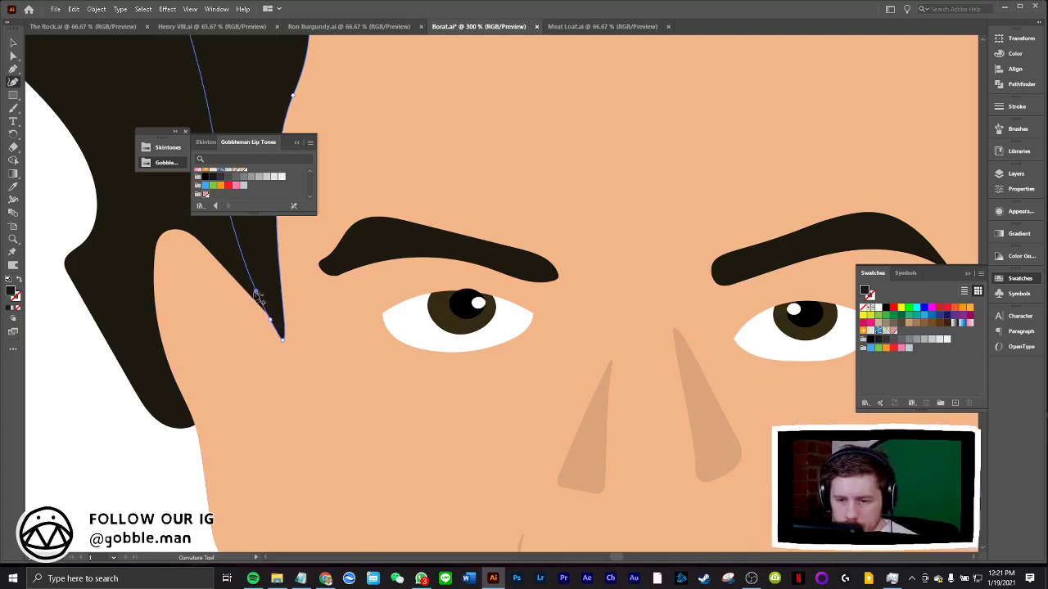
{"action": "key", "text": "v"}
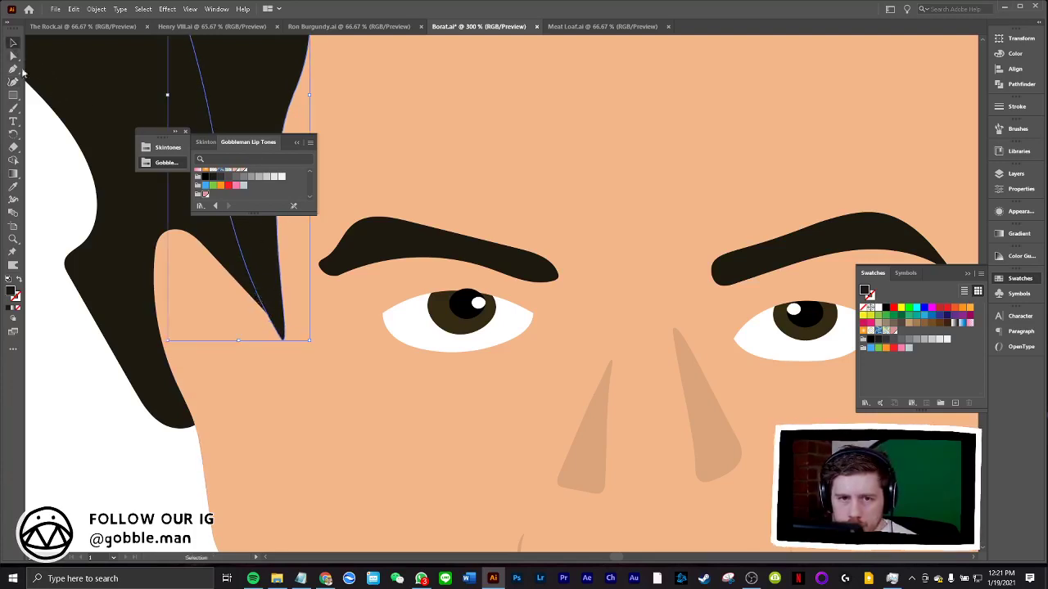
{"action": "scroll", "coordinate": [163, 343], "scroll_direction": "down", "scroll_amount": 2}
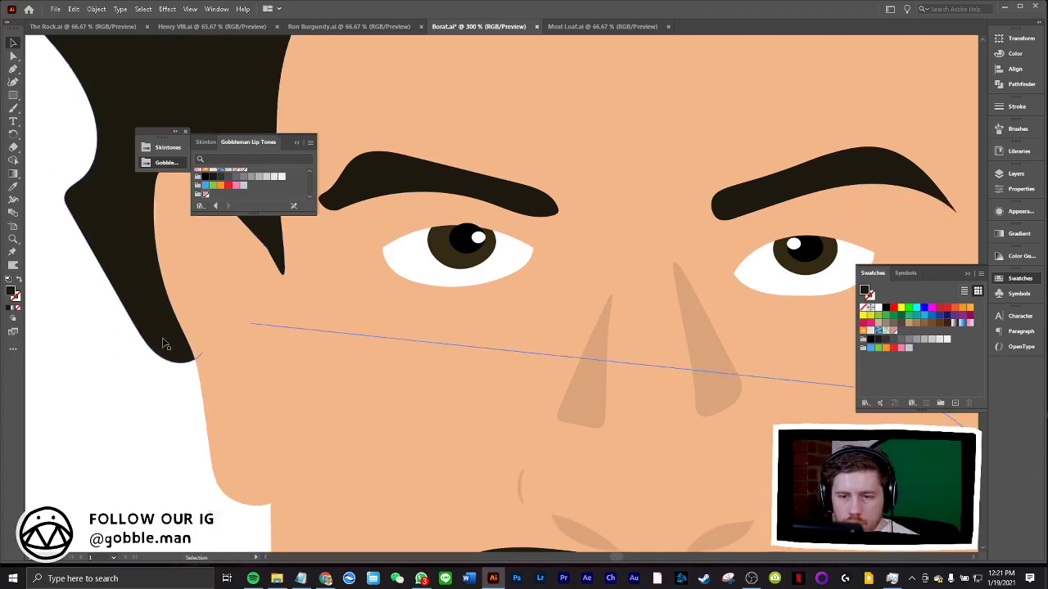
Close the lip tones library and brush the left ear's curved rim line and earlobe loop
{"action": "left_click", "coordinate": [296, 142]}
{"action": "left_click", "coordinate": [185, 131]}
{"action": "left_click", "coordinate": [13, 107]}
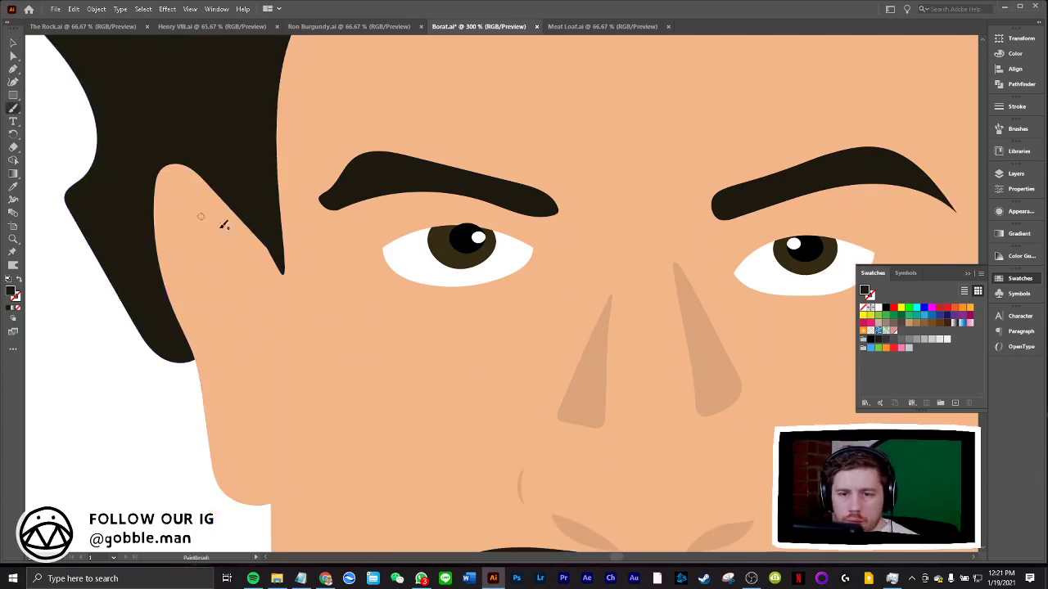
{"action": "left_click_drag", "start_coordinate": [214, 211], "coordinate": [165, 219]}
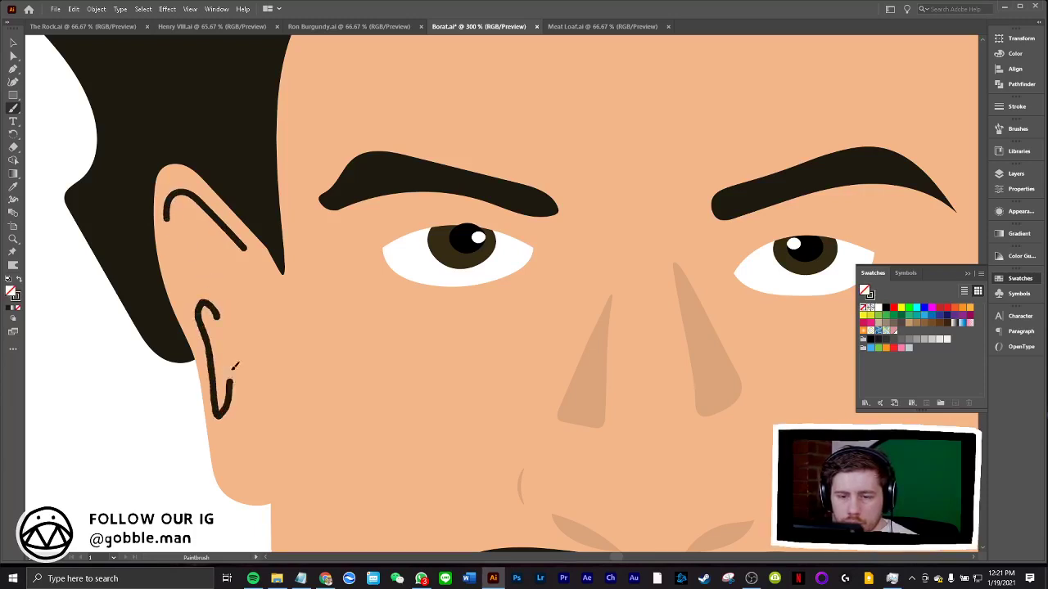
{"action": "left_click_drag", "start_coordinate": [215, 368], "coordinate": [218, 313]}
{"action": "key", "text": "v"}
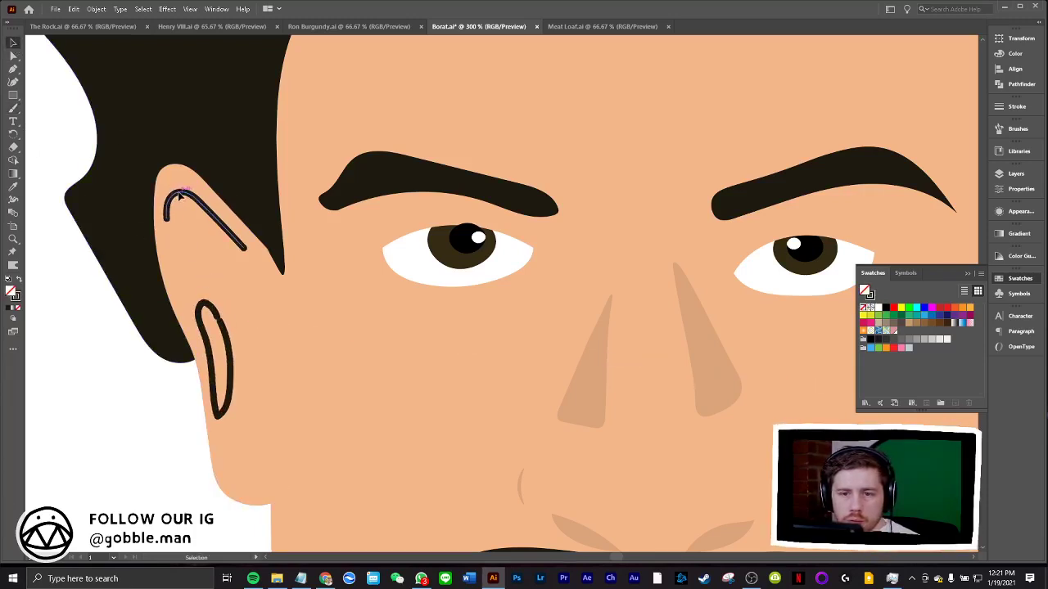
Colour both ear strokes with the nose-shadow tan and join the inner lobe into a closed shape
{"action": "left_click", "coordinate": [205, 211]}
{"action": "left_click", "coordinate": [203, 319], "text": "shift"}
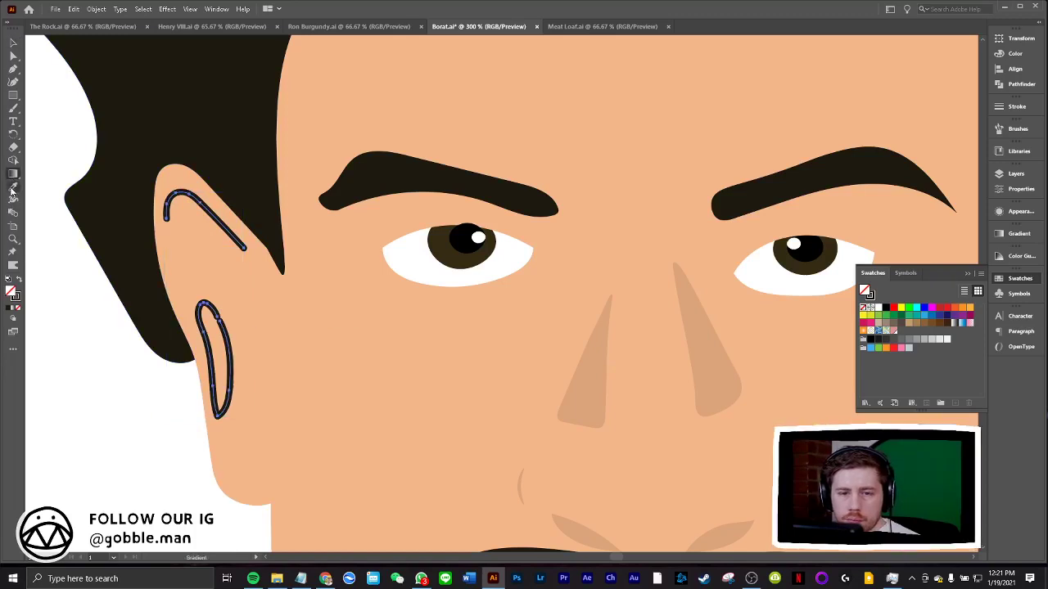
{"action": "left_click", "coordinate": [13, 187]}
{"action": "left_click", "coordinate": [595, 350]}
{"action": "key", "text": "v"}
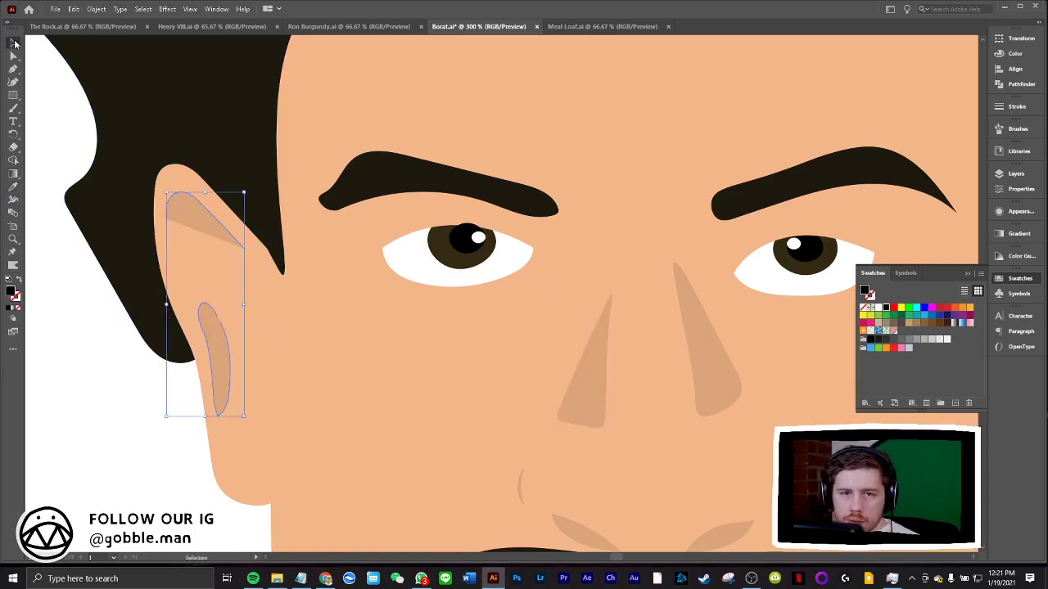
{"action": "left_click", "coordinate": [214, 324]}
{"action": "right_click", "coordinate": [214, 325]}
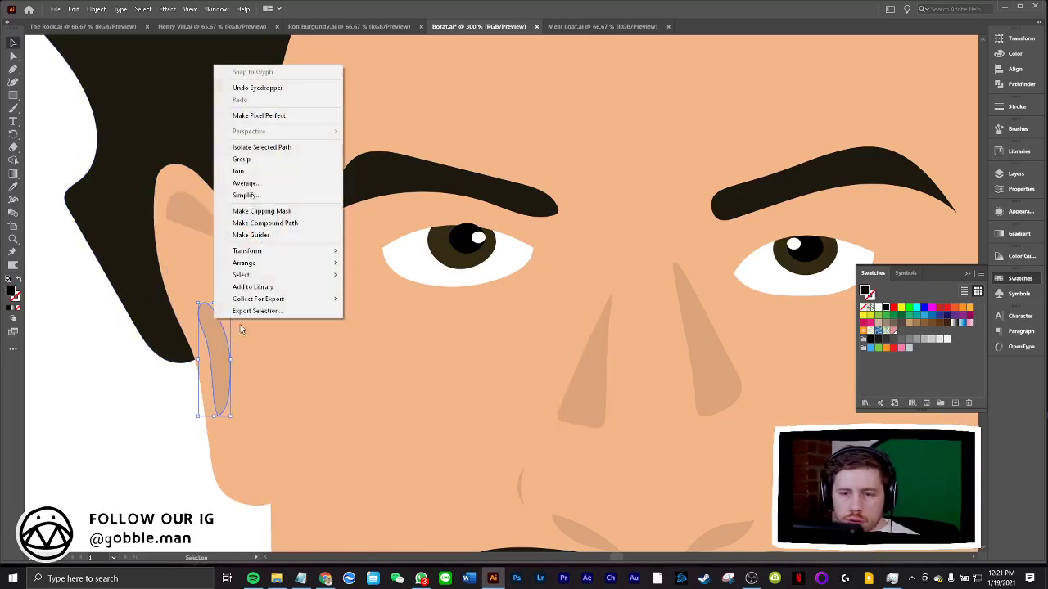
{"action": "left_click", "coordinate": [244, 171]}
Reshape the upper ear shading curve with the Curvature tool
{"action": "left_click", "coordinate": [12, 81]}
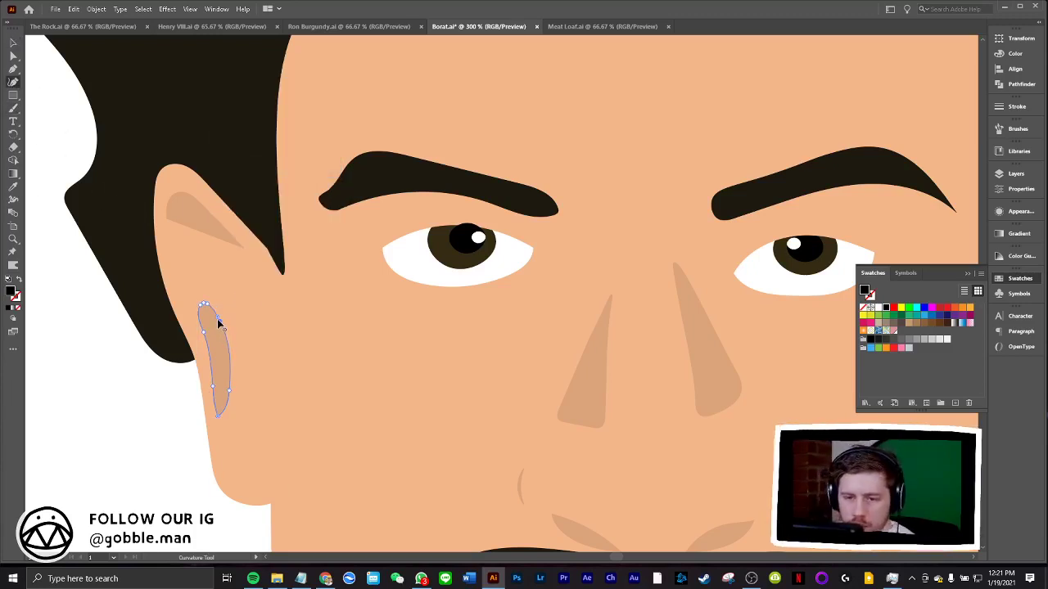
{"action": "left_click", "coordinate": [214, 223]}
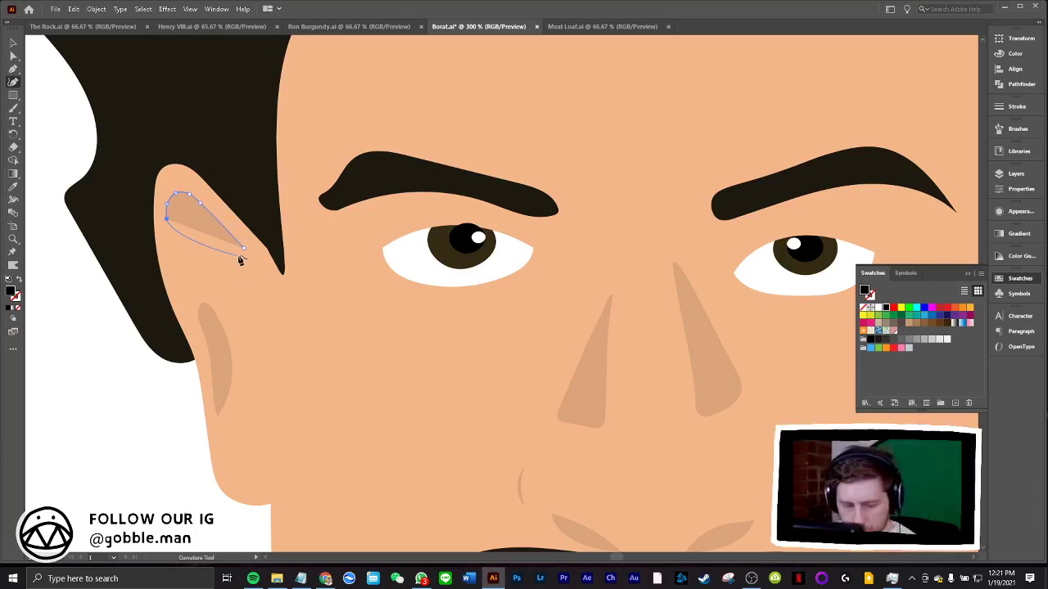
{"action": "key", "text": "ctrl+alt+bracketleft"}
{"action": "right_click", "coordinate": [217, 221]}
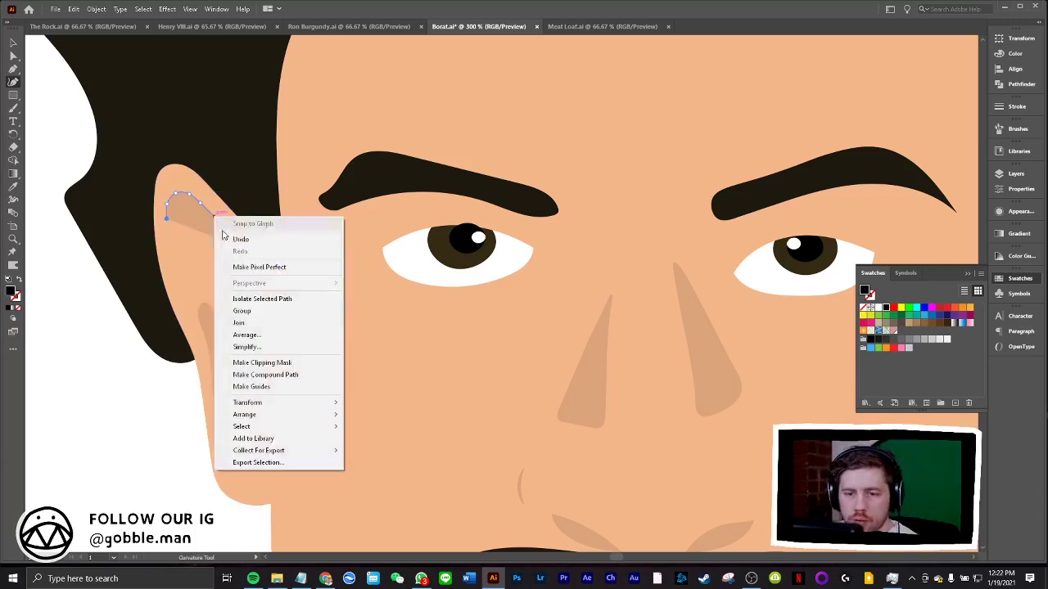
{"action": "left_click", "coordinate": [250, 321]}
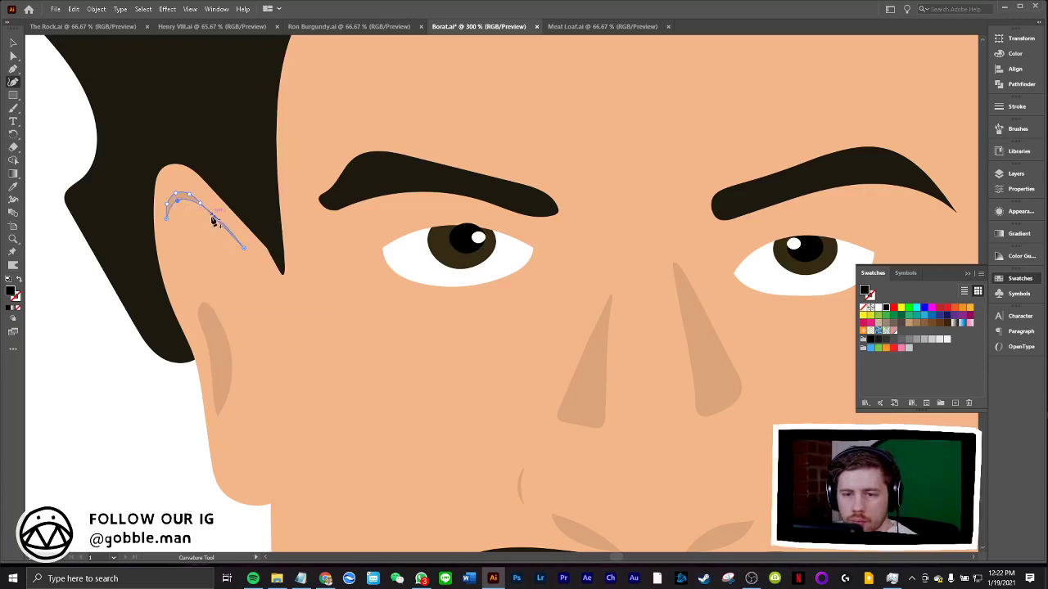
{"action": "left_click", "coordinate": [209, 213]}
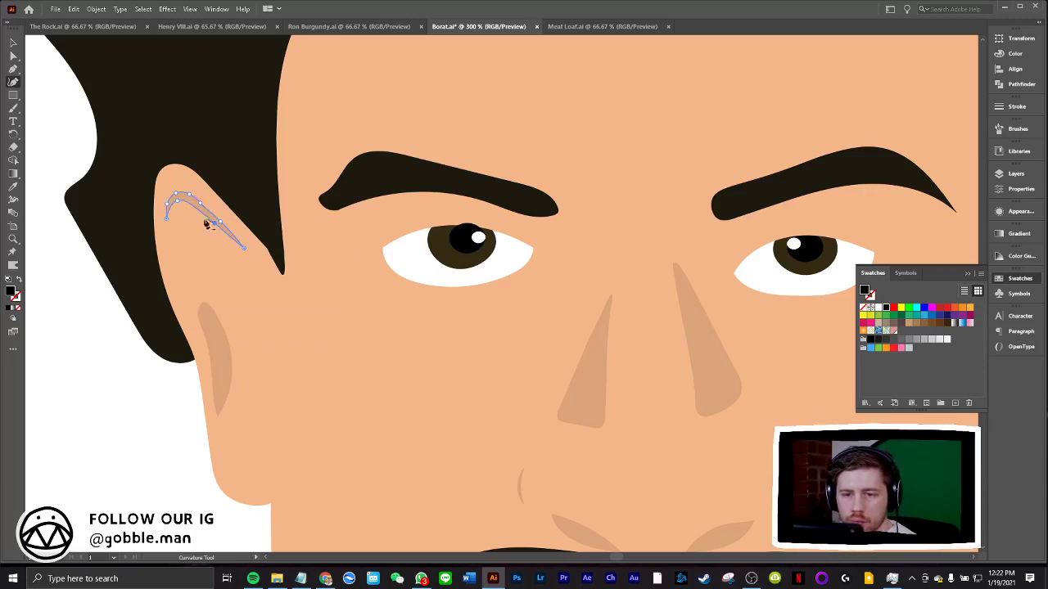
{"action": "left_click_drag", "start_coordinate": [243, 248], "coordinate": [238, 249]}
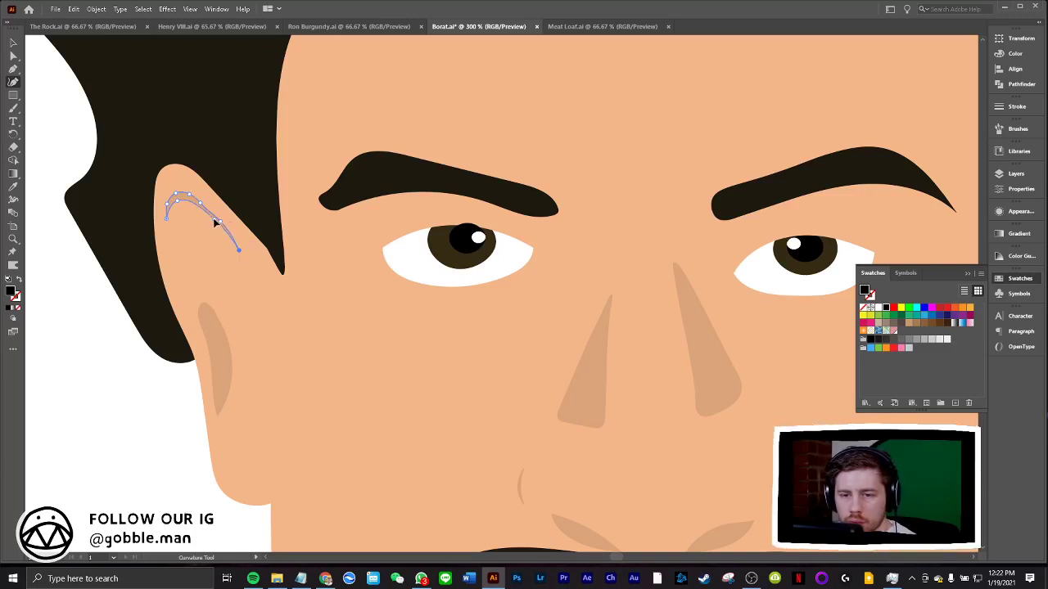
{"action": "left_click", "coordinate": [13, 42]}
{"action": "left_click", "coordinate": [92, 178]}
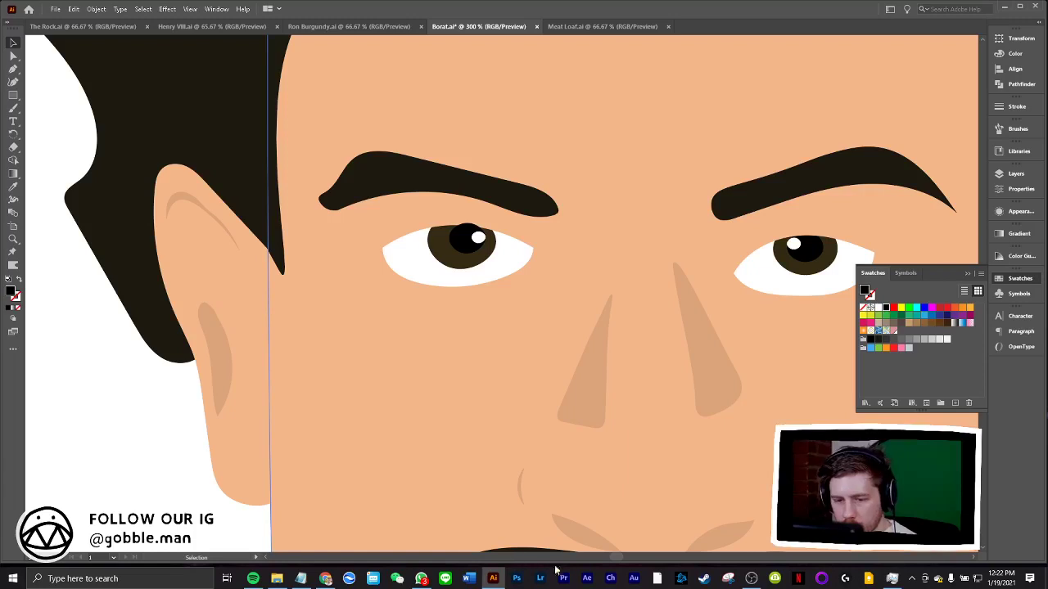
Paint the right ear's upper shading stroke and earlobe loop, joining the lobe closed
{"action": "left_click_drag", "start_coordinate": [615, 563], "coordinate": [628, 563]}
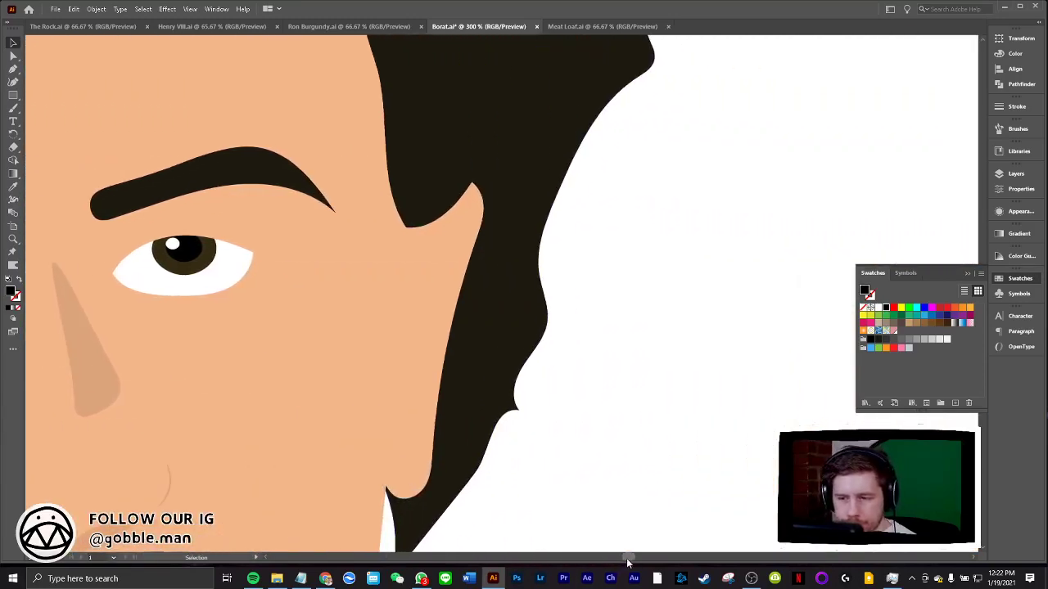
{"action": "left_click", "coordinate": [18, 107]}
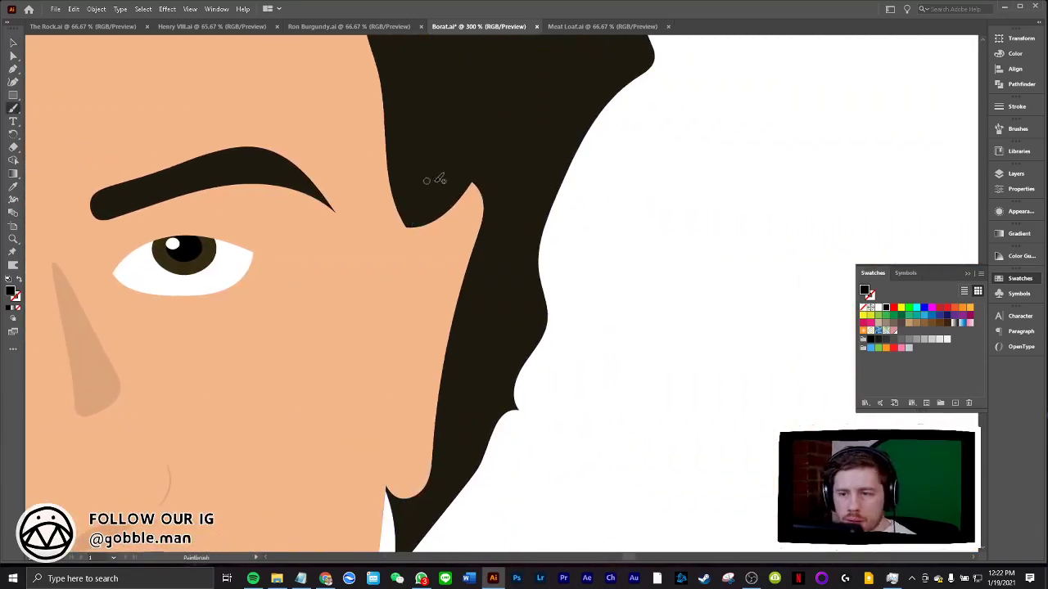
{"action": "left_click_drag", "start_coordinate": [446, 276], "coordinate": [438, 291]}
{"action": "left_click_drag", "start_coordinate": [403, 337], "coordinate": [407, 350]}
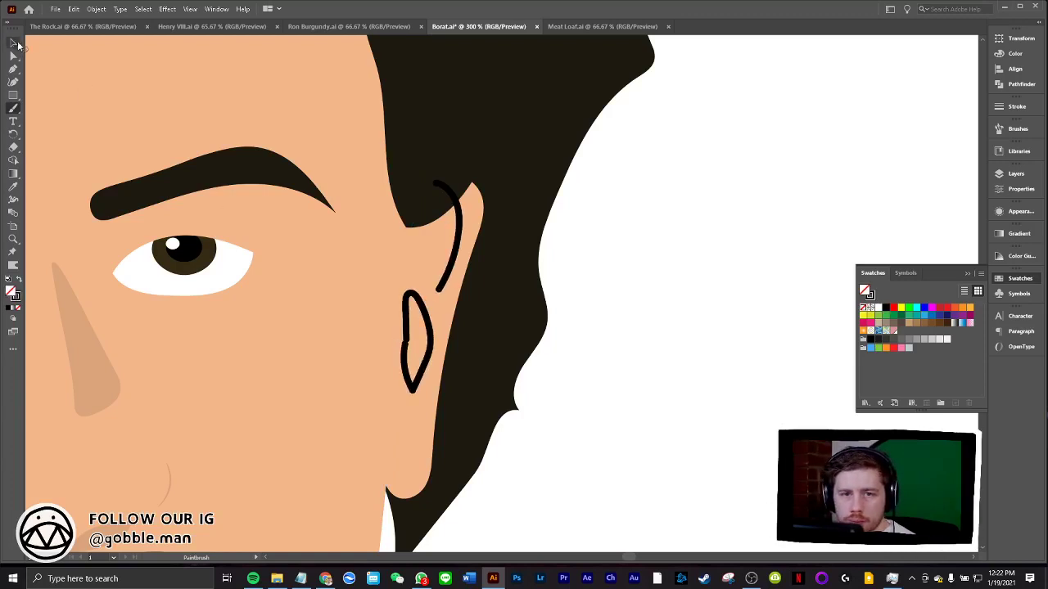
{"action": "left_click", "coordinate": [15, 43]}
{"action": "right_click", "coordinate": [423, 307]}
{"action": "left_click", "coordinate": [473, 381]}
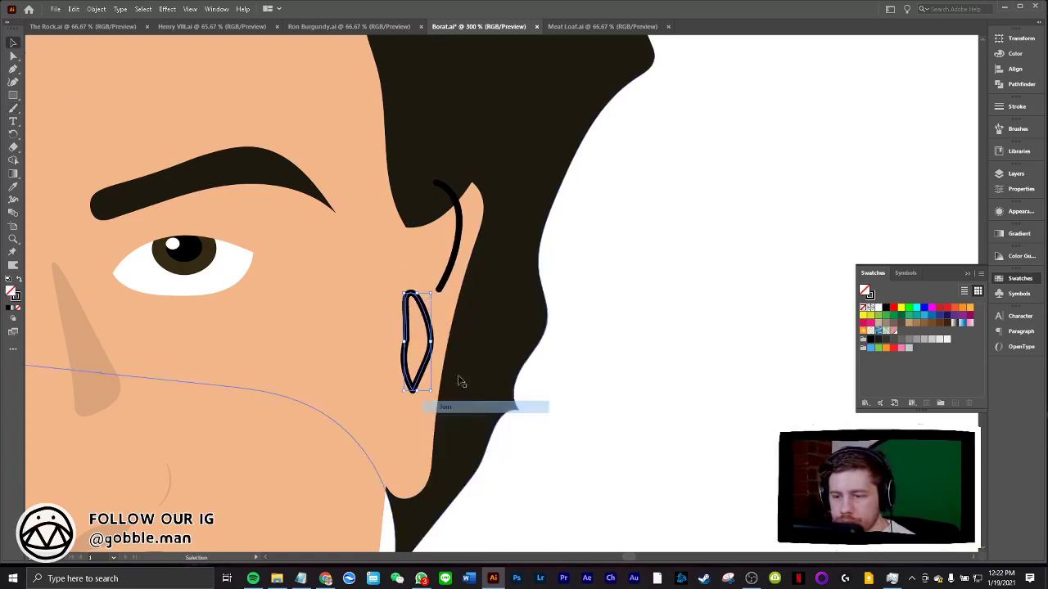
Fill both right-ear shading shapes with the nose shadow's tan
{"action": "left_click", "coordinate": [437, 182]}
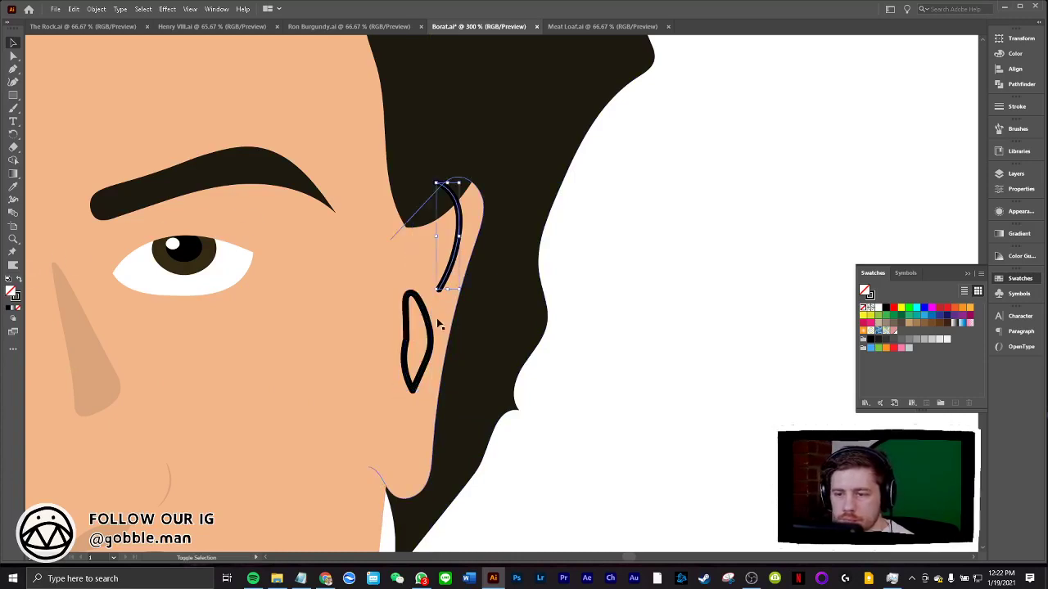
{"action": "left_click", "coordinate": [427, 332], "text": "shift"}
{"action": "left_click", "coordinate": [13, 186]}
{"action": "left_click", "coordinate": [86, 311]}
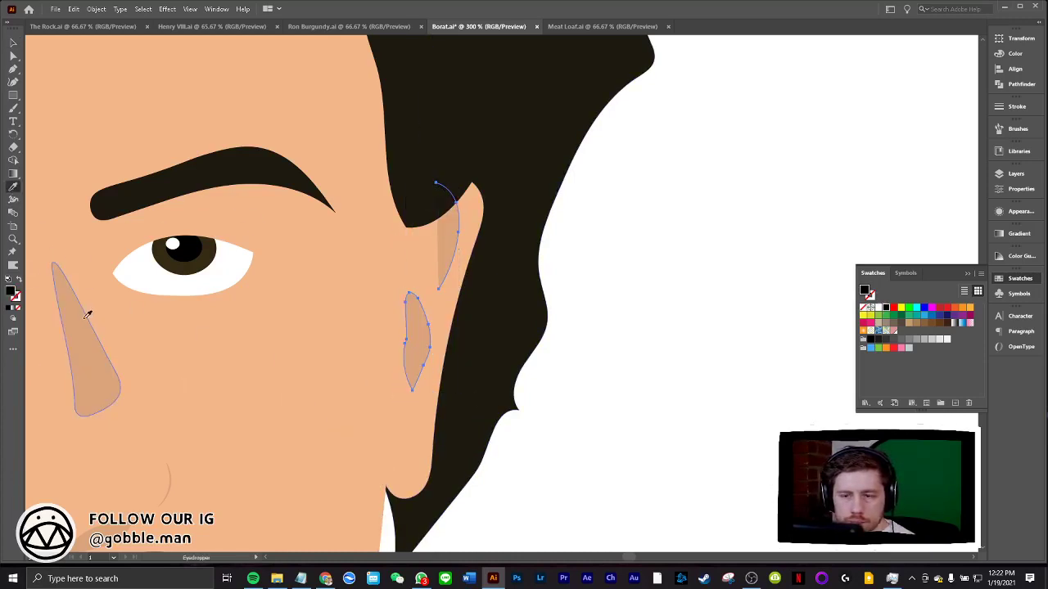
{"action": "left_click", "coordinate": [13, 43]}
{"action": "left_click", "coordinate": [687, 243]}
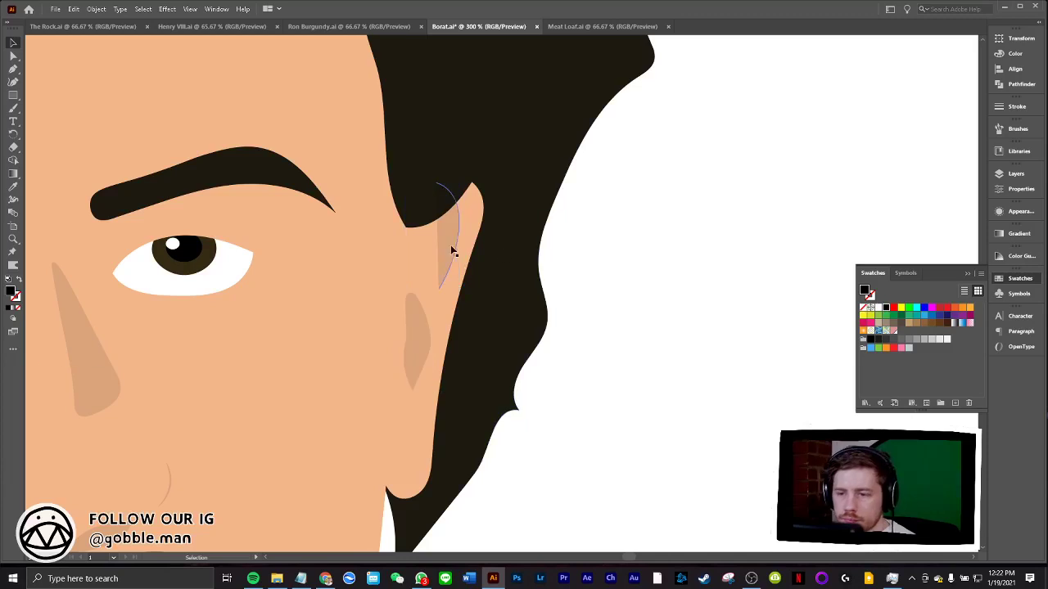
Extend the upper ear shading curve with a new point, then save the Borat drawing
{"action": "left_click", "coordinate": [451, 245]}
{"action": "right_click", "coordinate": [452, 247]}
{"action": "left_click", "coordinate": [478, 353]}
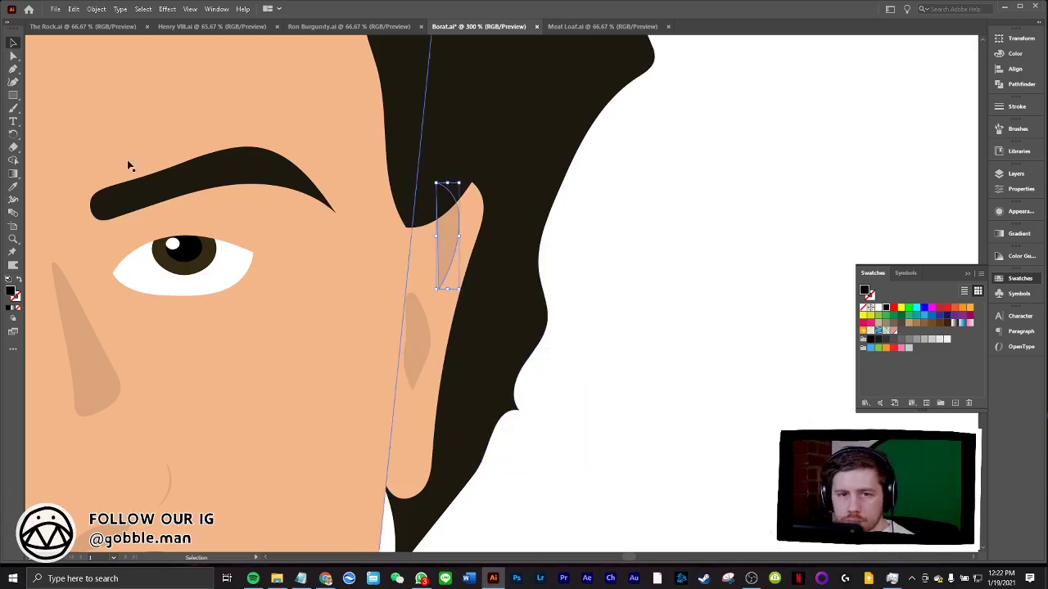
{"action": "key", "text": "shift+grave"}
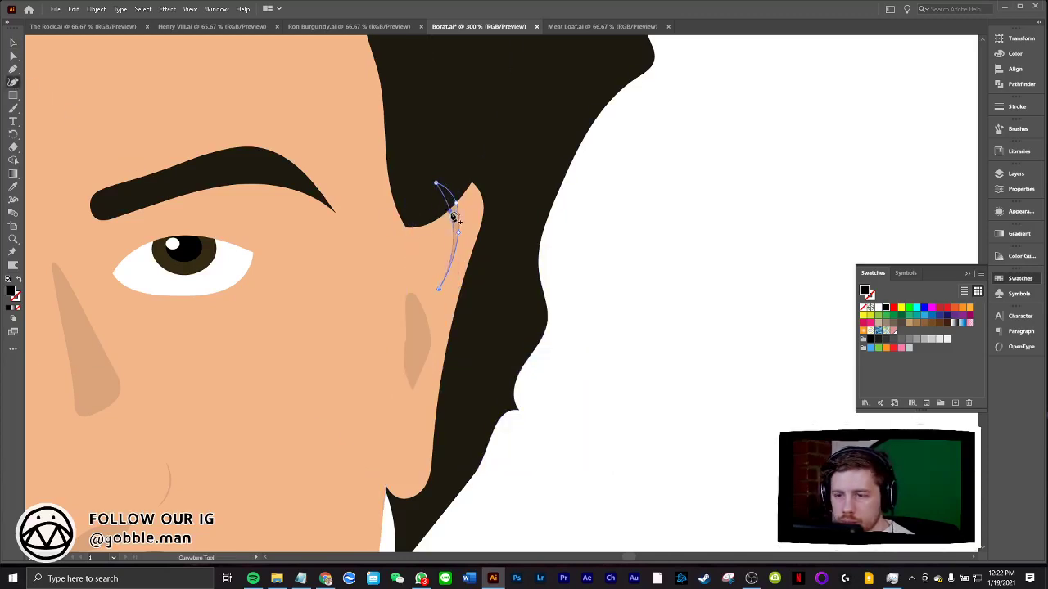
{"action": "left_click", "coordinate": [435, 288]}
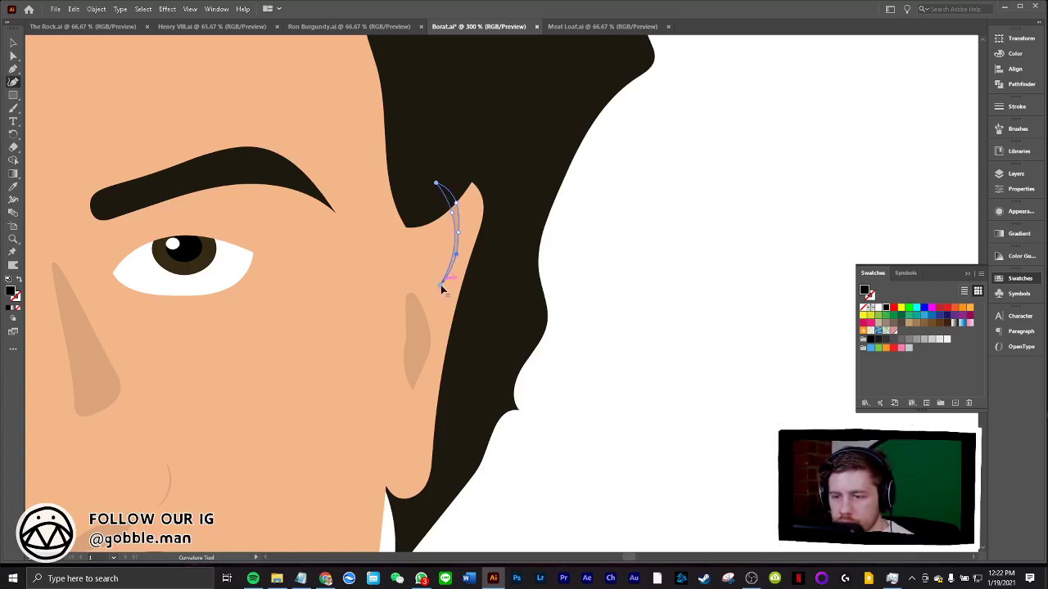
{"action": "key", "text": "Escape"}
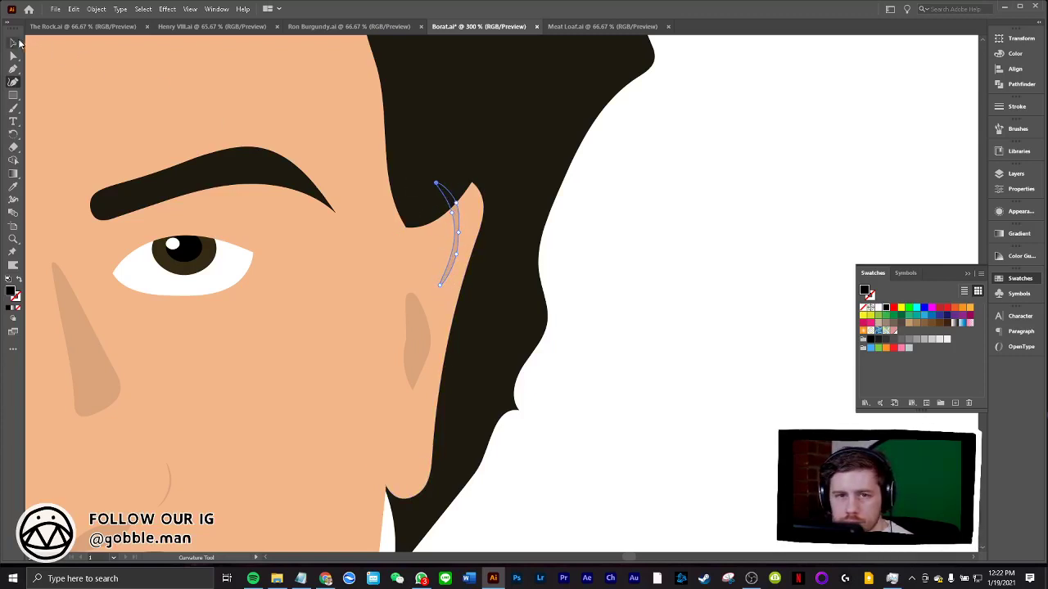
{"action": "left_click", "coordinate": [13, 43]}
{"action": "left_click_drag", "start_coordinate": [434, 164], "coordinate": [423, 349]}
{"action": "key", "text": "a"}
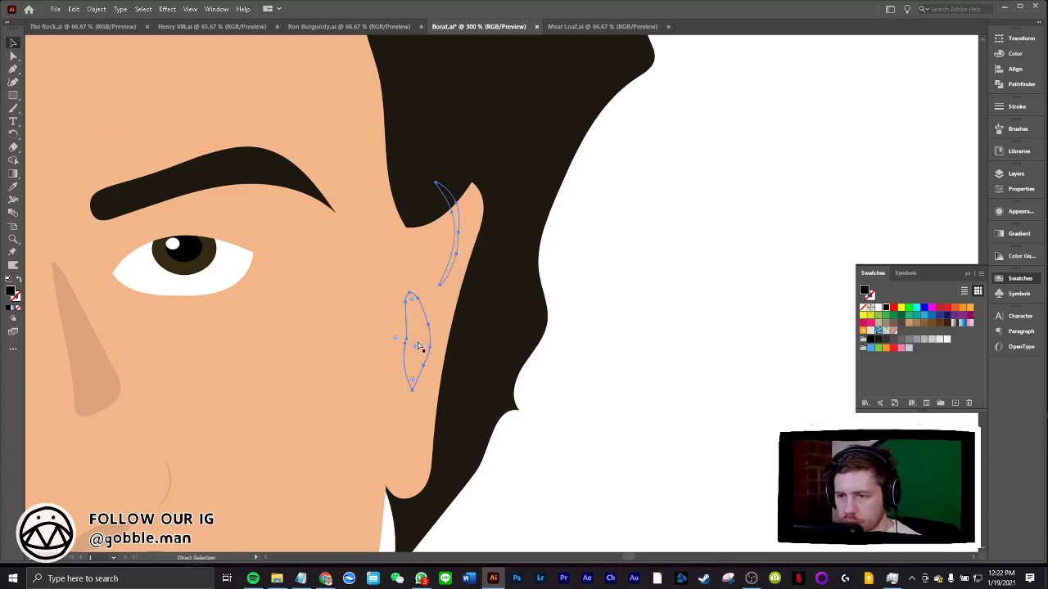
{"action": "key", "text": "v"}
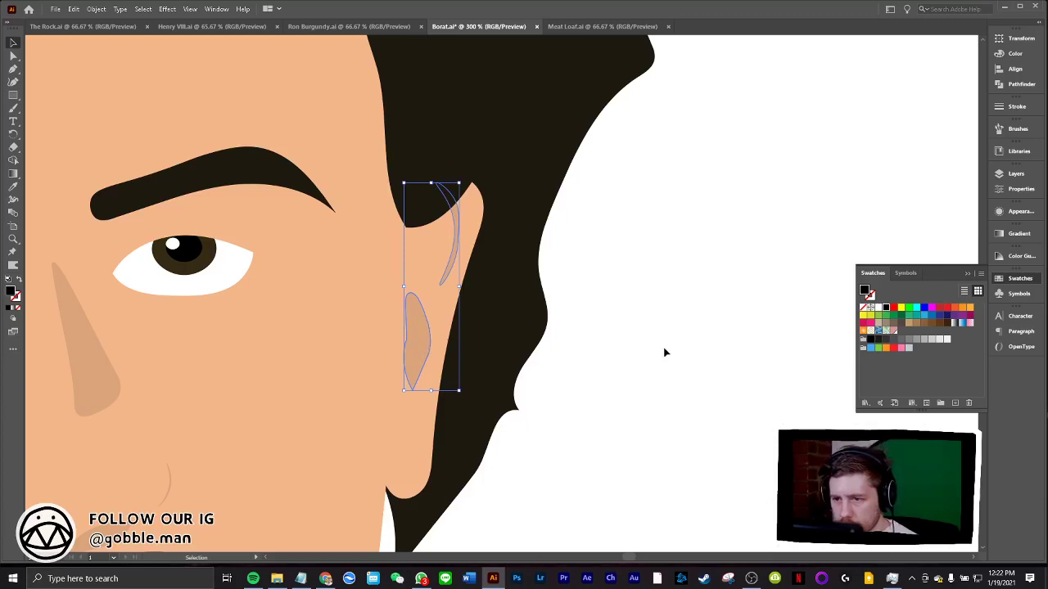
{"action": "left_click", "coordinate": [663, 351]}
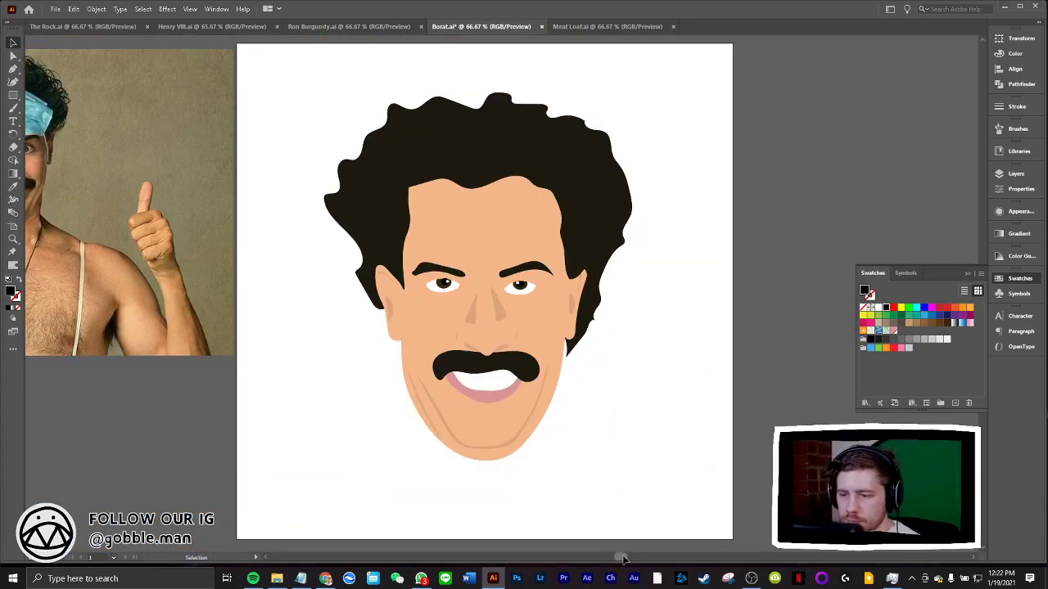
{"action": "scroll", "coordinate": [622, 536], "scroll_direction": "up", "scroll_amount": 2}
{"action": "key", "text": "ctrl+s"}
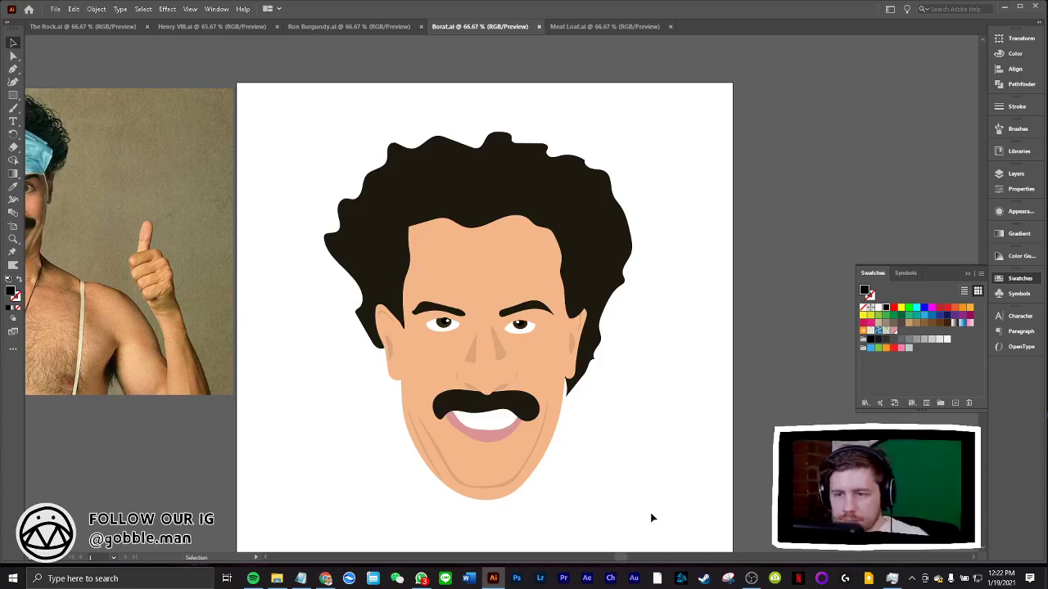
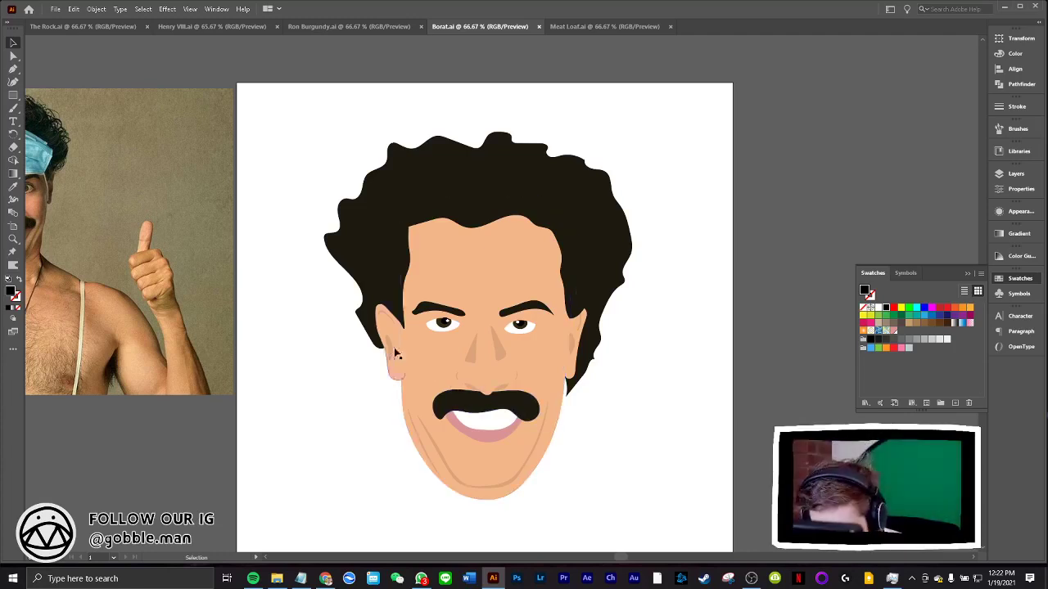
Nudge the ear shape slightly and save Borat.ai
{"action": "left_click_drag", "start_coordinate": [391, 347], "coordinate": [392, 351]}
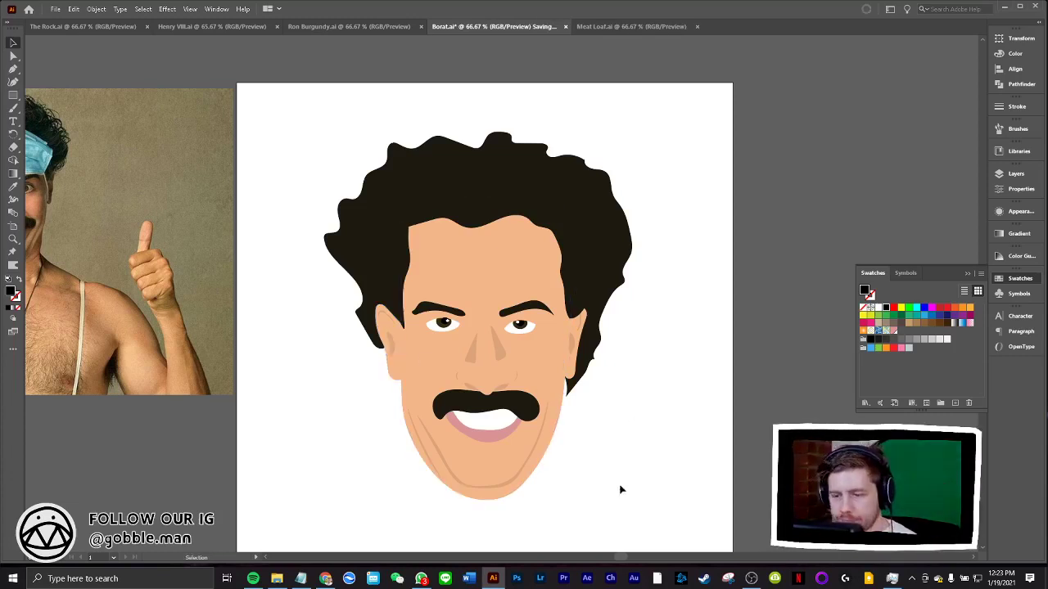
{"action": "key", "text": "ctrl+s"}
{"action": "key", "text": "ctrl+a"}
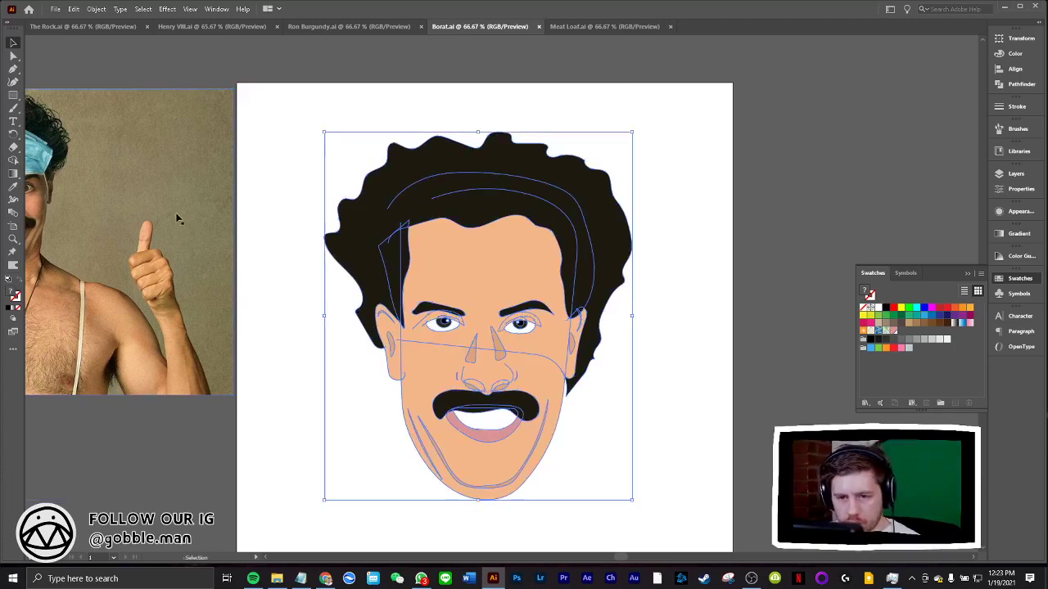
Slide the reference photo further left beside the artboard
{"action": "left_click", "coordinate": [328, 323]}
{"action": "left_click", "coordinate": [540, 351]}
{"action": "left_click", "coordinate": [649, 365]}
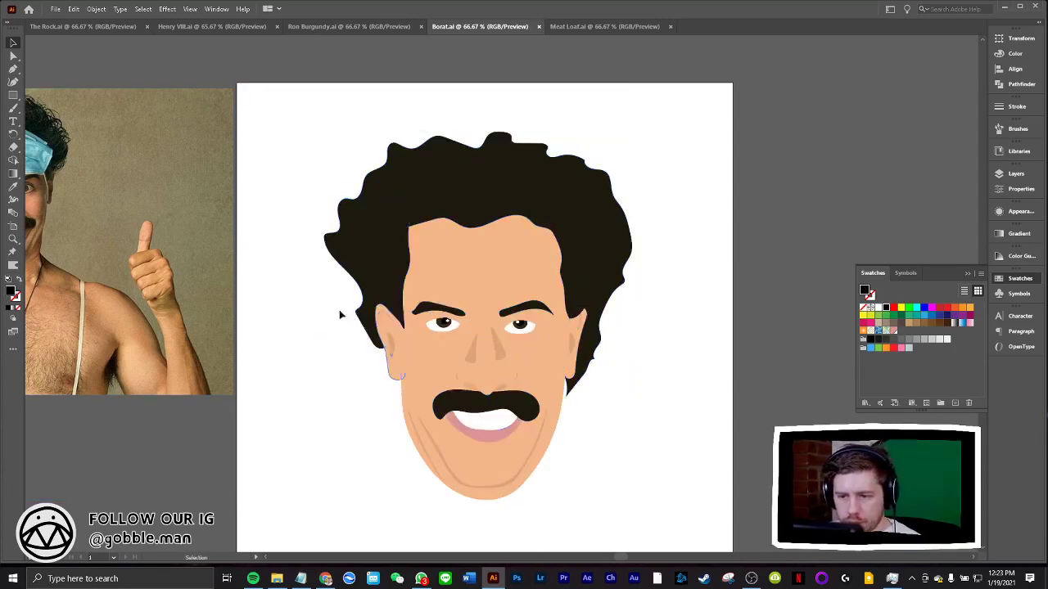
{"action": "left_click_drag", "start_coordinate": [161, 276], "coordinate": [50, 285]}
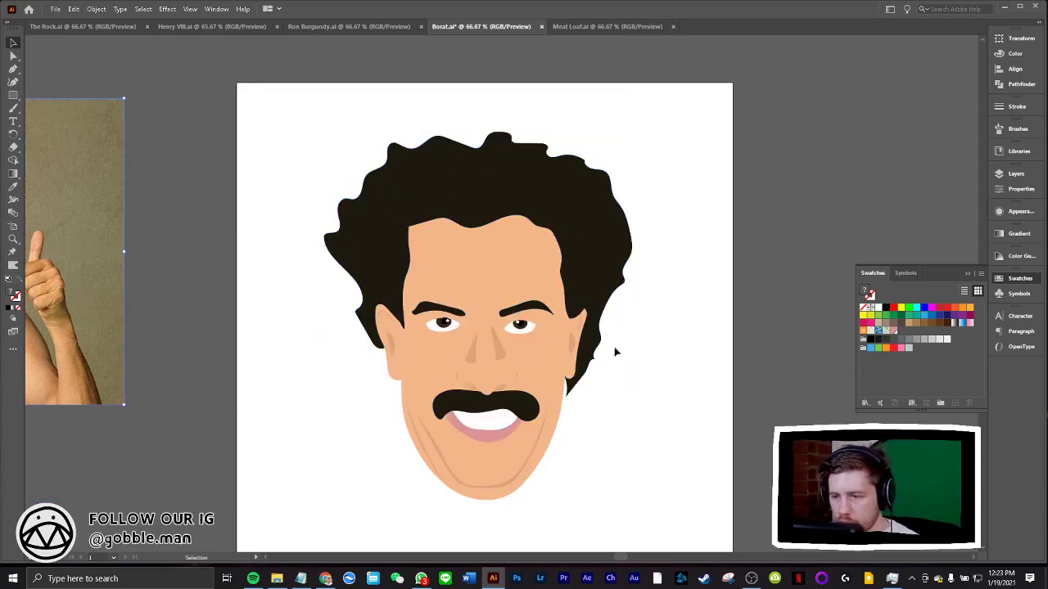
{"action": "left_click", "coordinate": [608, 438]}
{"action": "left_click", "coordinate": [460, 370]}
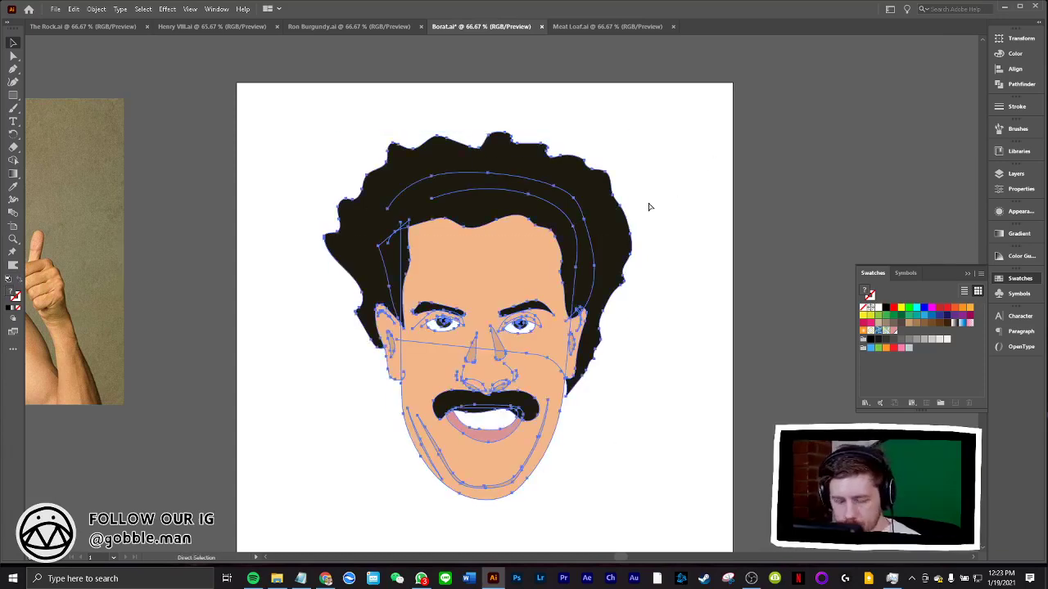
{"action": "left_click", "coordinate": [696, 284]}
{"action": "key", "text": "ctrl+a"}
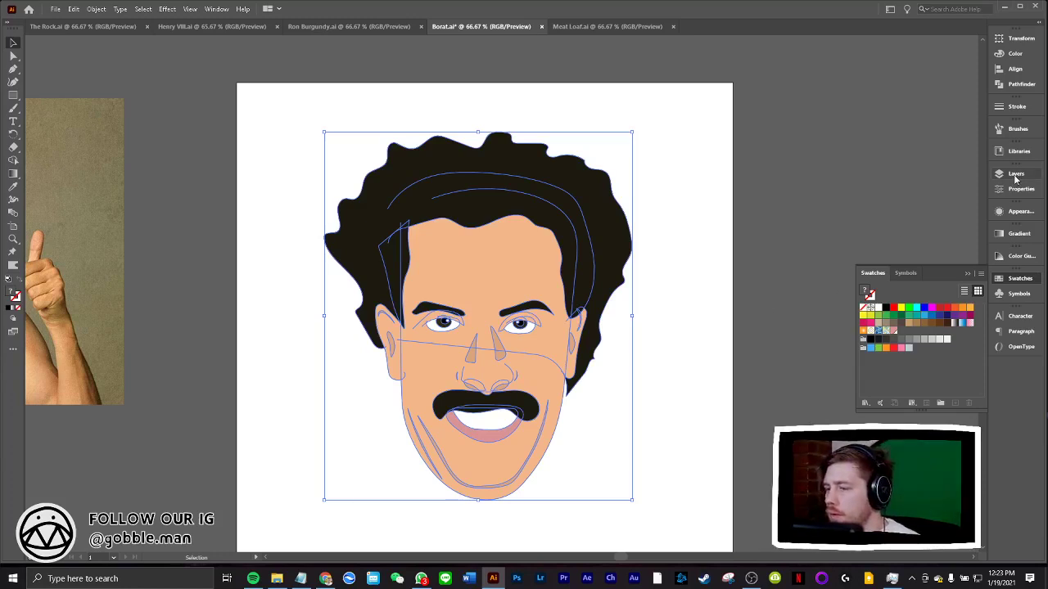
{"action": "left_click", "coordinate": [1013, 84]}
{"action": "left_click", "coordinate": [872, 63]}
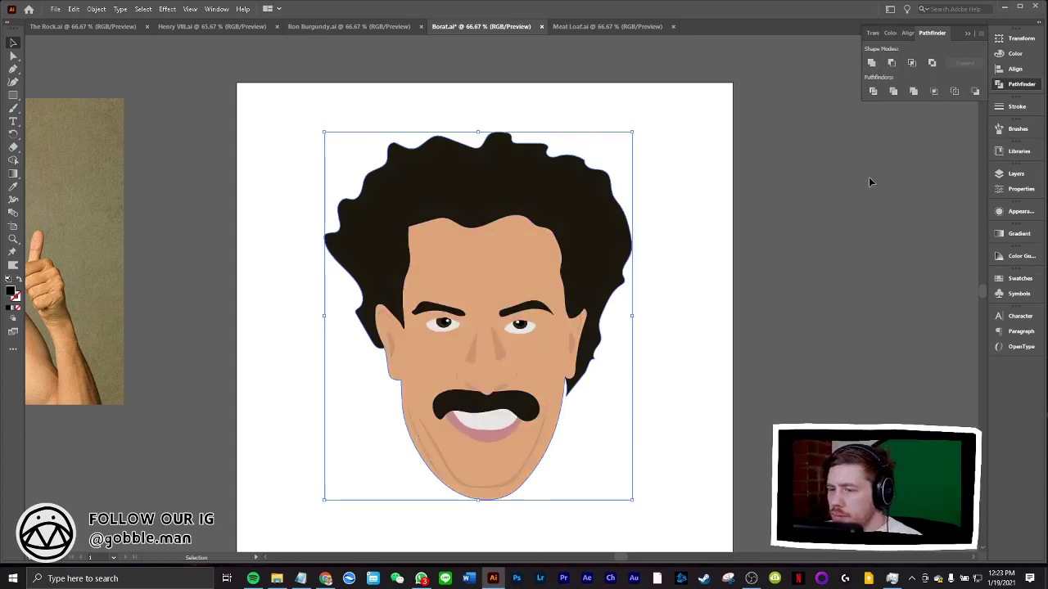
{"action": "left_click", "coordinate": [1015, 174]}
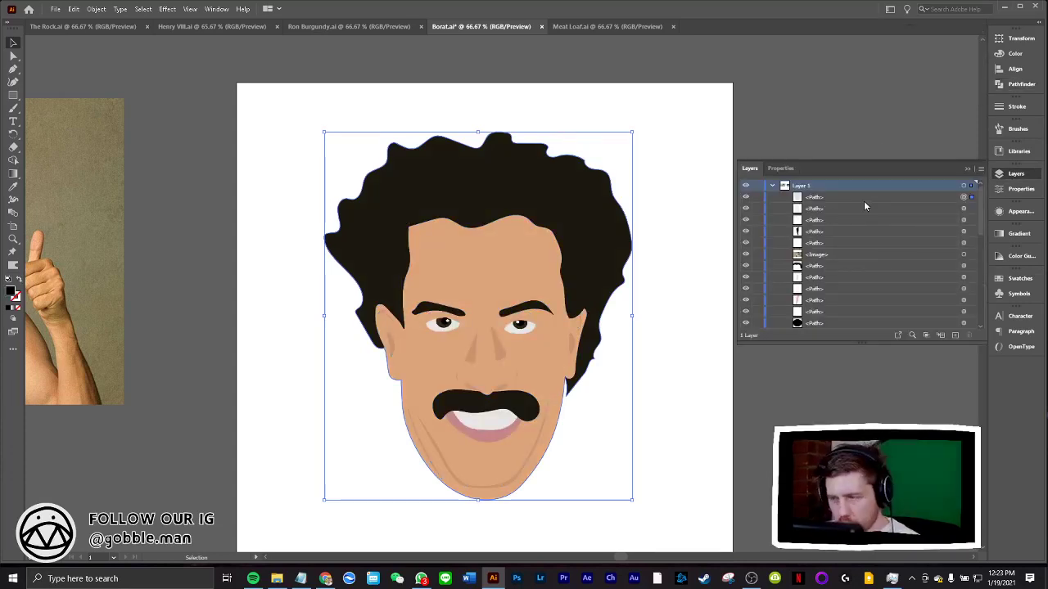
{"action": "key", "text": "ctrl+z"}
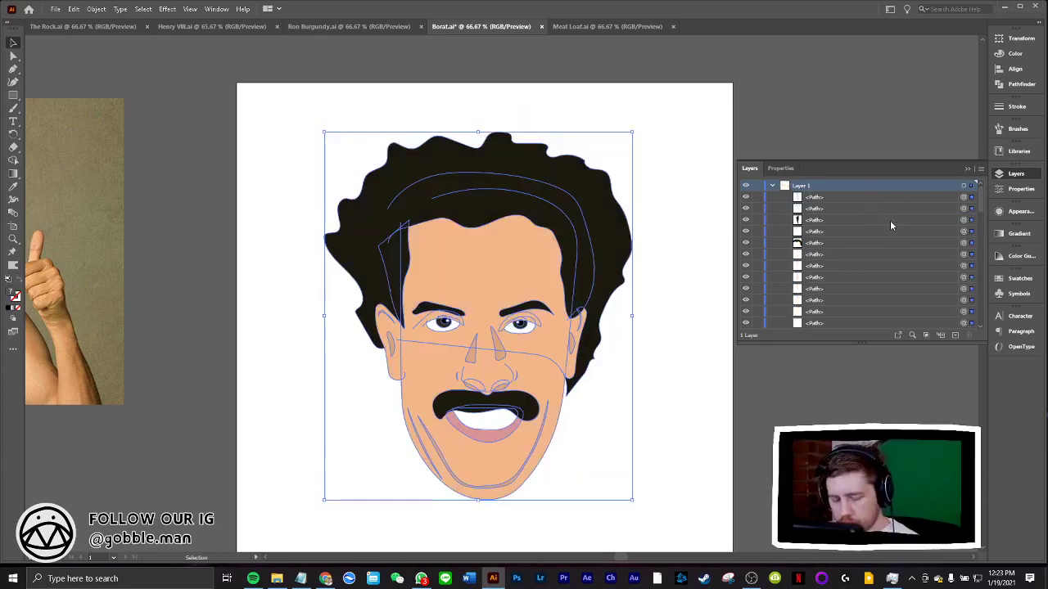
{"action": "key", "text": "ctrl+z"}
{"action": "left_click", "coordinate": [841, 201]}
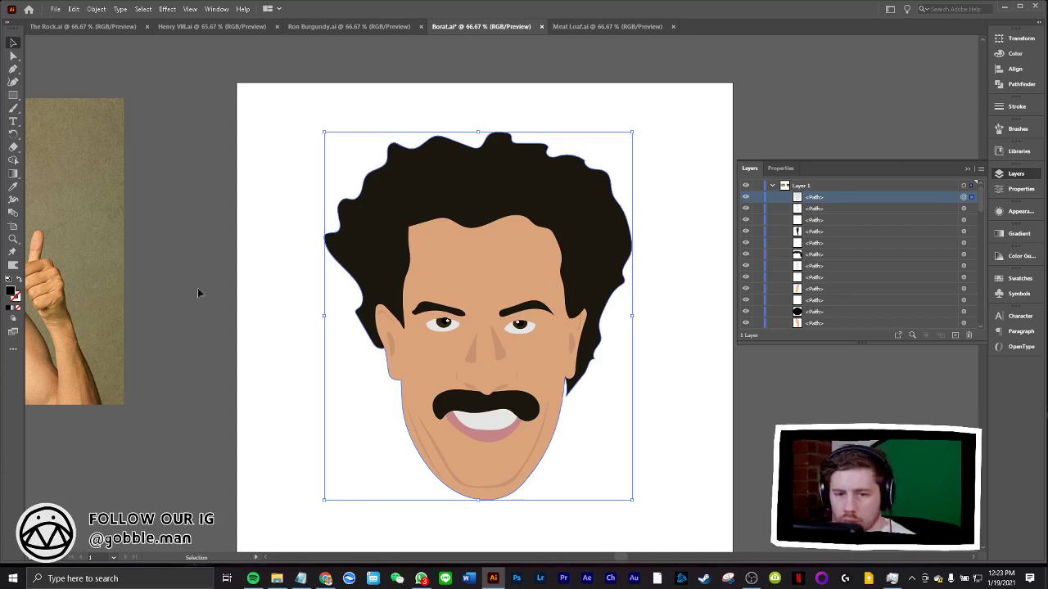
{"action": "left_click", "coordinate": [19, 306]}
{"action": "double_click", "coordinate": [15, 296]}
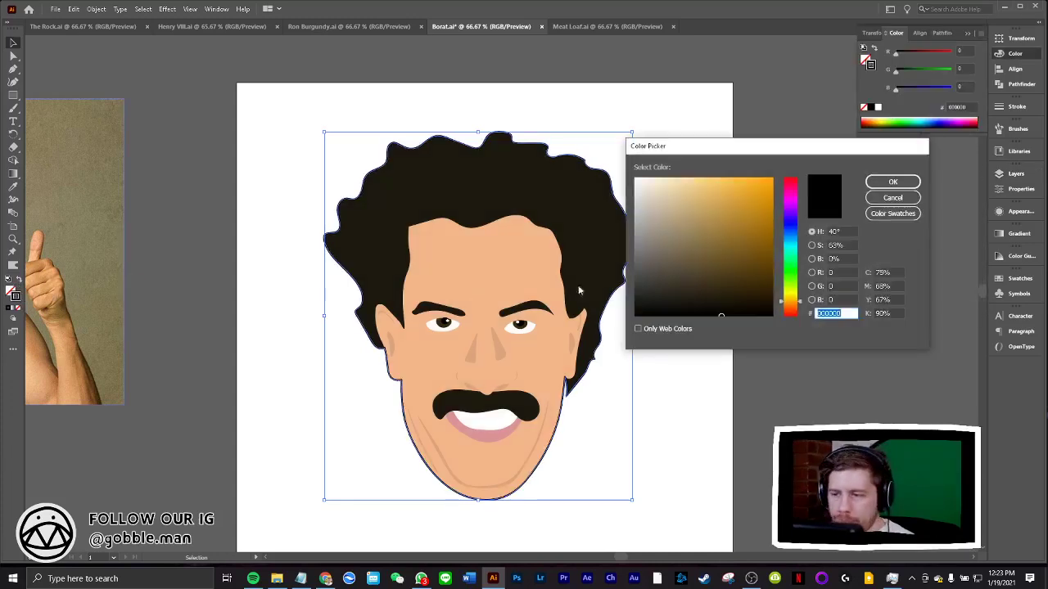
{"action": "left_click_drag", "start_coordinate": [652, 281], "coordinate": [612, 162]}
{"action": "left_click", "coordinate": [833, 205]}
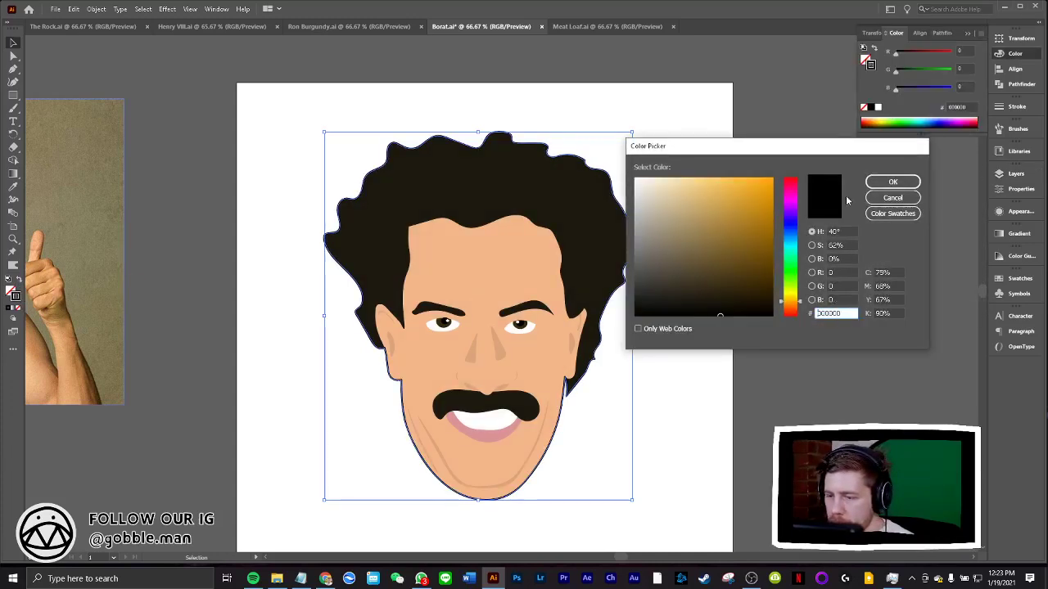
{"action": "left_click", "coordinate": [893, 182]}
{"action": "left_click", "coordinate": [1015, 106]}
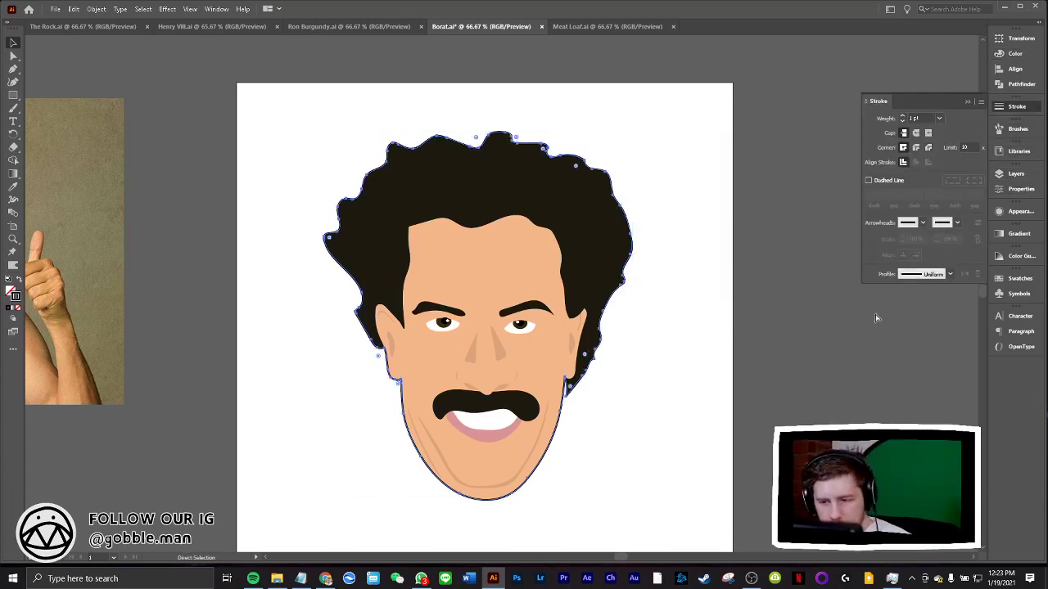
{"action": "key", "text": "ctrl+z"}
{"action": "key", "text": "ctrl+z"}
Show the Layers panel, then undo and redo the reference photo change
{"action": "left_click", "coordinate": [791, 331]}
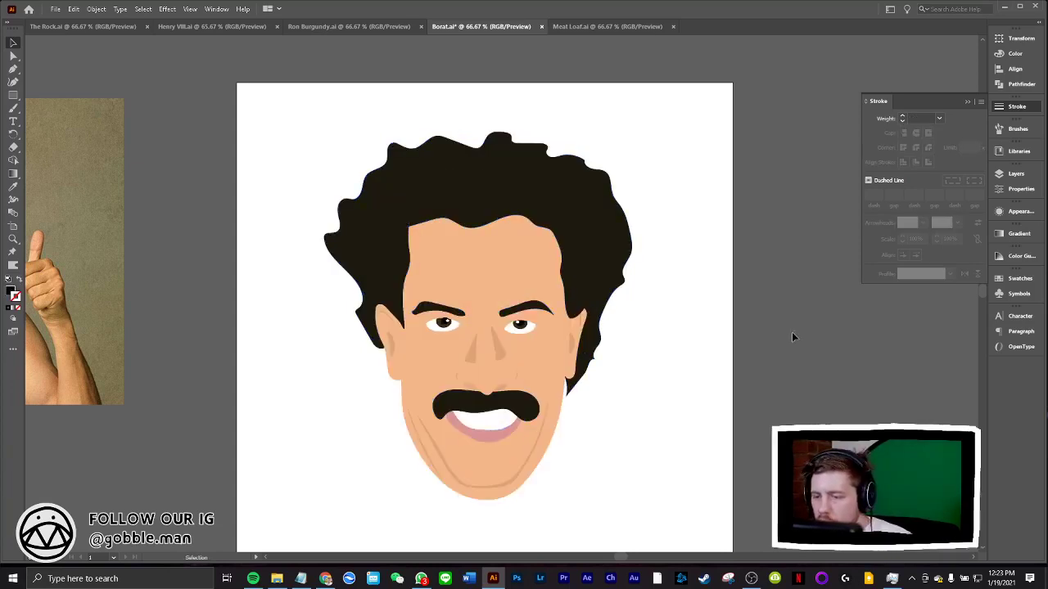
{"action": "left_click", "coordinate": [1015, 173]}
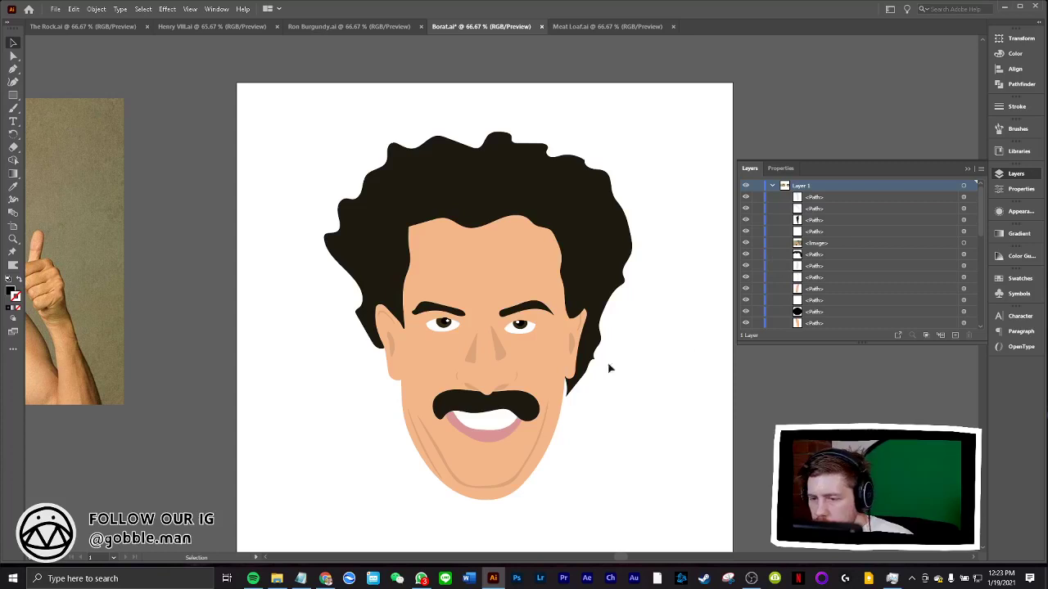
{"action": "key", "text": "a"}
{"action": "key", "text": "ctrl+a"}
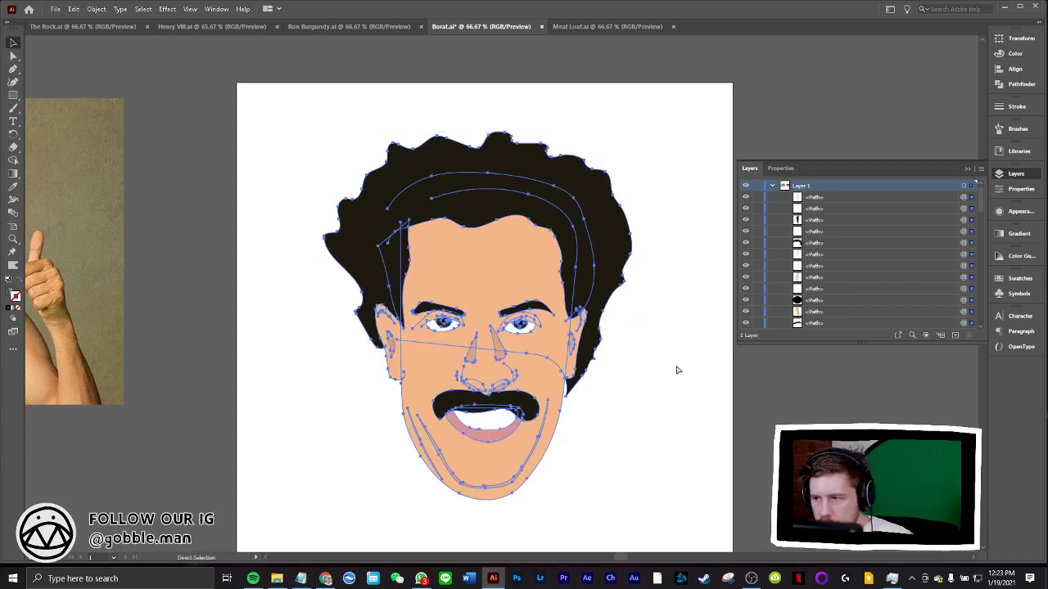
{"action": "left_click", "coordinate": [662, 356]}
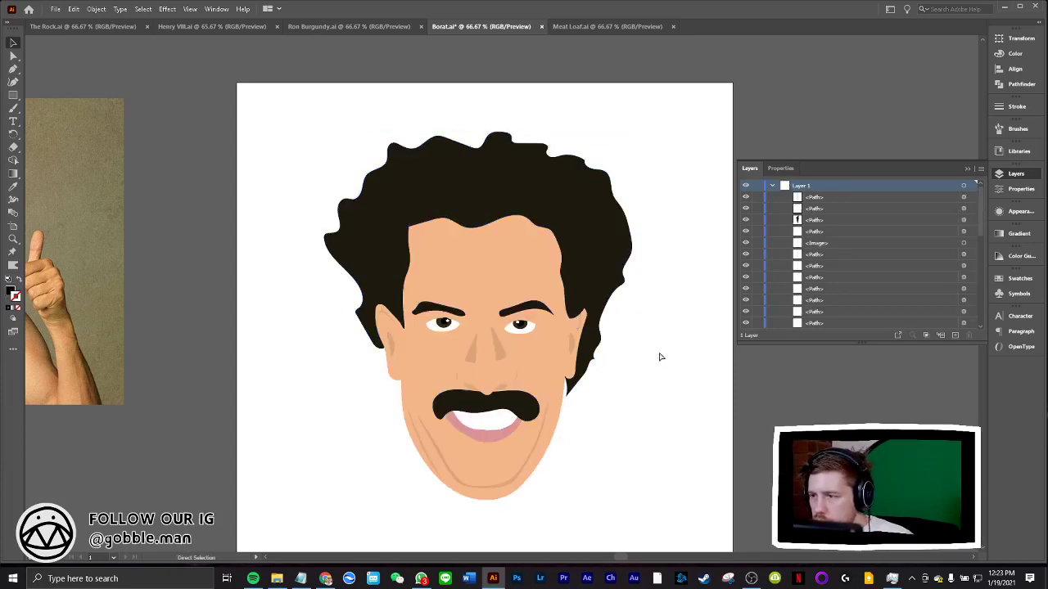
{"action": "key", "text": "ctrl+z"}
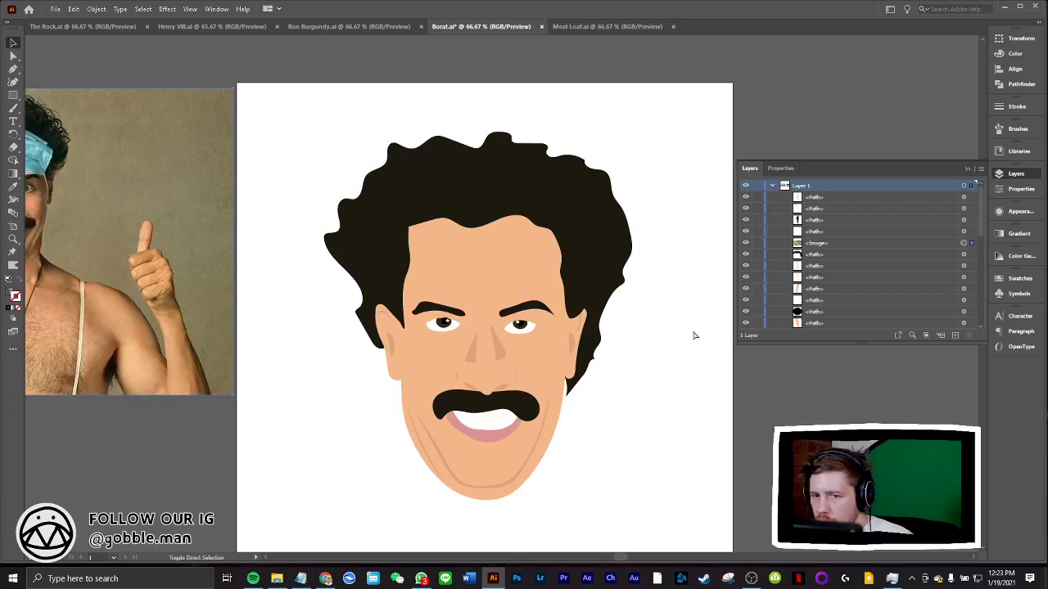
{"action": "key", "text": "ctrl+z"}
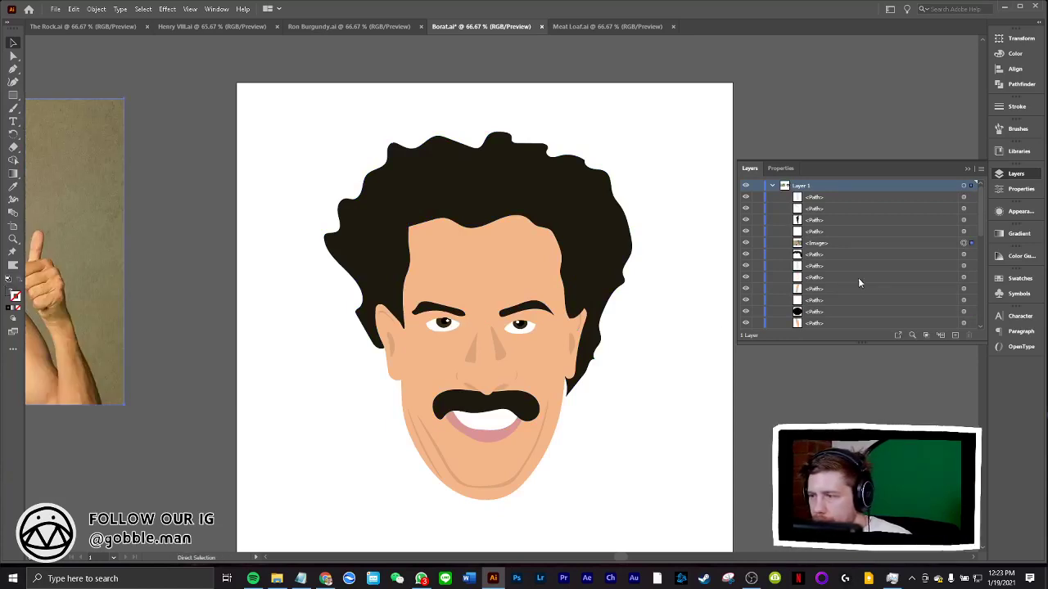
Select the hair shape of the portrait
{"action": "scroll", "coordinate": [896, 272], "scroll_direction": "down", "scroll_amount": 3}
{"action": "scroll", "coordinate": [891, 284], "scroll_direction": "up", "scroll_amount": 3}
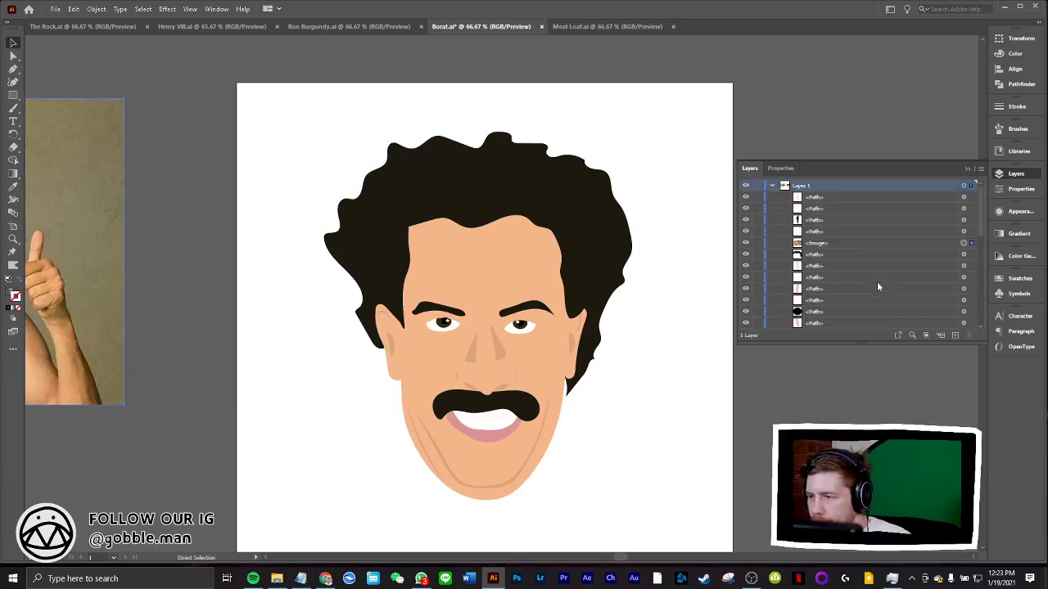
{"action": "left_click", "coordinate": [615, 283]}
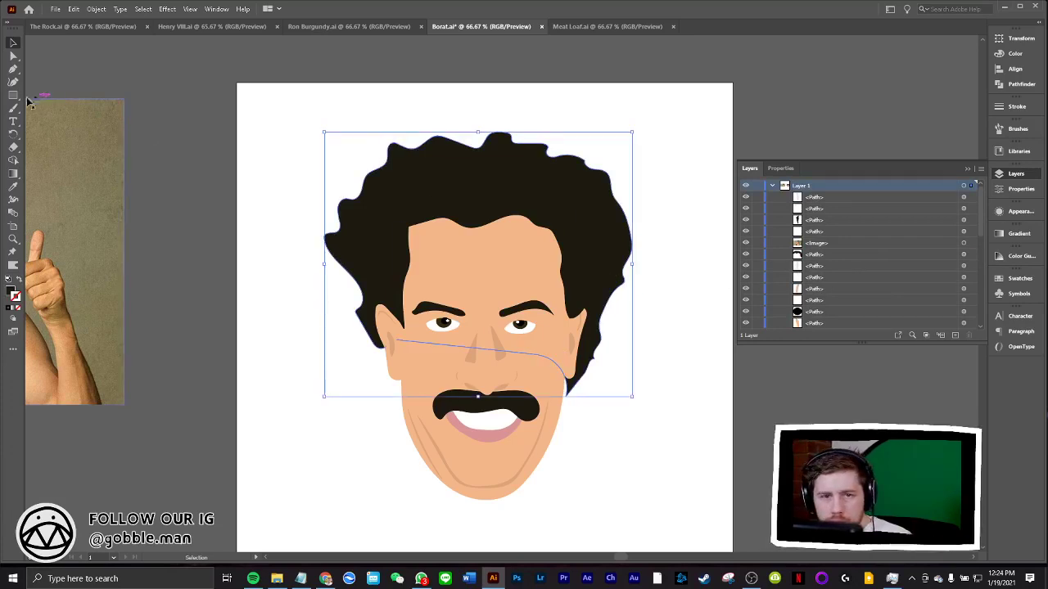
{"action": "left_click_drag", "start_coordinate": [566, 382], "coordinate": [575, 396]}
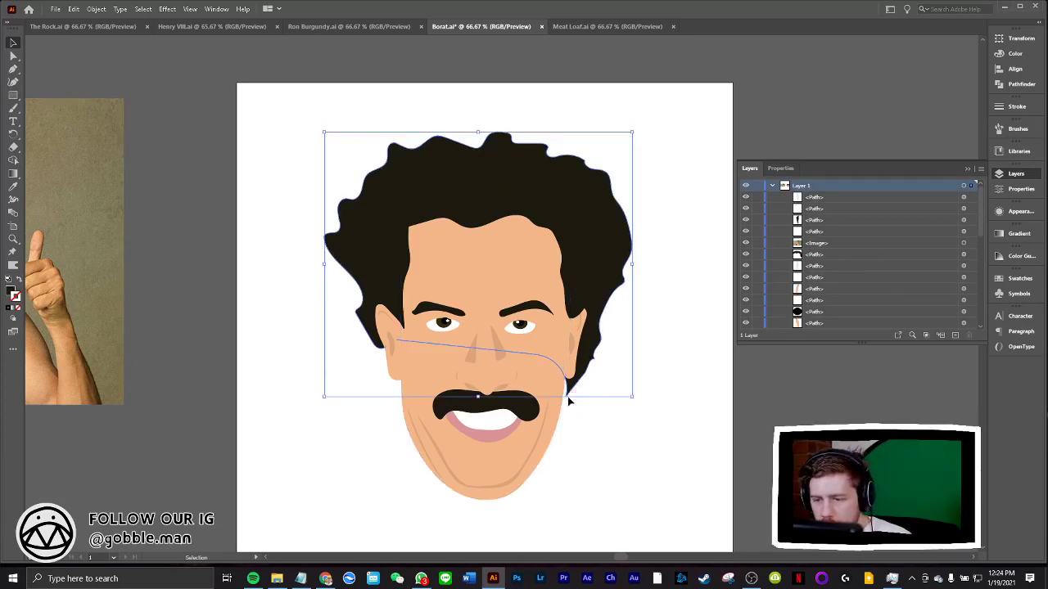
In isolation mode, curve the hair's lower right edge beside the cheek, then save
{"action": "double_click", "coordinate": [575, 393]}
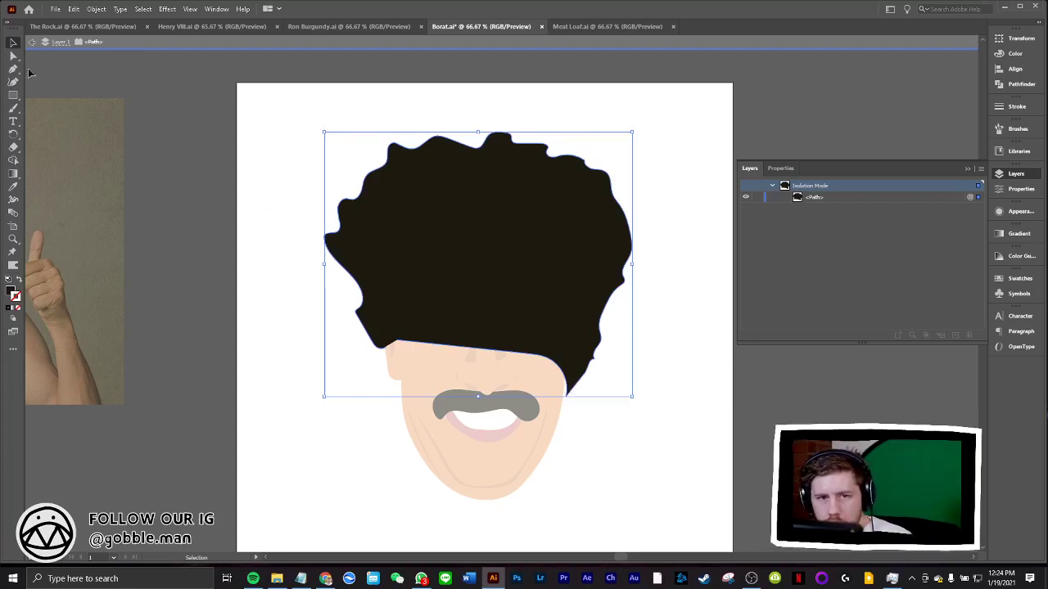
{"action": "left_click", "coordinate": [13, 82]}
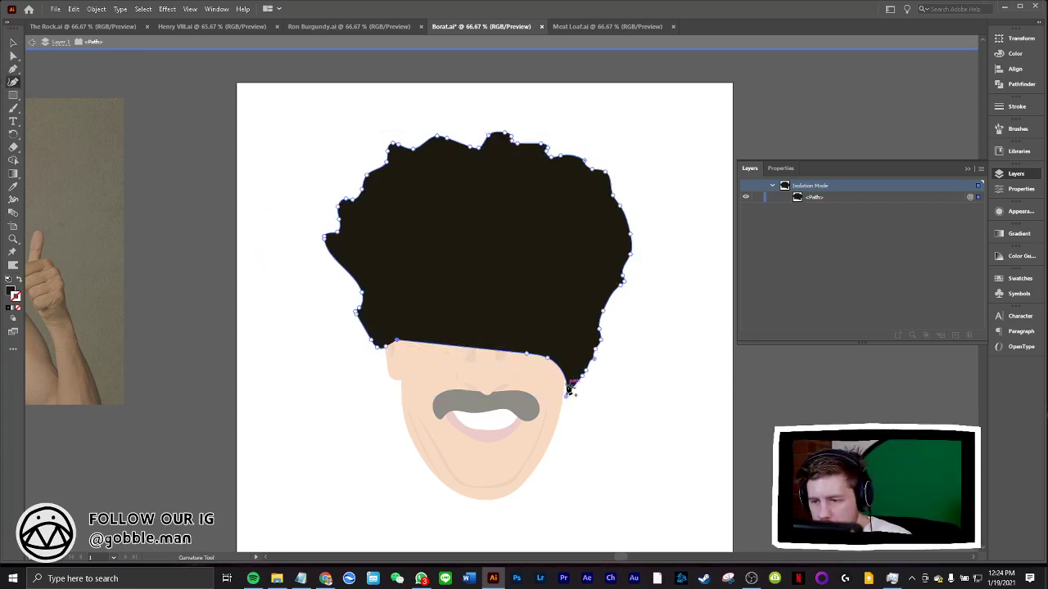
{"action": "left_click_drag", "start_coordinate": [570, 390], "coordinate": [555, 401]}
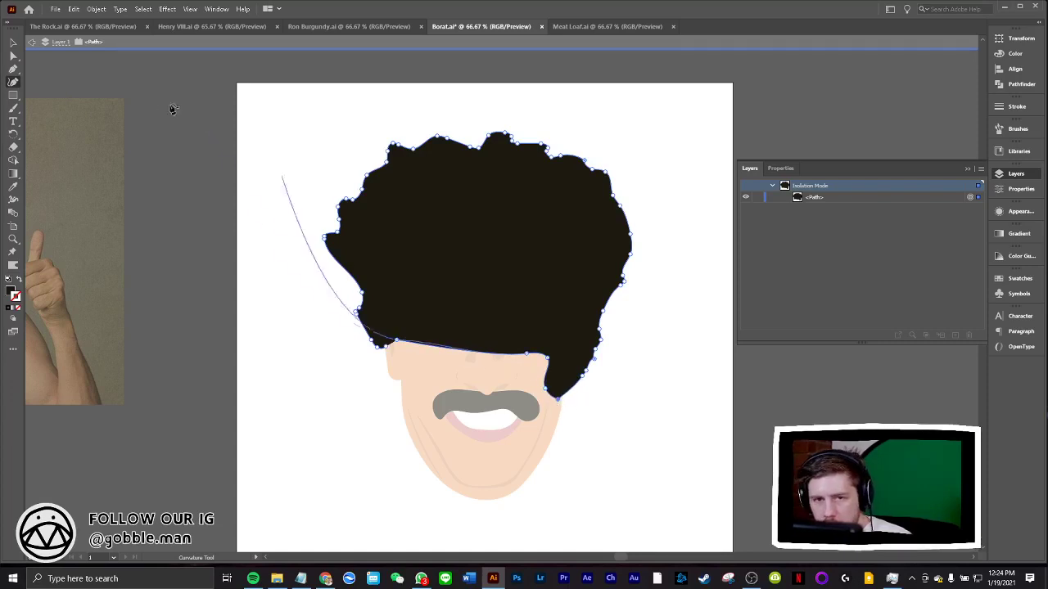
{"action": "key", "text": "v"}
{"action": "double_click", "coordinate": [301, 175]}
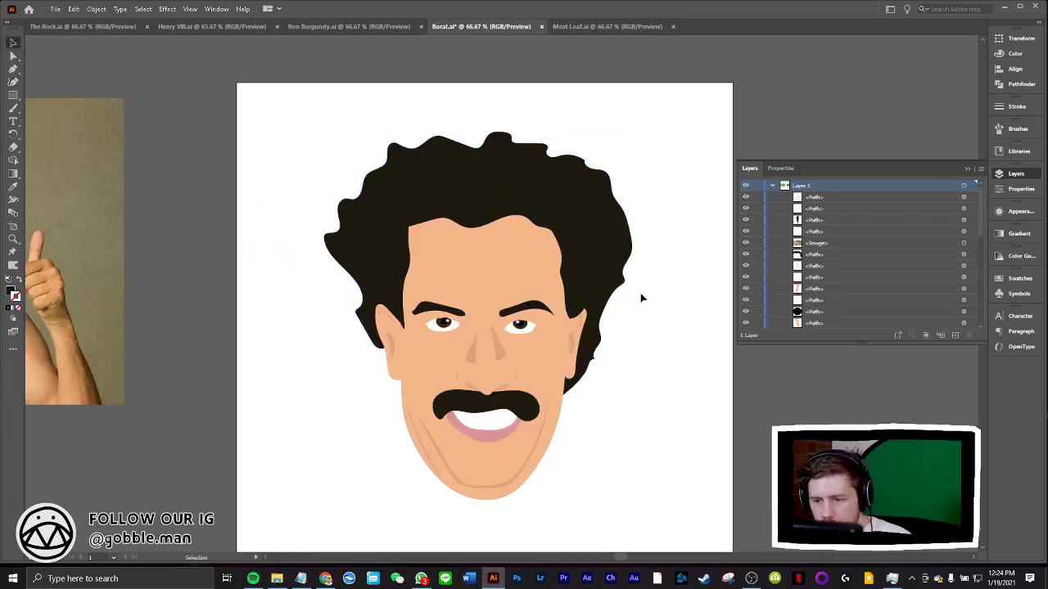
{"action": "key", "text": "ctrl+s"}
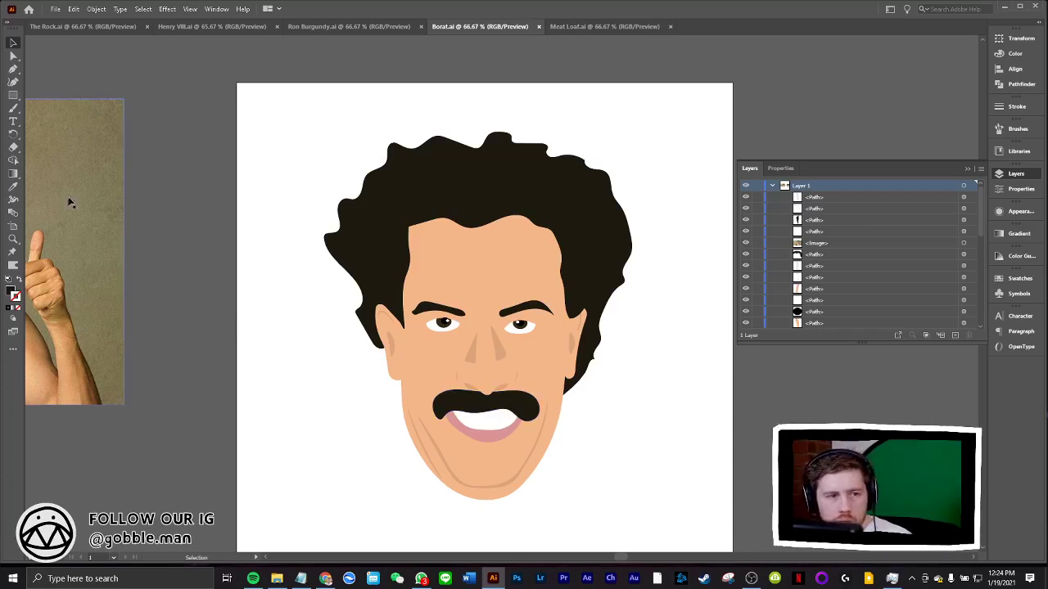
Draw a Curvature-tool curve from the left cheek to the hair's right edge, then save
{"action": "key", "text": "shift+grave"}
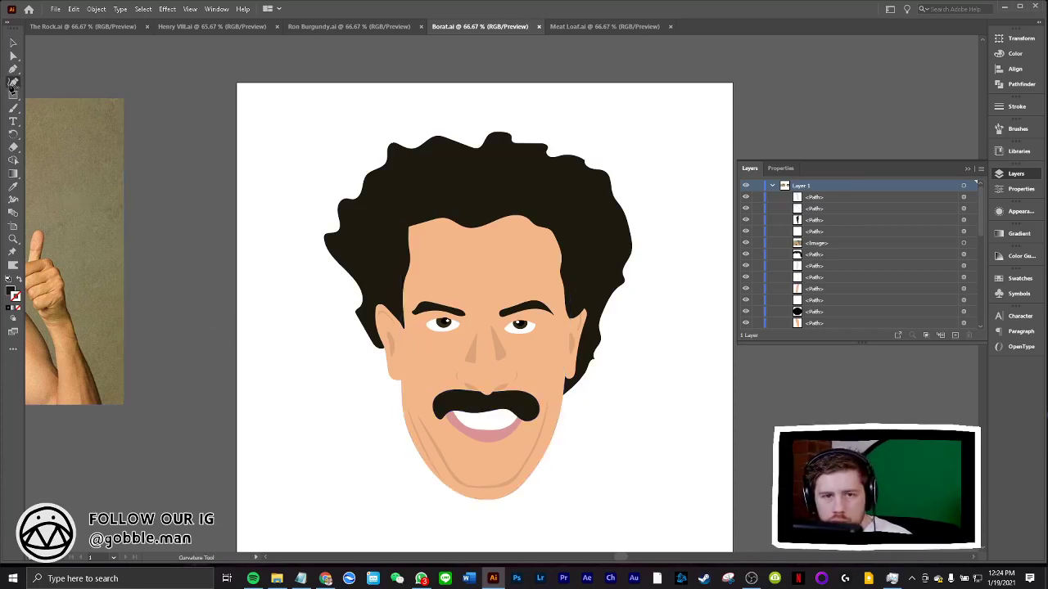
{"action": "left_click", "coordinate": [396, 339]}
{"action": "left_click", "coordinate": [547, 354]}
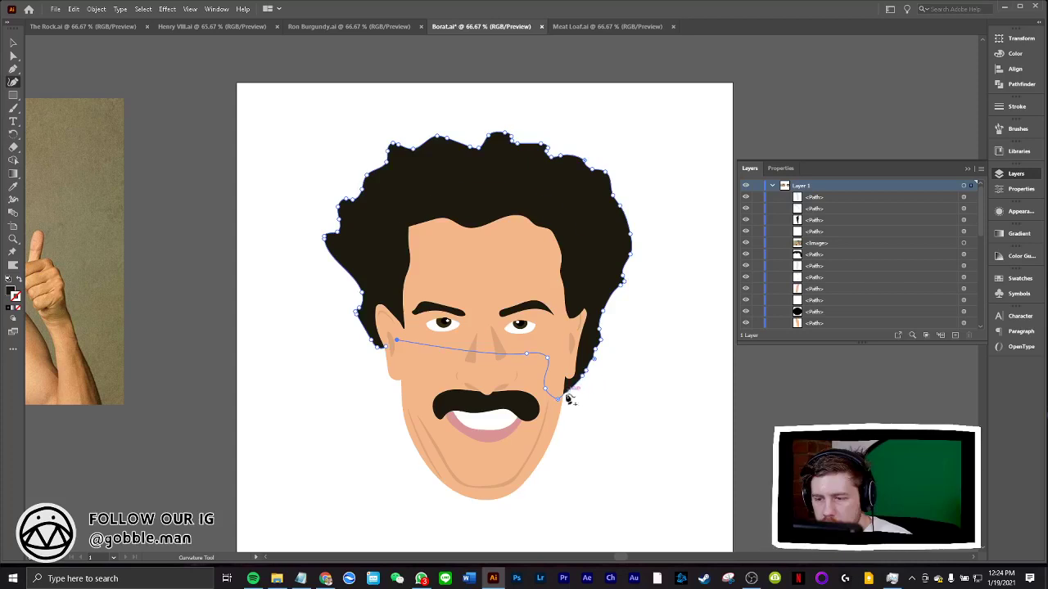
{"action": "key", "text": "ctrl+z"}
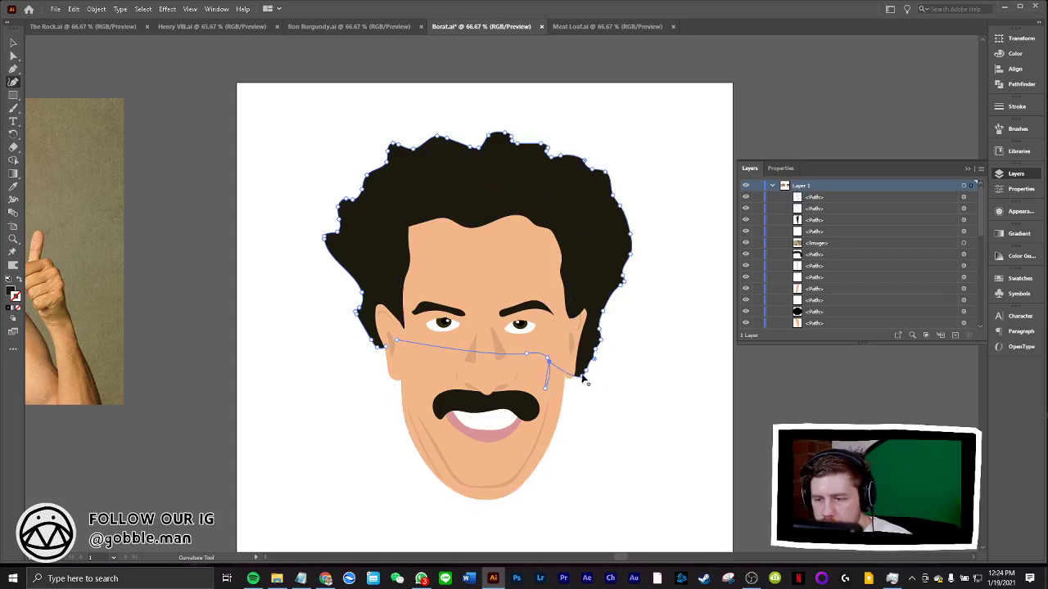
{"action": "left_click", "coordinate": [583, 376]}
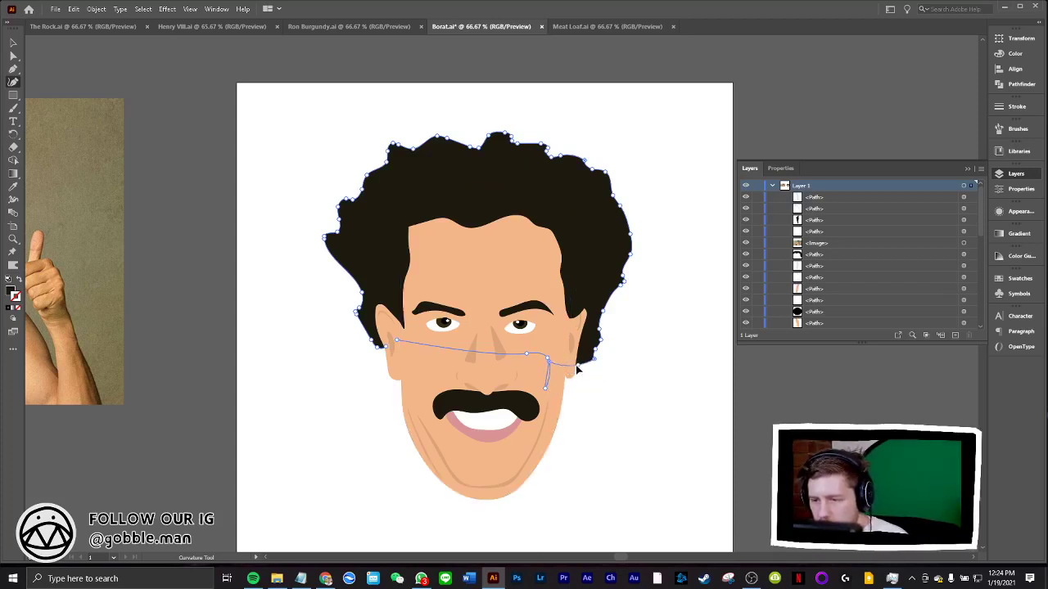
{"action": "left_click", "coordinate": [565, 373]}
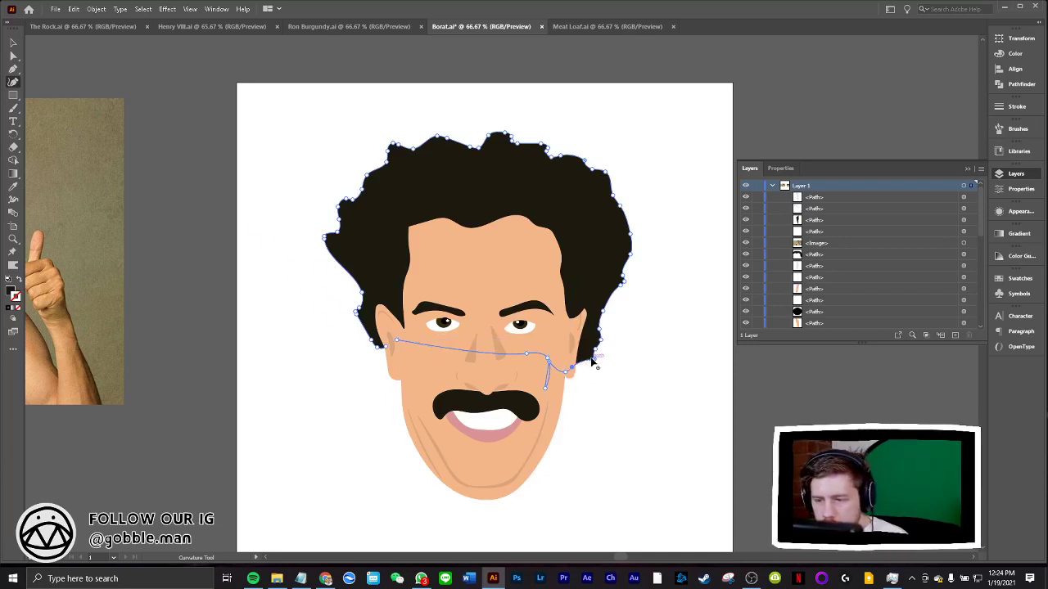
{"action": "key", "text": "v"}
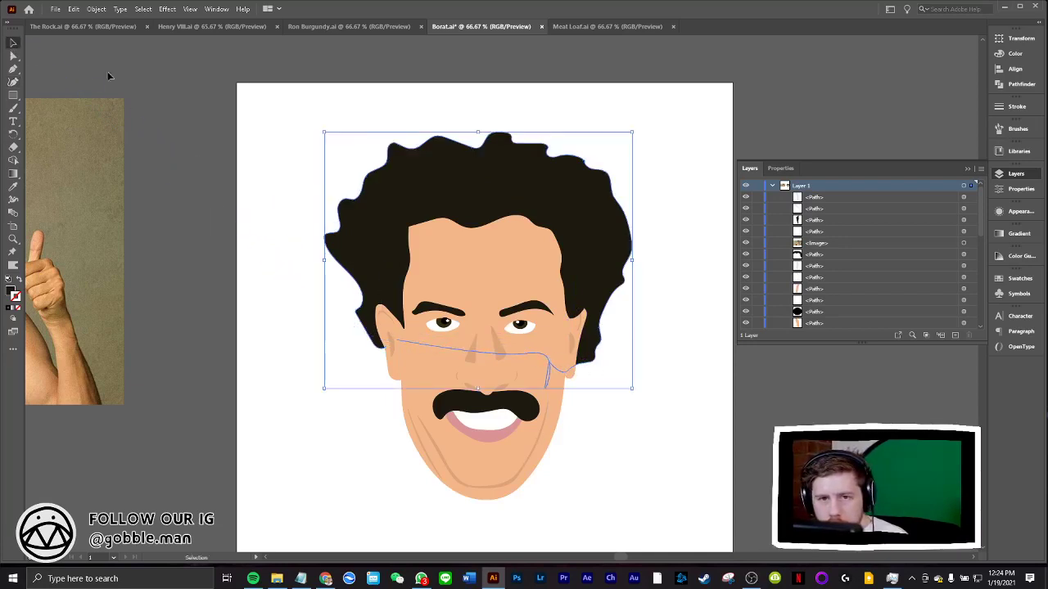
{"action": "left_click", "coordinate": [160, 84]}
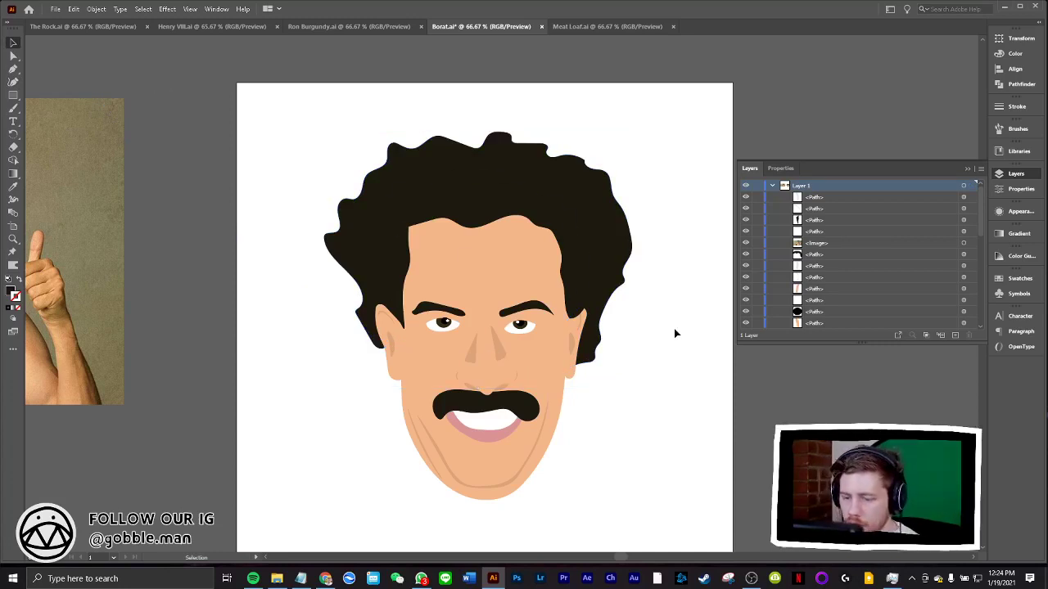
{"action": "key", "text": "ctrl+s"}
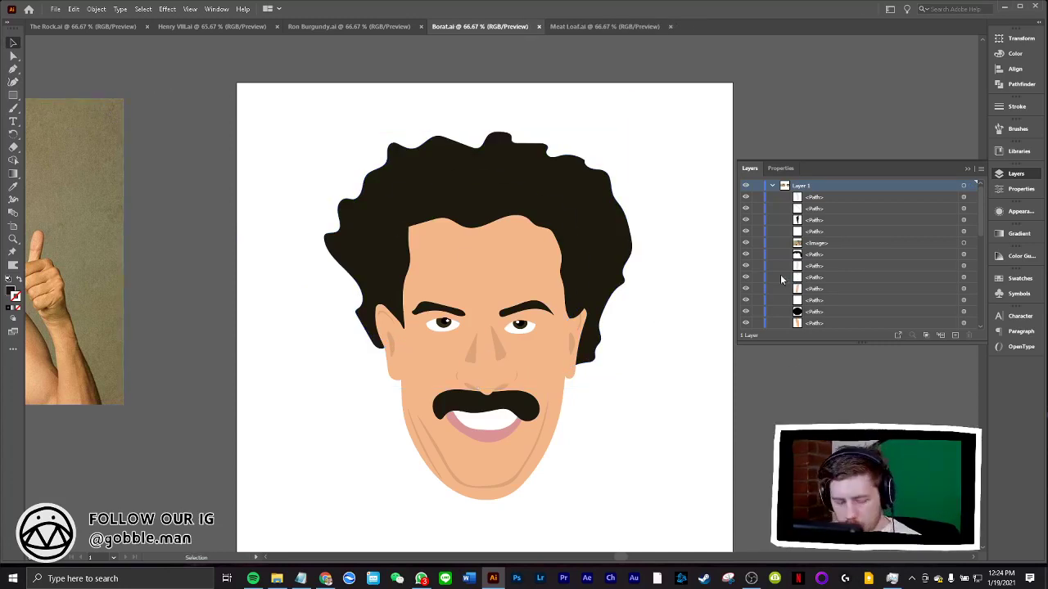
{"action": "key", "text": "ctrl+a"}
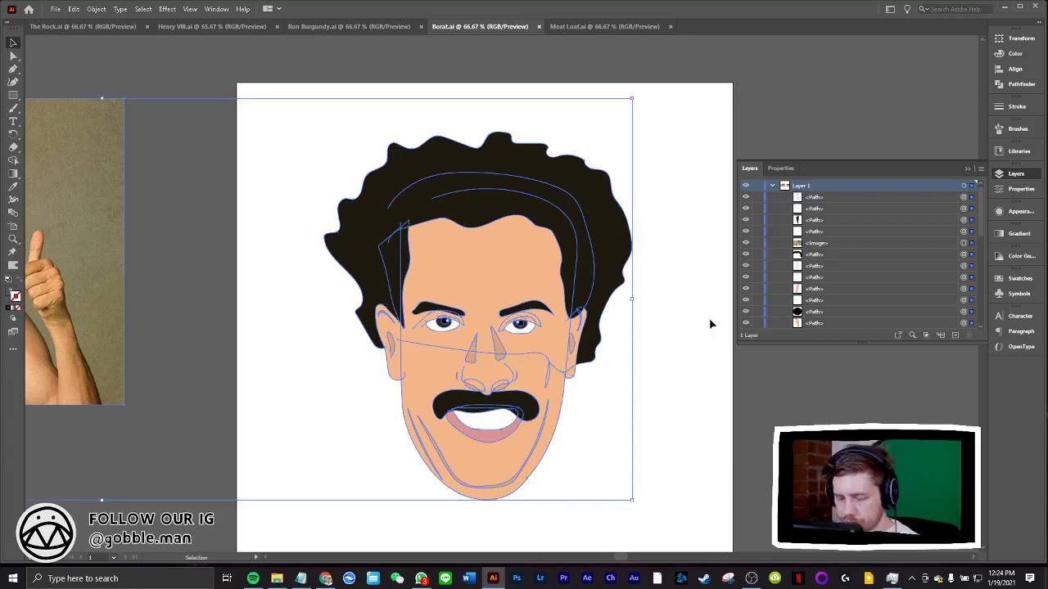
Unite all the portrait shapes into one silhouette path with Pathfinder
{"action": "key", "text": "a"}
{"action": "left_click", "coordinate": [1009, 86]}
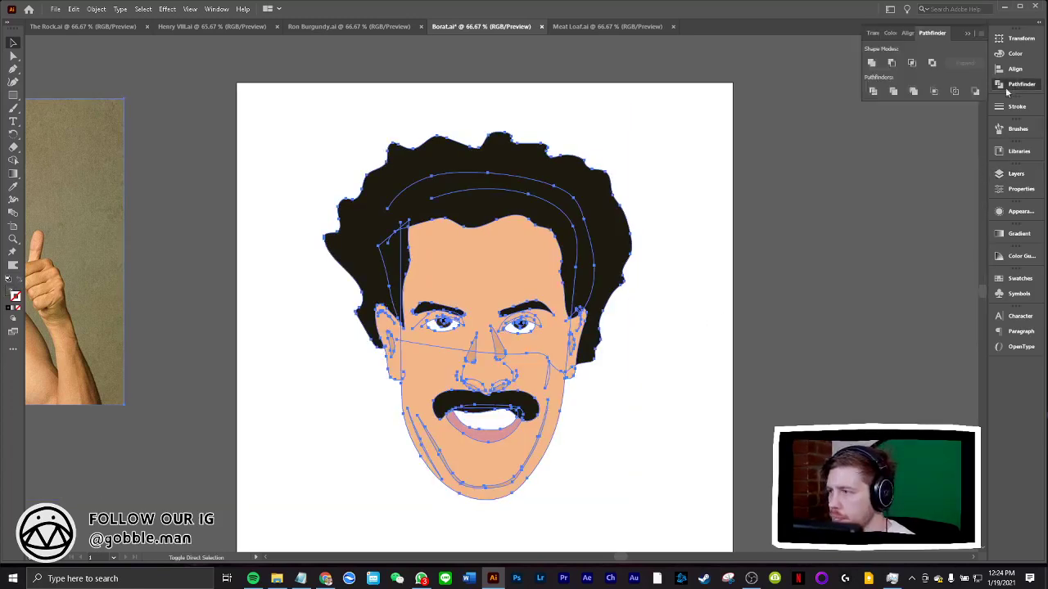
{"action": "left_click", "coordinate": [873, 63]}
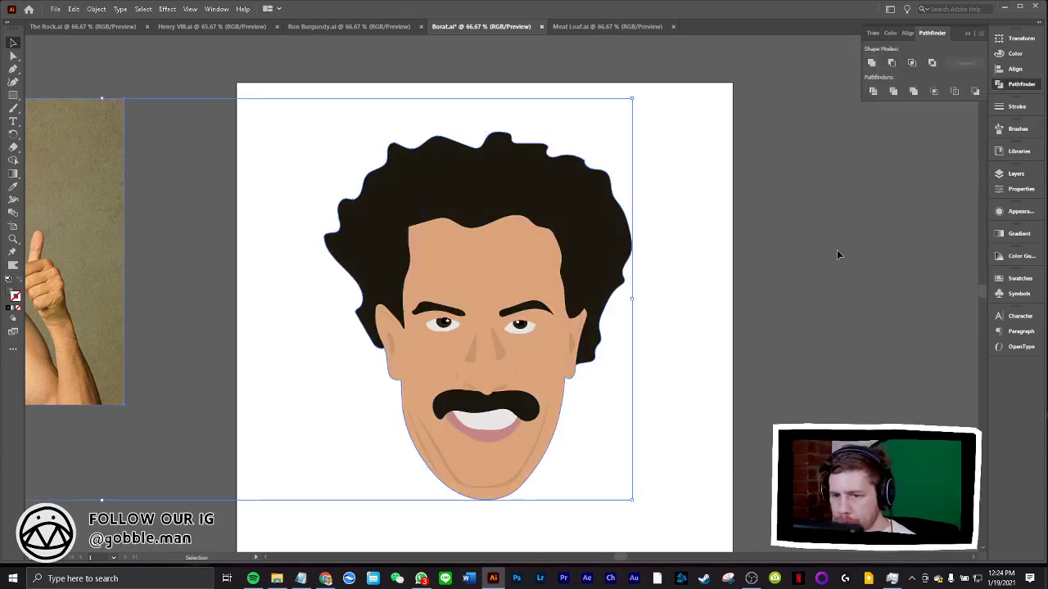
{"action": "key", "text": "ctrl+z"}
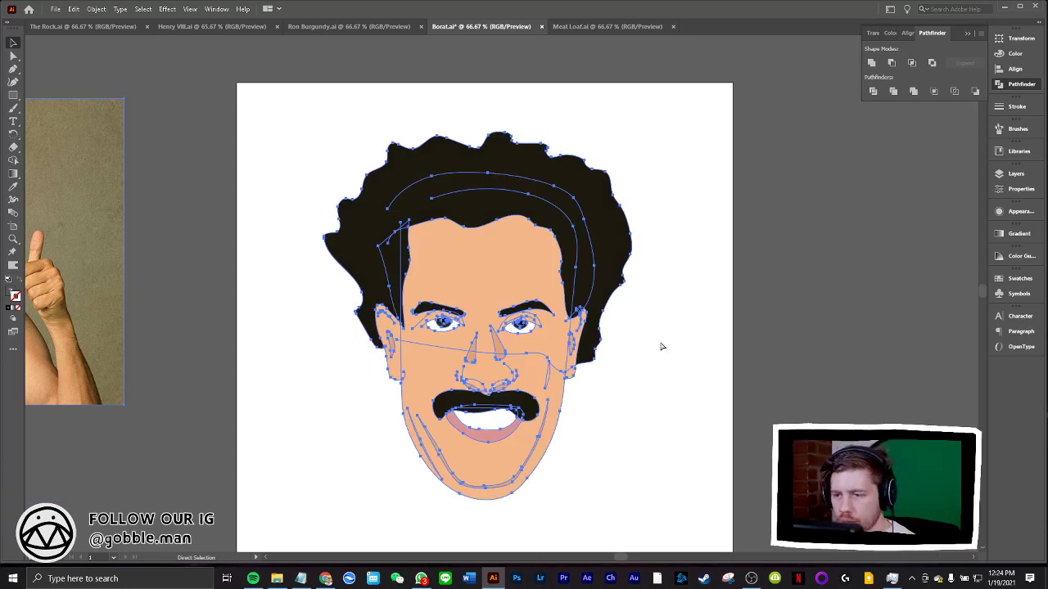
{"action": "left_click", "coordinate": [672, 346]}
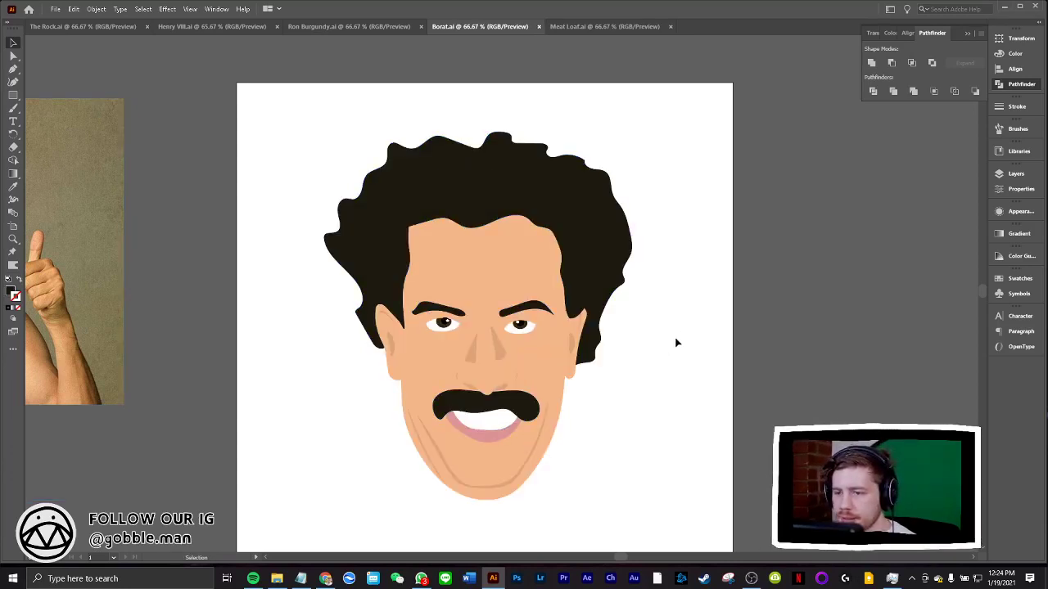
{"action": "key", "text": "ctrl+z"}
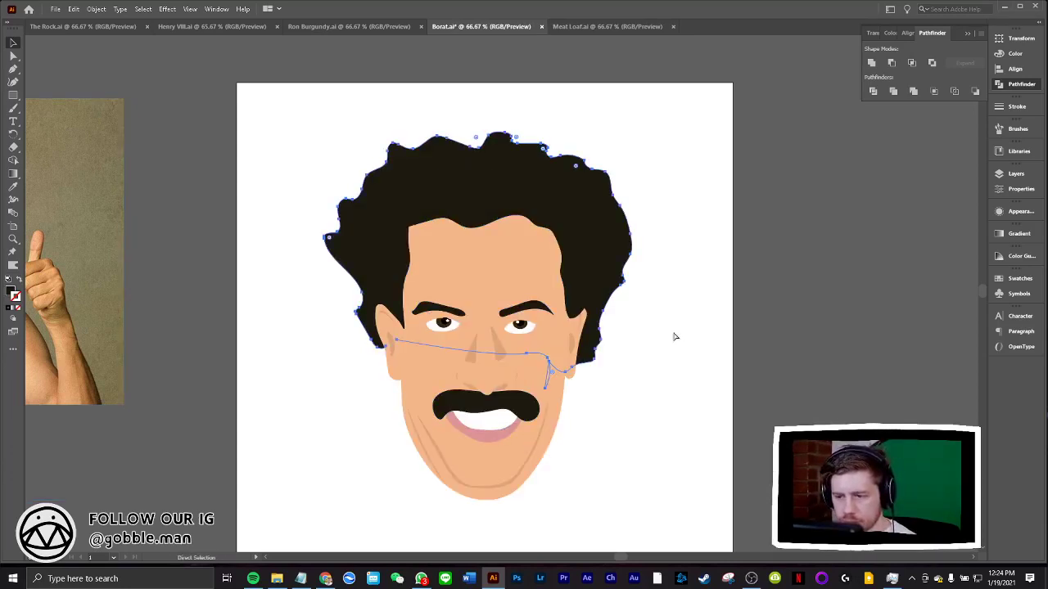
{"action": "left_click_drag", "start_coordinate": [632, 96], "coordinate": [281, 308]}
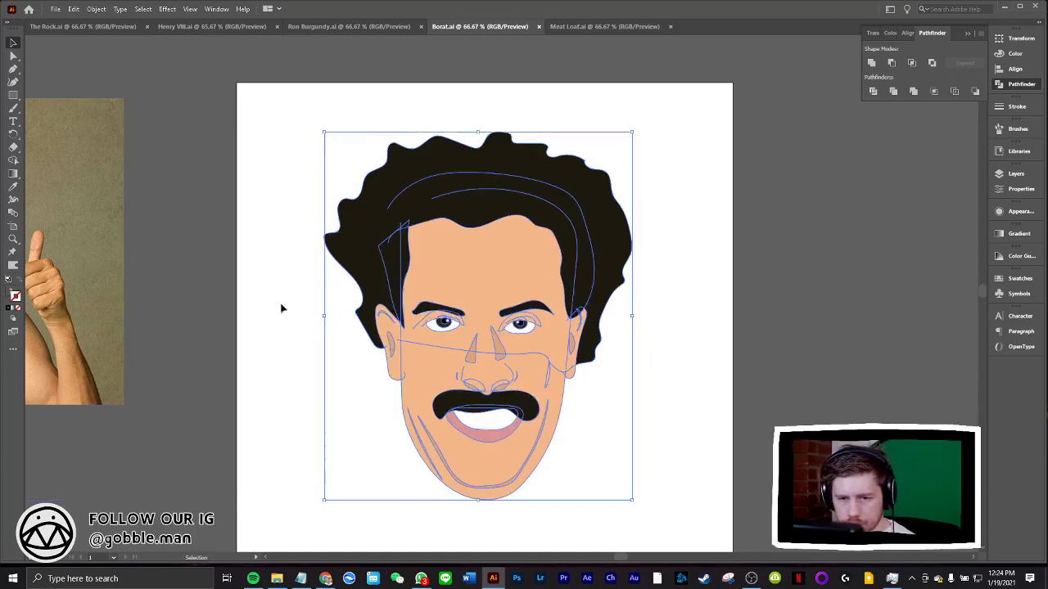
{"action": "key", "text": "ctrl+z"}
{"action": "key", "text": "ctrl+shift+z"}
{"action": "key", "text": "ctrl+z"}
{"action": "key", "text": "ctrl+shift+z"}
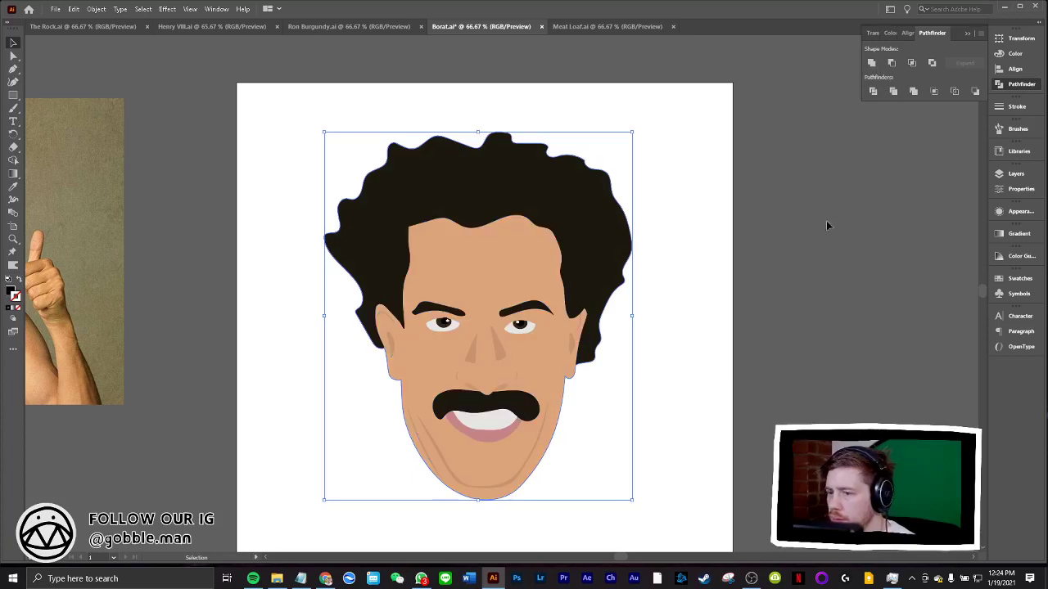
{"action": "left_click", "coordinate": [871, 63]}
Duplicate the top merged silhouette path from the Layers panel menu
{"action": "left_click", "coordinate": [1016, 175]}
{"action": "left_click", "coordinate": [887, 198]}
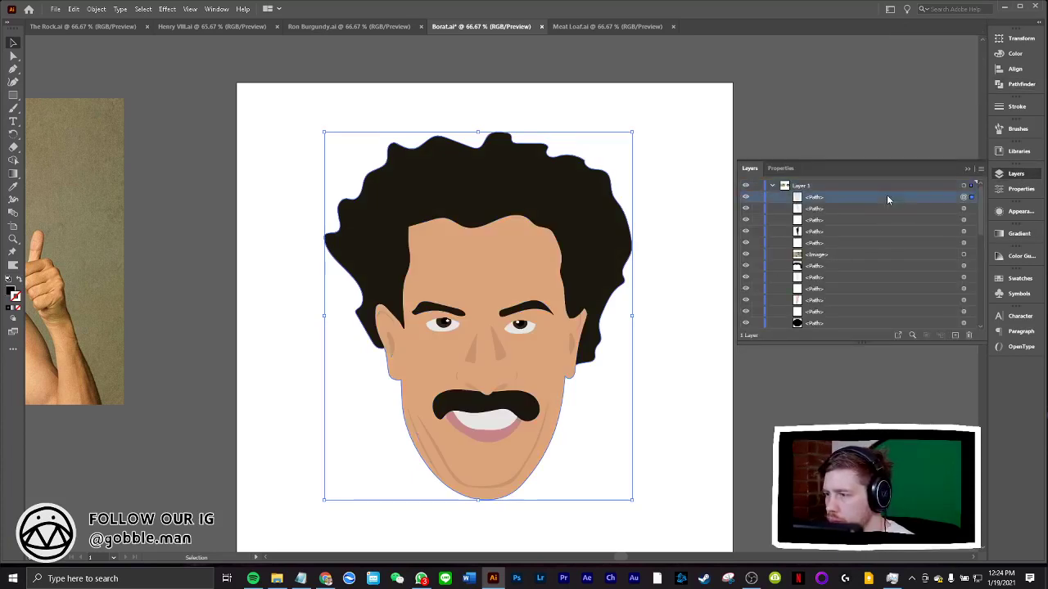
{"action": "left_click", "coordinate": [981, 169]}
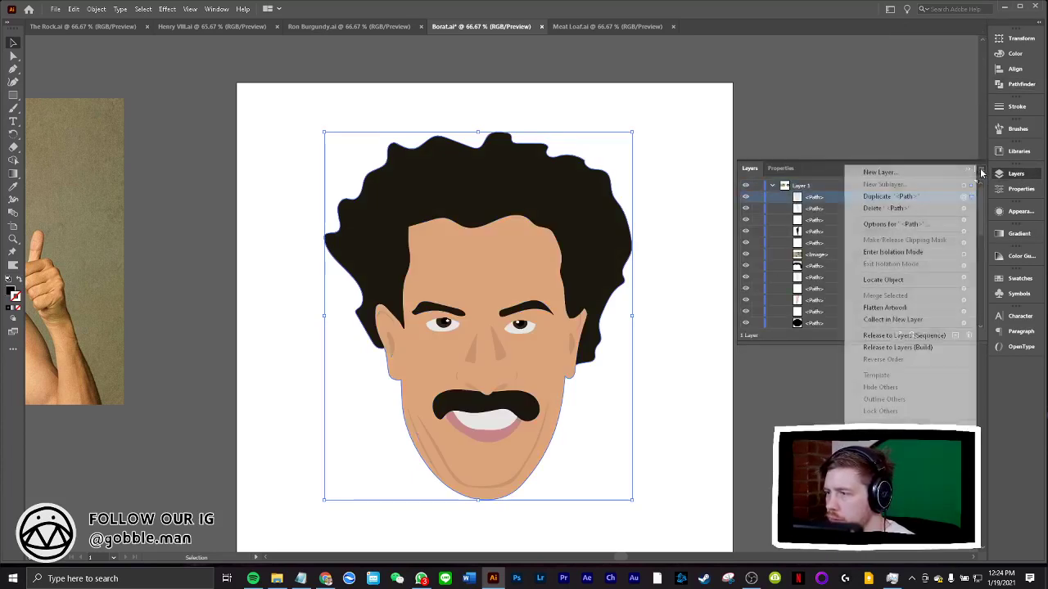
{"action": "left_click", "coordinate": [875, 194]}
{"action": "left_click", "coordinate": [966, 209]}
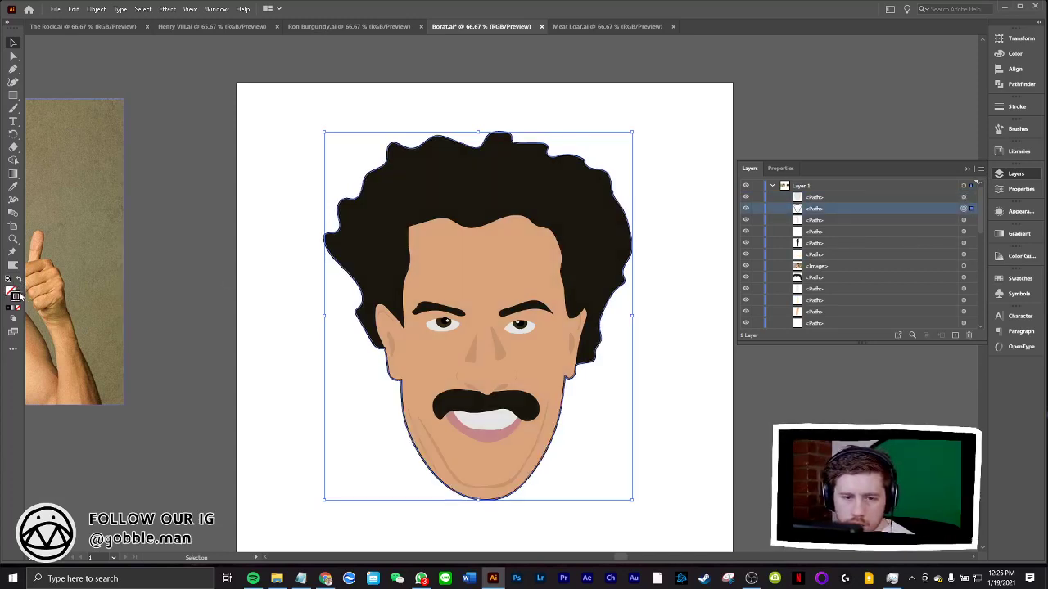
Give the outline path a thickened white stroke of 3 pt
{"action": "double_click", "coordinate": [14, 295]}
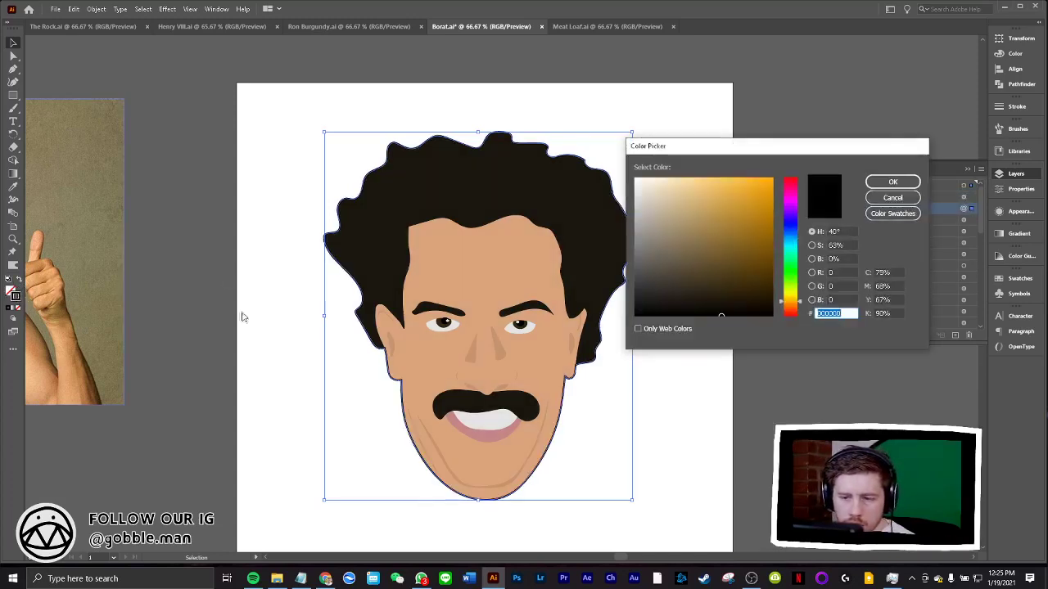
{"action": "left_click", "coordinate": [635, 177]}
{"action": "left_click", "coordinate": [893, 182]}
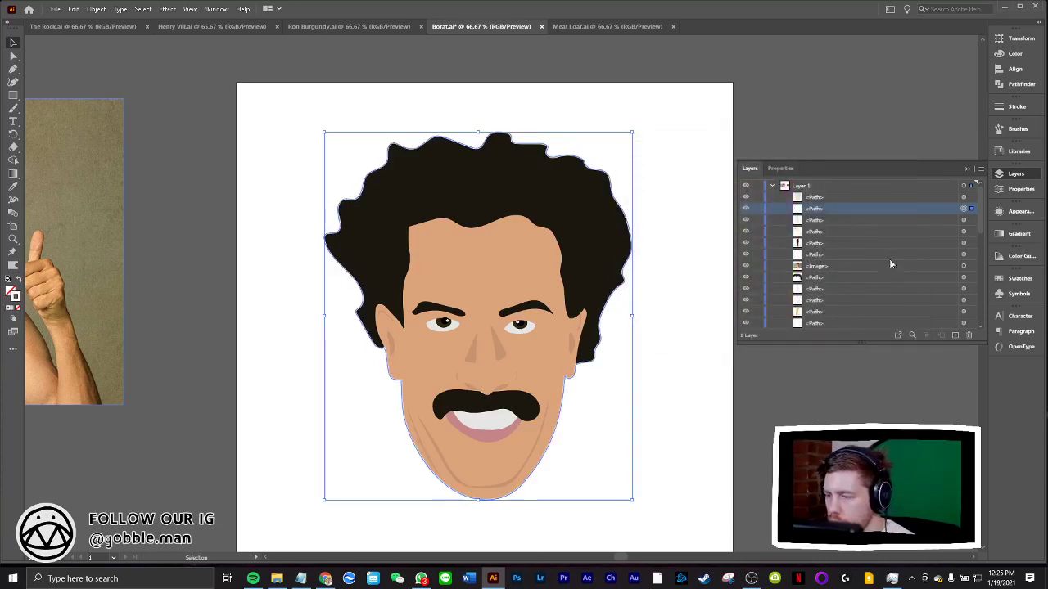
{"action": "left_click", "coordinate": [1017, 107]}
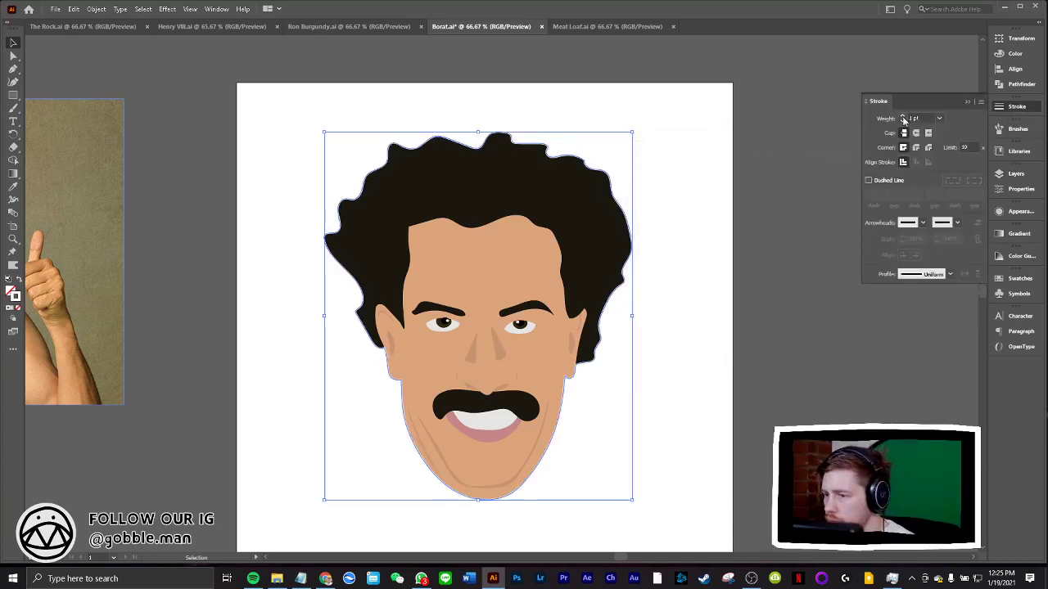
{"action": "left_click", "coordinate": [903, 119]}
{"action": "left_click", "coordinate": [904, 119]}
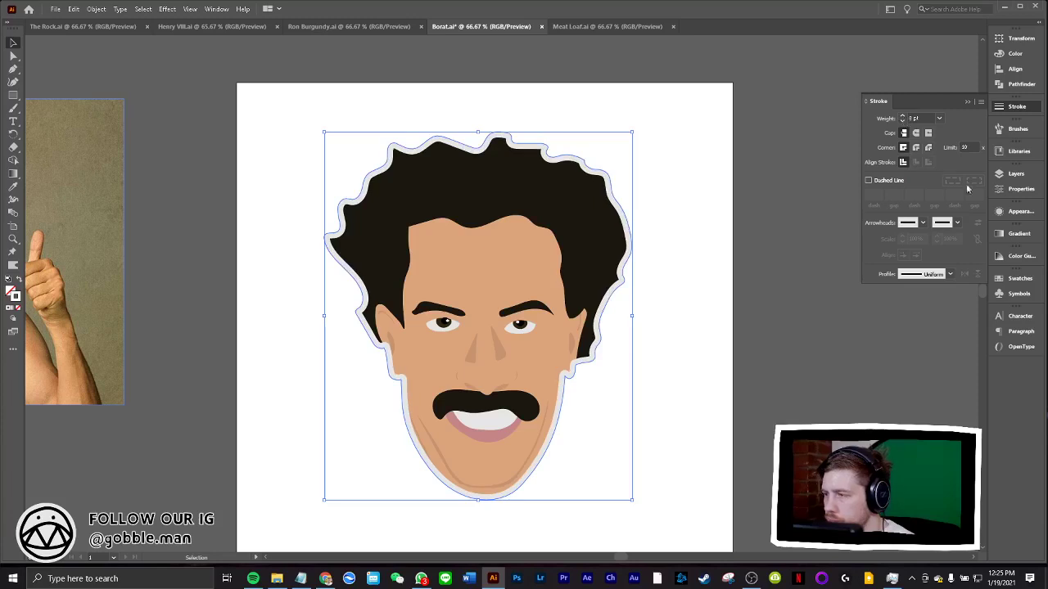
Reset the outline's fill opacity to default in the Appearance panel
{"action": "left_click", "coordinate": [1019, 211]}
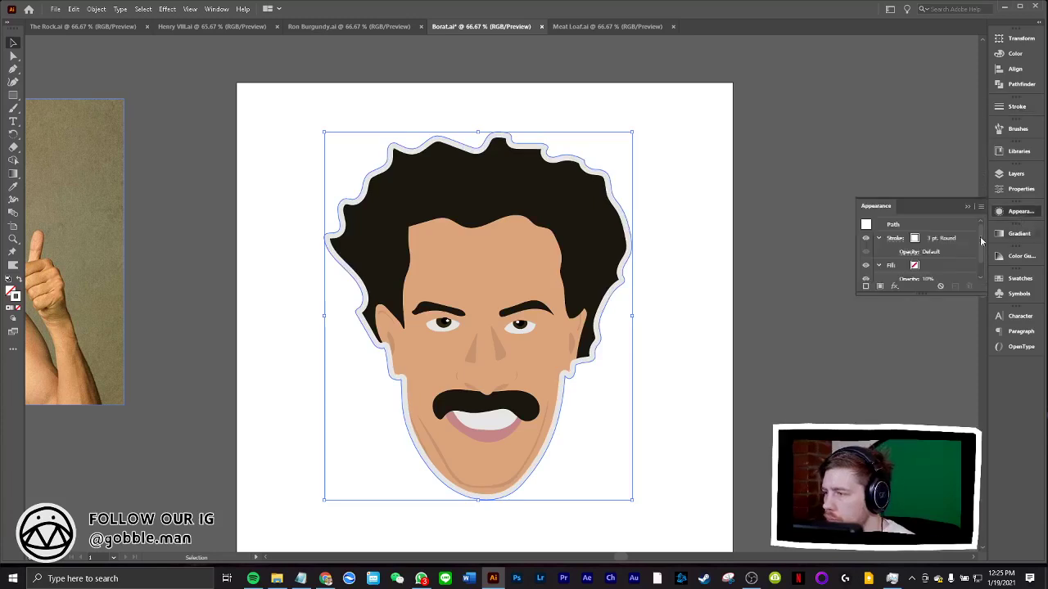
{"action": "scroll", "coordinate": [942, 263], "scroll_direction": "down", "scroll_amount": 1}
{"action": "left_click", "coordinate": [936, 260]}
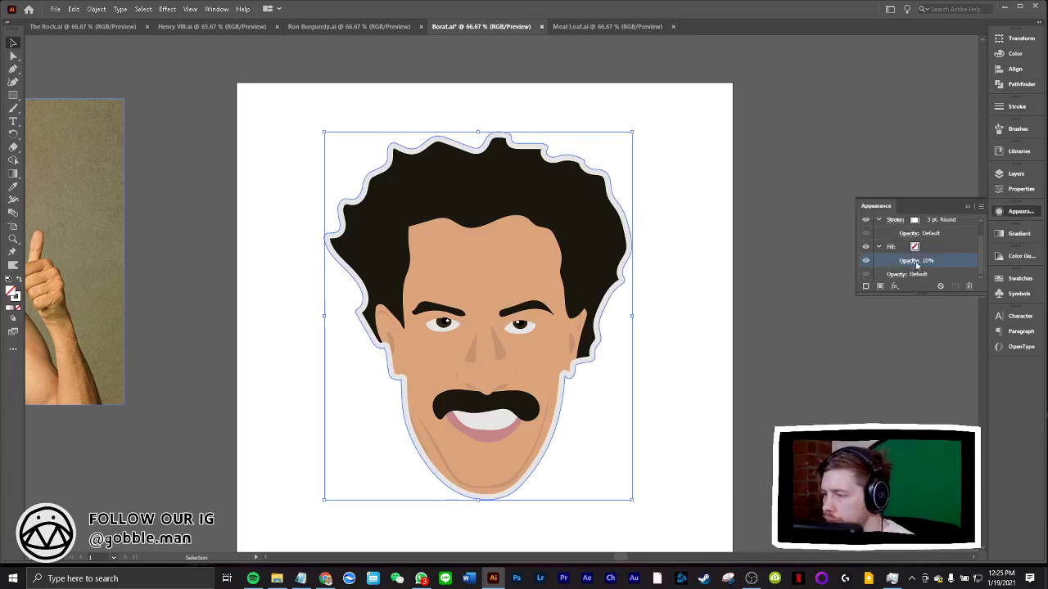
{"action": "left_click", "coordinate": [925, 260]}
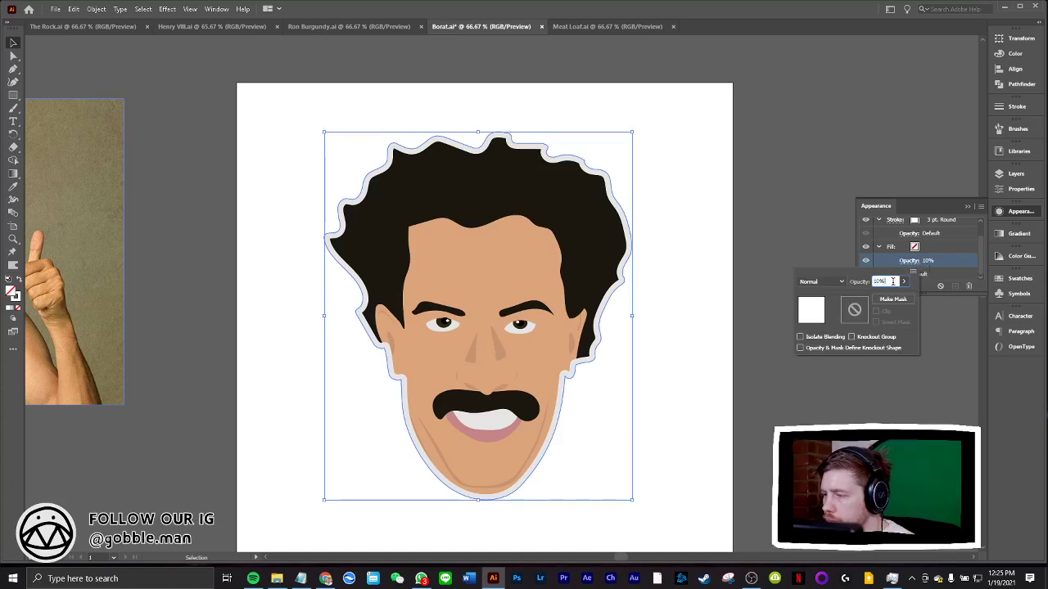
{"action": "key", "text": "Return"}
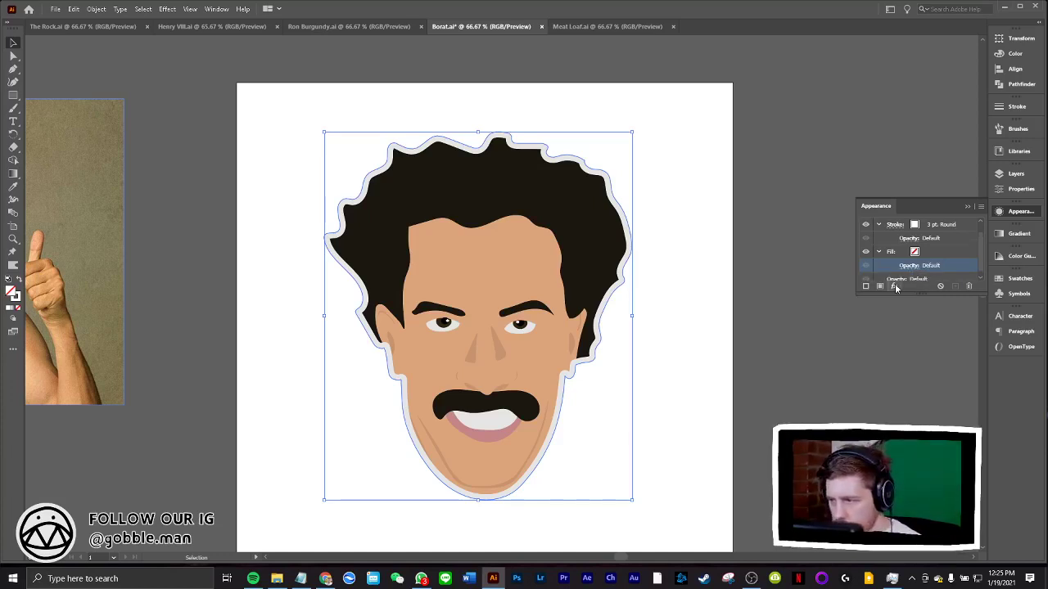
Send the pale outline shape to the back of the stacking order
{"action": "left_click", "coordinate": [1019, 176]}
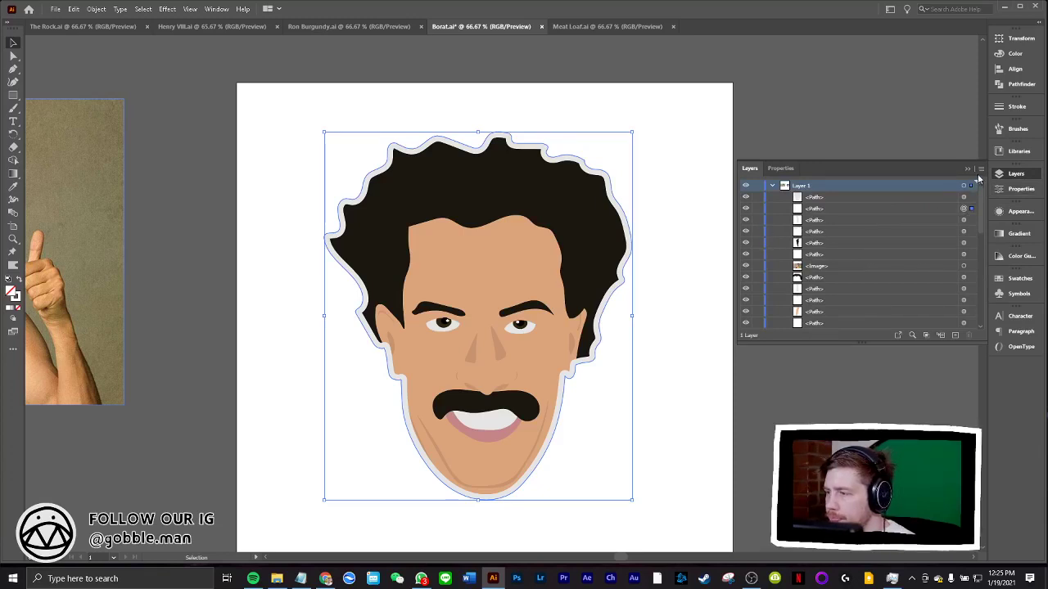
{"action": "left_click", "coordinate": [1022, 212]}
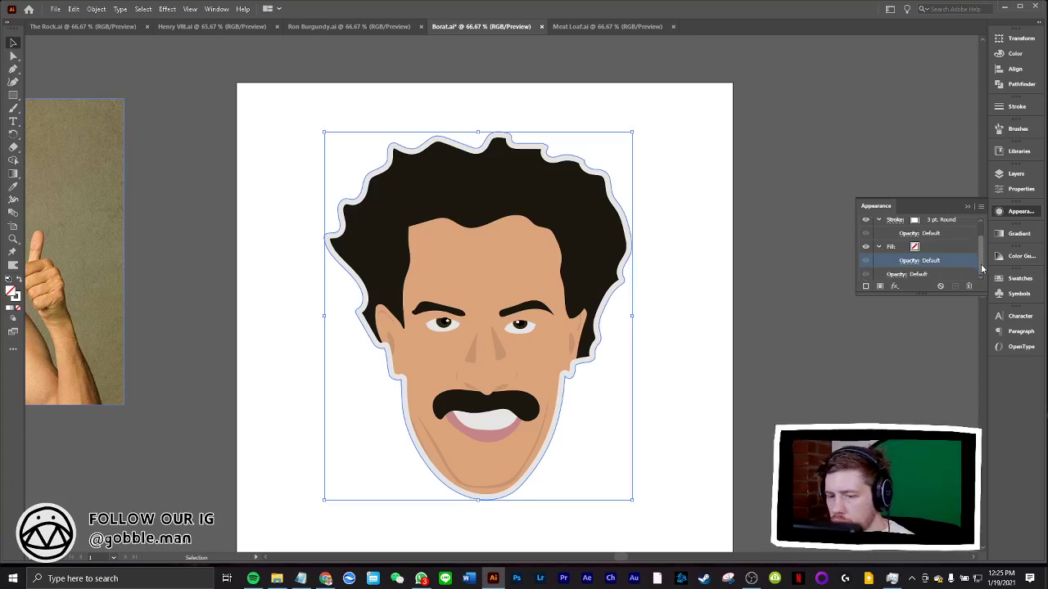
{"action": "left_click", "coordinate": [1018, 175]}
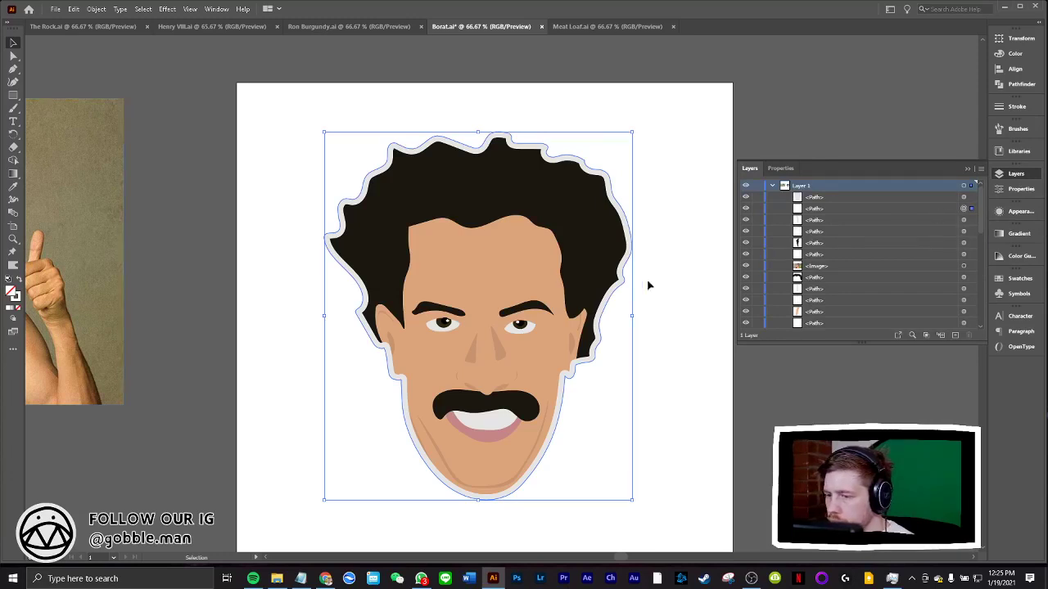
{"action": "right_click", "coordinate": [613, 294]}
{"action": "mouse_move", "coordinate": [643, 490]}
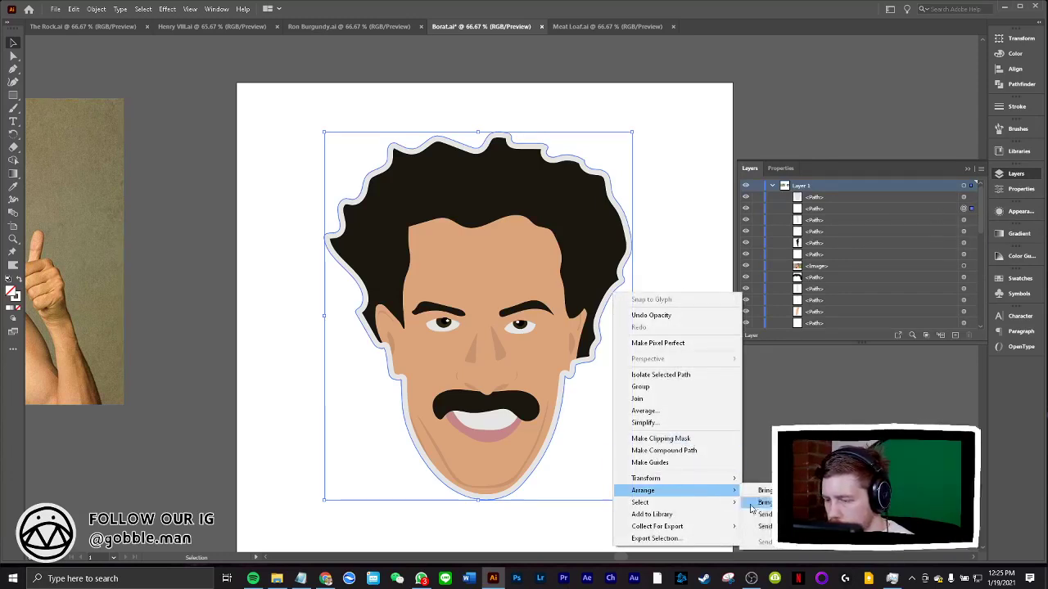
{"action": "left_click", "coordinate": [764, 527]}
Paint a freehand black loop around the left side of the head
{"action": "key", "text": "ctrl+shift+a"}
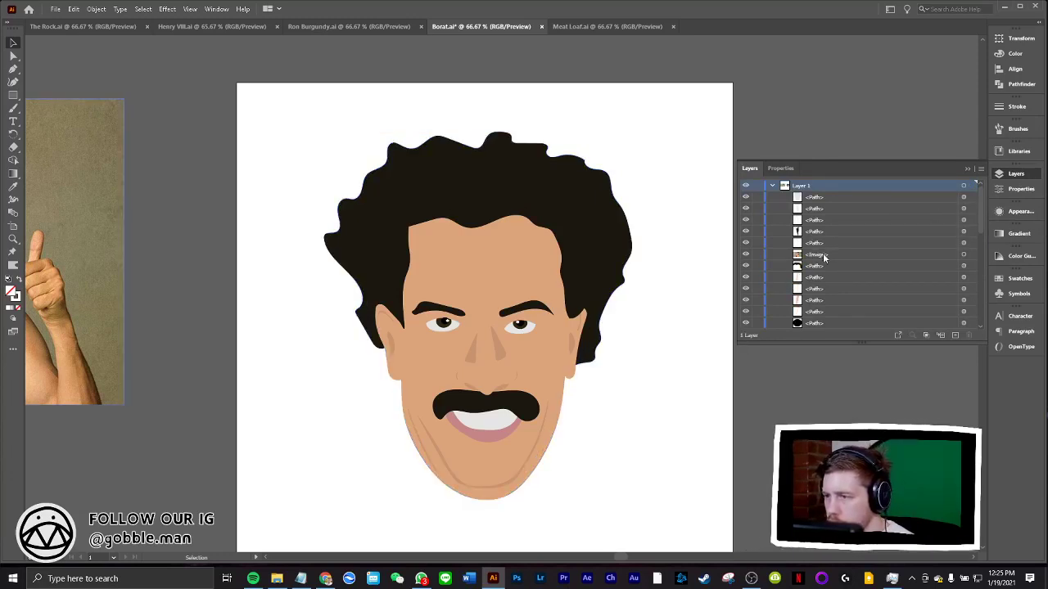
{"action": "key", "text": "ctrl+a"}
{"action": "key", "text": "ctrl+shift+a"}
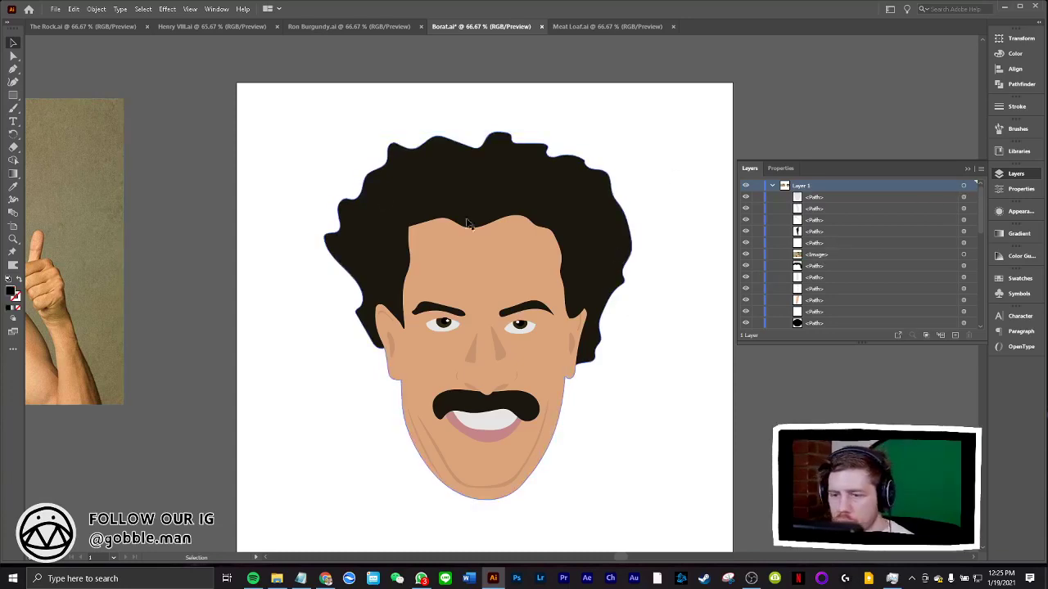
{"action": "mouse_move", "coordinate": [621, 558]}
{"action": "left_mouse_down"}
{"action": "mouse_move", "coordinate": [584, 560]}
{"action": "mouse_move", "coordinate": [628, 557]}
{"action": "left_mouse_up"}
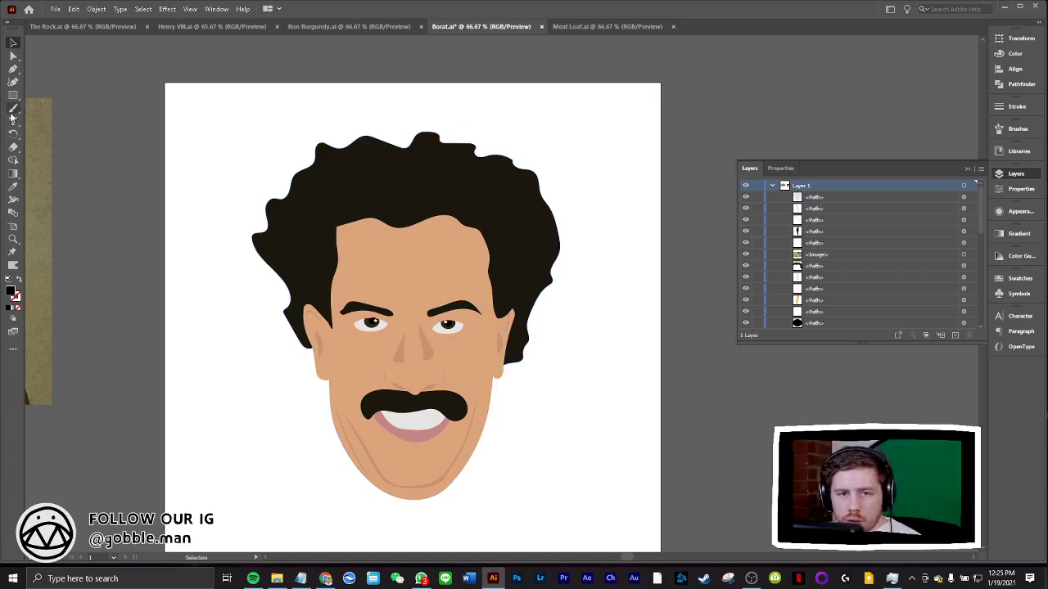
{"action": "mouse_move", "coordinate": [287, 138]}
{"action": "left_mouse_down"}
{"action": "mouse_move", "coordinate": [336, 196]}
{"action": "mouse_move", "coordinate": [348, 262]}
{"action": "left_mouse_up"}
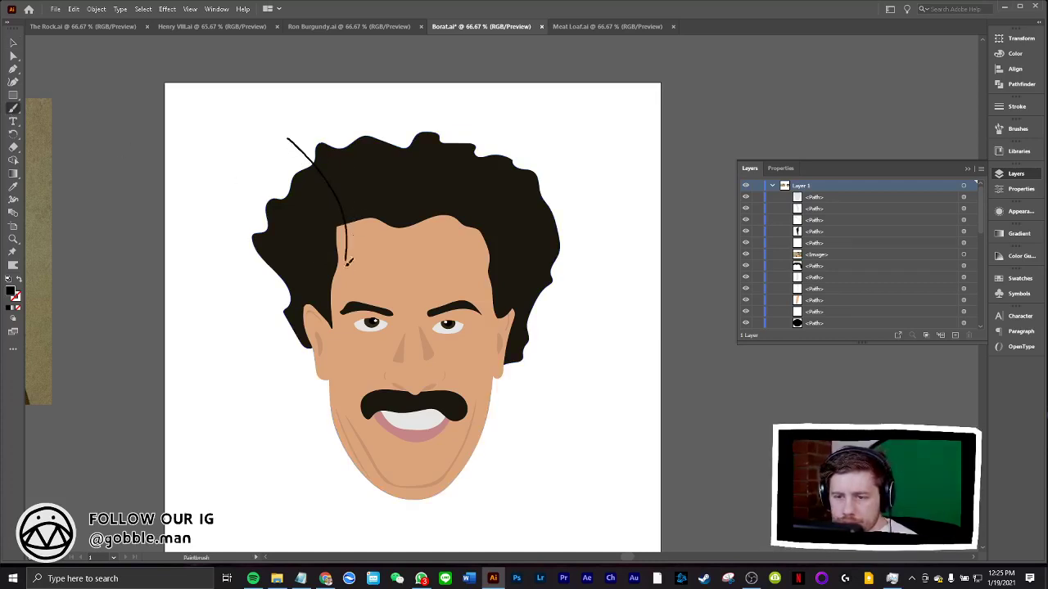
{"action": "left_click_drag", "start_coordinate": [341, 299], "coordinate": [343, 332]}
{"action": "mouse_move", "coordinate": [345, 375]}
{"action": "left_mouse_down"}
{"action": "mouse_move", "coordinate": [368, 460]}
{"action": "mouse_move", "coordinate": [270, 419]}
{"action": "mouse_move", "coordinate": [260, 131]}
{"action": "left_mouse_up"}
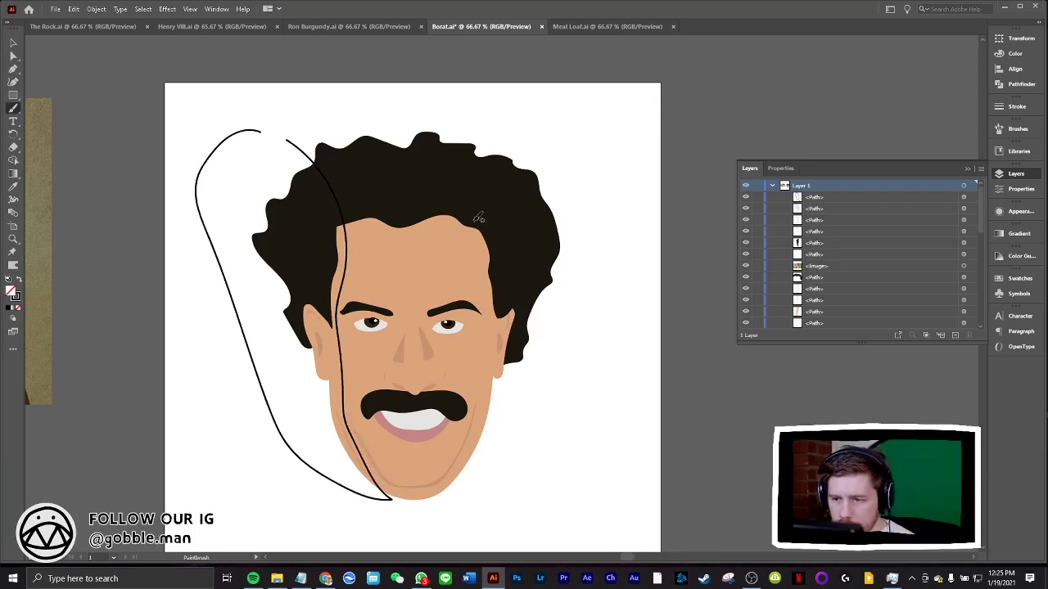
Paint a second freehand loop around the right side and top of the head
{"action": "left_click_drag", "start_coordinate": [404, 105], "coordinate": [428, 207]}
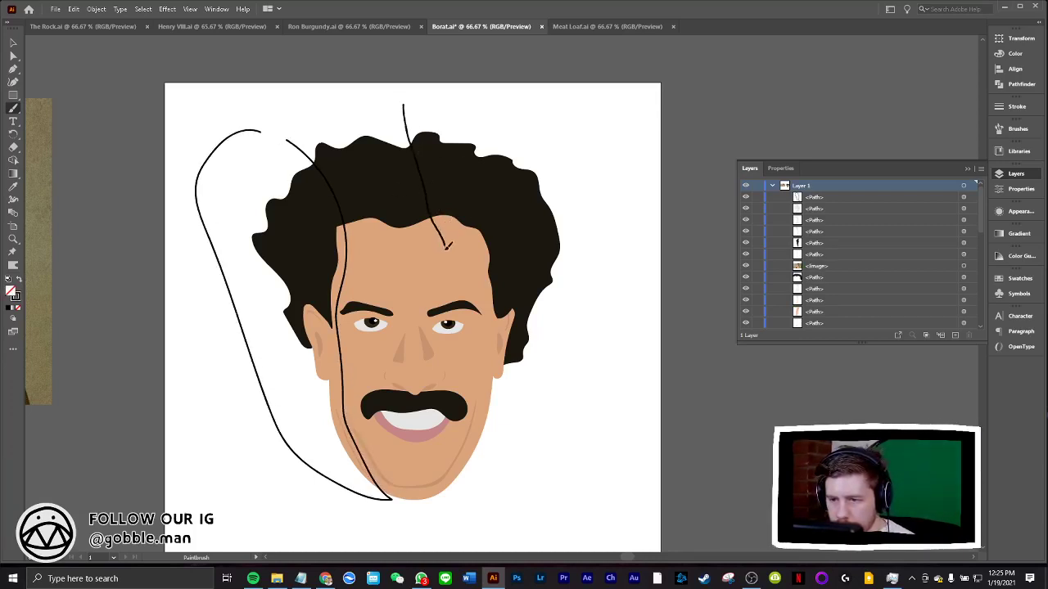
{"action": "mouse_move", "coordinate": [459, 277]}
{"action": "left_mouse_down"}
{"action": "mouse_move", "coordinate": [491, 313]}
{"action": "mouse_move", "coordinate": [486, 409]}
{"action": "mouse_move", "coordinate": [451, 476]}
{"action": "left_mouse_up"}
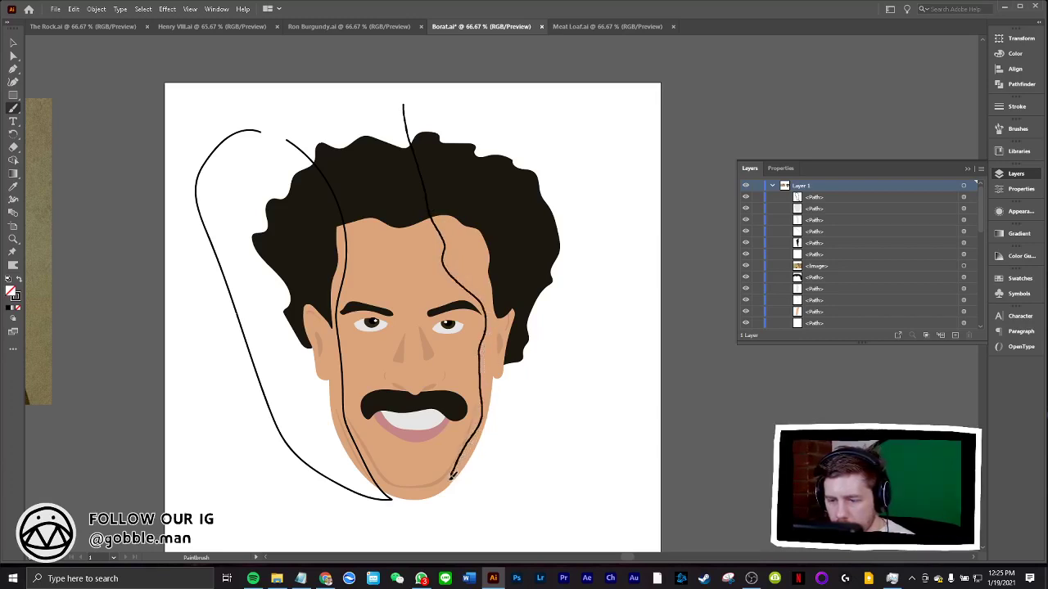
{"action": "left_click_drag", "start_coordinate": [562, 427], "coordinate": [464, 98]}
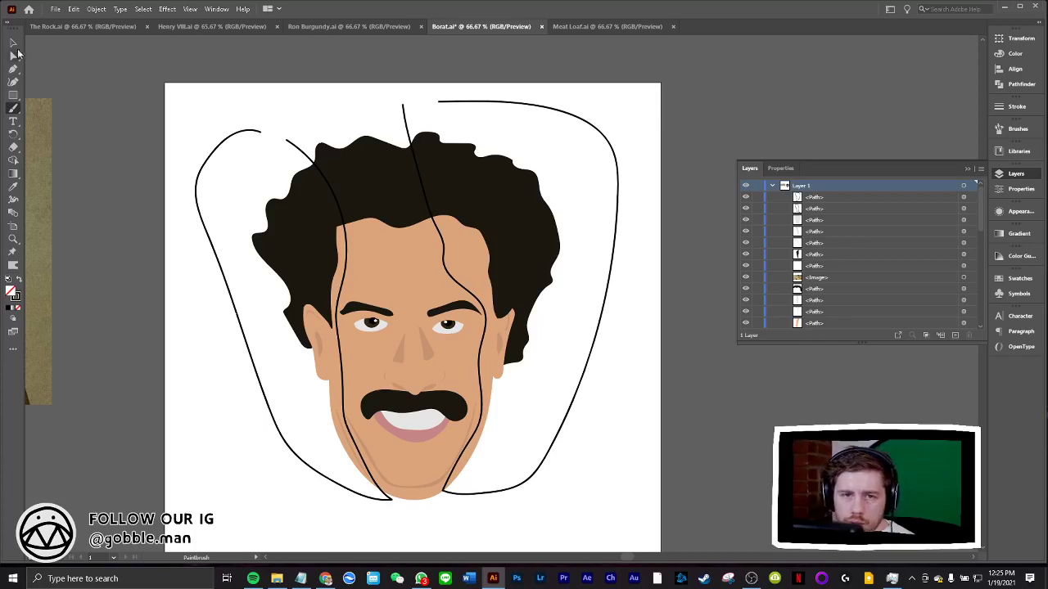
Give both freehand shapes a light grey fill sampled with the Eyedropper
{"action": "left_click", "coordinate": [250, 128]}
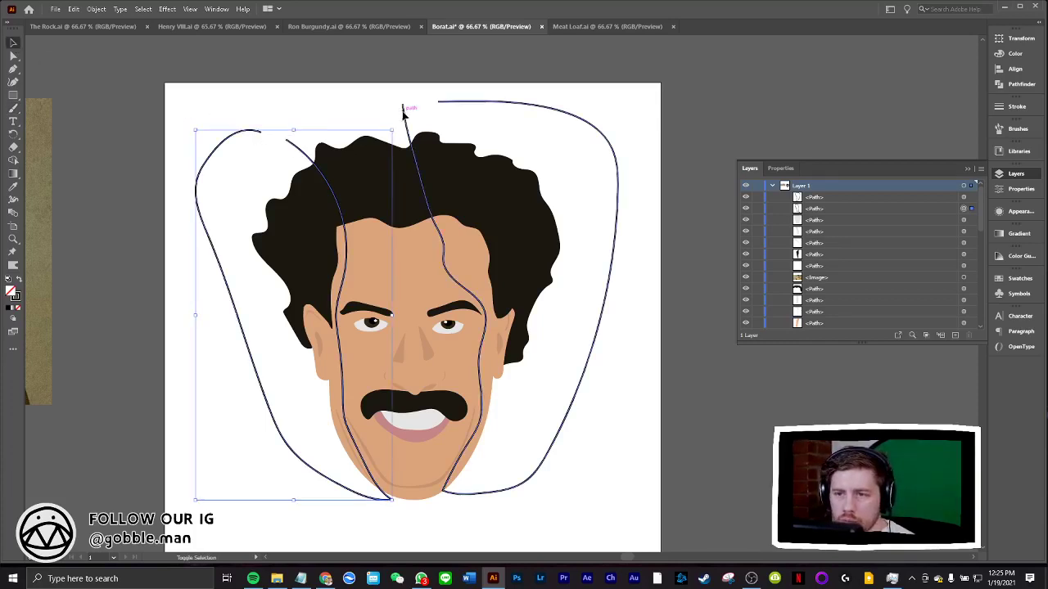
{"action": "left_click", "coordinate": [404, 110], "text": "shift"}
{"action": "left_click", "coordinate": [13, 186]}
{"action": "left_click", "coordinate": [851, 219]}
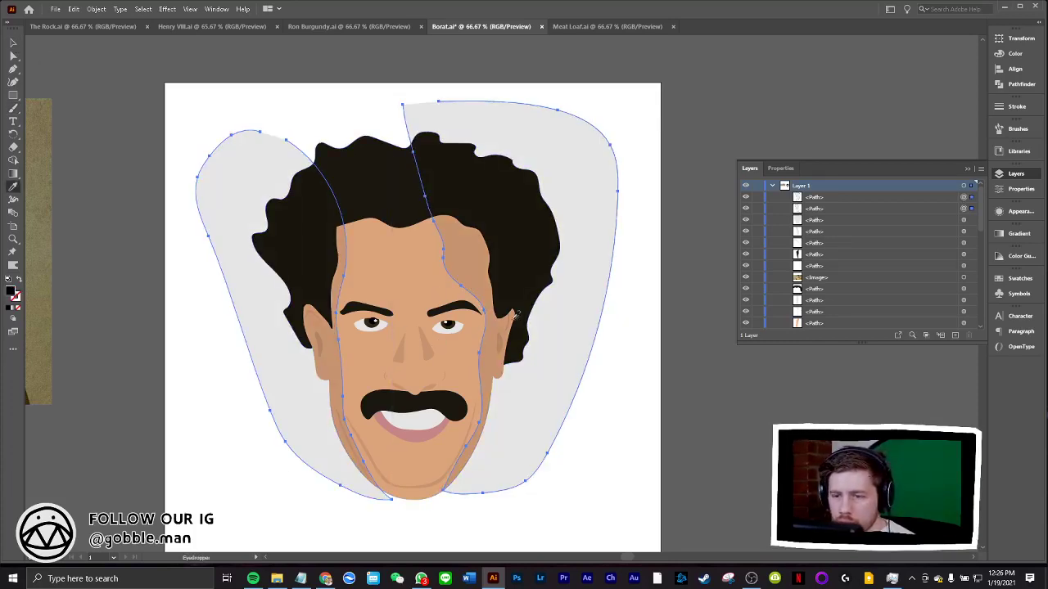
Group the grey shapes with the hair and make the group a clipping mask
{"action": "left_click", "coordinate": [972, 219], "text": "shift"}
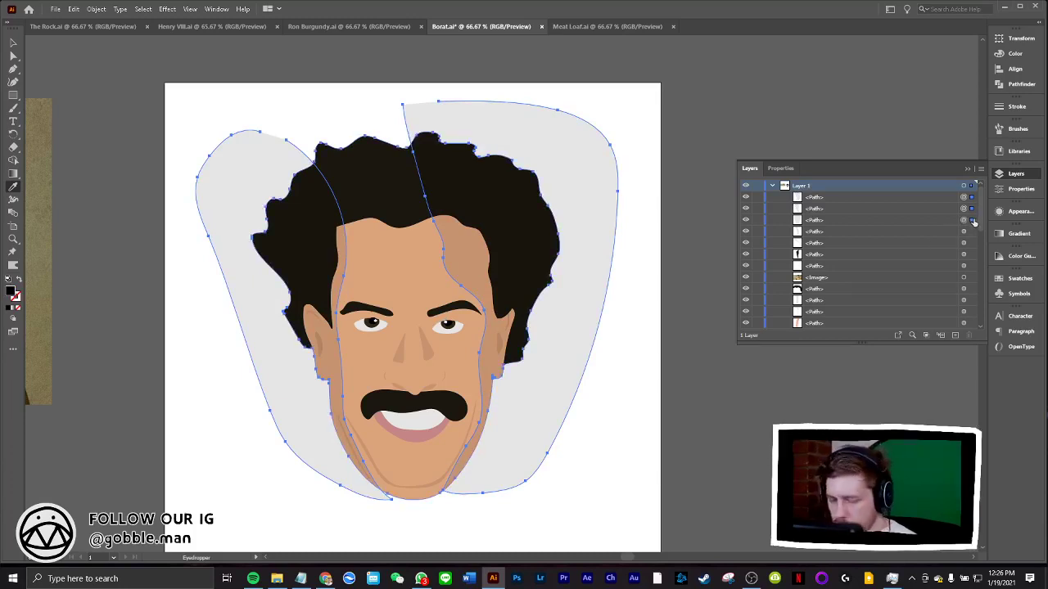
{"action": "key", "text": "ctrl+g"}
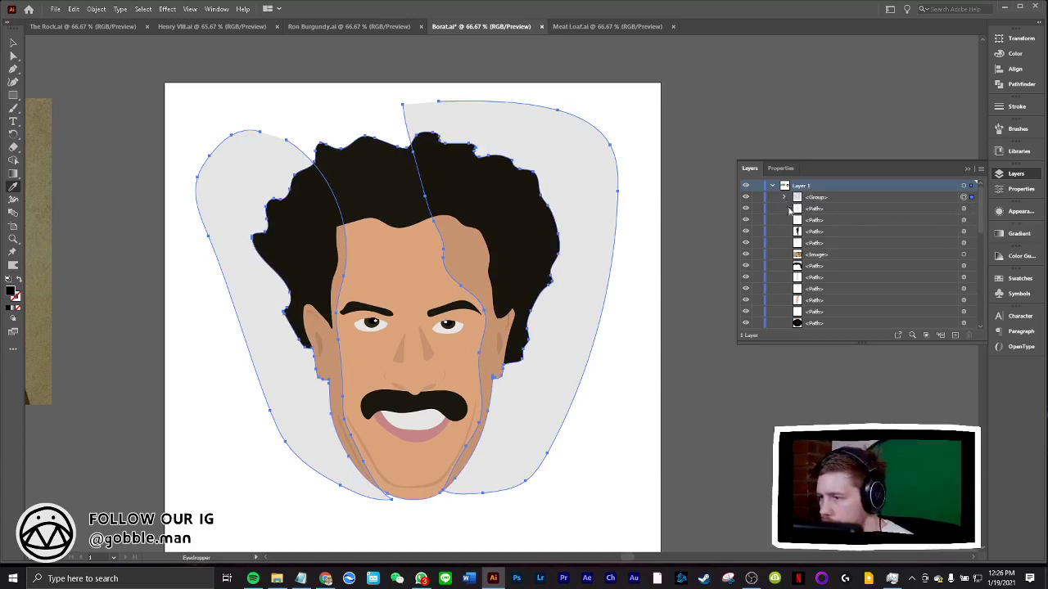
{"action": "left_click", "coordinate": [783, 198]}
{"action": "left_click", "coordinate": [951, 196]}
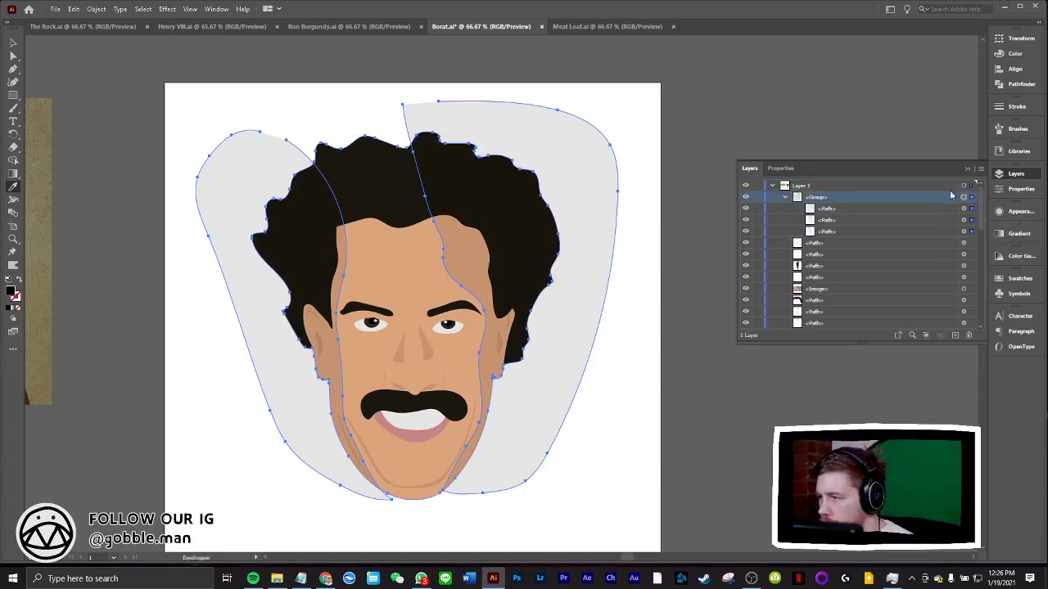
{"action": "left_click", "coordinate": [981, 168]}
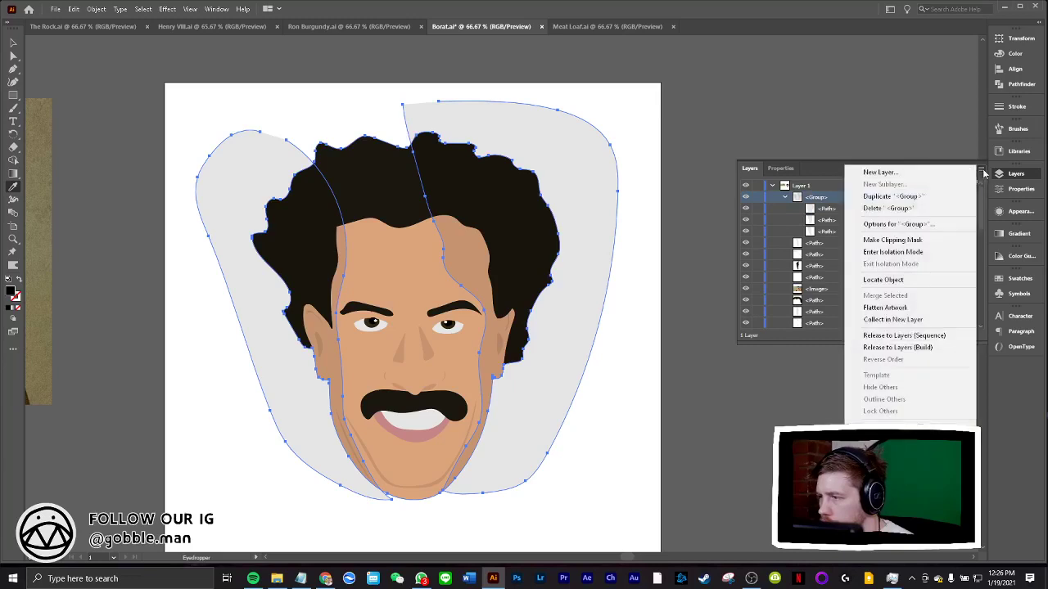
{"action": "left_click", "coordinate": [929, 240]}
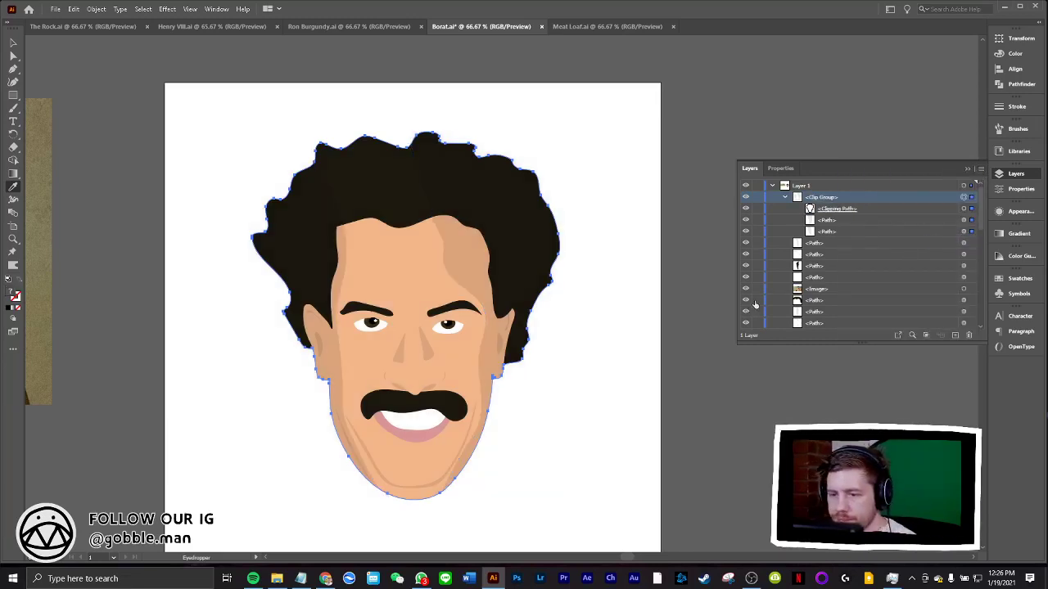
{"action": "left_click", "coordinate": [13, 41]}
{"action": "left_click", "coordinate": [216, 248]}
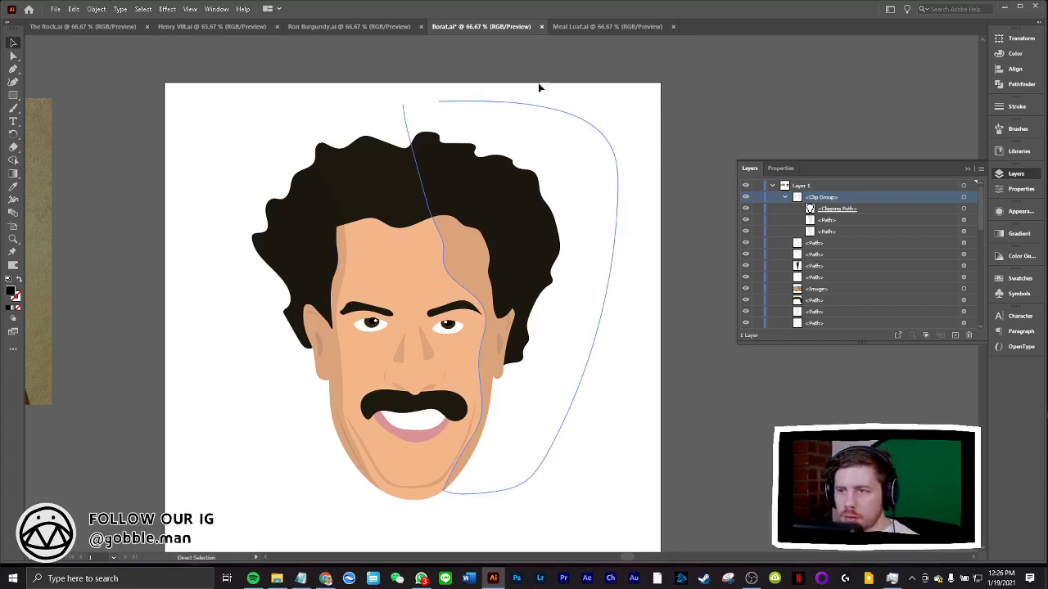
{"action": "left_click", "coordinate": [605, 26]}
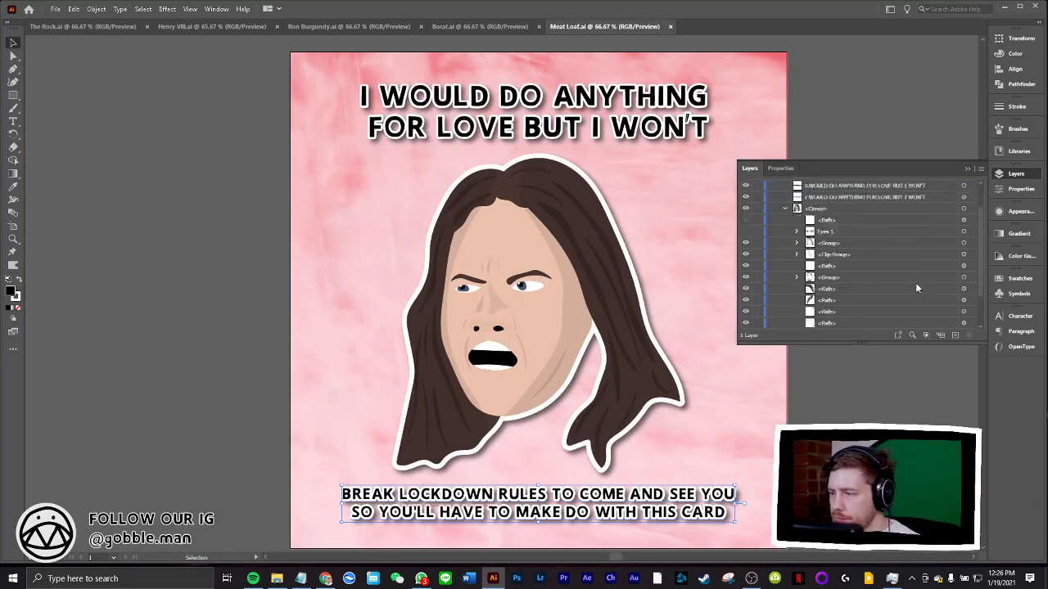
Select the pink card background and headline in Meat Loaf.ai, then return to Borat.ai
{"action": "scroll", "coordinate": [916, 288], "scroll_direction": "down", "scroll_amount": 2}
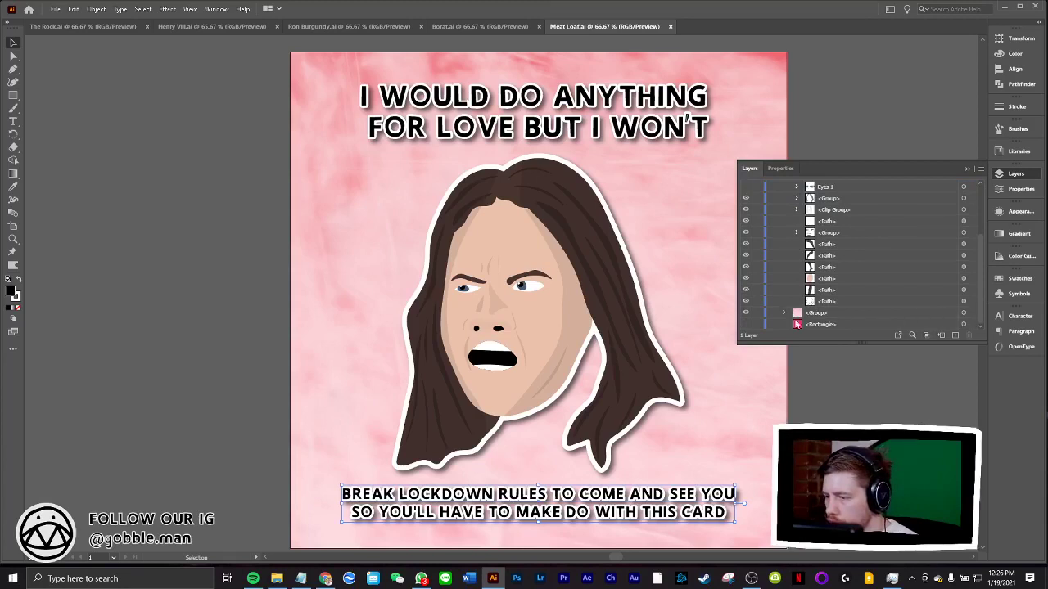
{"action": "left_click", "coordinate": [964, 313]}
{"action": "scroll", "coordinate": [970, 303], "scroll_direction": "up", "scroll_amount": 3}
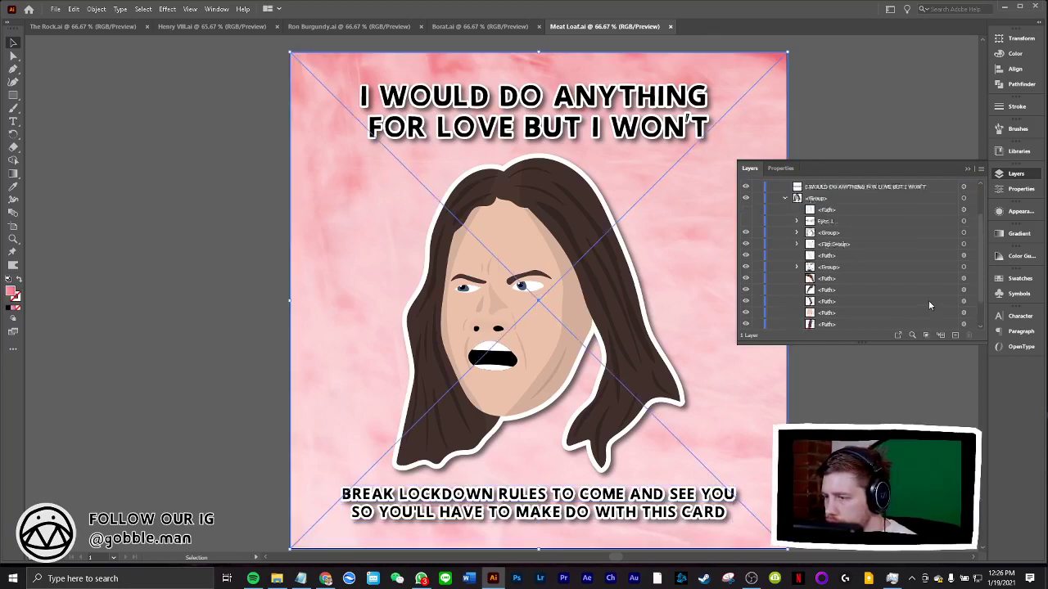
{"action": "scroll", "coordinate": [971, 245], "scroll_direction": "up", "scroll_amount": 2}
{"action": "left_click", "coordinate": [971, 221]}
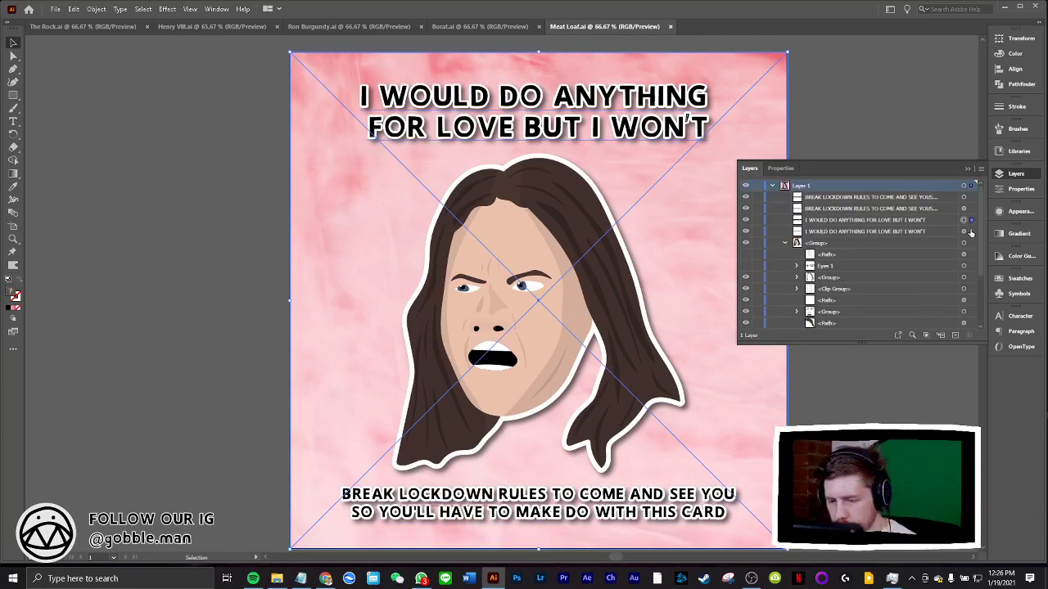
{"action": "left_click", "coordinate": [109, 28]}
{"action": "left_click", "coordinate": [207, 27]}
{"action": "left_click", "coordinate": [333, 26]}
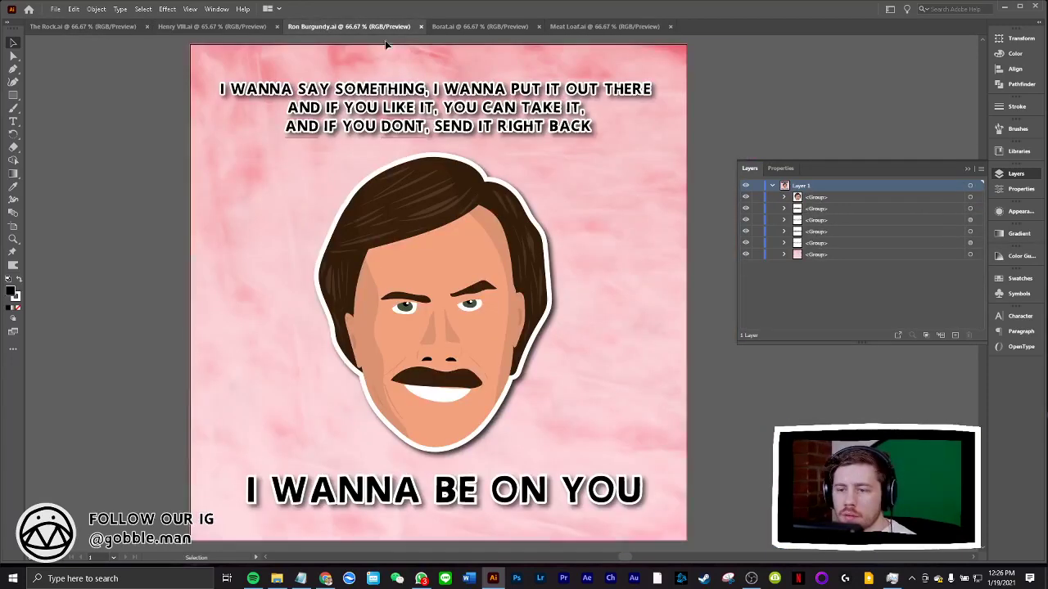
{"action": "left_click", "coordinate": [478, 27]}
Paste the pink background and headline in place, sending the background to the back
{"action": "key", "text": "ctrl+shift+v"}
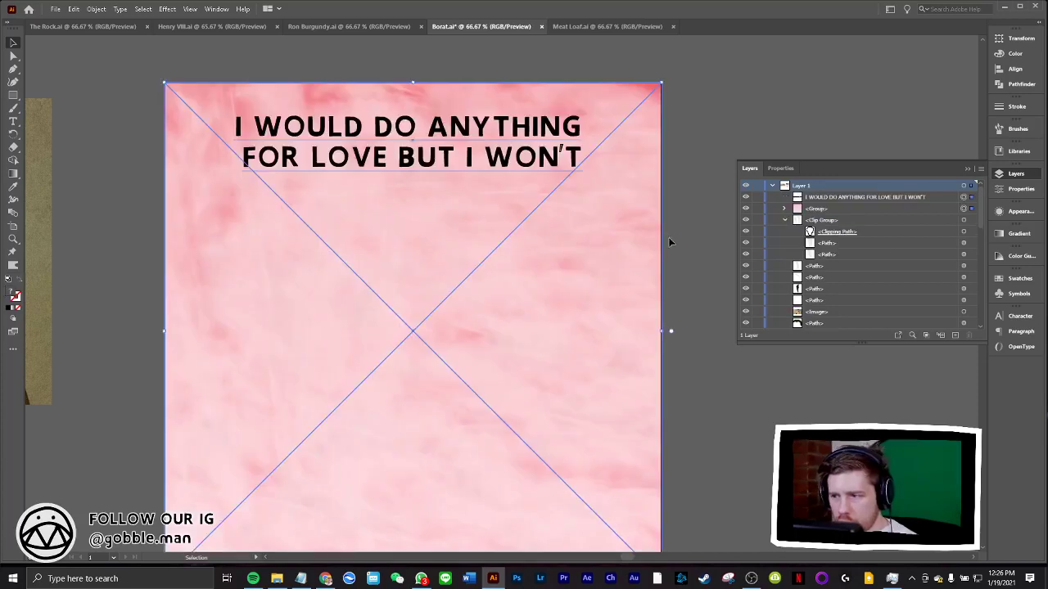
{"action": "right_click", "coordinate": [604, 268]}
{"action": "mouse_move", "coordinate": [632, 388]}
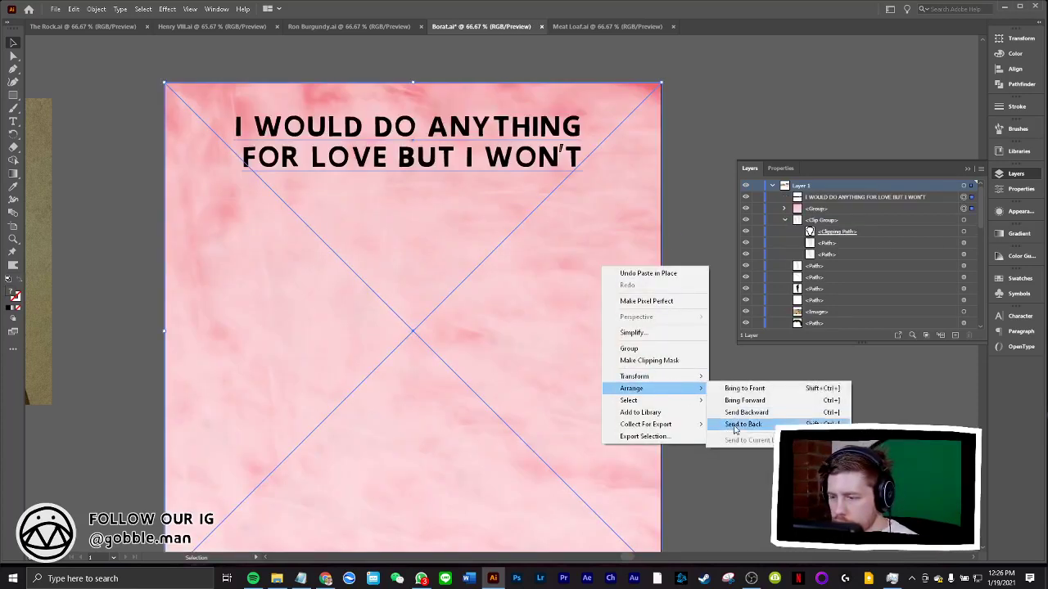
{"action": "left_click", "coordinate": [745, 424]}
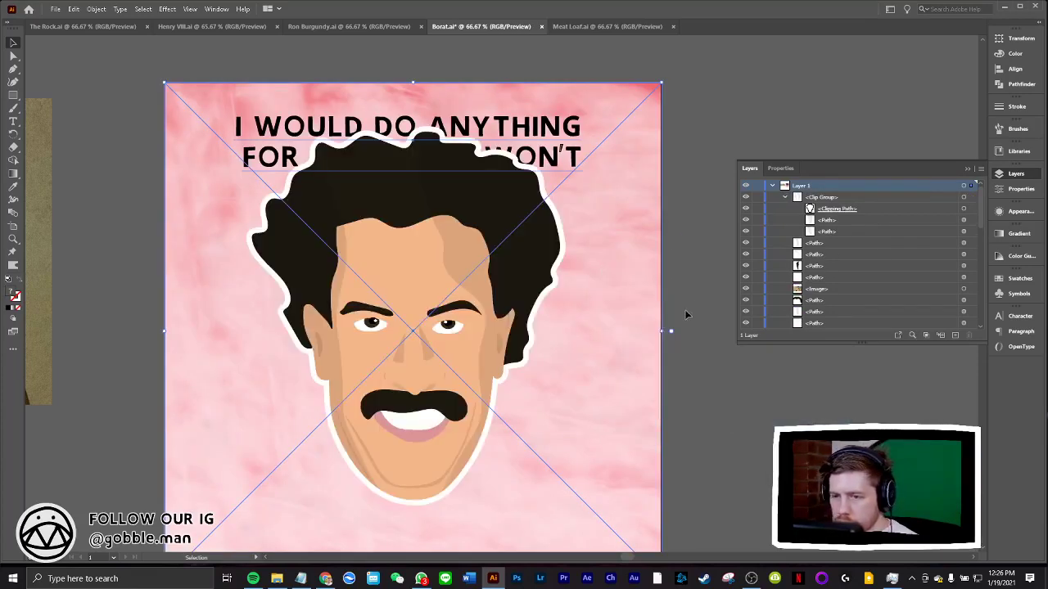
Group all the face paths, excluding the headline, background and side image
{"action": "left_click", "coordinate": [468, 294]}
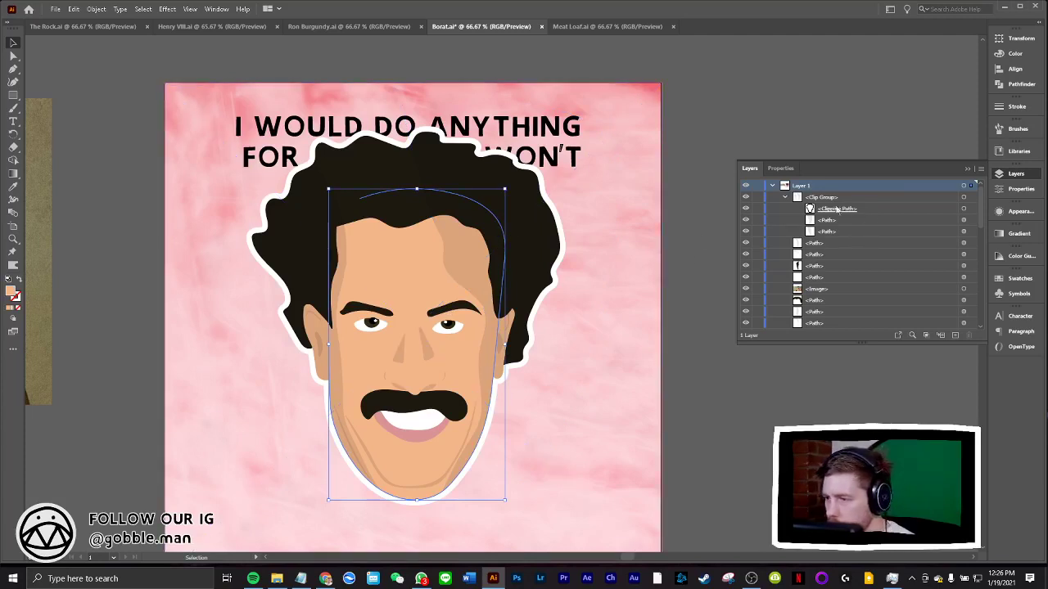
{"action": "left_click", "coordinate": [785, 198]}
{"action": "left_click", "coordinate": [964, 209]}
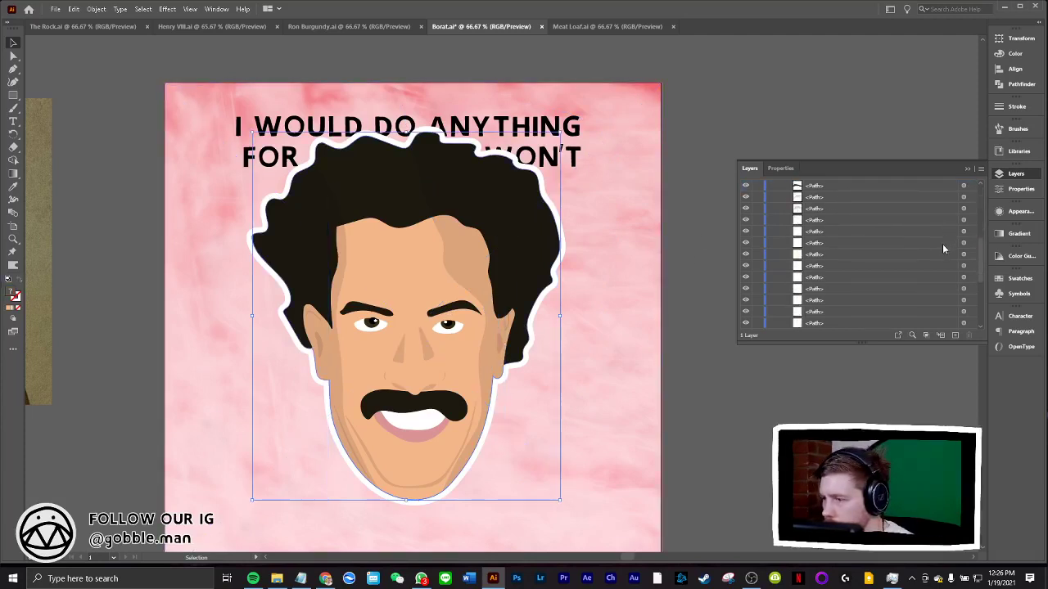
{"action": "scroll", "coordinate": [942, 244], "scroll_direction": "down", "scroll_amount": 5}
{"action": "left_click", "coordinate": [966, 301]}
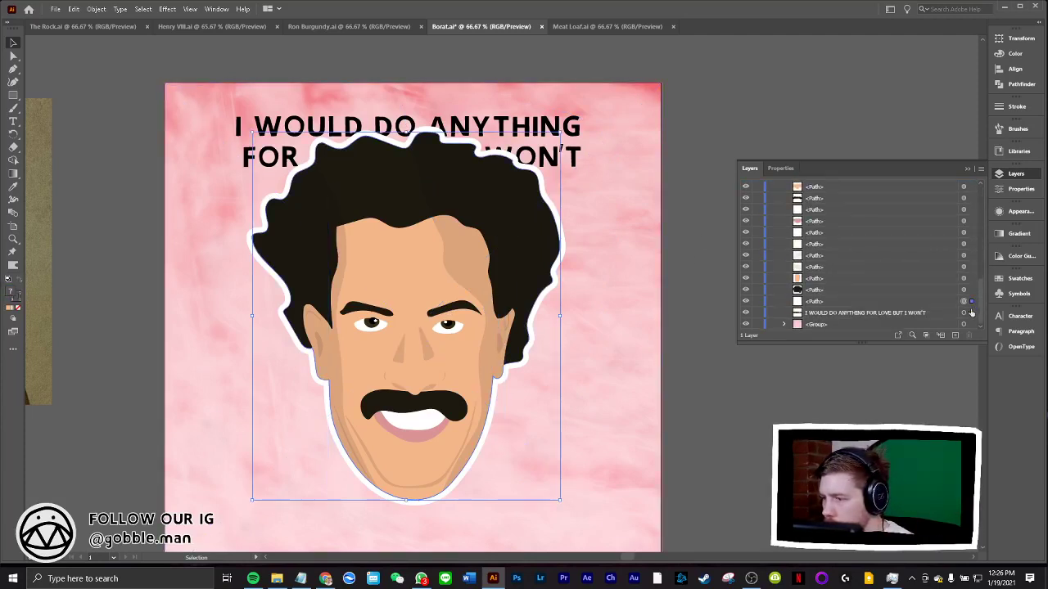
{"action": "key", "text": "ctrl+a"}
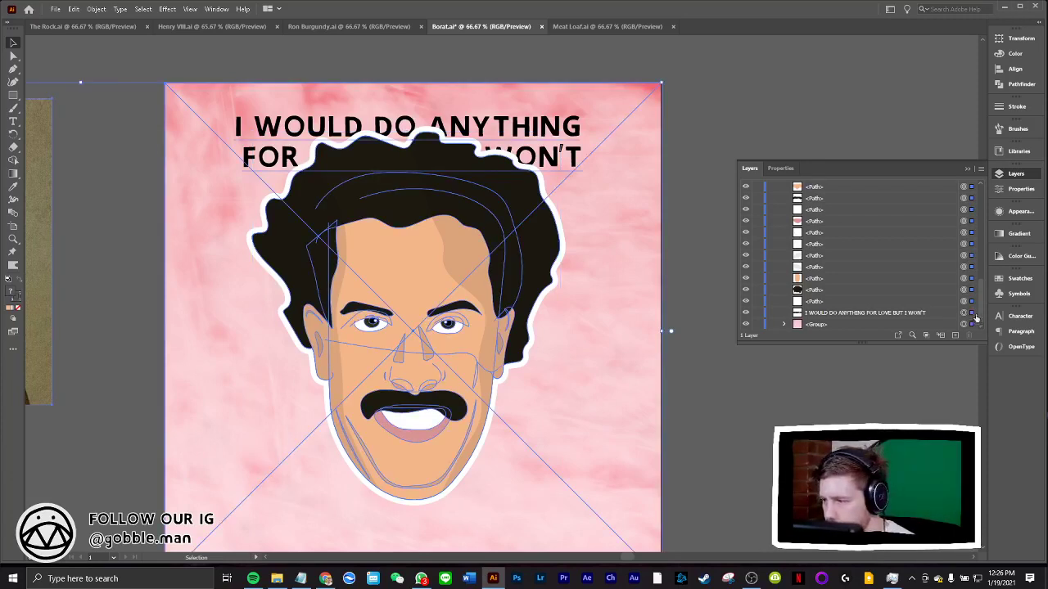
{"action": "left_click", "coordinate": [973, 313], "text": "shift"}
{"action": "left_click", "coordinate": [973, 324], "text": "shift"}
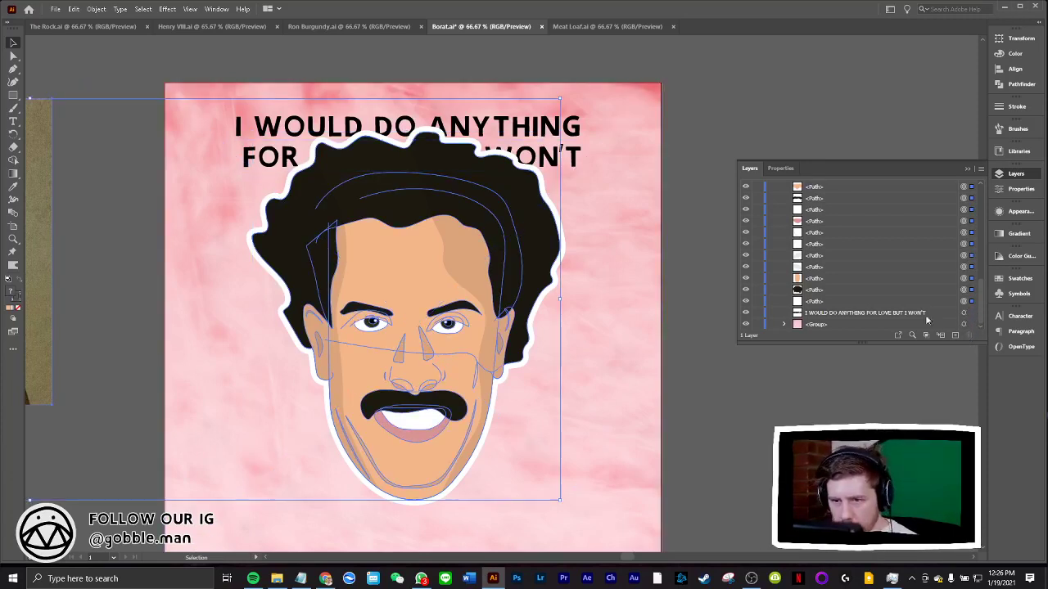
{"action": "left_click", "coordinate": [66, 239], "text": "shift"}
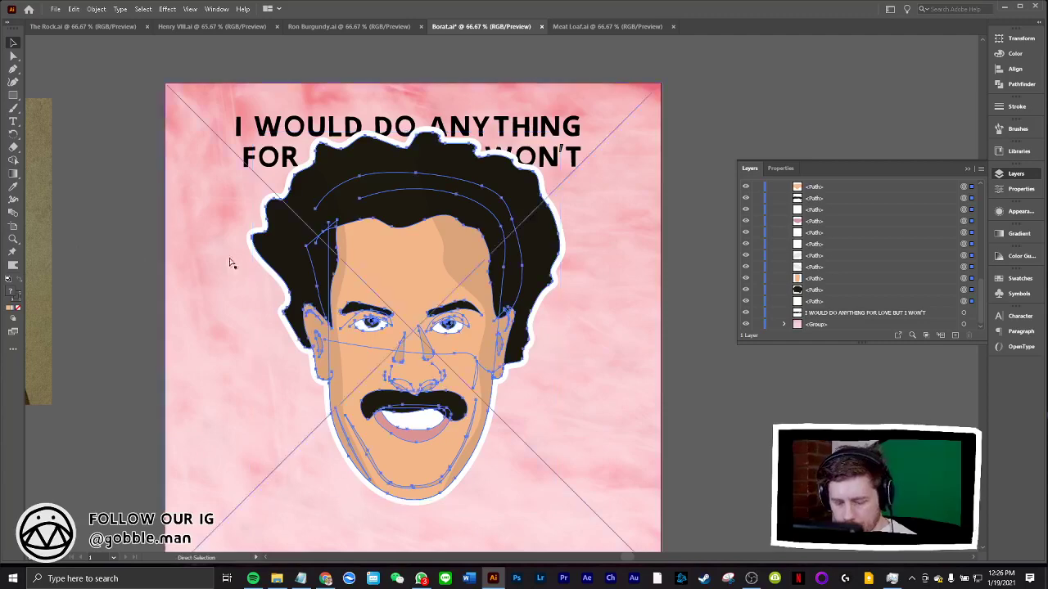
{"action": "key", "text": "ctrl+g"}
{"action": "left_click", "coordinate": [622, 272]}
Move the face group down to reveal the full headline, then select all its text
{"action": "mouse_move", "coordinate": [424, 234]}
{"action": "left_mouse_down"}
{"action": "mouse_move", "coordinate": [425, 272]}
{"action": "mouse_move", "coordinate": [409, 278]}
{"action": "left_mouse_up"}
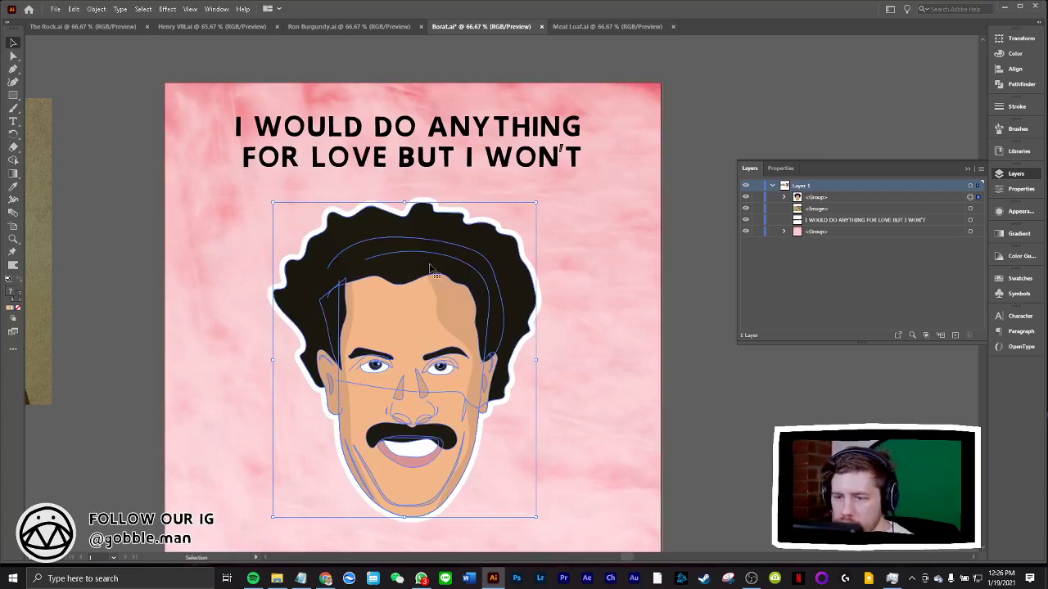
{"action": "left_click", "coordinate": [681, 200]}
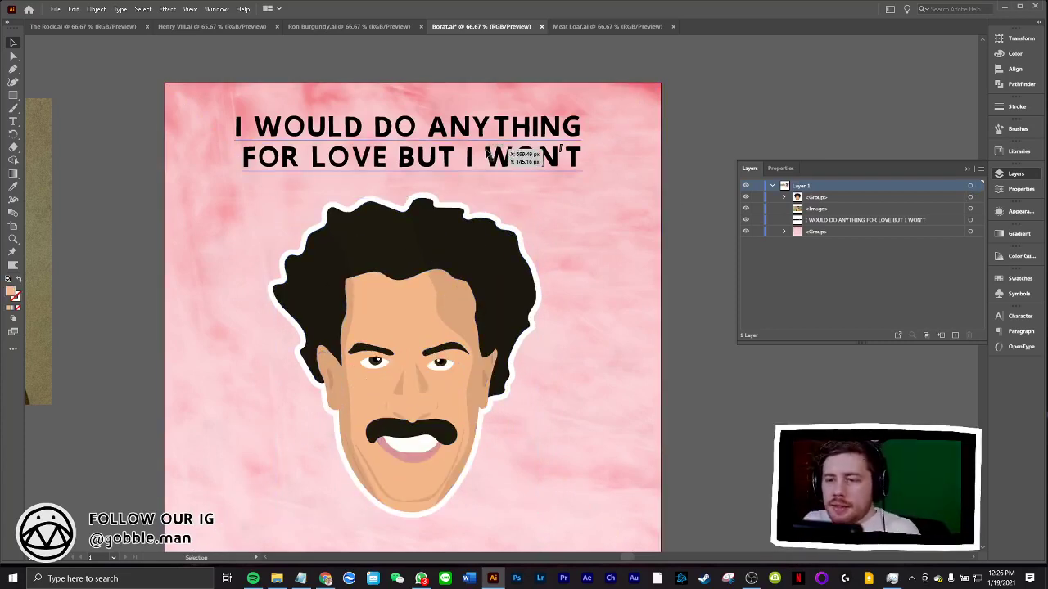
{"action": "left_click", "coordinate": [524, 154]}
{"action": "key", "text": "t"}
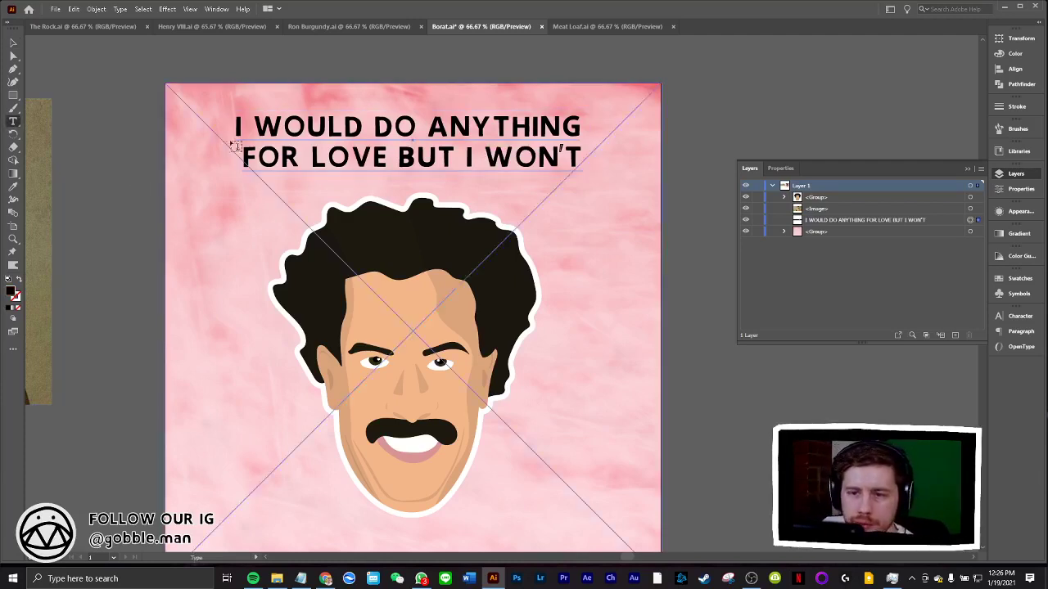
{"action": "key", "text": "ctrl+a"}
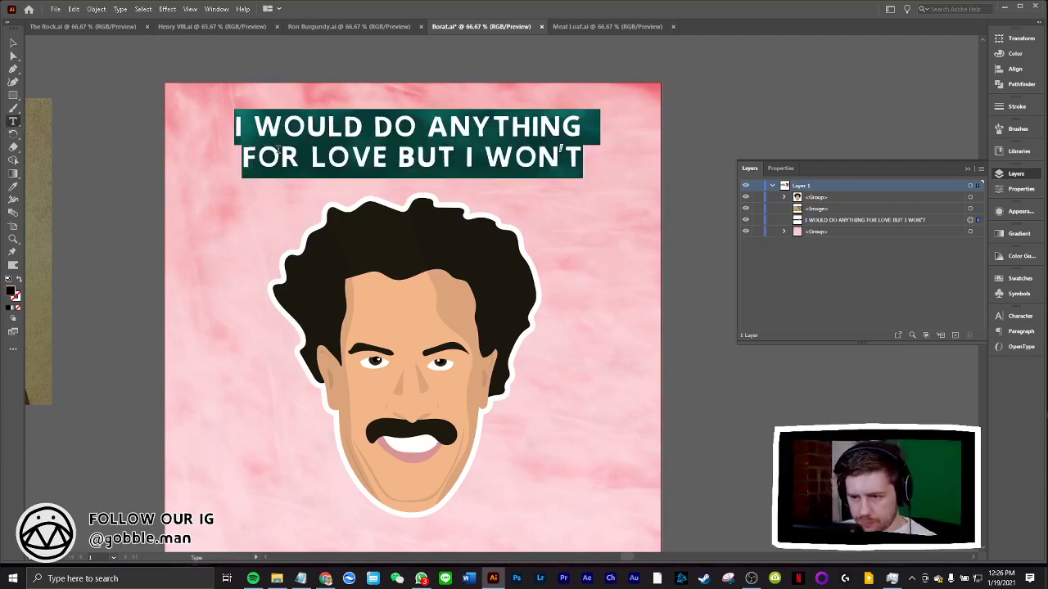
Retype the headline as 'I LIKE YOU VERY MUCH', scale it up proportionally and centre it
{"action": "type", "text": "I LIKE "}
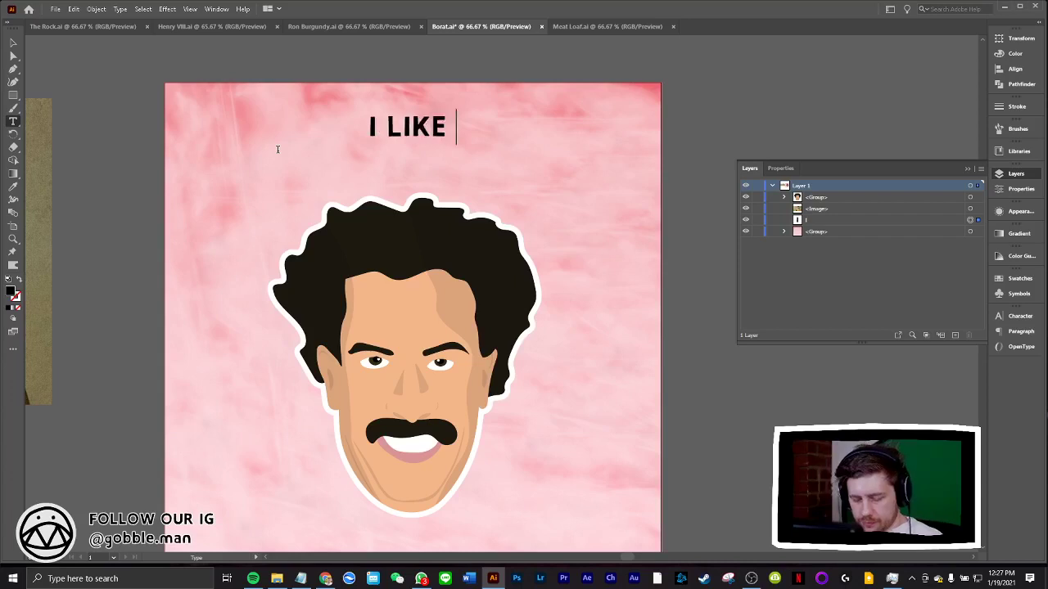
{"action": "type", "text": "YOU "}
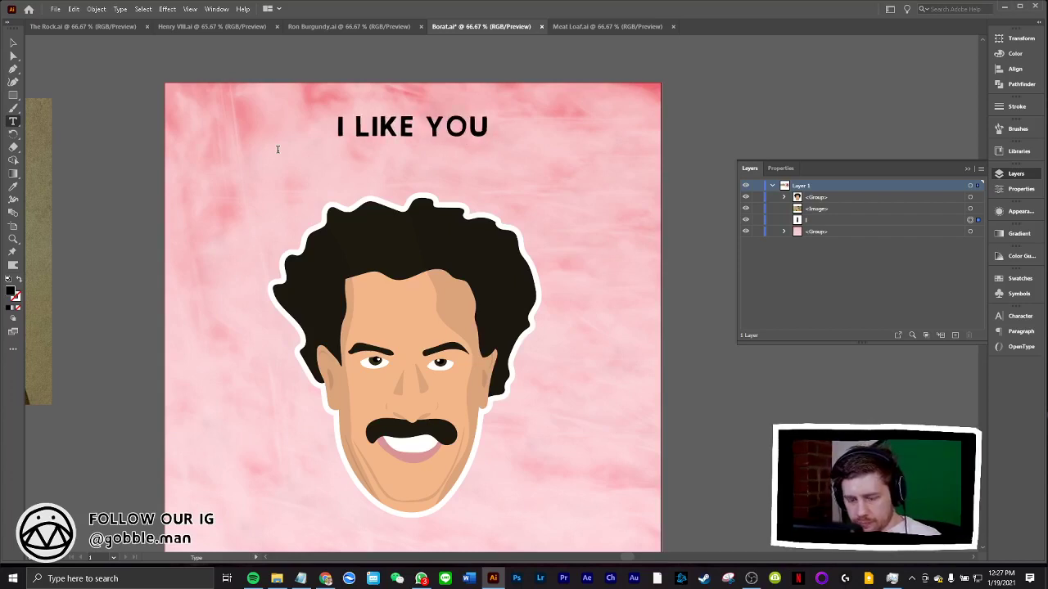
{"action": "type", "text": "VERY M"}
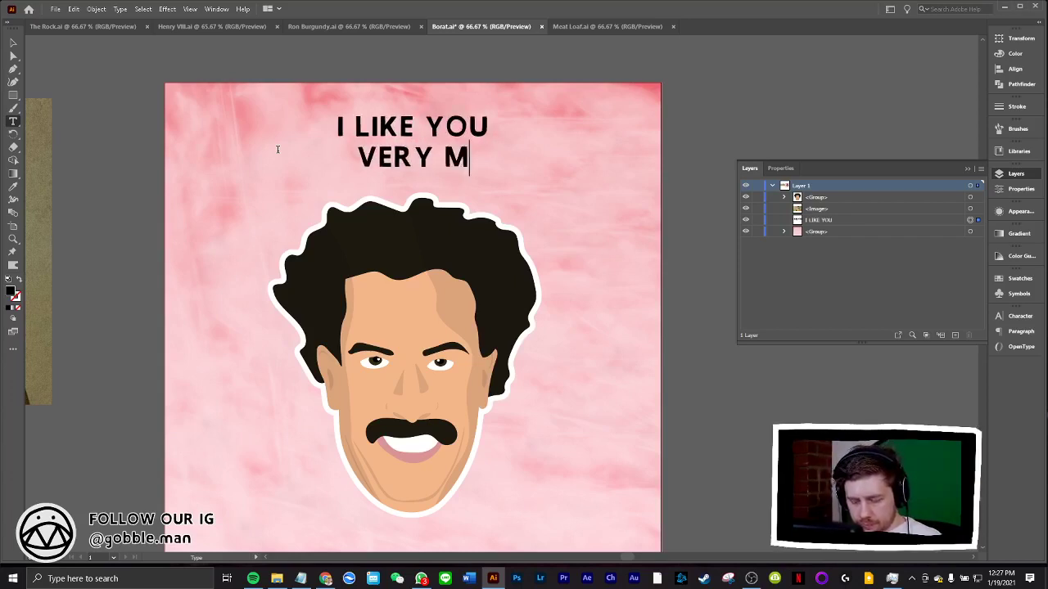
{"action": "type", "text": "UCH"}
{"action": "key", "text": "ctrl+a"}
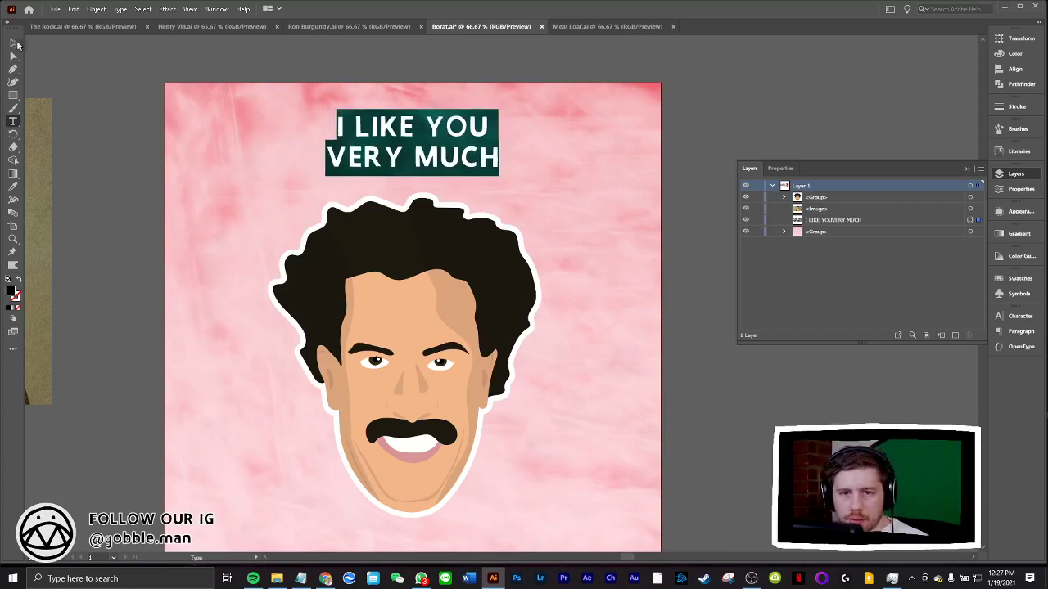
{"action": "left_click", "coordinate": [13, 42]}
{"action": "left_click_drag", "start_coordinate": [326, 142], "coordinate": [288, 145]}
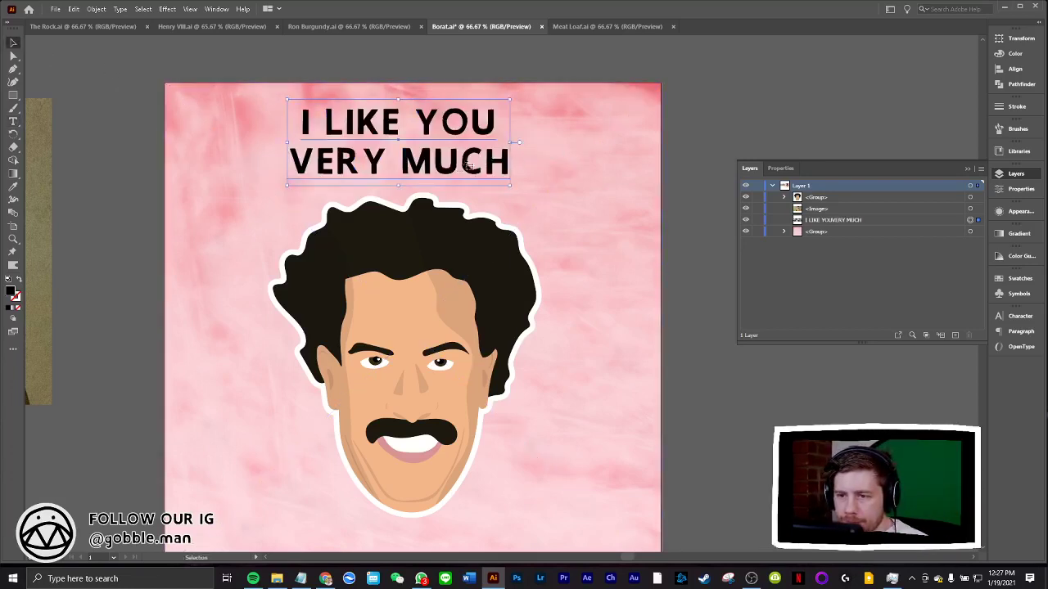
{"action": "left_click_drag", "start_coordinate": [473, 163], "coordinate": [491, 168]}
{"action": "left_click", "coordinate": [434, 264]}
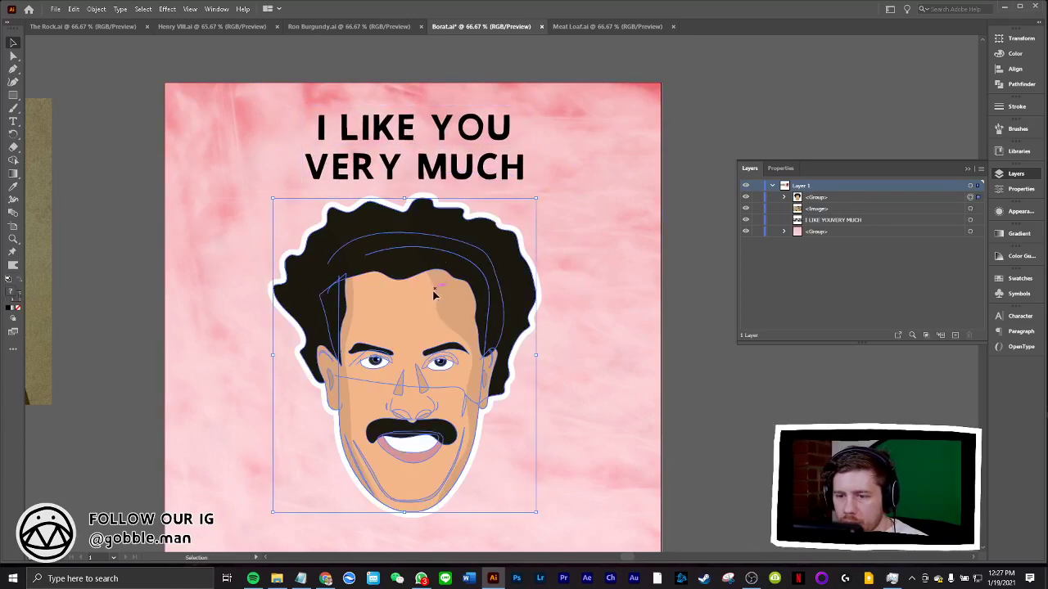
Lower the face slightly and target its white sticker outline path in Layers
{"action": "left_click_drag", "start_coordinate": [433, 290], "coordinate": [437, 305]}
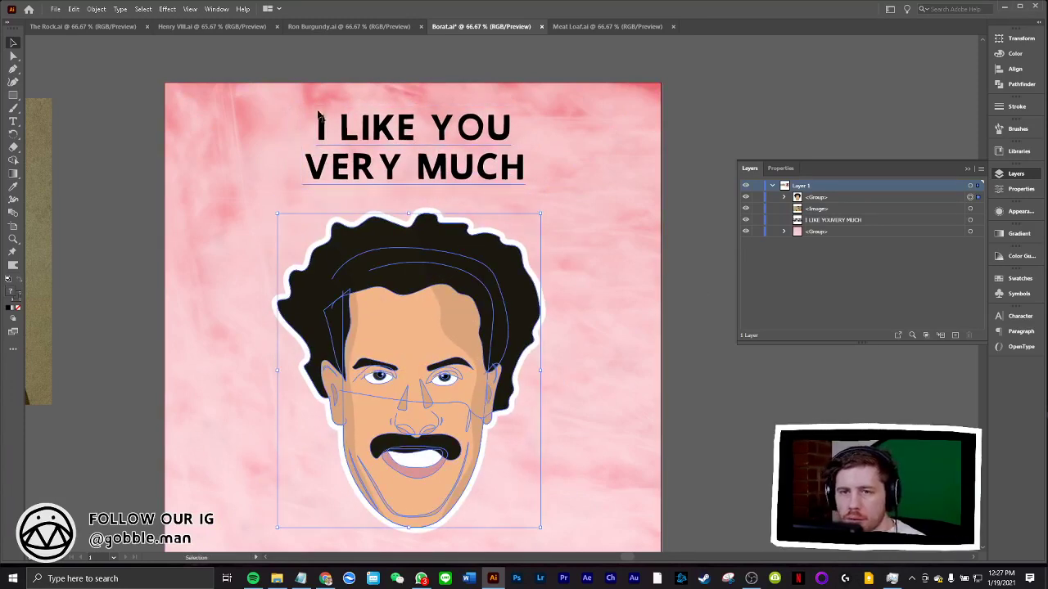
{"action": "left_click", "coordinate": [783, 197]}
{"action": "scroll", "coordinate": [884, 256], "scroll_direction": "down", "scroll_amount": 3}
{"action": "scroll", "coordinate": [905, 267], "scroll_direction": "down", "scroll_amount": 2}
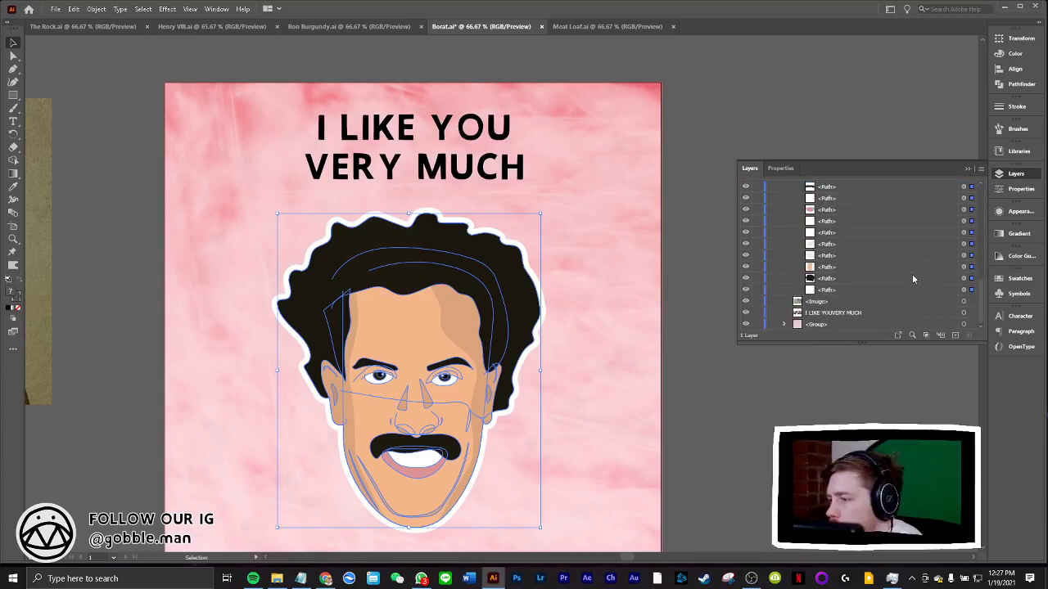
{"action": "left_click", "coordinate": [971, 291]}
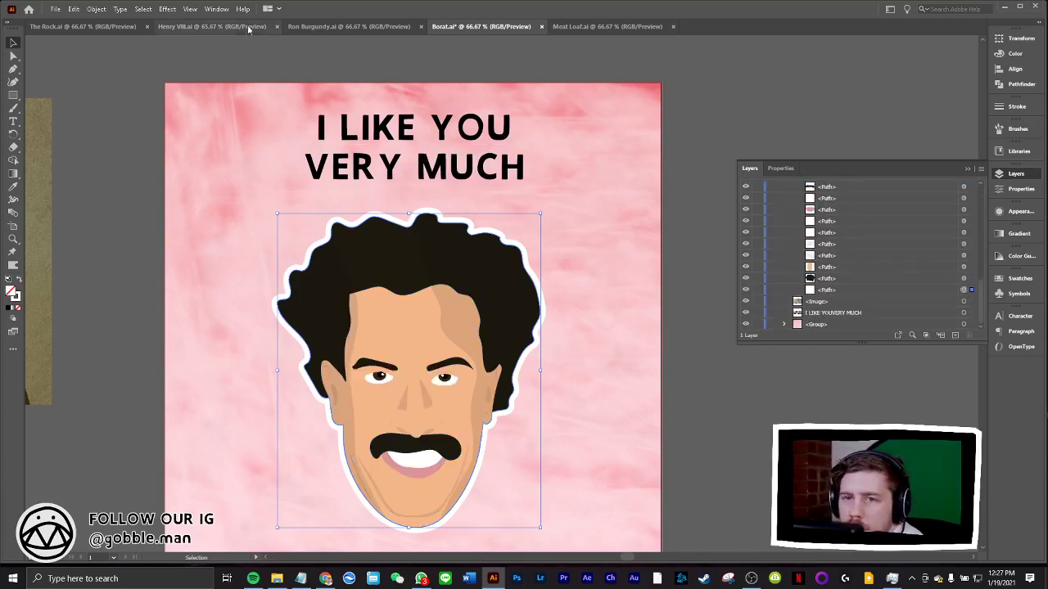
Give the outline a Multiply 50% drop shadow with 7 px offsets and 5 px blur
{"action": "left_click", "coordinate": [164, 9]}
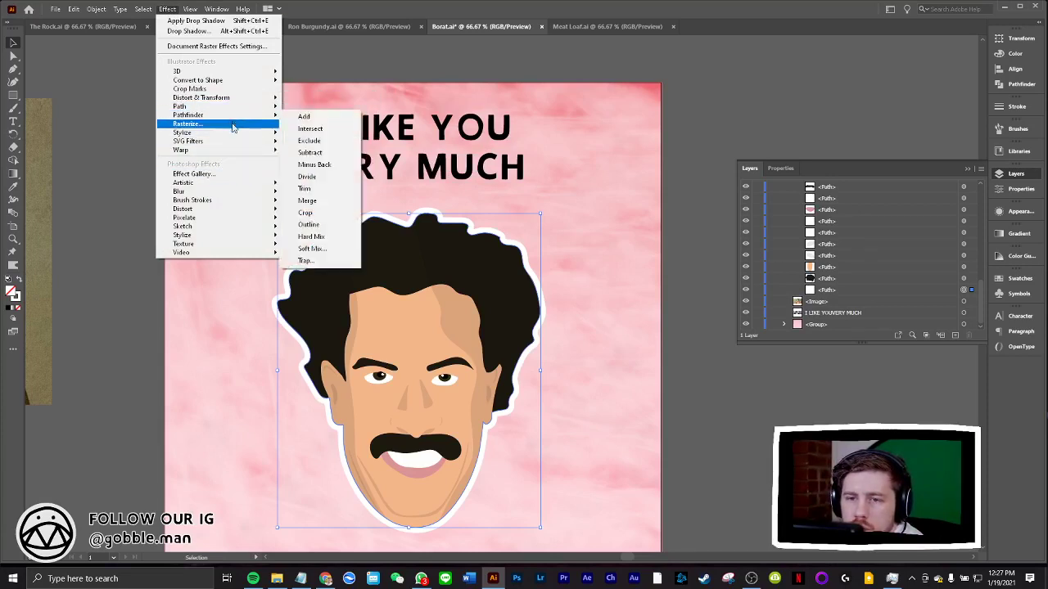
{"action": "mouse_move", "coordinate": [182, 132]}
{"action": "left_click", "coordinate": [304, 134]}
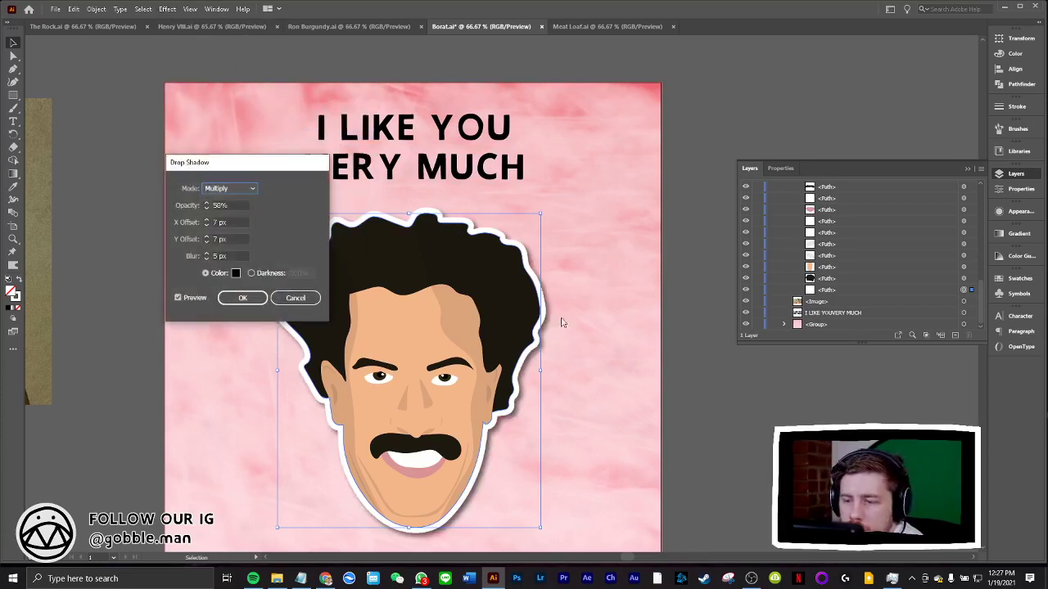
{"action": "left_click", "coordinate": [263, 299]}
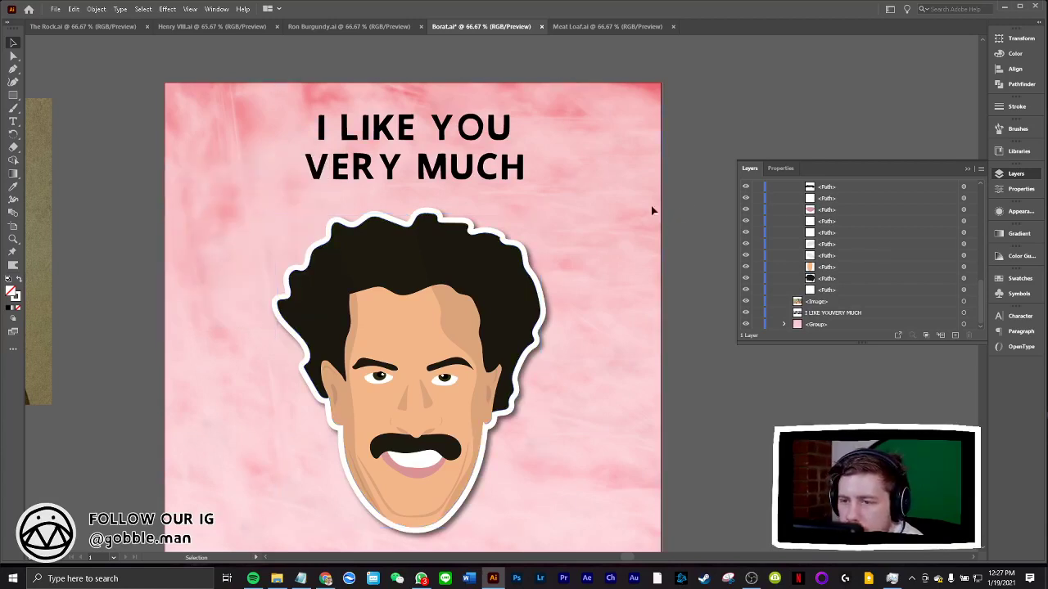
{"action": "left_click", "coordinate": [511, 167]}
{"action": "left_click", "coordinate": [485, 185]}
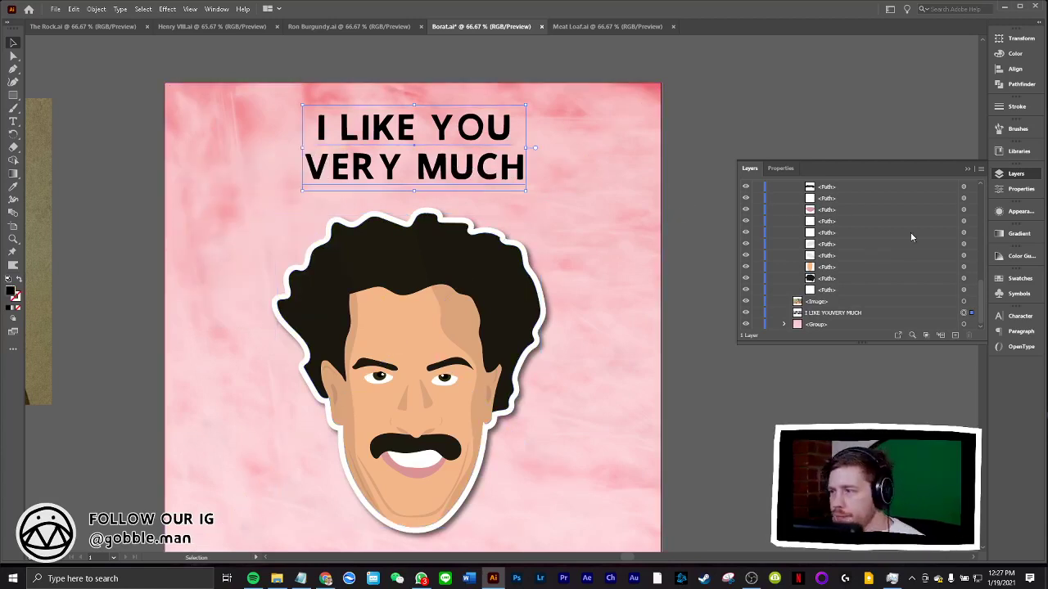
Reselect the caption and place its copy directly beneath the original in Layers
{"action": "left_click", "coordinate": [1015, 69]}
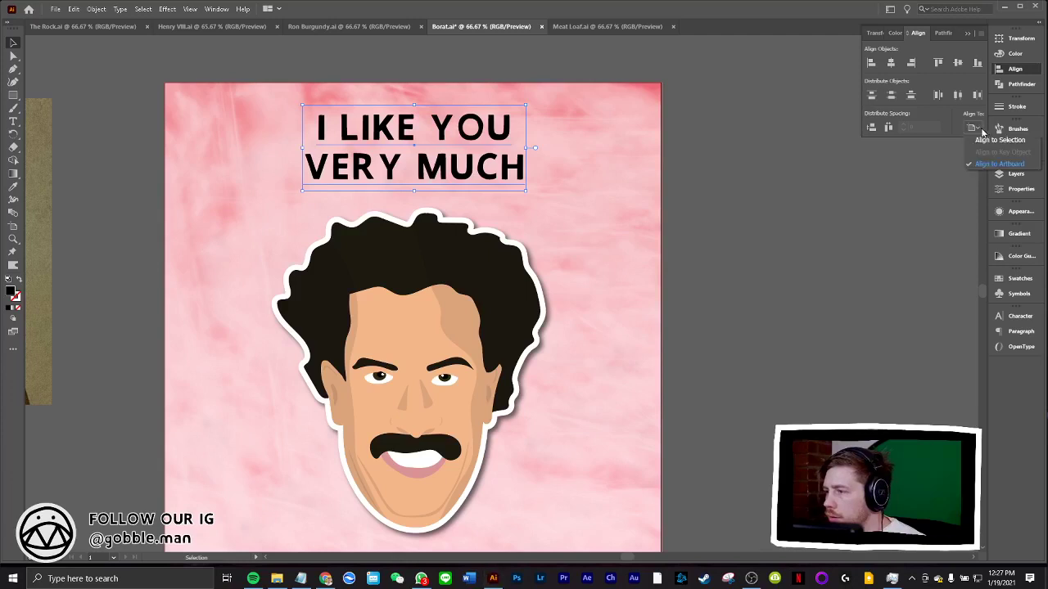
{"action": "left_click", "coordinate": [608, 166]}
{"action": "left_click", "coordinate": [507, 170]}
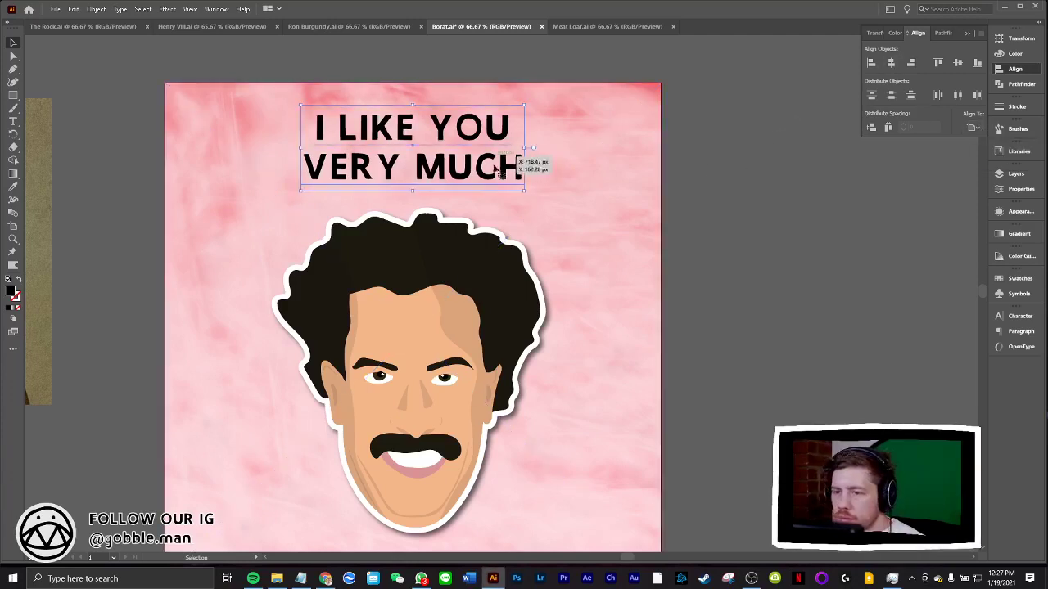
{"action": "key", "text": "a"}
{"action": "key", "text": "v"}
{"action": "left_click", "coordinate": [581, 175]}
{"action": "left_click", "coordinate": [508, 168]}
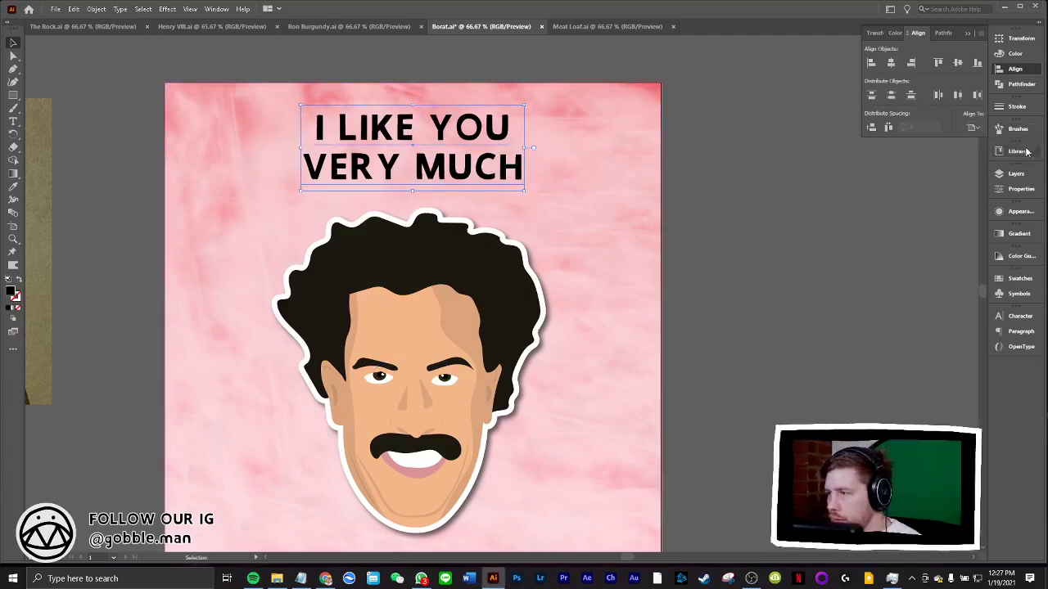
{"action": "left_click", "coordinate": [1015, 173]}
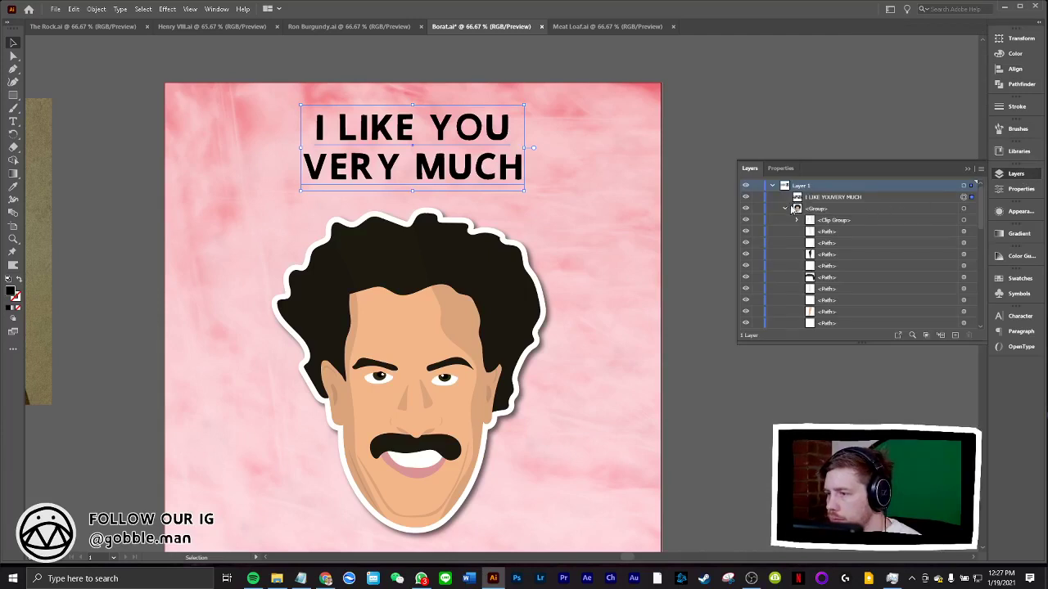
{"action": "left_click", "coordinate": [786, 209]}
{"action": "left_click_drag", "start_coordinate": [820, 232], "coordinate": [819, 208]}
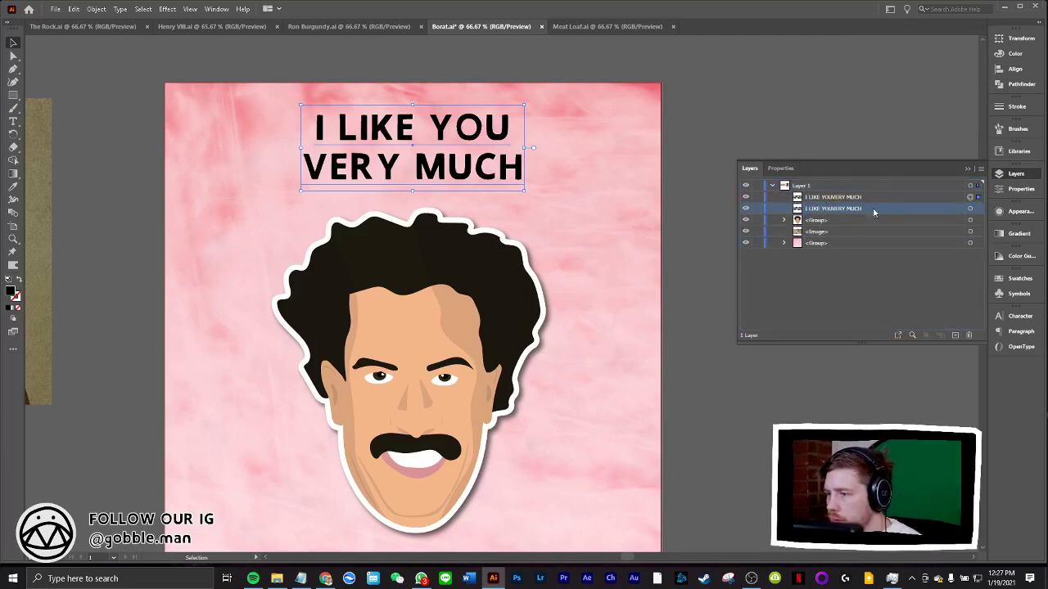
Give the caption copy an 11 pt white (FFFFFF) stroke with a different corner join
{"action": "left_click", "coordinate": [14, 297]}
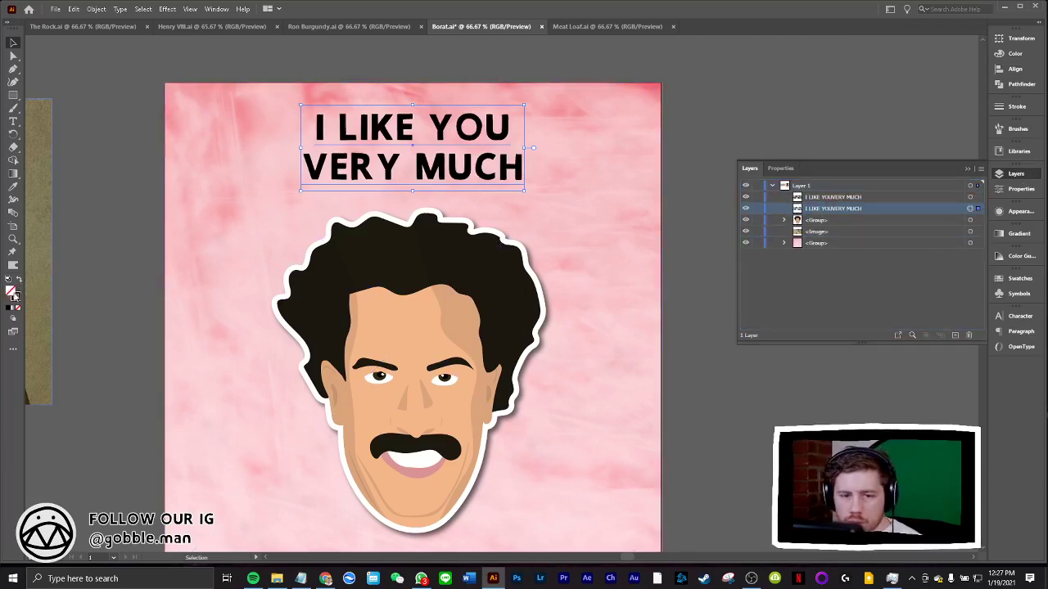
{"action": "double_click", "coordinate": [18, 300]}
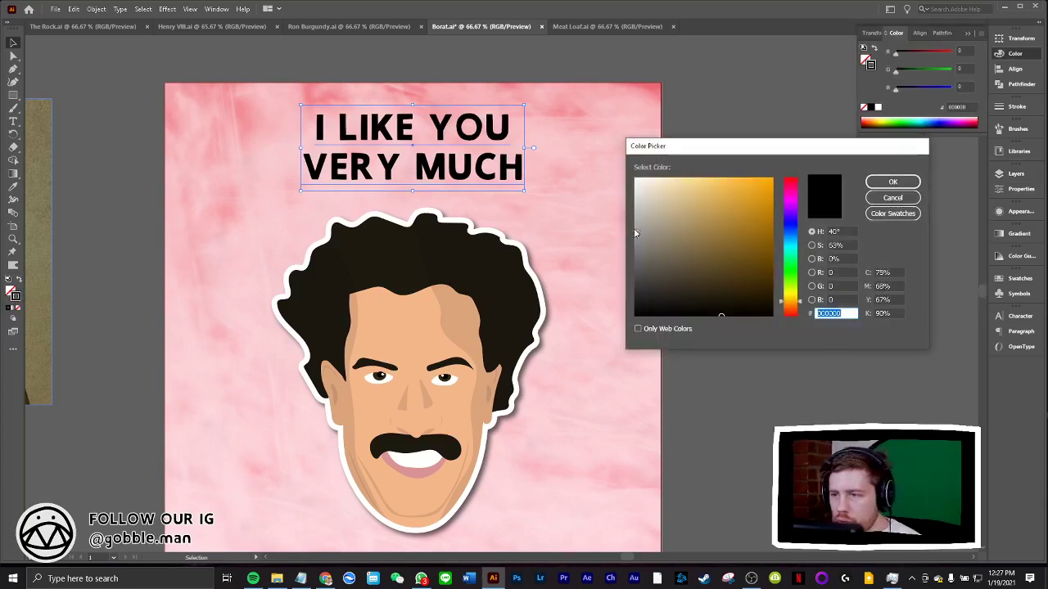
{"action": "type", "text": "ffffff"}
{"action": "left_click", "coordinate": [892, 182]}
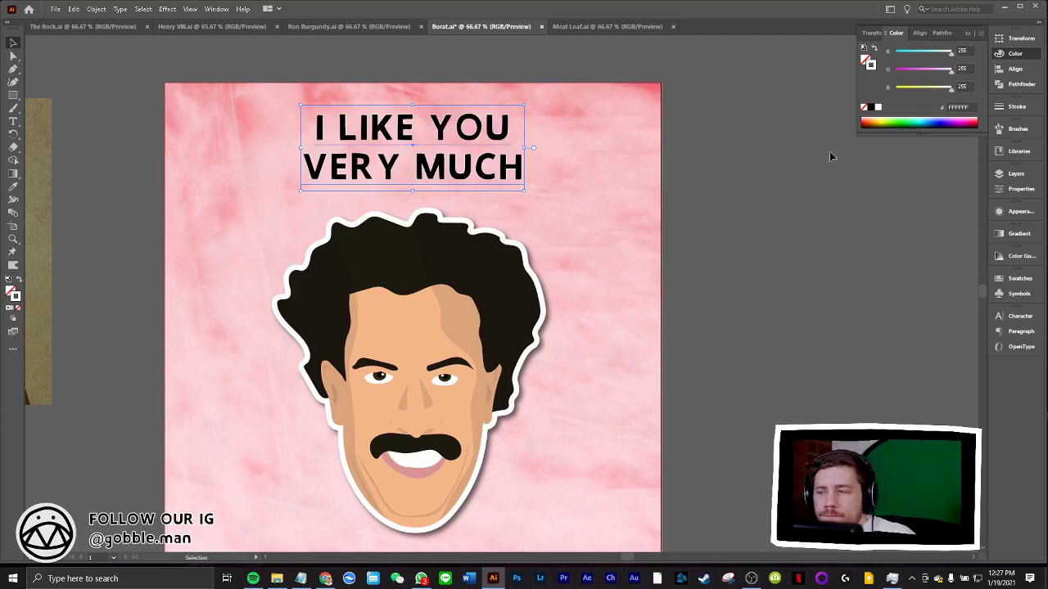
{"action": "left_click", "coordinate": [1016, 107]}
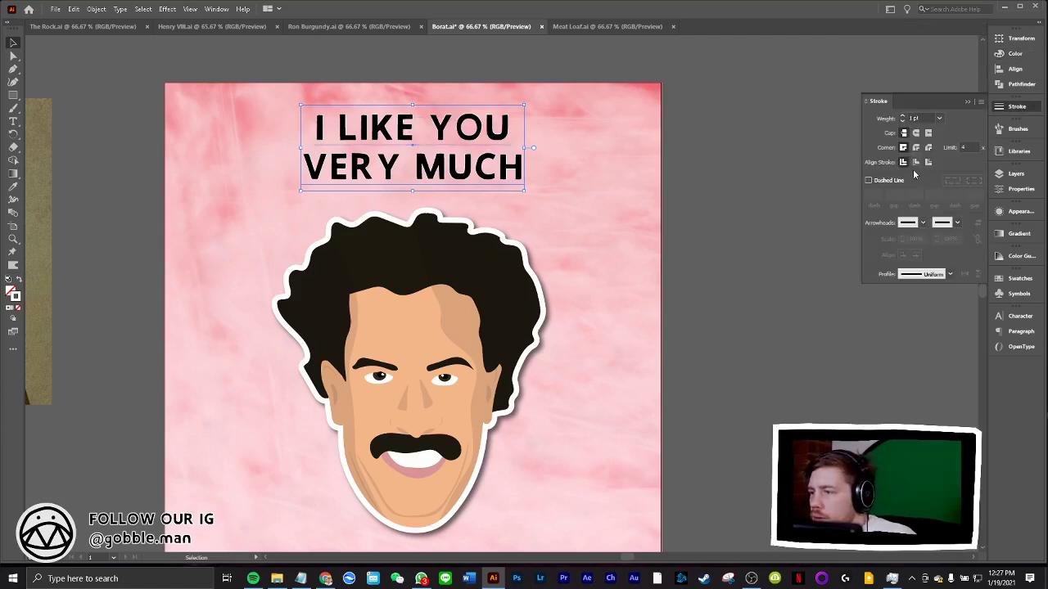
{"action": "left_click", "coordinate": [904, 118]}
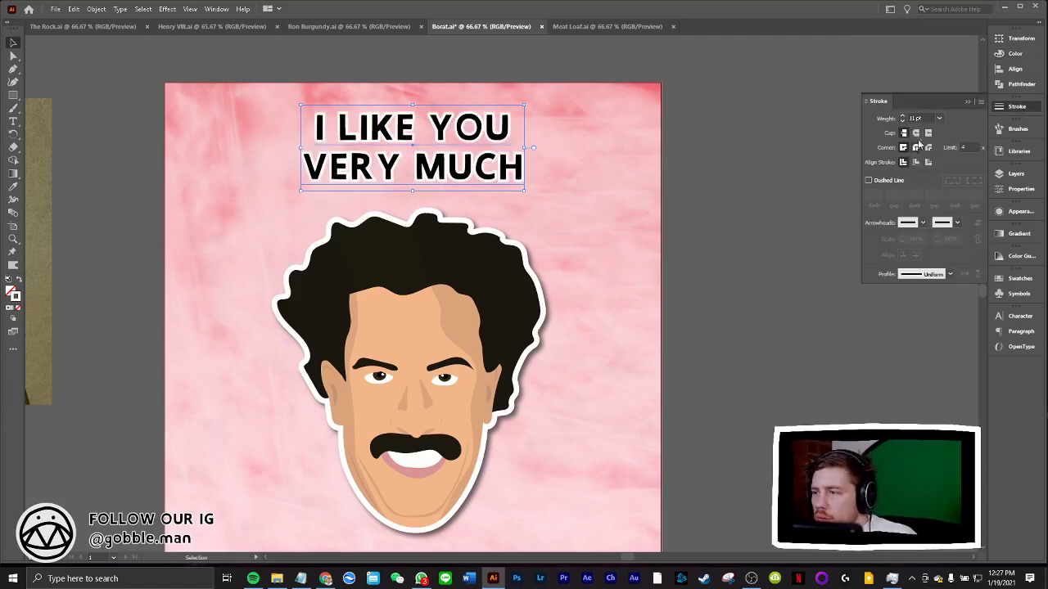
{"action": "left_click", "coordinate": [916, 147]}
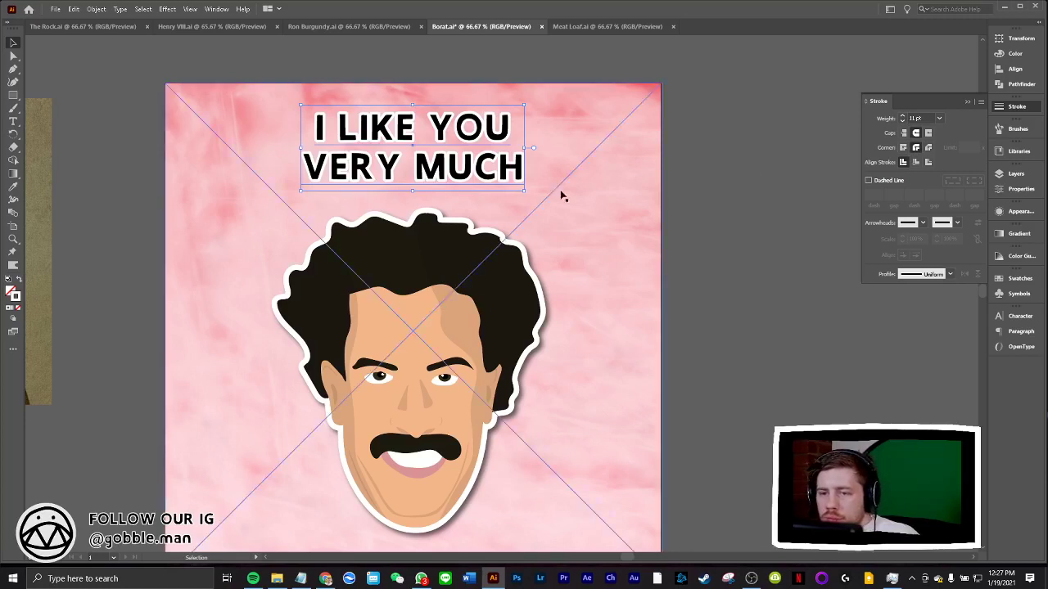
{"action": "left_click", "coordinate": [167, 9]}
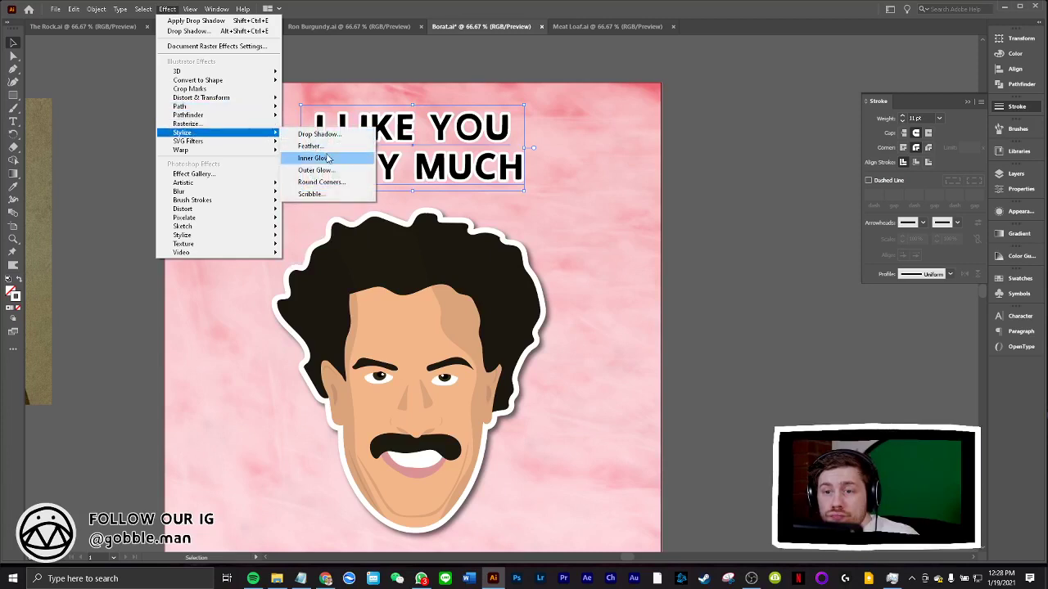
Apply a Multiply 50% drop shadow with 7 px offsets and 5 px blur to the caption
{"action": "left_click", "coordinate": [326, 137]}
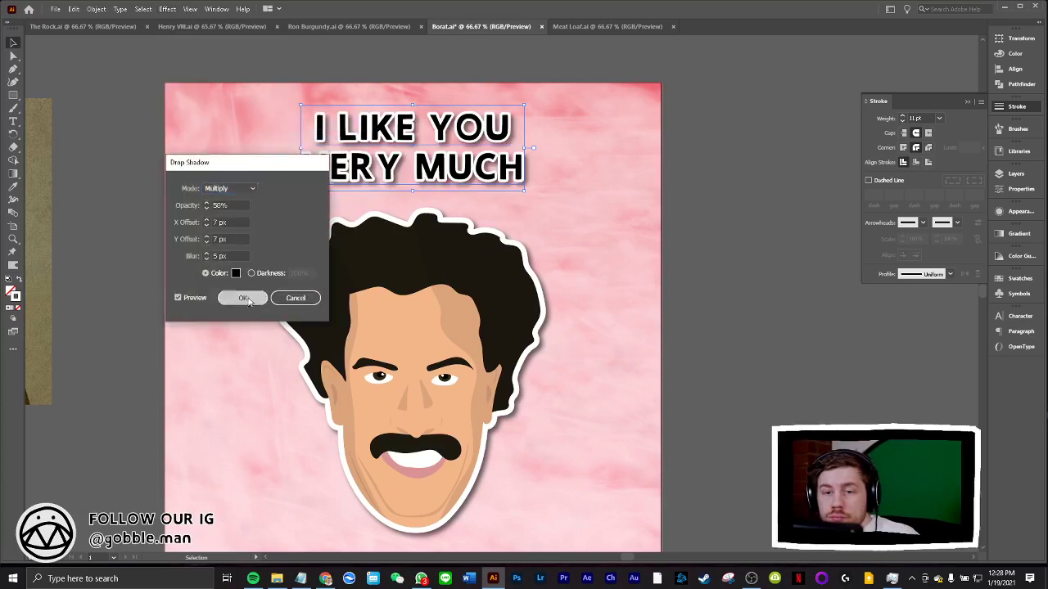
{"action": "left_click", "coordinate": [242, 297]}
{"action": "left_click", "coordinate": [721, 236]}
{"action": "scroll", "coordinate": [678, 235], "scroll_direction": "down", "scroll_amount": 2}
Move the portrait slightly lower on the card, undoing an accidental caption move
{"action": "left_click_drag", "start_coordinate": [463, 284], "coordinate": [489, 293]}
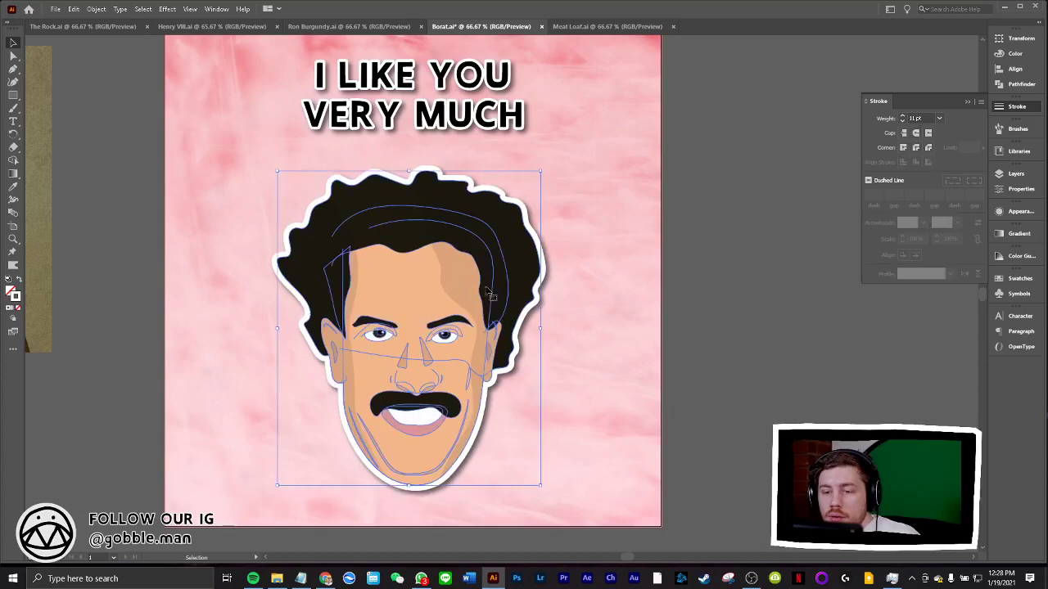
{"action": "left_click_drag", "start_coordinate": [492, 136], "coordinate": [492, 144]}
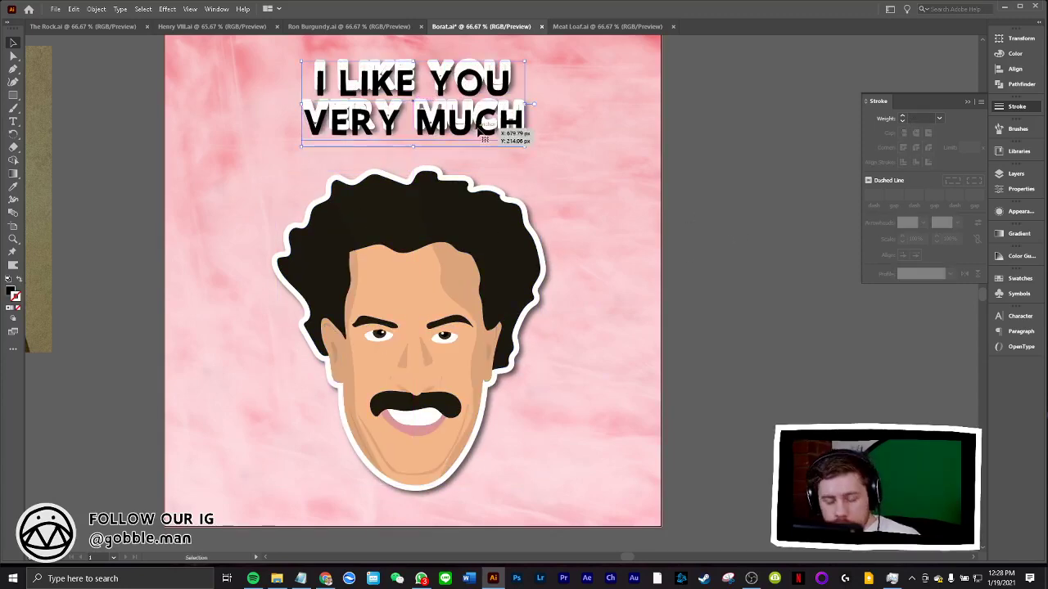
{"action": "key", "text": "a"}
{"action": "key", "text": "ctrl+z"}
{"action": "key", "text": "v"}
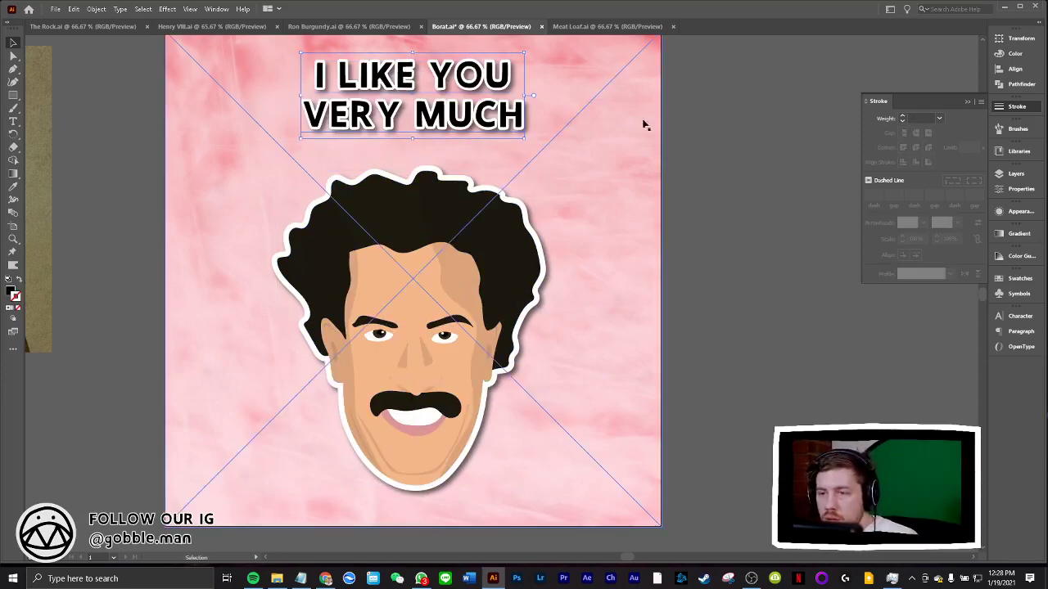
Reselect the caption and nudge it down slightly with the arrow keys
{"action": "left_click", "coordinate": [652, 119]}
{"action": "left_click", "coordinate": [647, 154]}
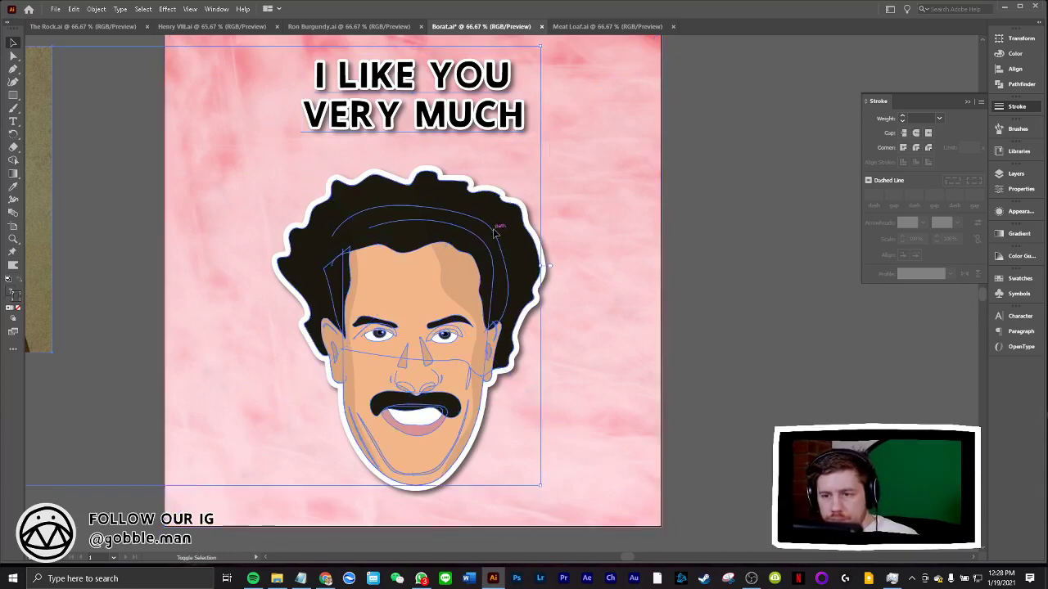
{"action": "left_click", "coordinate": [585, 226], "text": "shift"}
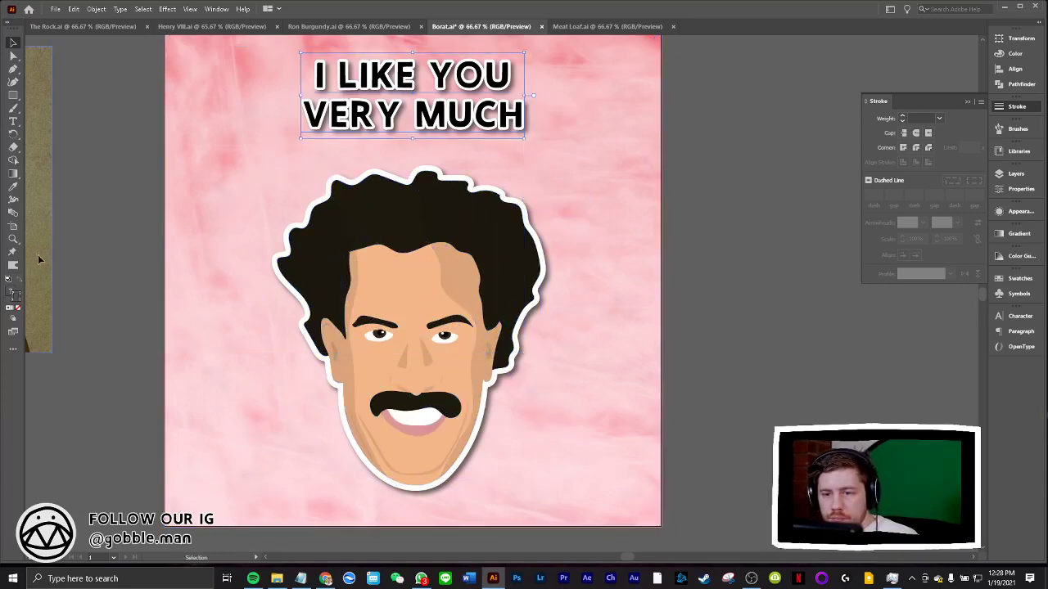
{"action": "key", "text": "a"}
{"action": "left_click", "coordinate": [601, 205]}
{"action": "key", "text": "v"}
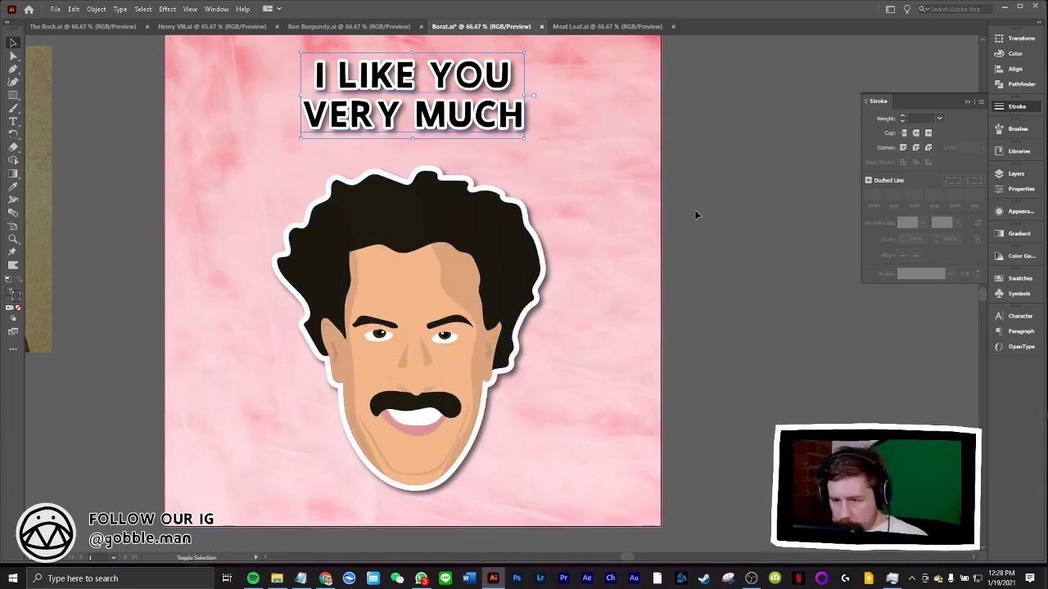
{"action": "key", "text": "ctrl+shift+z"}
{"action": "scroll", "coordinate": [694, 215], "scroll_direction": "up", "scroll_amount": 1}
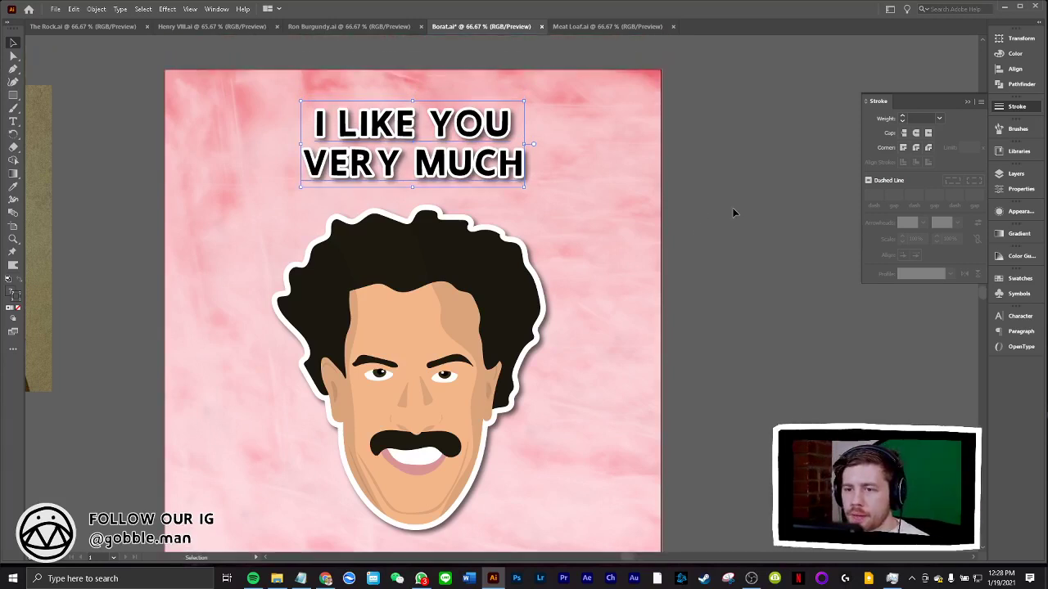
{"action": "key", "text": "Down"}
{"action": "key", "text": "Down"}
{"action": "key", "text": "Down"}
{"action": "key", "text": "Down"}
{"action": "key", "text": "Down"}
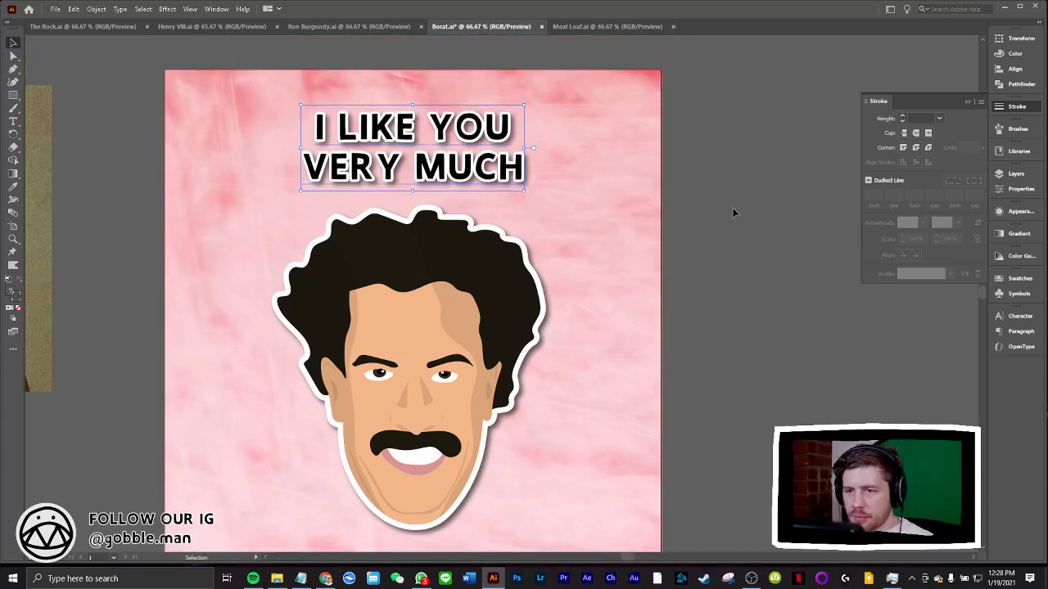
Nudge the caption down slightly, then zoom out and back in to check the card
{"action": "scroll", "coordinate": [731, 215], "scroll_direction": "down", "scroll_amount": 1}
{"action": "left_click", "coordinate": [539, 288]}
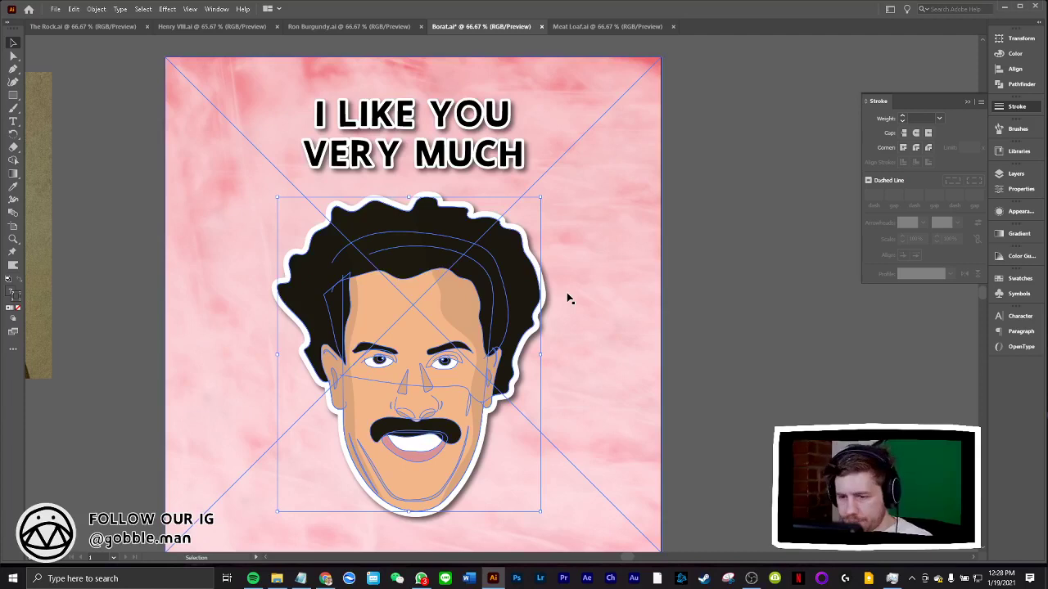
{"action": "left_click", "coordinate": [676, 280]}
{"action": "key", "text": "ctrl+z"}
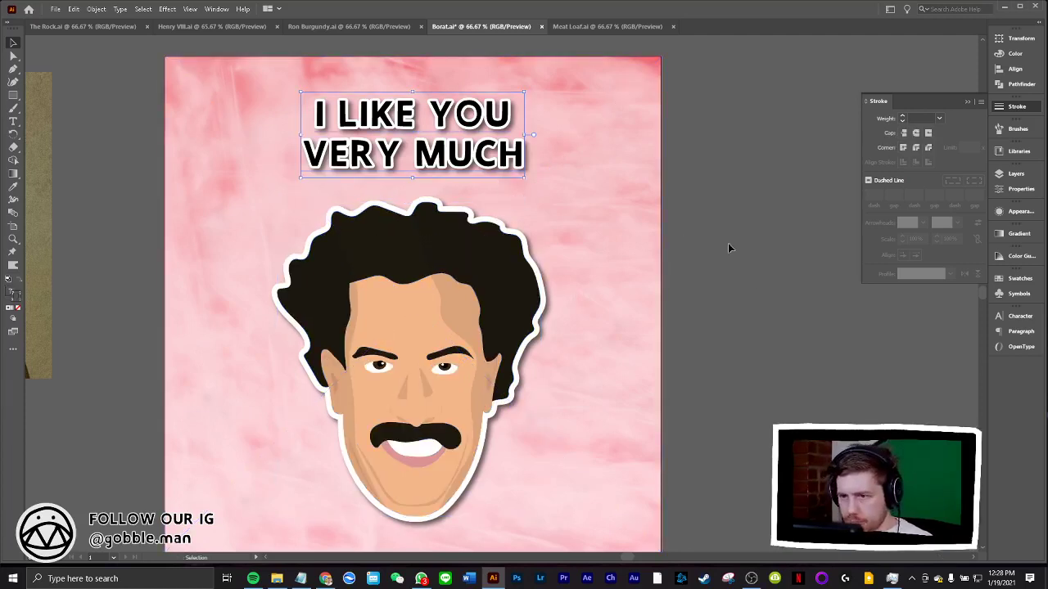
{"action": "key", "text": "Down"}
{"action": "key", "text": "Down"}
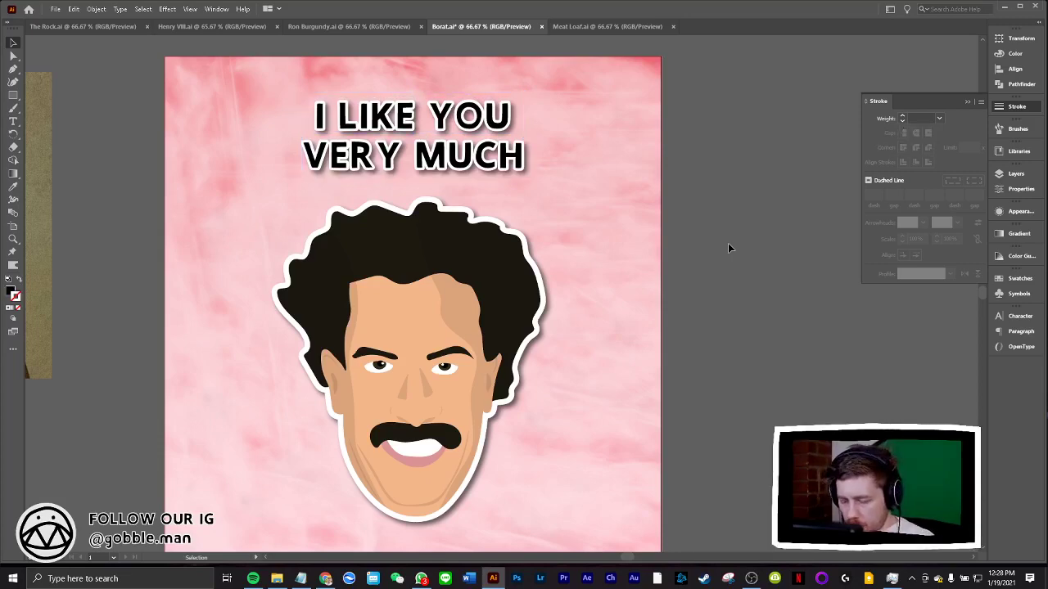
{"action": "key", "text": "ctrl+minus"}
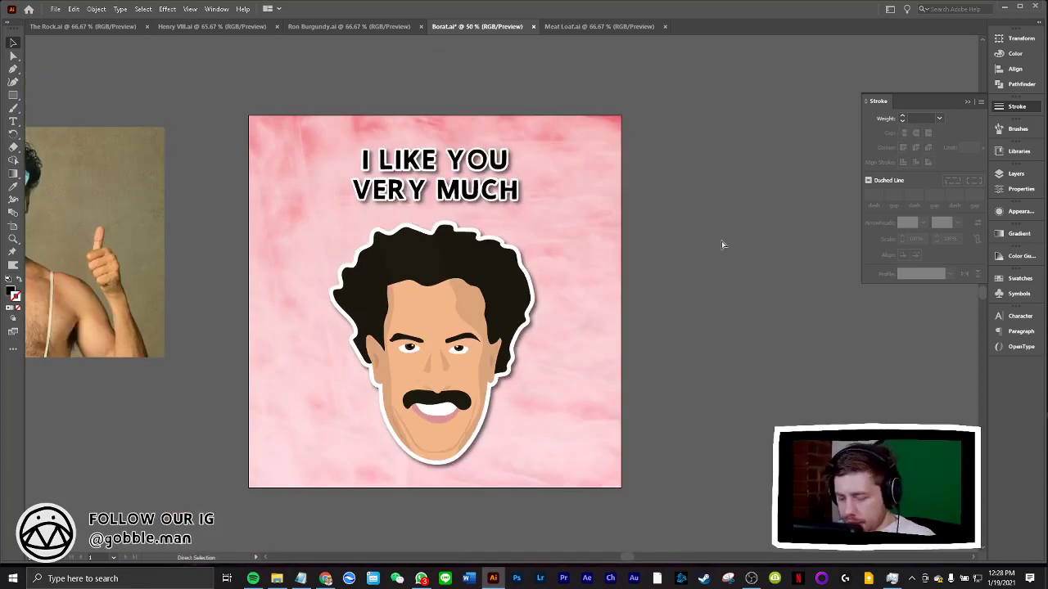
{"action": "key", "text": "ctrl+equal"}
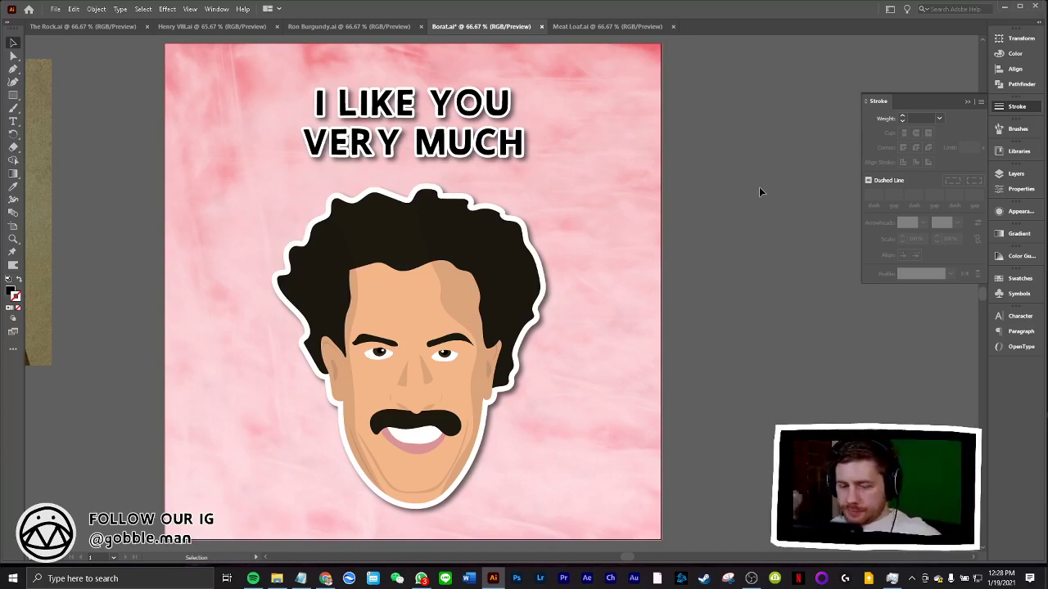
{"action": "left_click", "coordinate": [622, 147]}
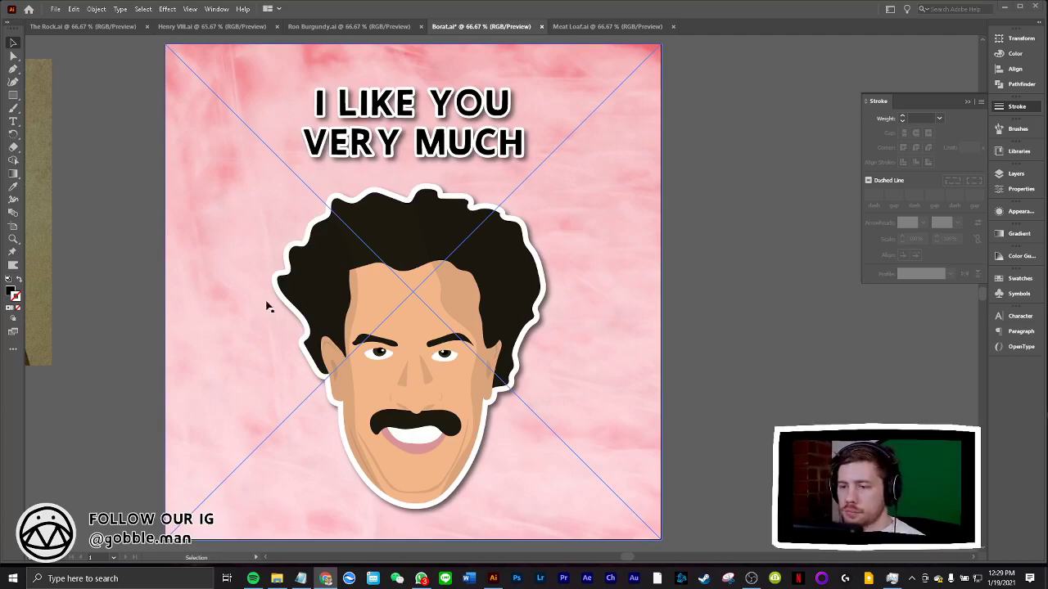
Browse The Rock.ai, Henry VIII.ai and Ron Burgundy.ai, ending on Henry VIII.ai
{"action": "left_click", "coordinate": [72, 27]}
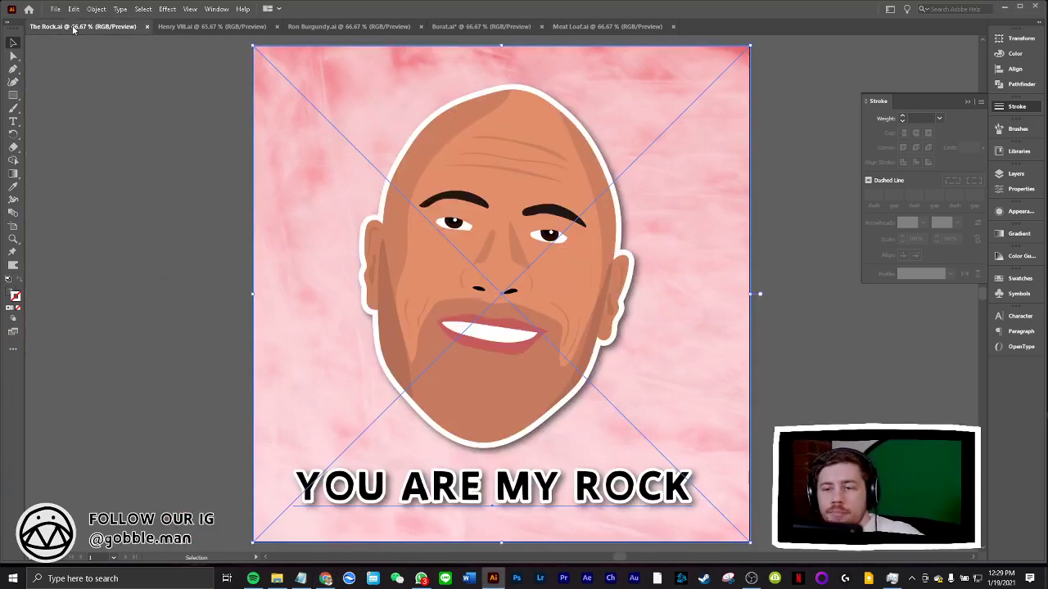
{"action": "left_click", "coordinate": [155, 225]}
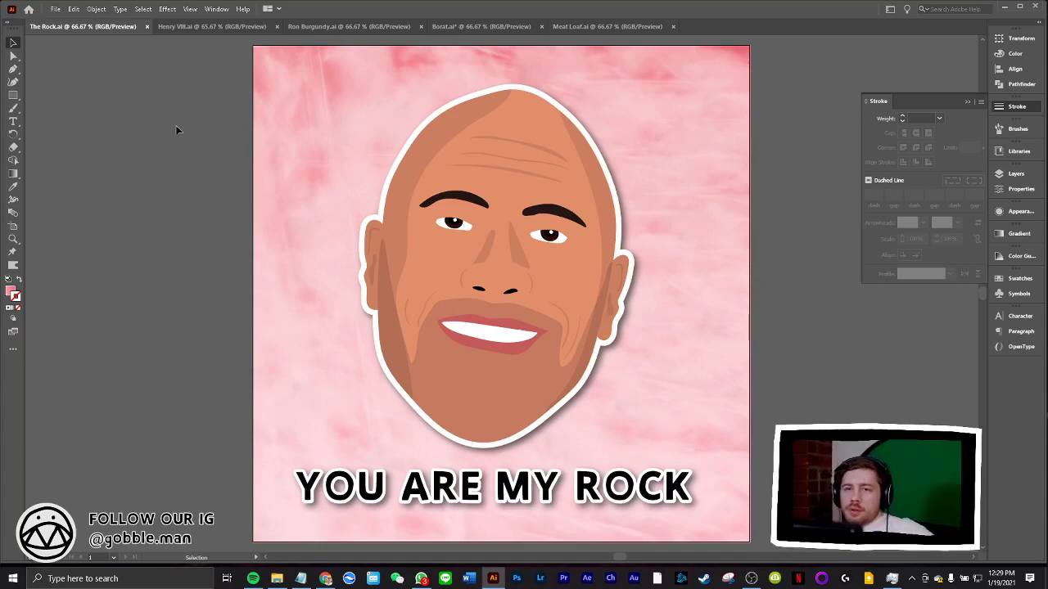
{"action": "left_click", "coordinate": [206, 27]}
{"action": "left_click", "coordinate": [349, 27]}
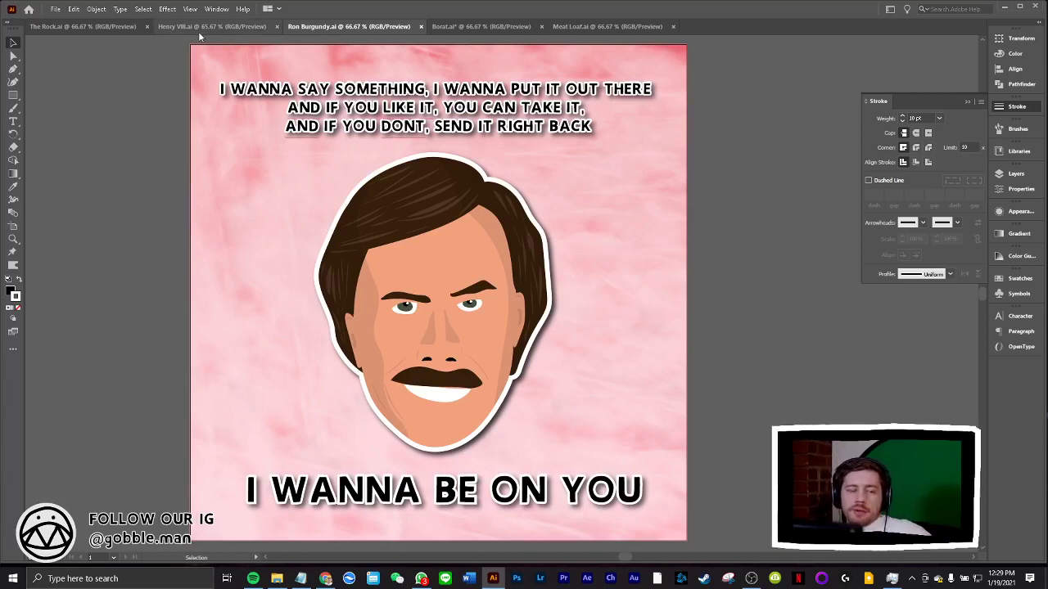
{"action": "left_click", "coordinate": [110, 26]}
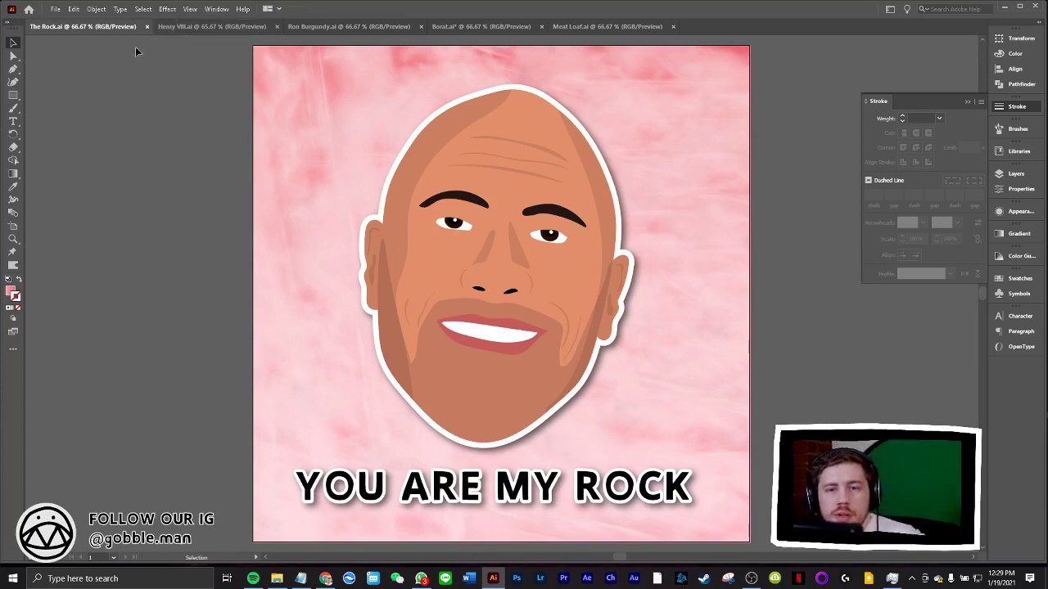
{"action": "left_click", "coordinate": [185, 27]}
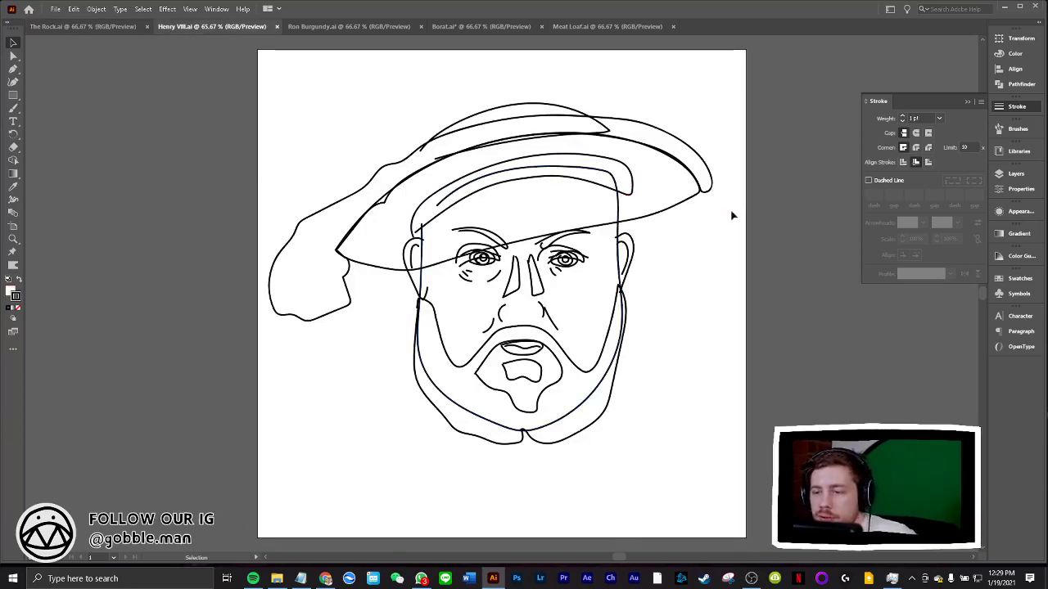